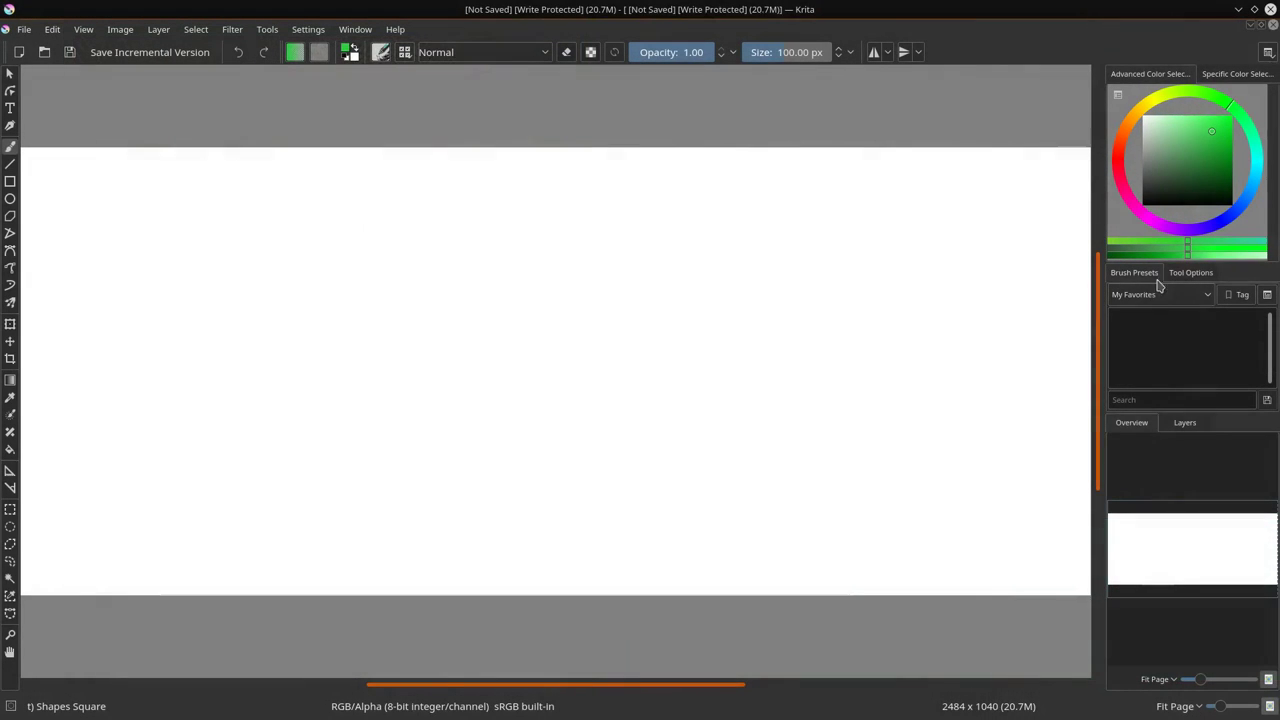
# - Select the 01 - Basic Flow & Opacity brush from the My Favorites preset group
pyautogui.click(1174, 296)
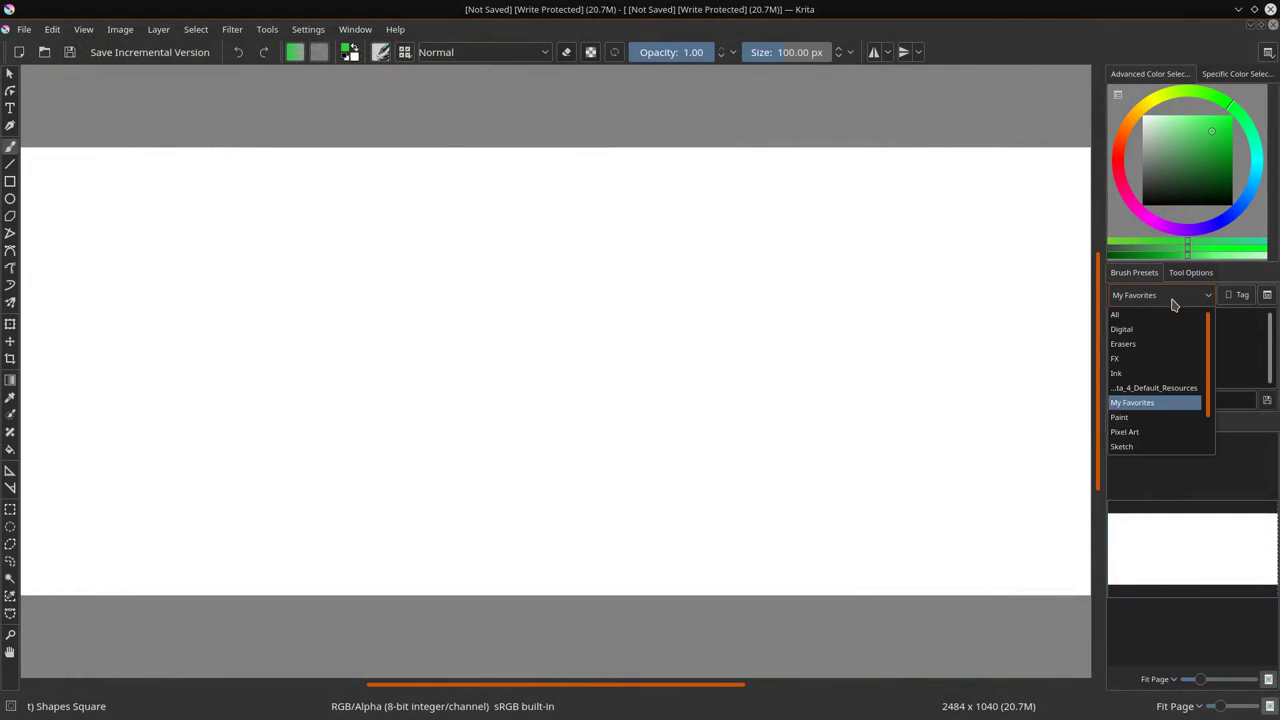
pyautogui.click(1154, 398)
pyautogui.click(1154, 353)
pyautogui.click(1160, 294)
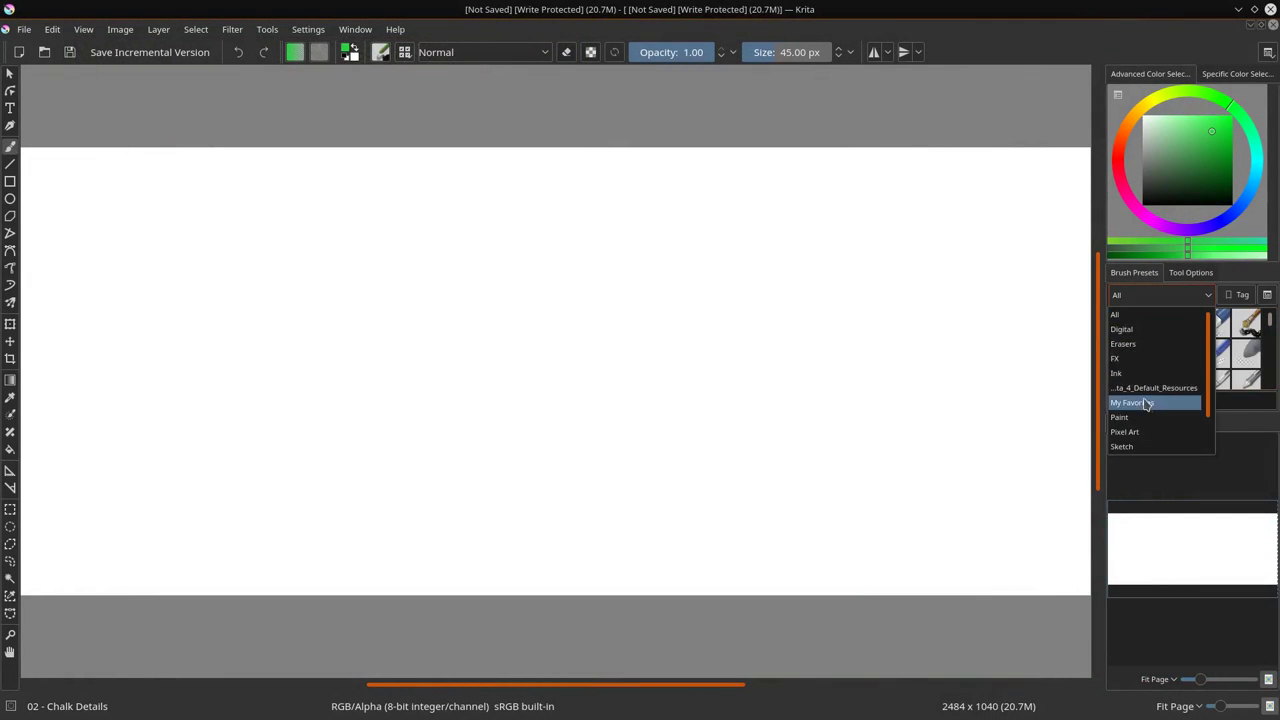
pyautogui.click(1157, 403)
pyautogui.click(1124, 324)
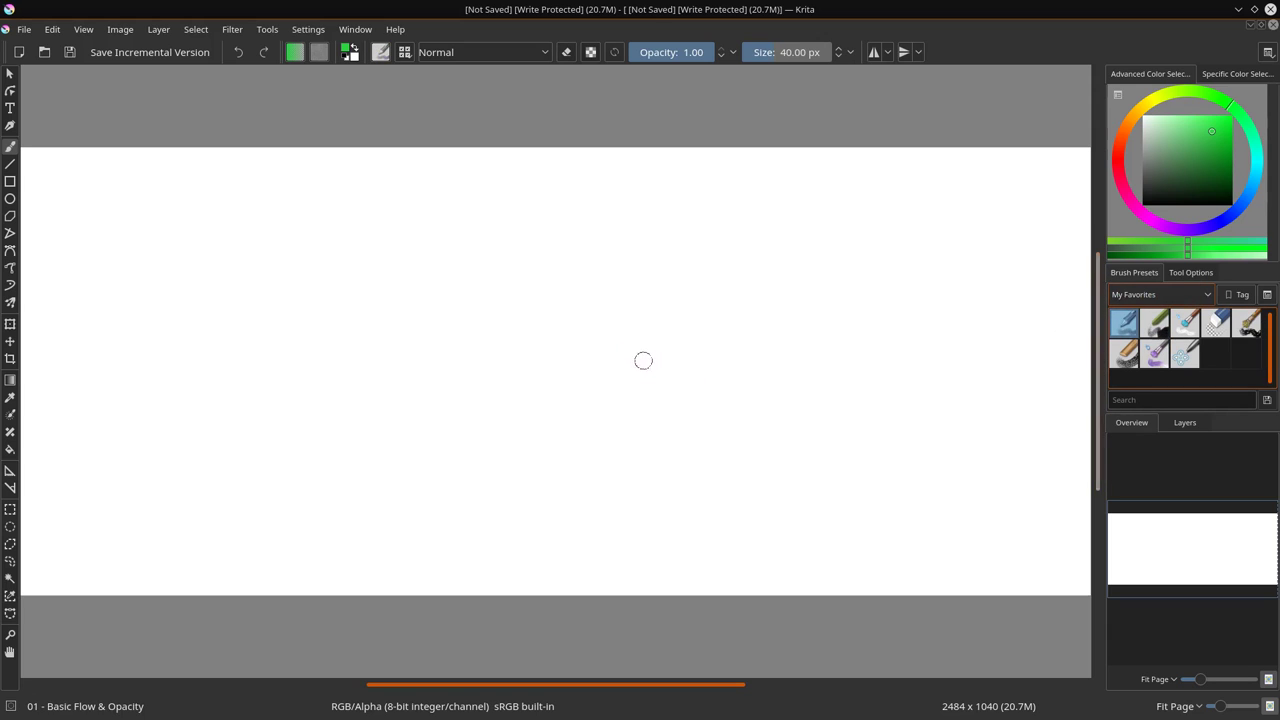
# - Zoom in and block in the mech's green head and body near the canvas centre
pyautogui.moveTo(643, 361); pyautogui.dragTo(640, 380)
pyautogui.scroll(5, 712, 332)
pyautogui.moveTo(677, 331); pyautogui.dragTo(662, 418)
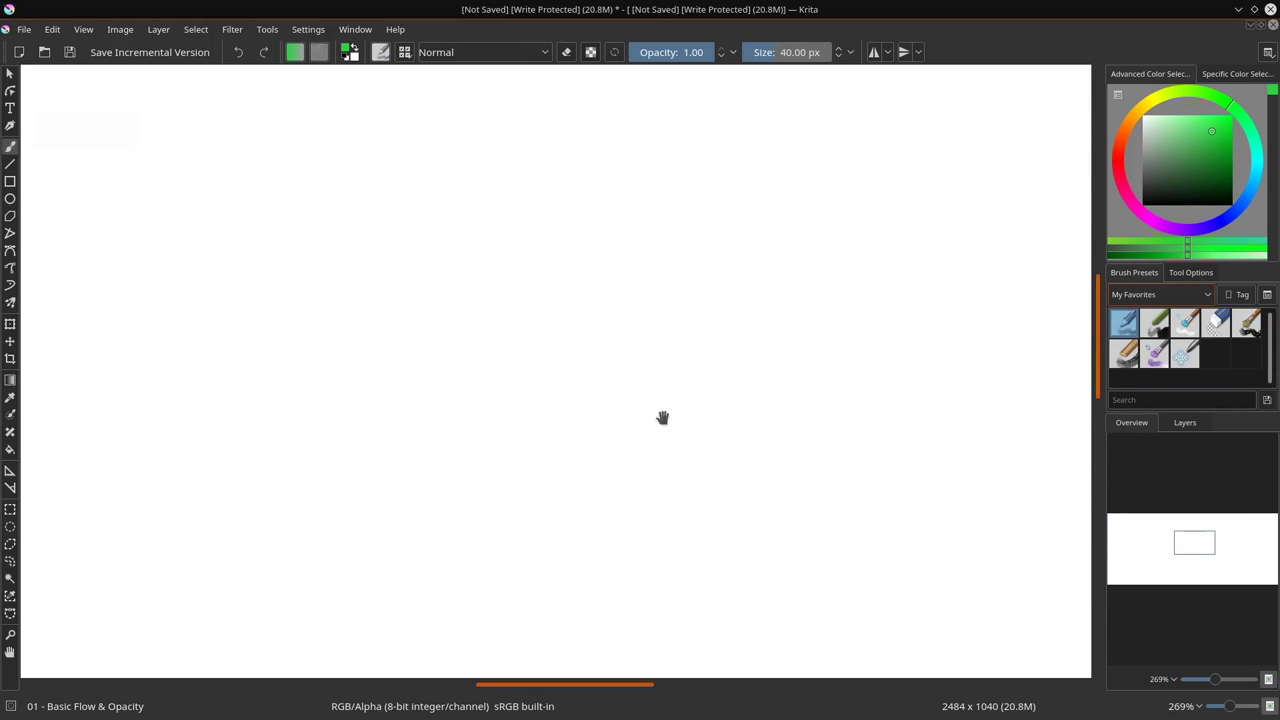
pyautogui.moveTo(611, 271)
pyautogui.mouseDown()
pyautogui.moveTo(600, 290)
pyautogui.moveTo(620, 217)
pyautogui.moveTo(597, 371)
pyautogui.moveTo(560, 360)
pyautogui.moveTo(640, 371)
pyautogui.moveTo(690, 328)
pyautogui.moveTo(700, 429)
pyautogui.moveTo(611, 523)
pyautogui.moveTo(570, 520)
pyautogui.mouseUp()
# - In darker green, paint an antenna, a long arm and strokes along the torso's sides
pyautogui.keyDown('ctrl'); pyautogui.click(631, 277); pyautogui.keyUp('ctrl')
pyautogui.moveTo(645, 263); pyautogui.dragTo(707, 220)
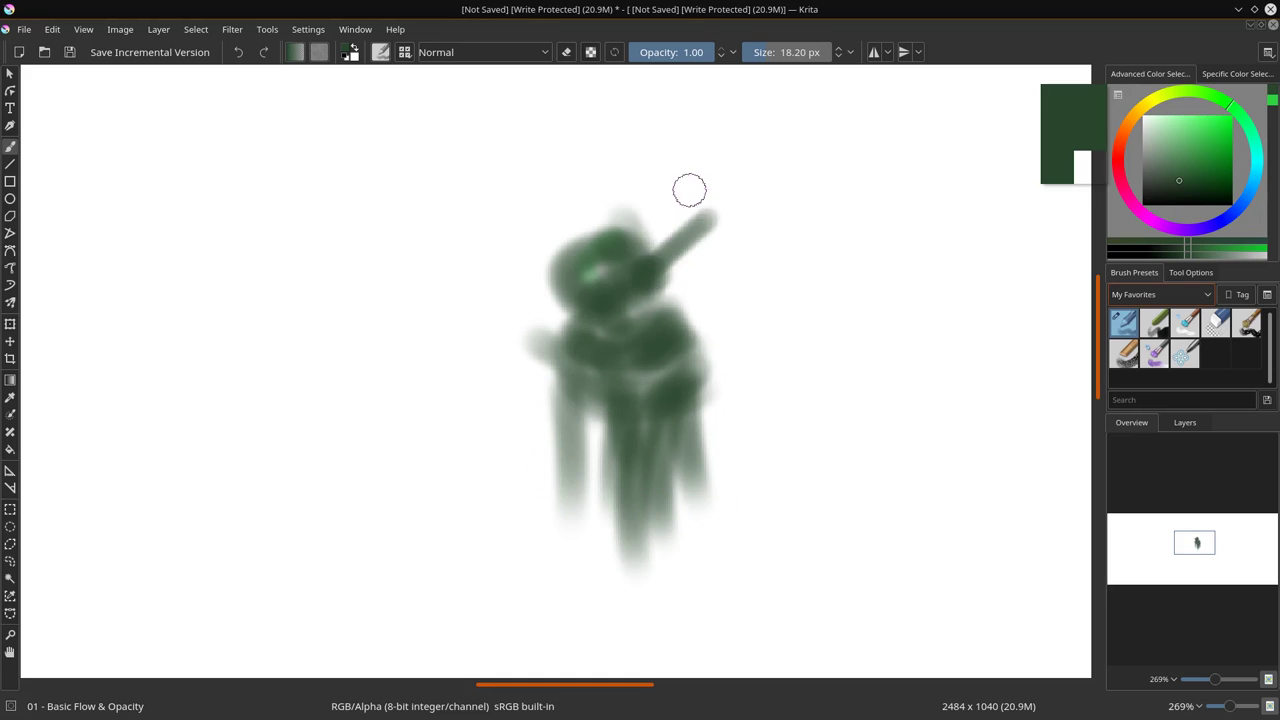
pyautogui.moveTo(653, 303); pyautogui.dragTo(775, 425)
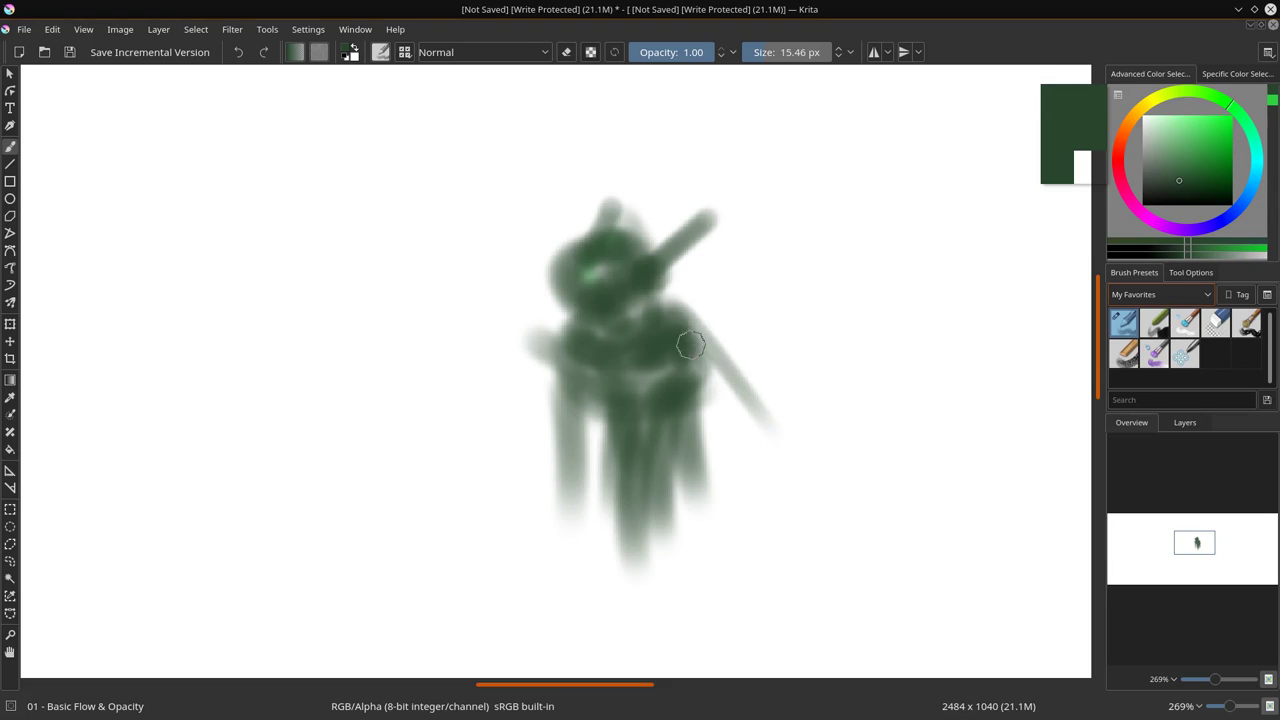
pyautogui.moveTo(700, 350); pyautogui.dragTo(786, 426)
pyautogui.moveTo(740, 287)
pyautogui.mouseDown()
pyautogui.moveTo(702, 307)
pyautogui.moveTo(770, 268)
pyautogui.mouseUp()
pyautogui.moveTo(560, 337); pyautogui.dragTo(520, 365)
pyautogui.moveTo(585, 372); pyautogui.dragTo(603, 551)
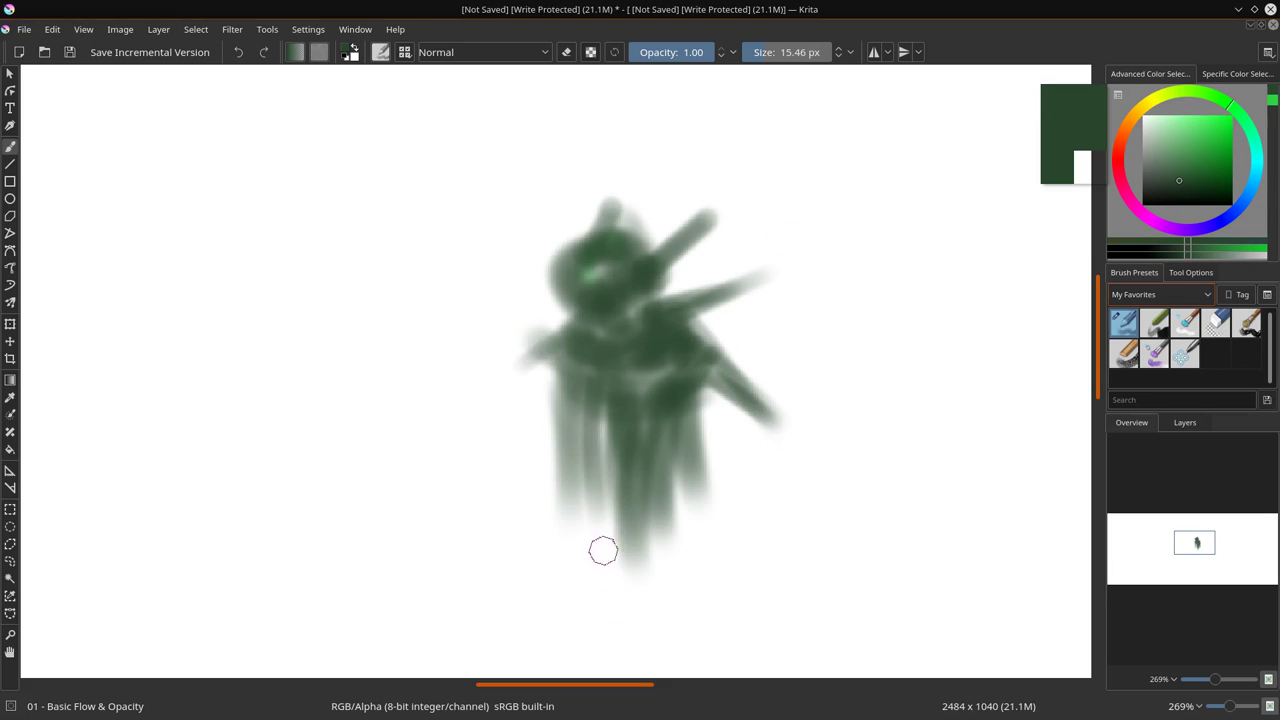
# - Paint thick legs and lower-body strokes, then select Layer 1 in the Layers docker
pyautogui.press(']')
pyautogui.press(']')
pyautogui.press(']')
pyautogui.moveTo(700, 450)
pyautogui.mouseDown()
pyautogui.moveTo(715, 470)
pyautogui.moveTo(640, 580)
pyautogui.mouseUp()
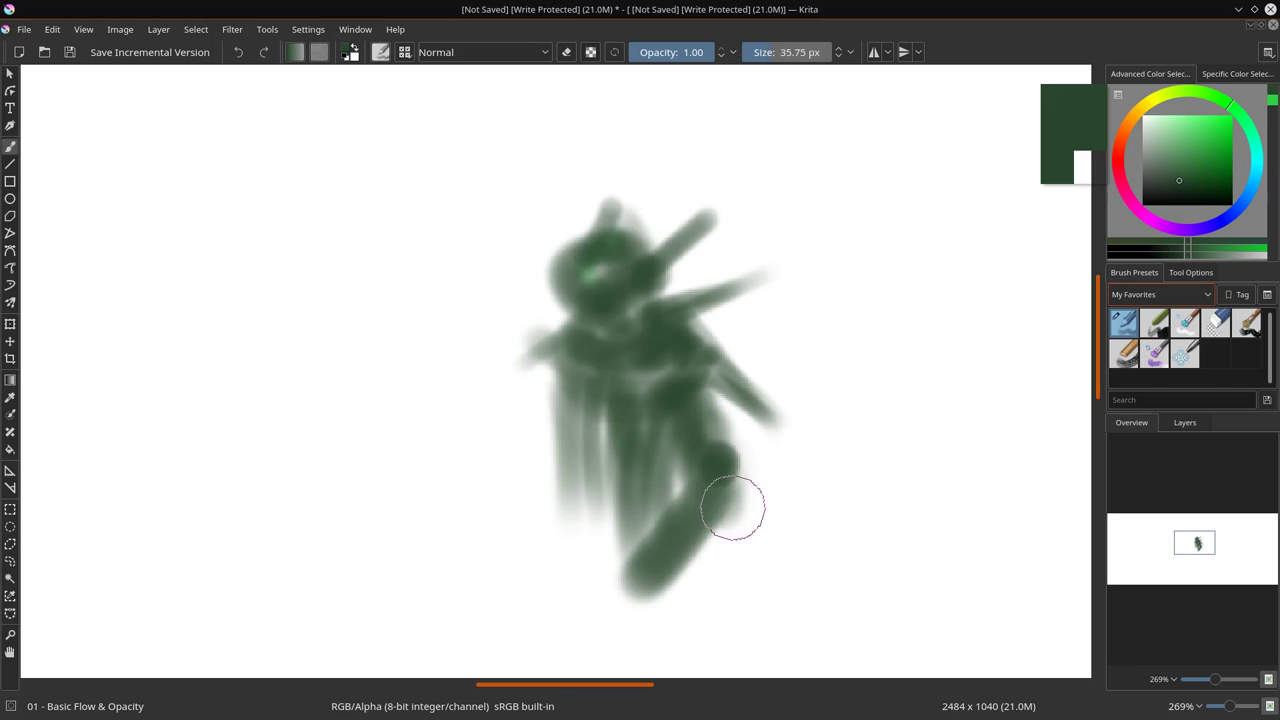
pyautogui.moveTo(733, 508); pyautogui.dragTo(763, 434)
pyautogui.press('[')
pyautogui.moveTo(560, 415); pyautogui.dragTo(555, 600)
pyautogui.moveTo(580, 437); pyautogui.dragTo(570, 630)
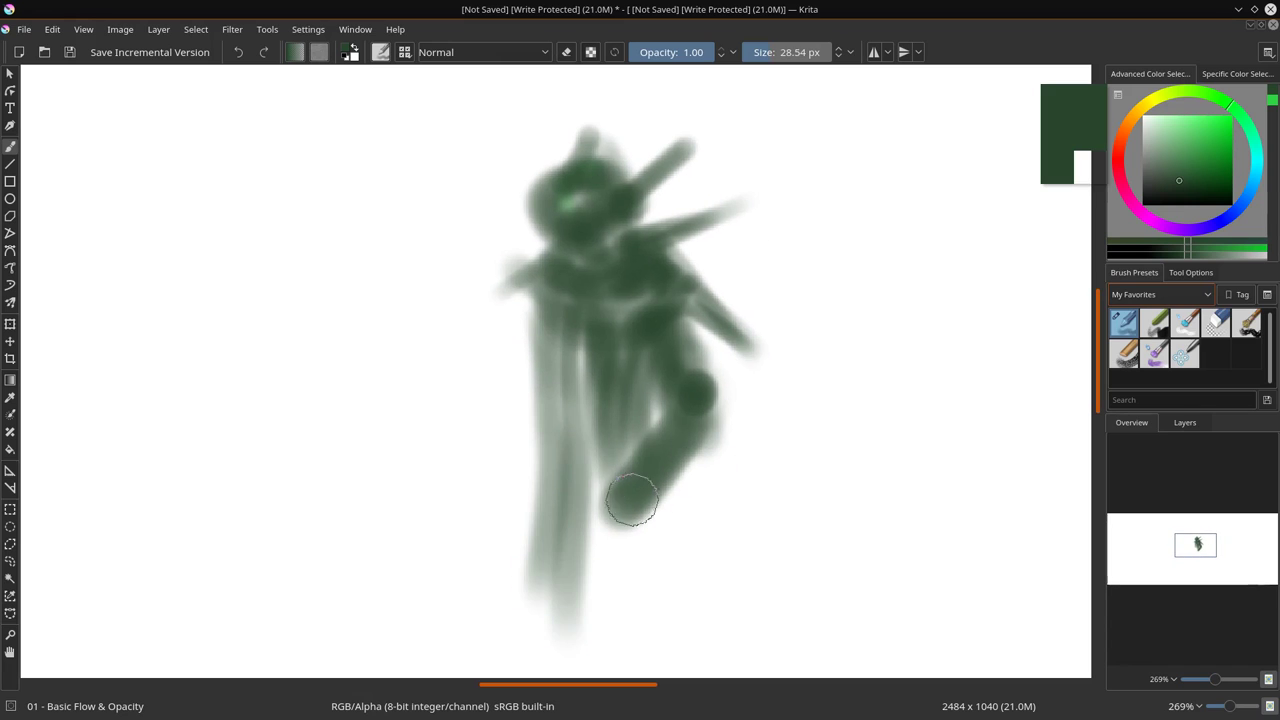
pyautogui.moveTo(632, 498); pyautogui.dragTo(618, 540)
pyautogui.moveTo(609, 471); pyautogui.dragTo(580, 330)
pyautogui.moveTo(677, 482)
pyautogui.mouseDown()
pyautogui.moveTo(700, 575)
pyautogui.moveTo(545, 650)
pyautogui.mouseUp()
pyautogui.moveTo(710, 545); pyautogui.dragTo(600, 620)
pyautogui.click(1184, 422)
pyautogui.click(1180, 495)
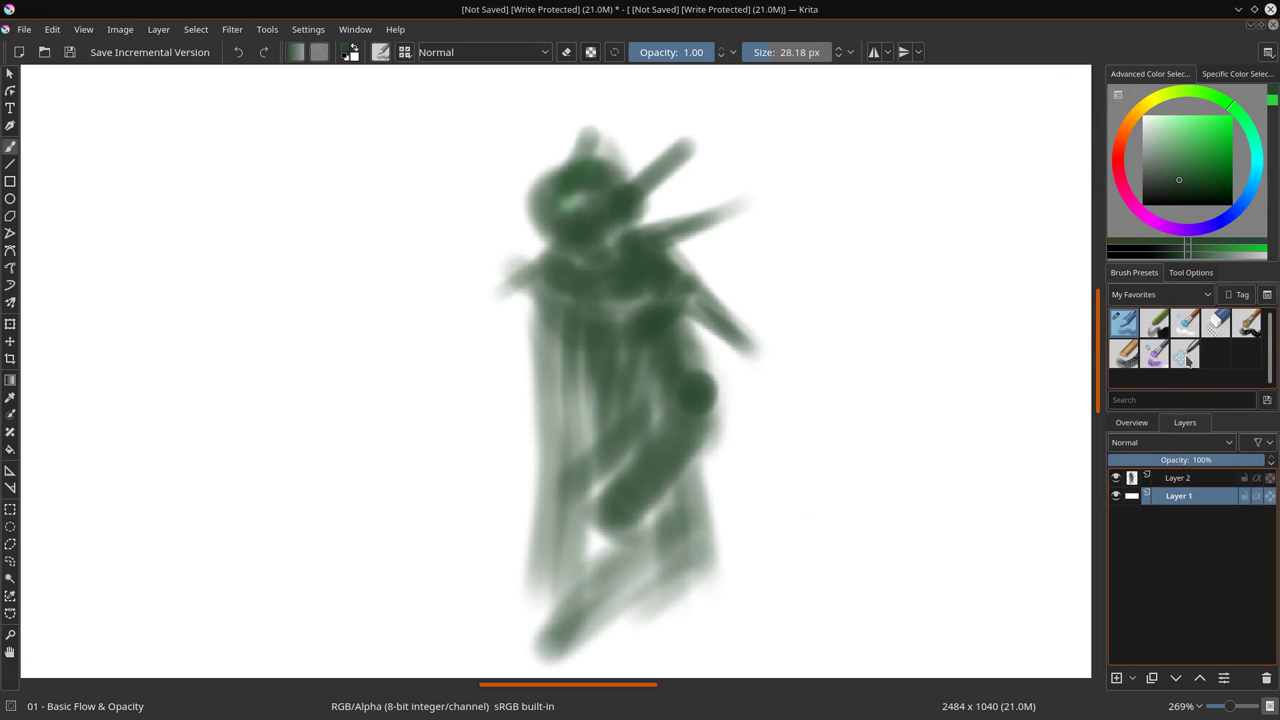
# - Spread brownish chalk texture around the figure with the 06 - Chalk Grainy brush
pyautogui.click(1123, 352)
pyautogui.moveTo(230, 480)
pyautogui.mouseDown()
pyautogui.moveTo(400, 465)
pyautogui.moveTo(930, 300)
pyautogui.mouseUp()
pyautogui.moveTo(400, 640); pyautogui.dragTo(857, 457)
pyautogui.moveTo(430, 170); pyautogui.dragTo(760, 420)
pyautogui.moveTo(780, 120)
pyautogui.mouseDown()
pyautogui.moveTo(720, 195)
pyautogui.moveTo(380, 230)
pyautogui.mouseUp()
# - Cover the background and figure sides with light red chalk
pyautogui.click(1187, 150)
pyautogui.moveTo(480, 300)
pyautogui.mouseDown()
pyautogui.moveTo(260, 600)
pyautogui.moveTo(430, 530)
pyautogui.mouseUp()
pyautogui.moveTo(950, 420); pyautogui.dragTo(620, 660)
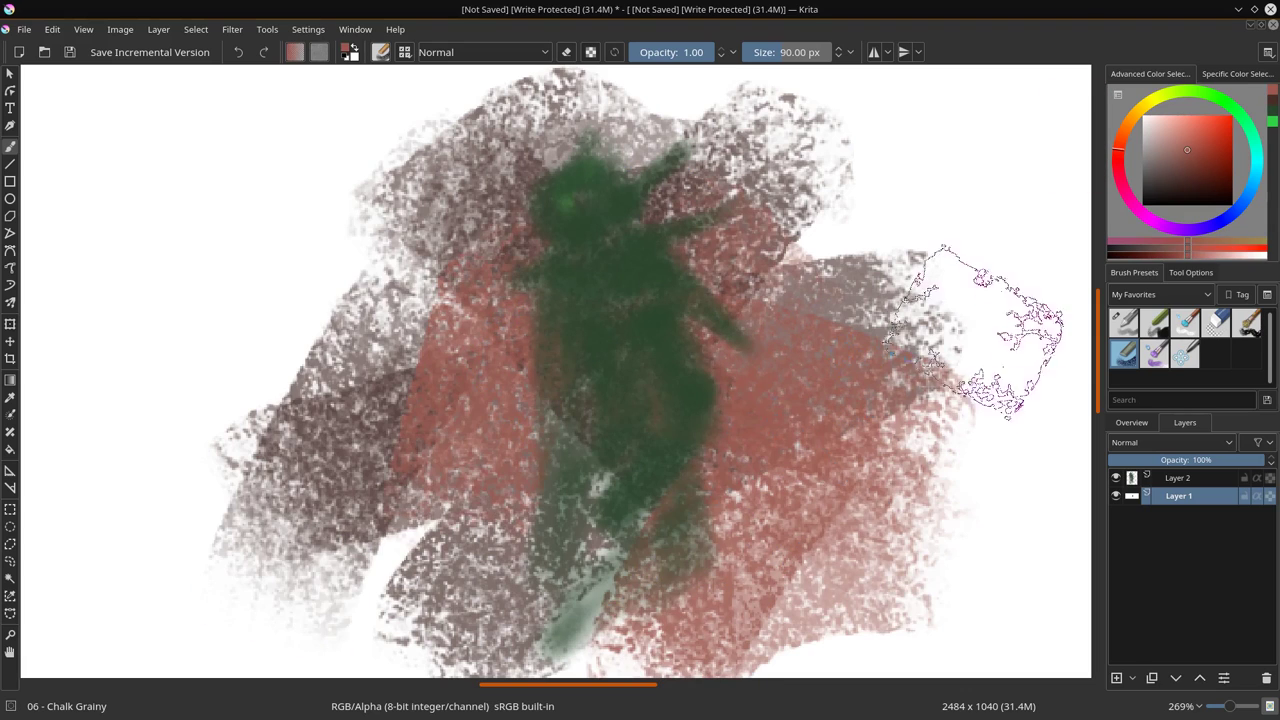
pyautogui.moveTo(460, 440); pyautogui.dragTo(620, 650)
pyautogui.moveTo(330, 130); pyautogui.dragTo(460, 370)
# - Smear the figure and chalky areas into a haze with 03 - Blender Textured
pyautogui.click(1185, 321)
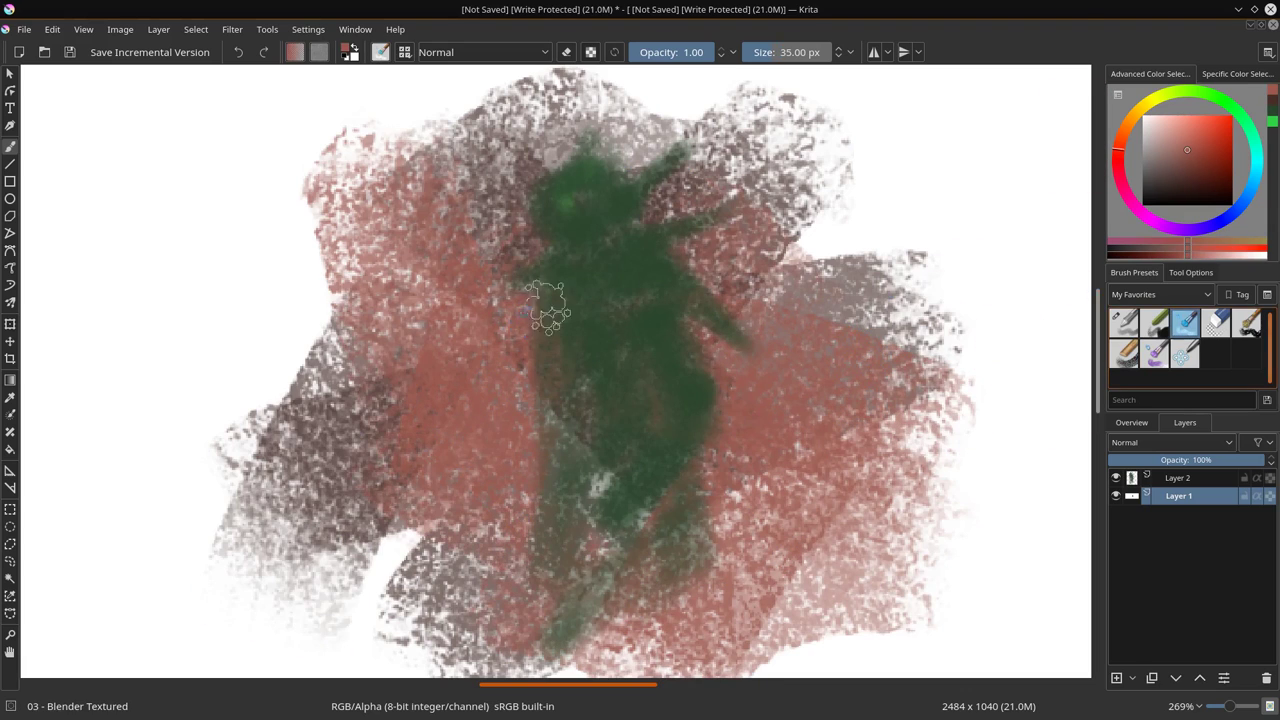
pyautogui.moveTo(548, 310)
pyautogui.mouseDown()
pyautogui.moveTo(505, 250)
pyautogui.moveTo(520, 200)
pyautogui.moveTo(700, 150)
pyautogui.moveTo(712, 195)
pyautogui.moveTo(580, 430)
pyautogui.moveTo(597, 540)
pyautogui.moveTo(550, 630)
pyautogui.mouseUp()
pyautogui.moveTo(560, 470)
pyautogui.mouseDown()
pyautogui.moveTo(440, 460)
pyautogui.moveTo(400, 170)
pyautogui.moveTo(330, 330)
pyautogui.mouseUp()
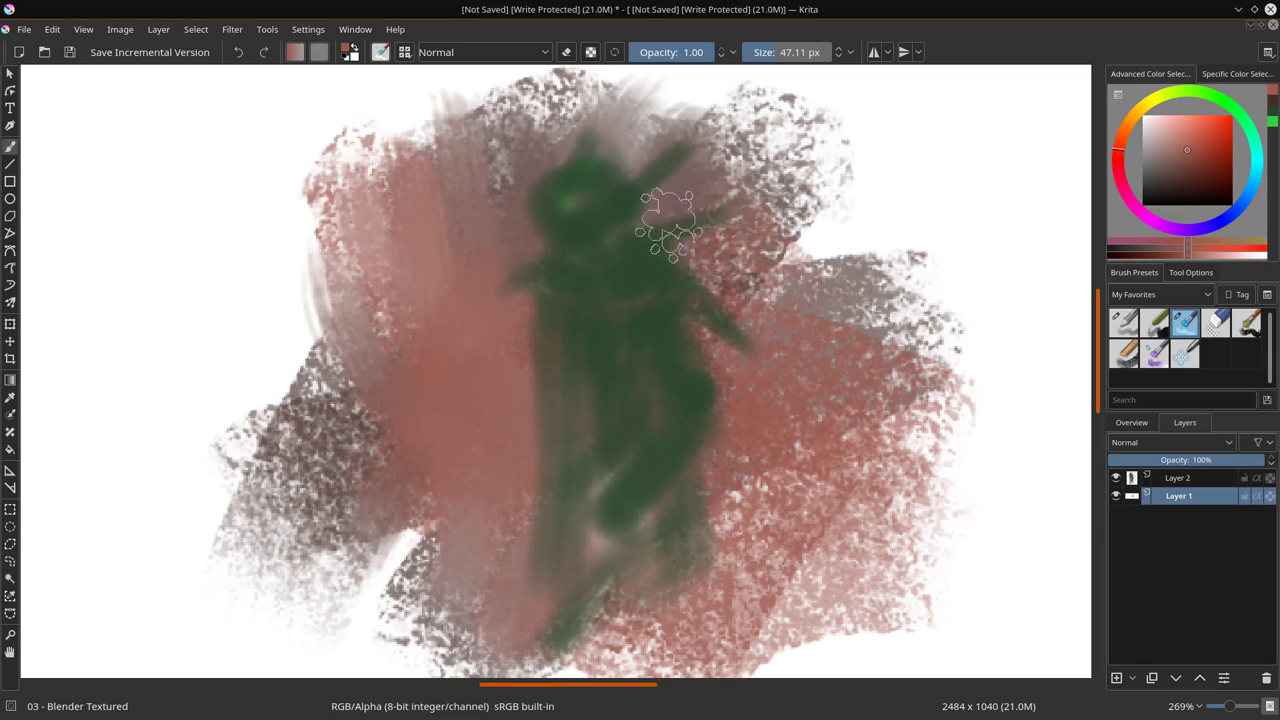
pyautogui.moveTo(668, 222)
pyautogui.mouseDown()
pyautogui.moveTo(840, 170)
pyautogui.moveTo(860, 230)
pyautogui.mouseUp()
pyautogui.moveTo(420, 540); pyautogui.dragTo(553, 570)
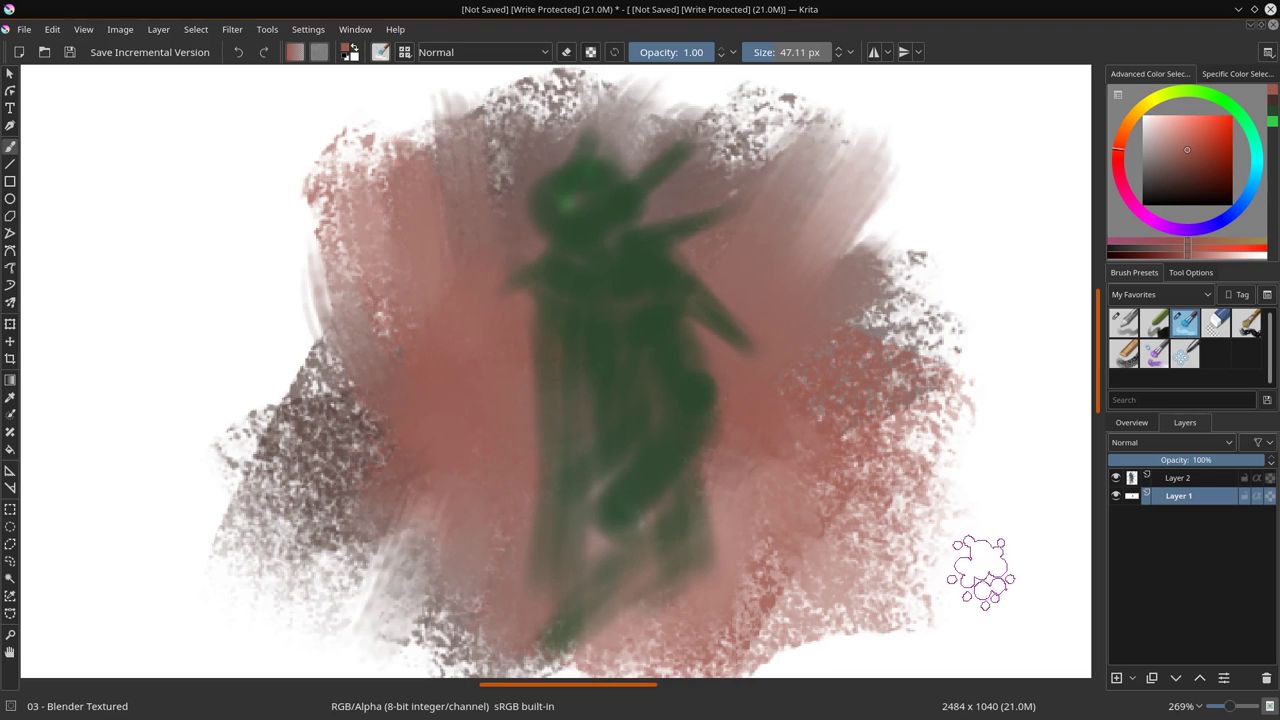
# - Frame the canvas edges with dark blue strokes using the 05 - Dry Bristles Eroded brush
pyautogui.click(1210, 229)
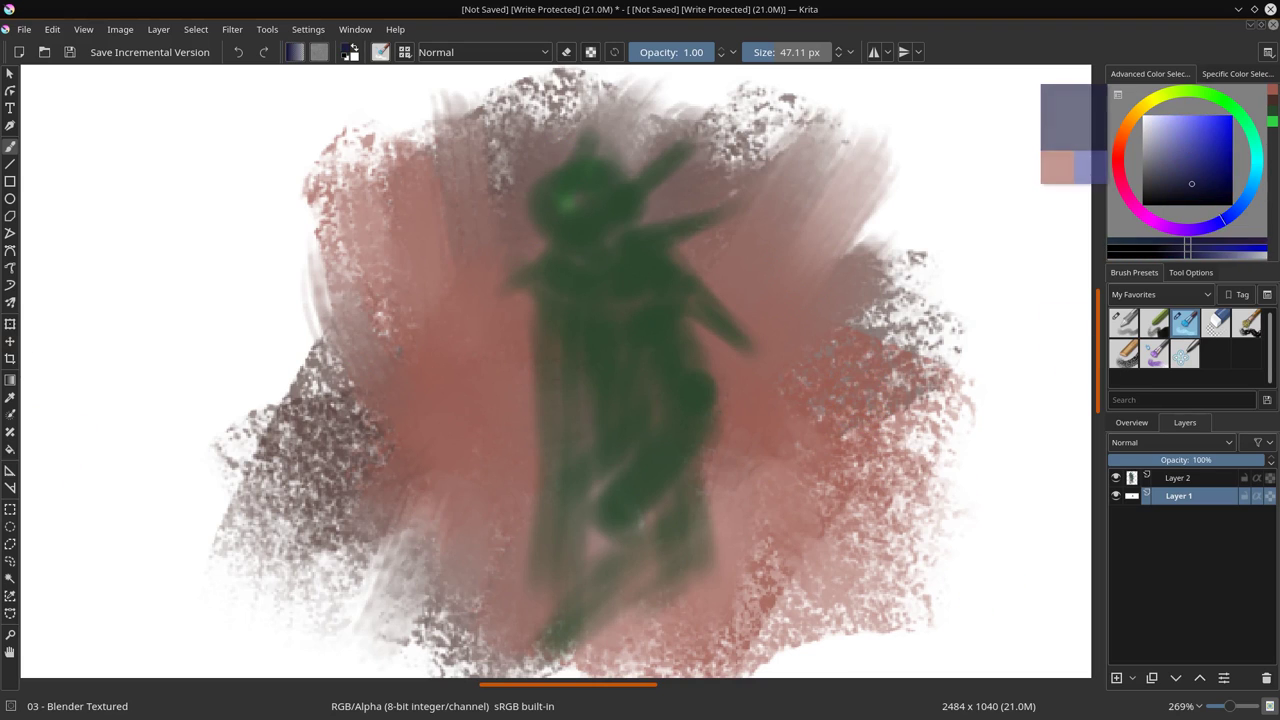
pyautogui.click(1155, 322)
pyautogui.click(1247, 322)
pyautogui.moveTo(290, 110)
pyautogui.mouseDown()
pyautogui.moveTo(880, 120)
pyautogui.moveTo(920, 300)
pyautogui.mouseUp()
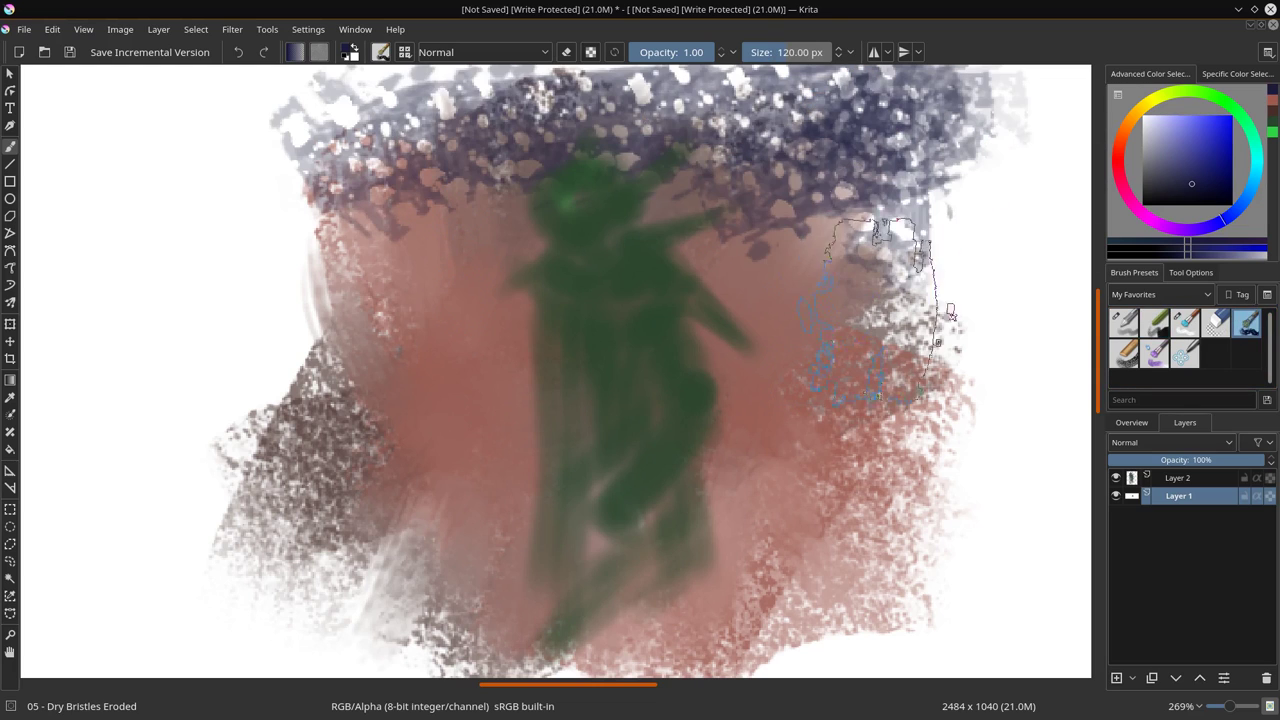
pyautogui.moveTo(330, 100)
pyautogui.mouseDown()
pyautogui.moveTo(360, 620)
pyautogui.moveTo(950, 560)
pyautogui.moveTo(900, 150)
pyautogui.mouseUp()
pyautogui.moveTo(850, 600); pyautogui.dragTo(270, 350)
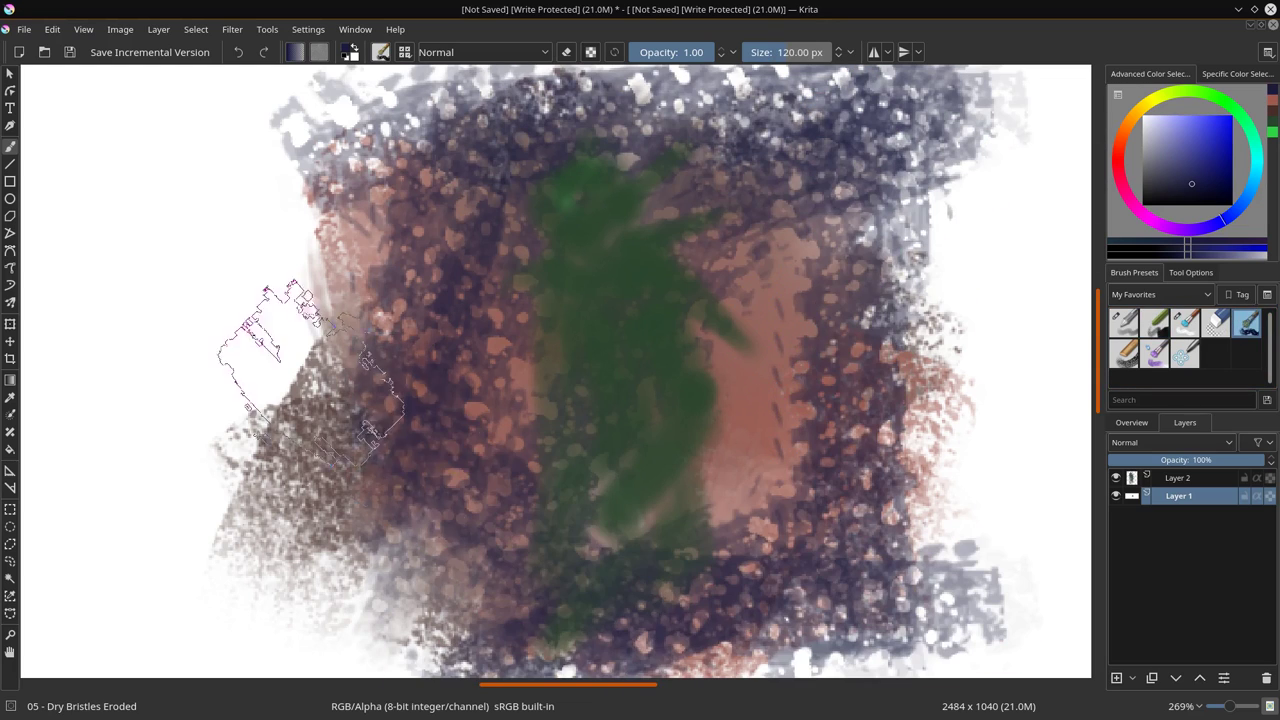
# - Paint a pale yellow glow behind the figure and blend it into the arms and body
pyautogui.moveTo(1143, 120); pyautogui.dragTo(1150, 100)
pyautogui.click(1172, 136)
pyautogui.moveTo(700, 160)
pyautogui.mouseDown()
pyautogui.moveTo(740, 300)
pyautogui.moveTo(750, 400)
pyautogui.mouseUp()
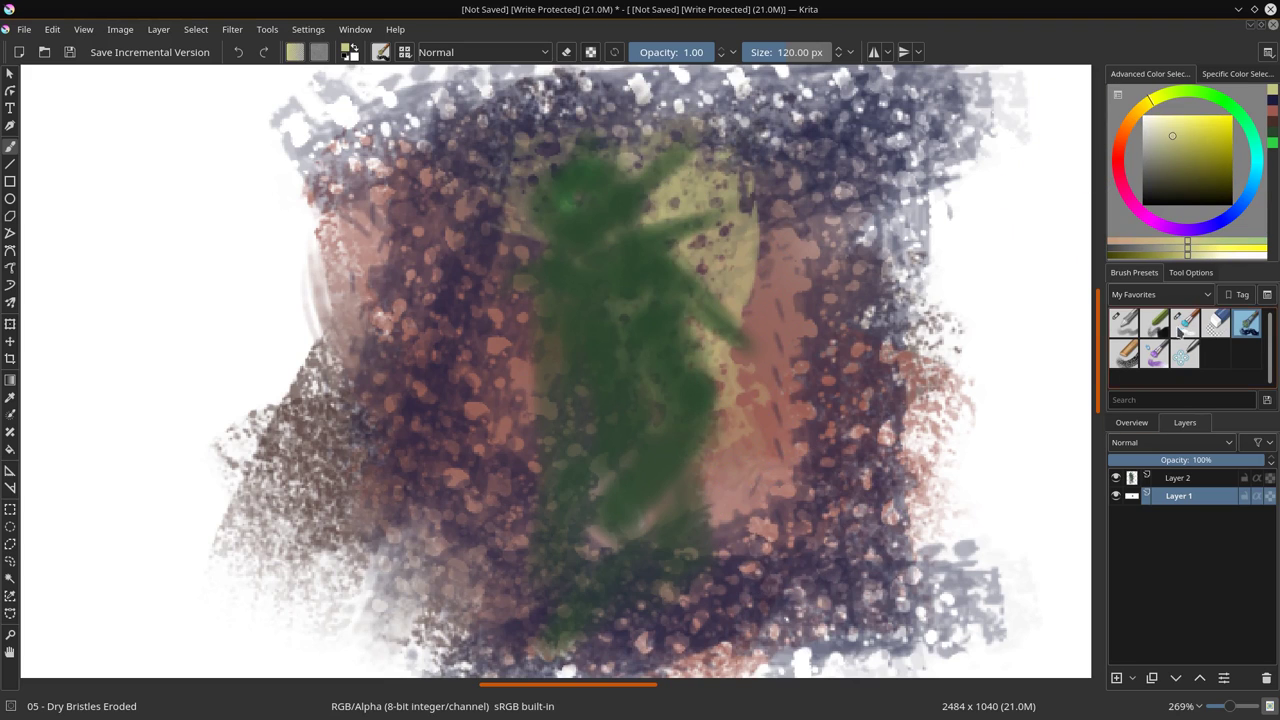
pyautogui.click(1185, 322)
pyautogui.moveTo(660, 283)
pyautogui.mouseDown()
pyautogui.moveTo(645, 200)
pyautogui.moveTo(660, 150)
pyautogui.moveTo(760, 180)
pyautogui.mouseUp()
pyautogui.moveTo(705, 345); pyautogui.dragTo(806, 440)
pyautogui.moveTo(510, 390)
pyautogui.mouseDown()
pyautogui.moveTo(563, 206)
pyautogui.moveTo(514, 514)
pyautogui.mouseUp()
pyautogui.moveTo(660, 380)
pyautogui.mouseDown()
pyautogui.moveTo(670, 468)
pyautogui.moveTo(643, 543)
pyautogui.mouseUp()
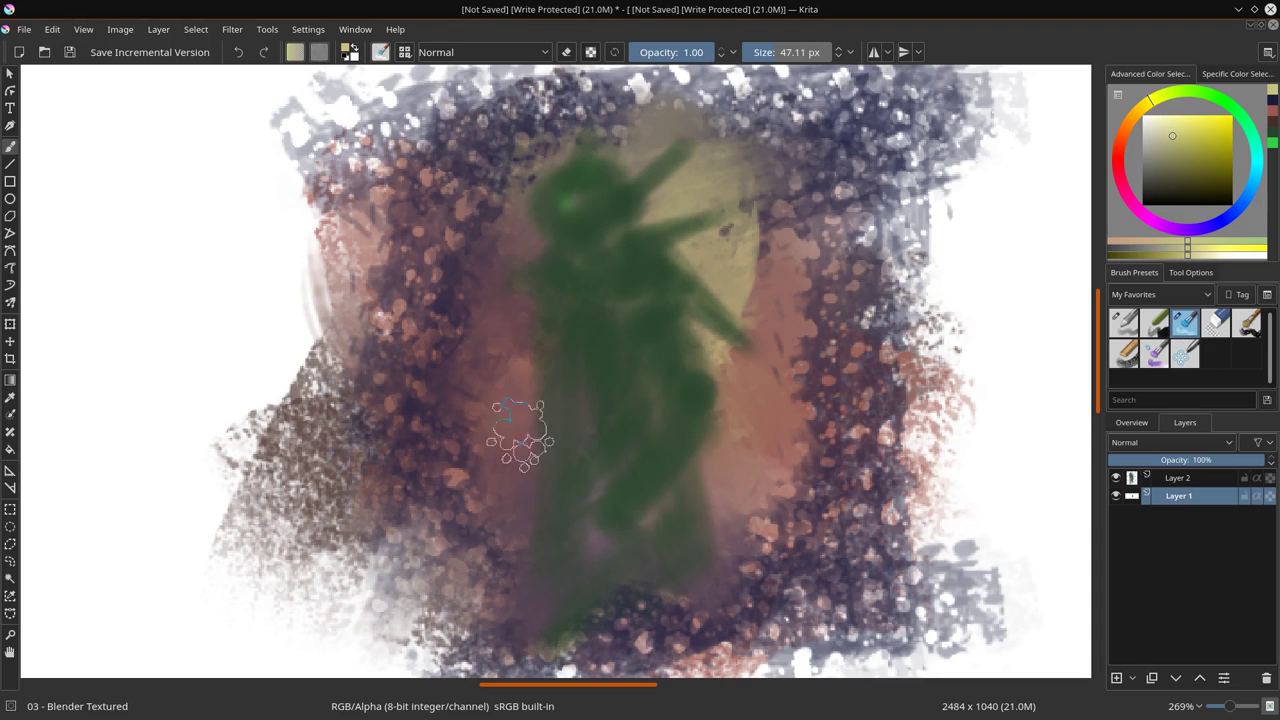
# - Crop the image to a tall 171 x 260 frame around the figure
pyautogui.hotkey('ctrl', 'r')
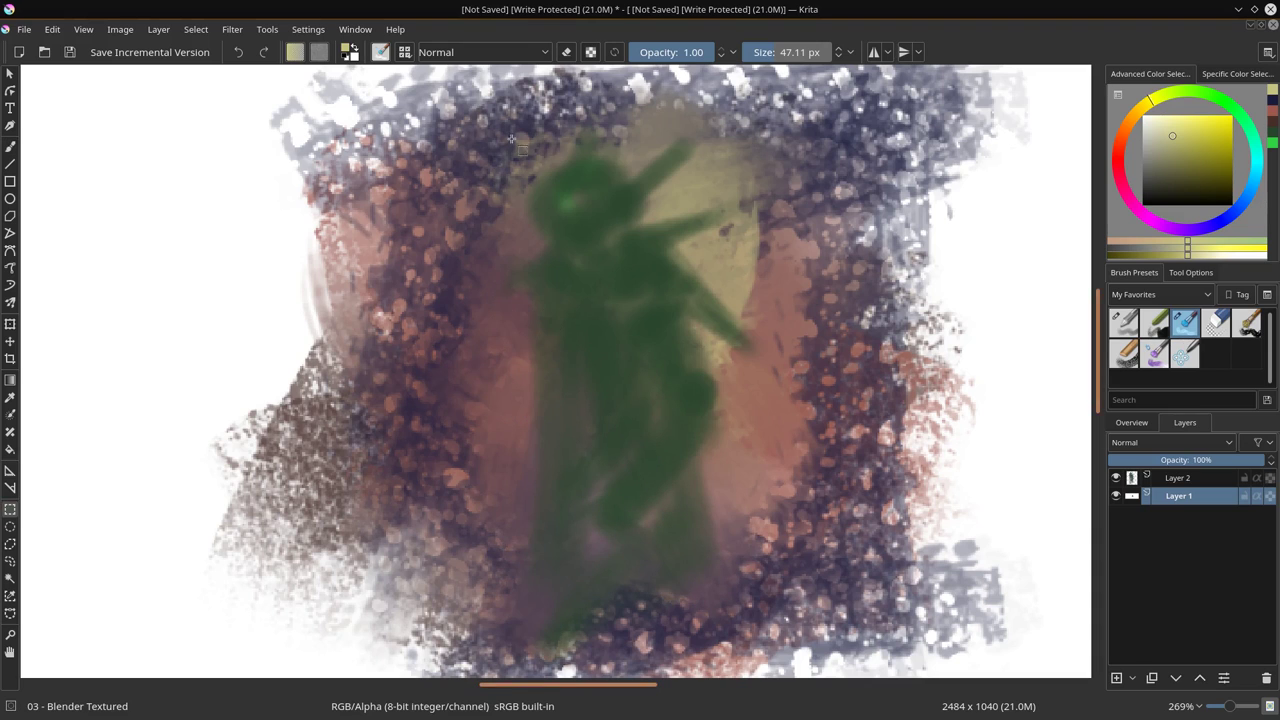
pyautogui.moveTo(486, 107); pyautogui.dragTo(771, 574)
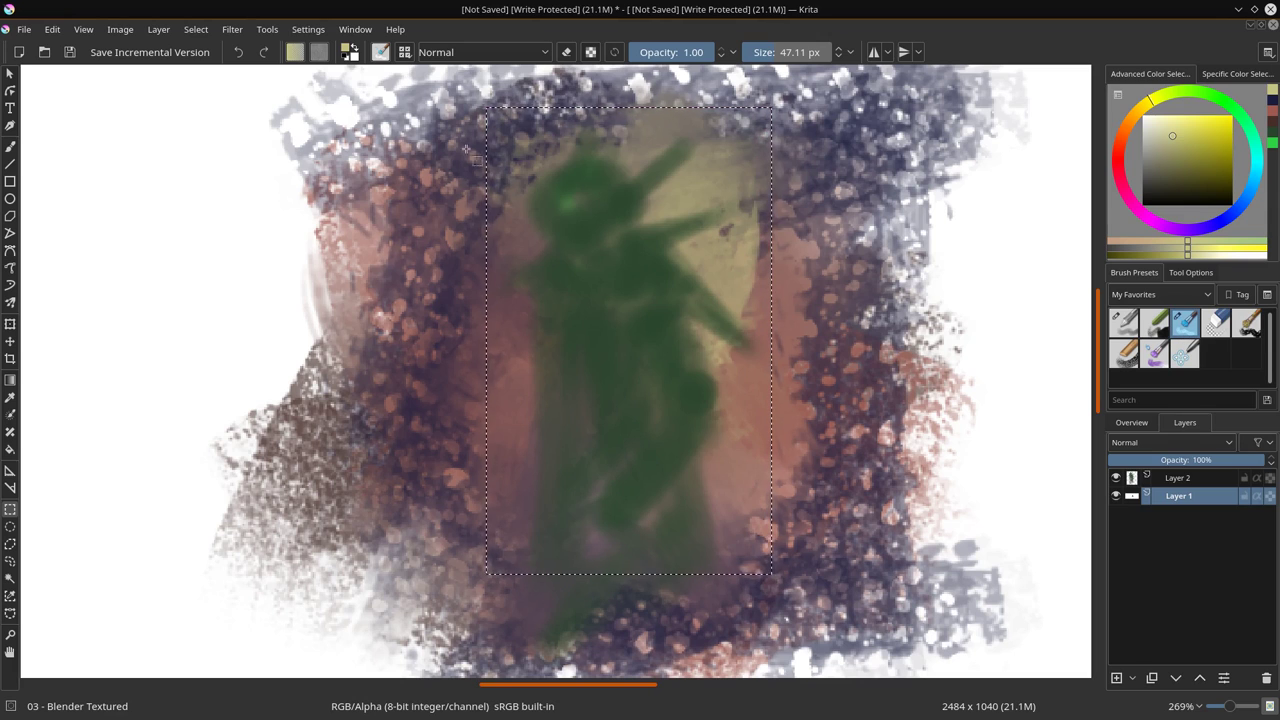
pyautogui.click(10, 360)
pyautogui.moveTo(486, 341); pyautogui.dragTo(465, 342)
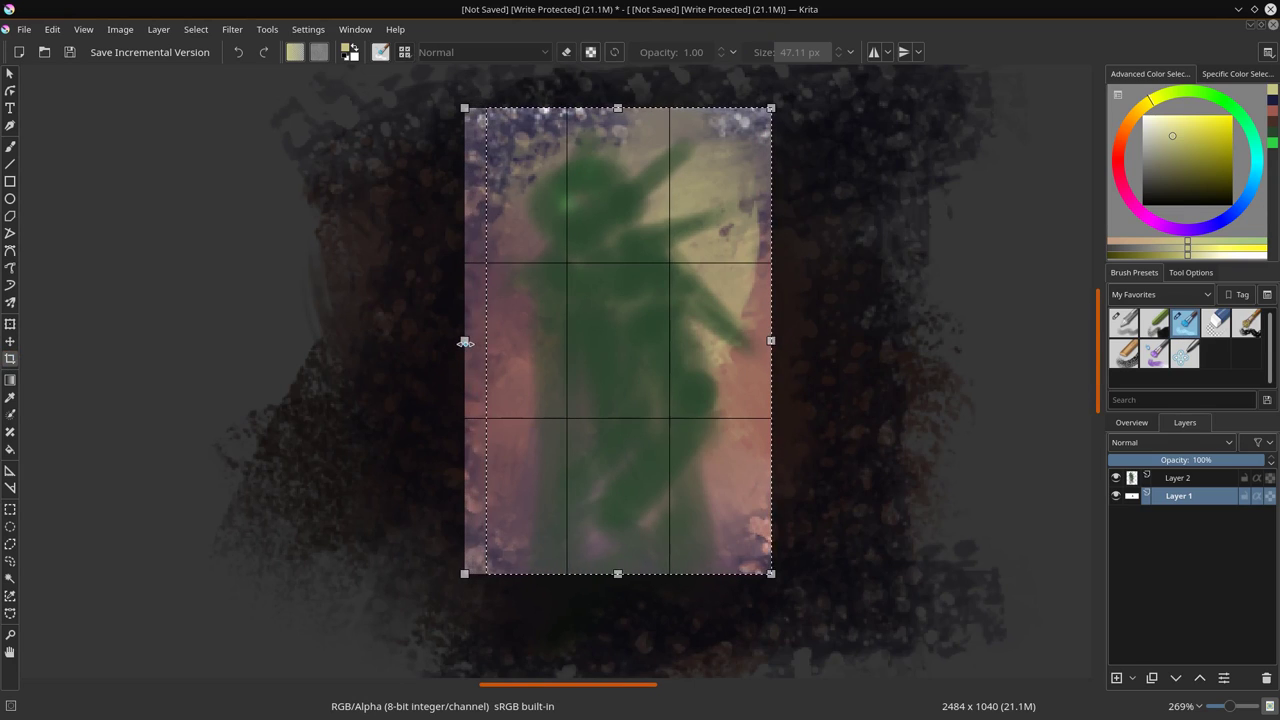
pyautogui.press('Return')
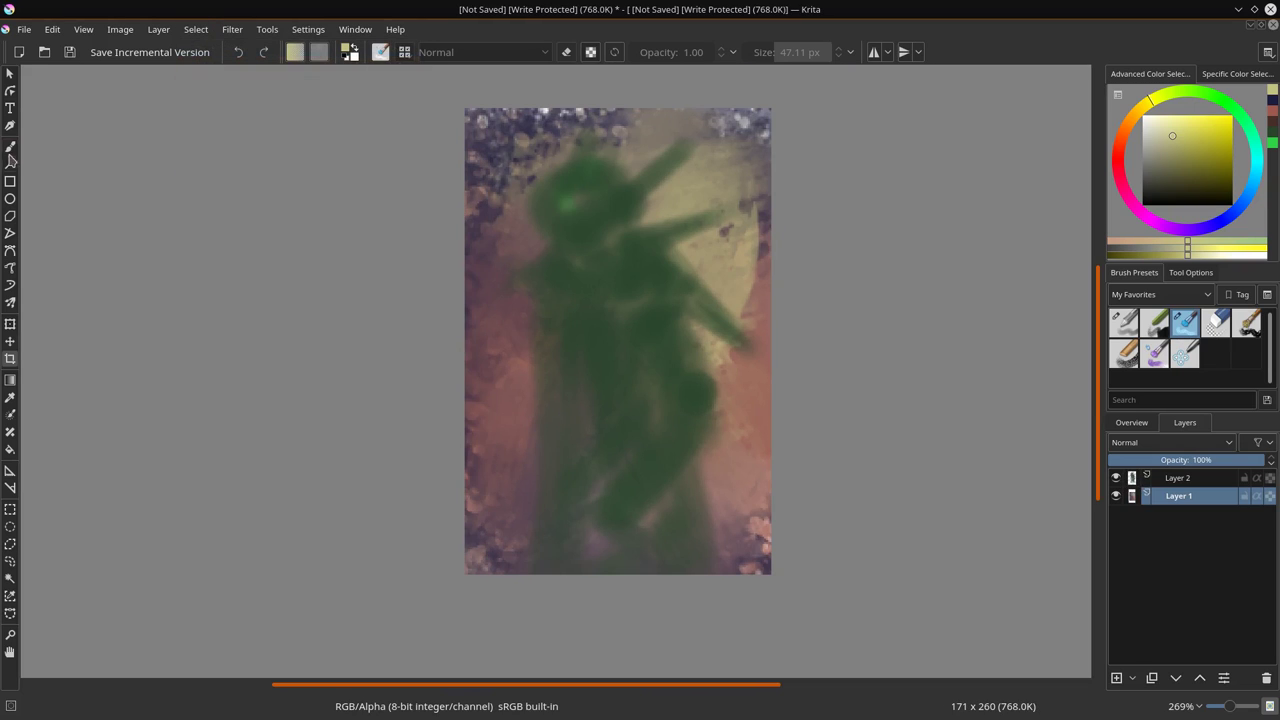
# - Darken the top band and lower-left edge with Dry Bristles Eroded in Multiply mode
pyautogui.press('b')
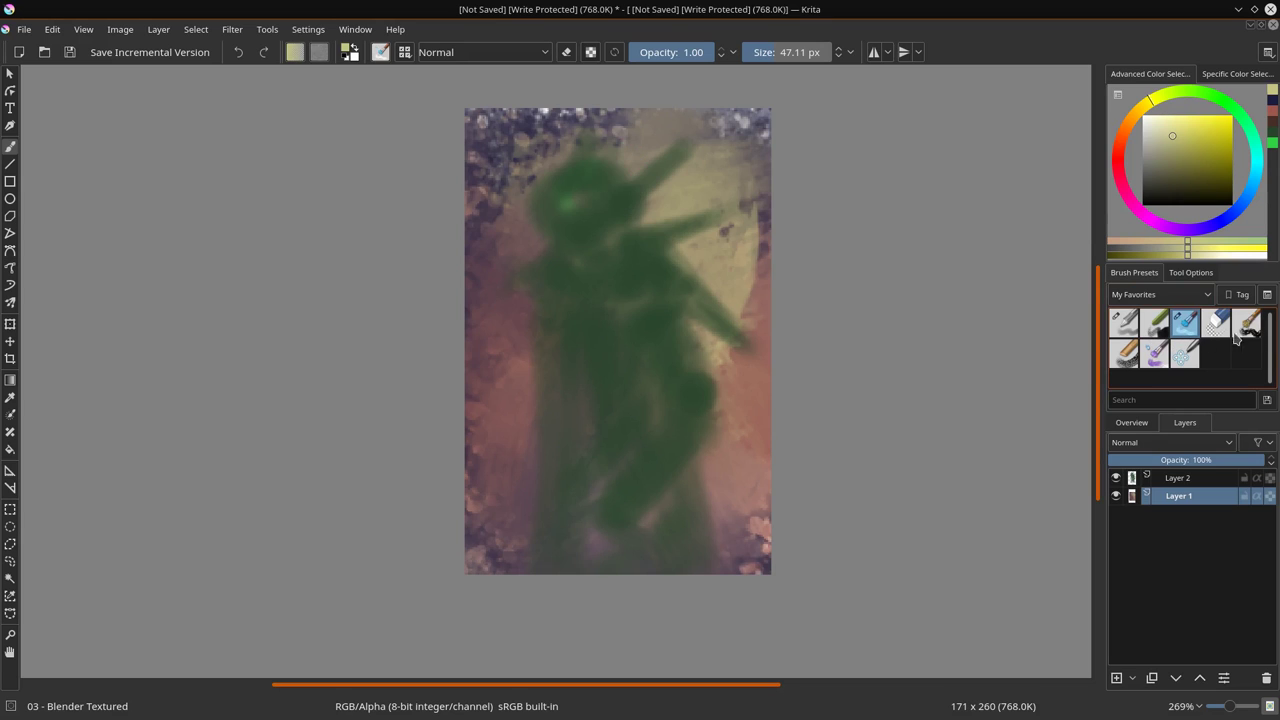
pyautogui.click(1244, 328)
pyautogui.click(480, 52)
pyautogui.click(470, 183)
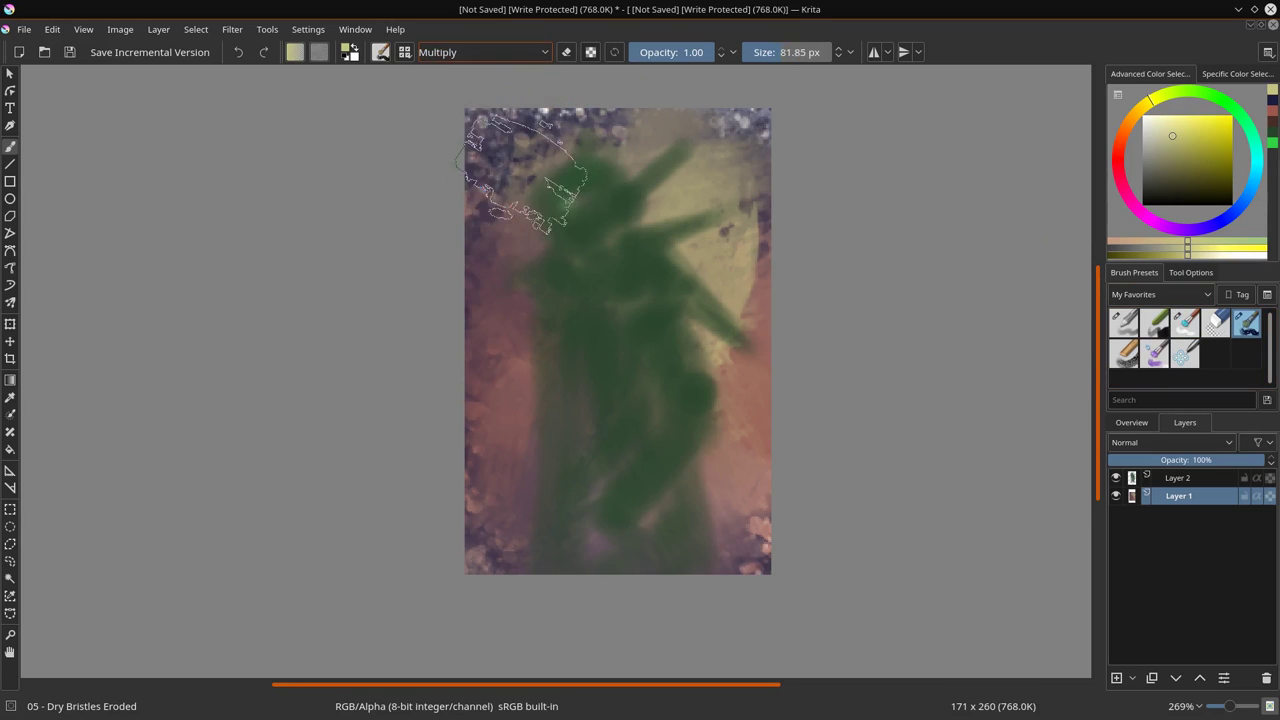
pyautogui.moveTo(428, 171)
pyautogui.mouseDown()
pyautogui.moveTo(585, 143)
pyautogui.moveTo(800, 214)
pyautogui.moveTo(500, 160)
pyautogui.mouseUp()
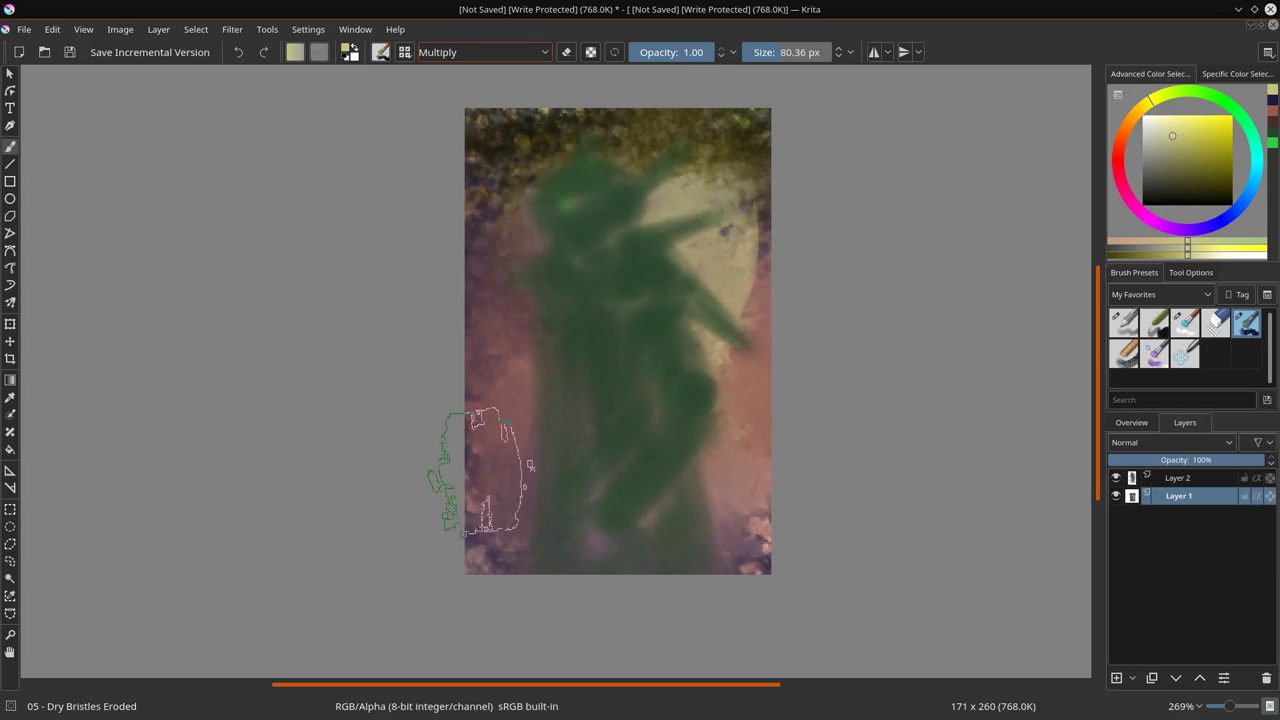
pyautogui.moveTo(470, 390); pyautogui.dragTo(490, 570)
# - Blend the top-left and top-right textures with Blender Textured, then delete Layer 2
pyautogui.click(1184, 321)
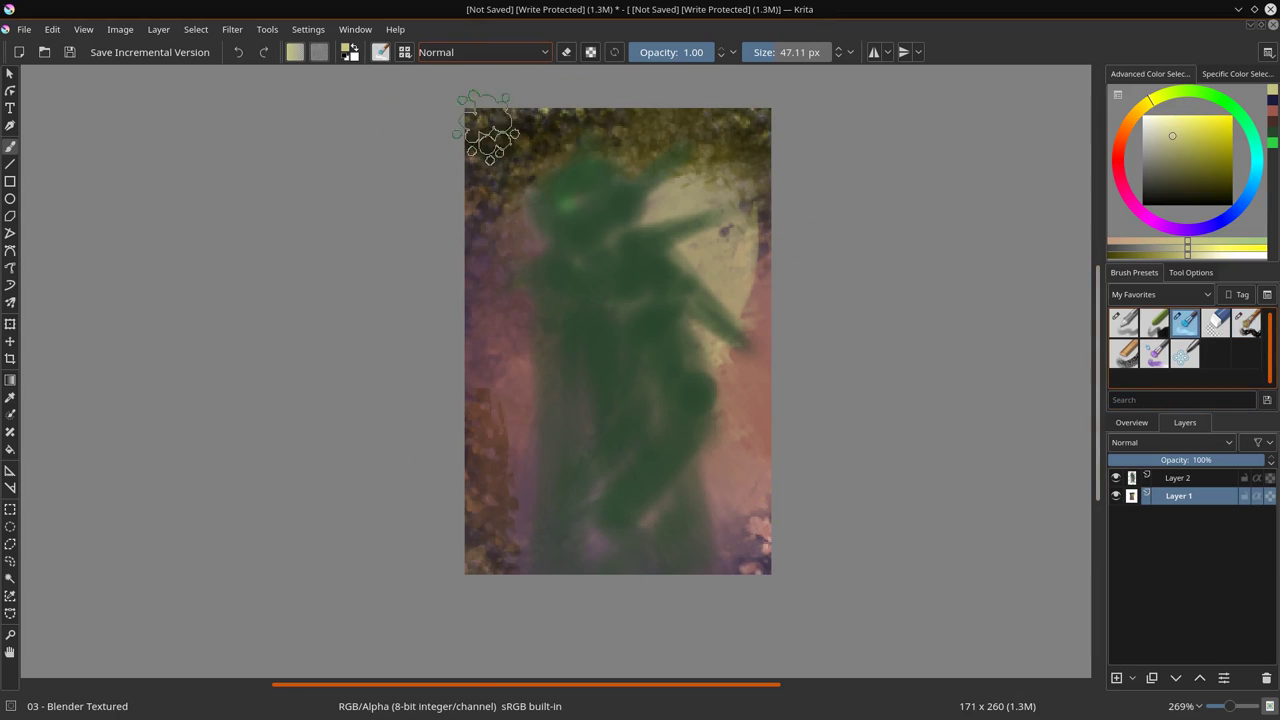
pyautogui.moveTo(488, 128)
pyautogui.mouseDown()
pyautogui.moveTo(557, 114)
pyautogui.moveTo(508, 126)
pyautogui.moveTo(523, 171)
pyautogui.mouseUp()
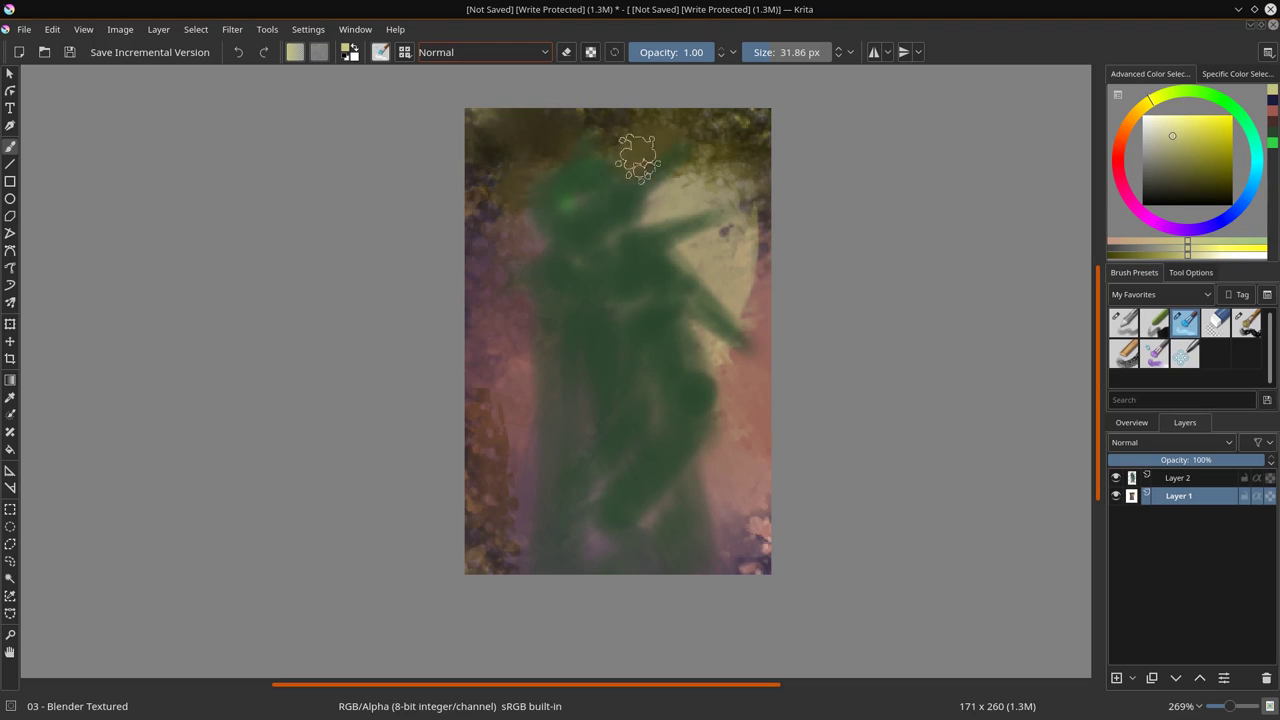
pyautogui.moveTo(638, 158); pyautogui.dragTo(837, 114)
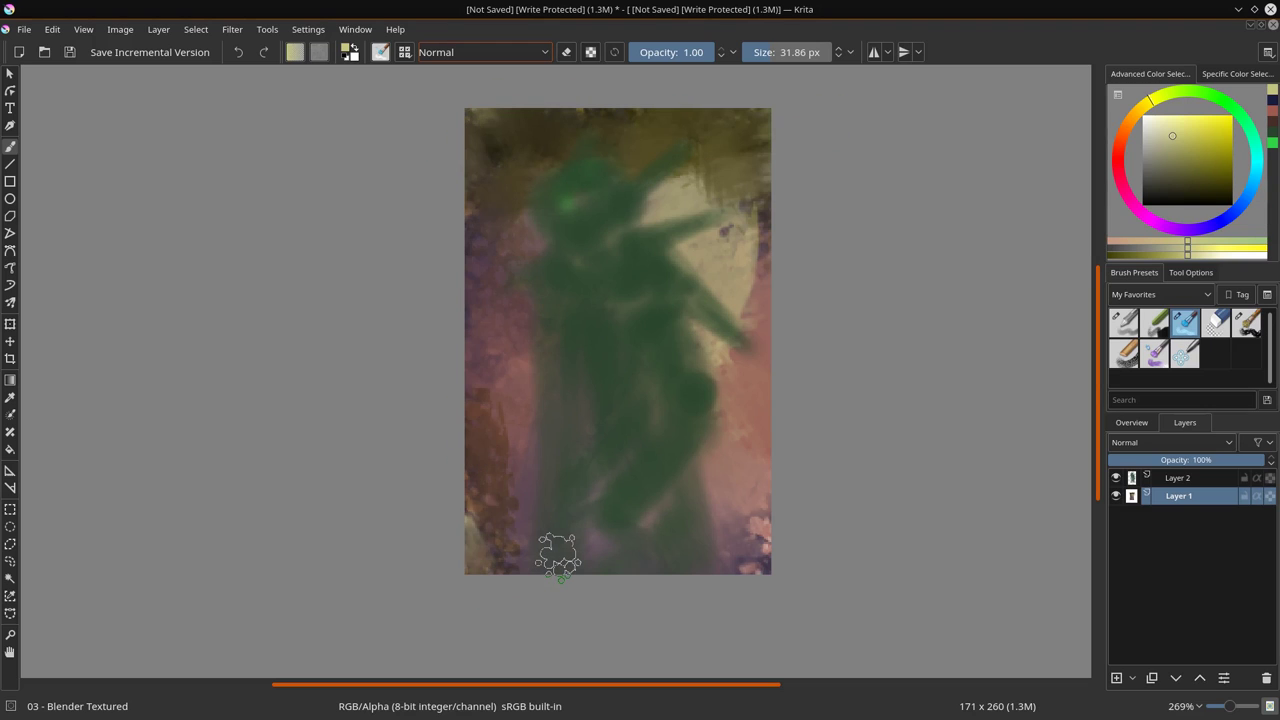
pyautogui.rightClick(1178, 478)
pyautogui.click(1110, 268)
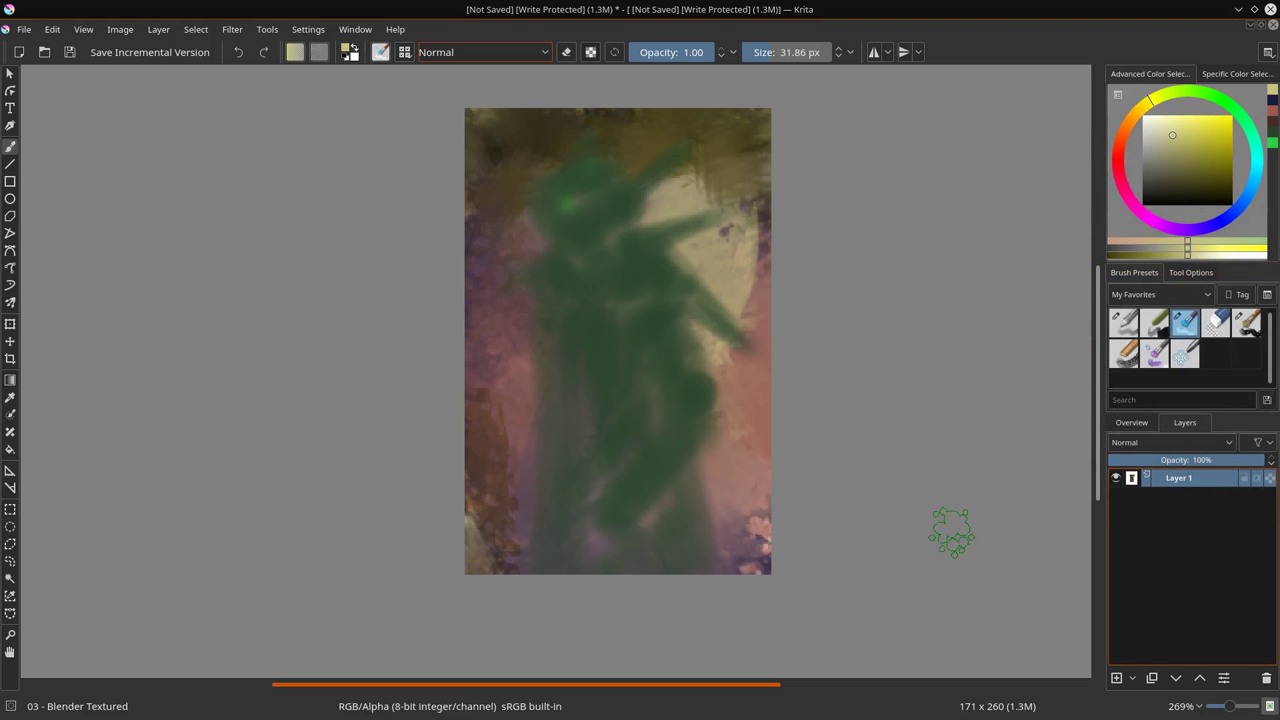
# - Paint dark indigo-blue bristle strokes across the shoulder, chest and shoulders
pyautogui.click(1246, 322)
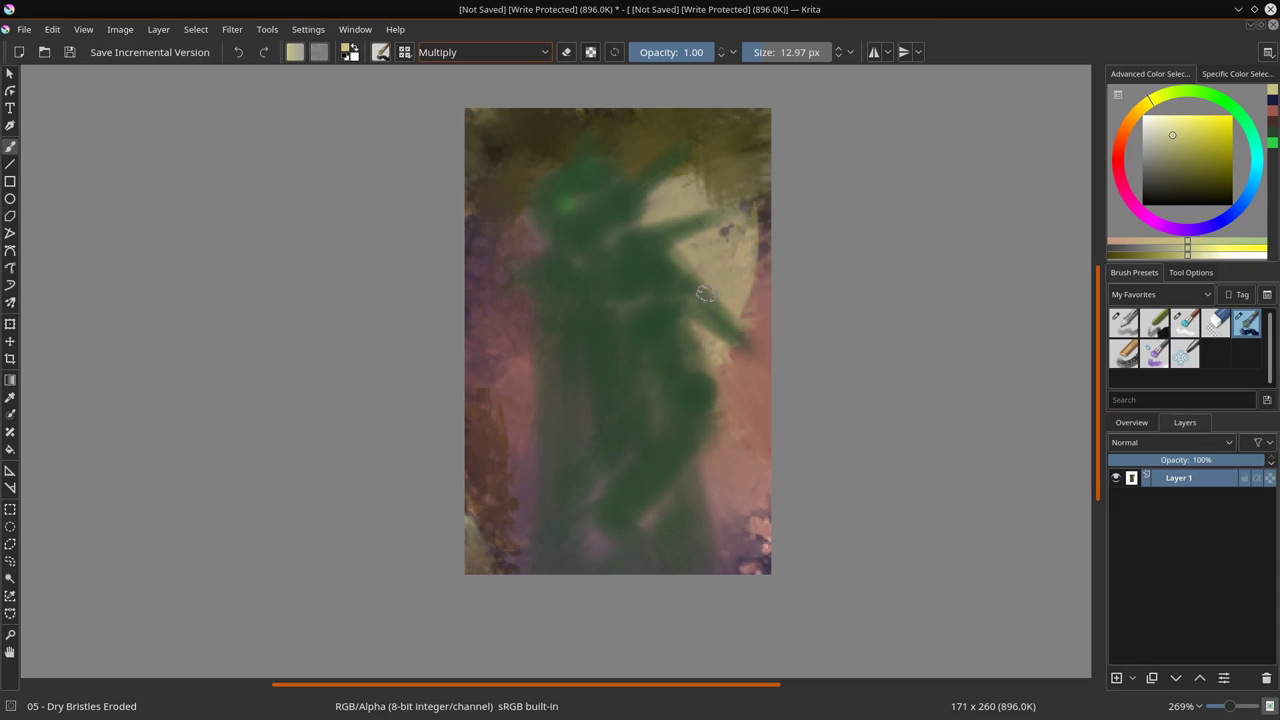
pyautogui.click(1158, 421)
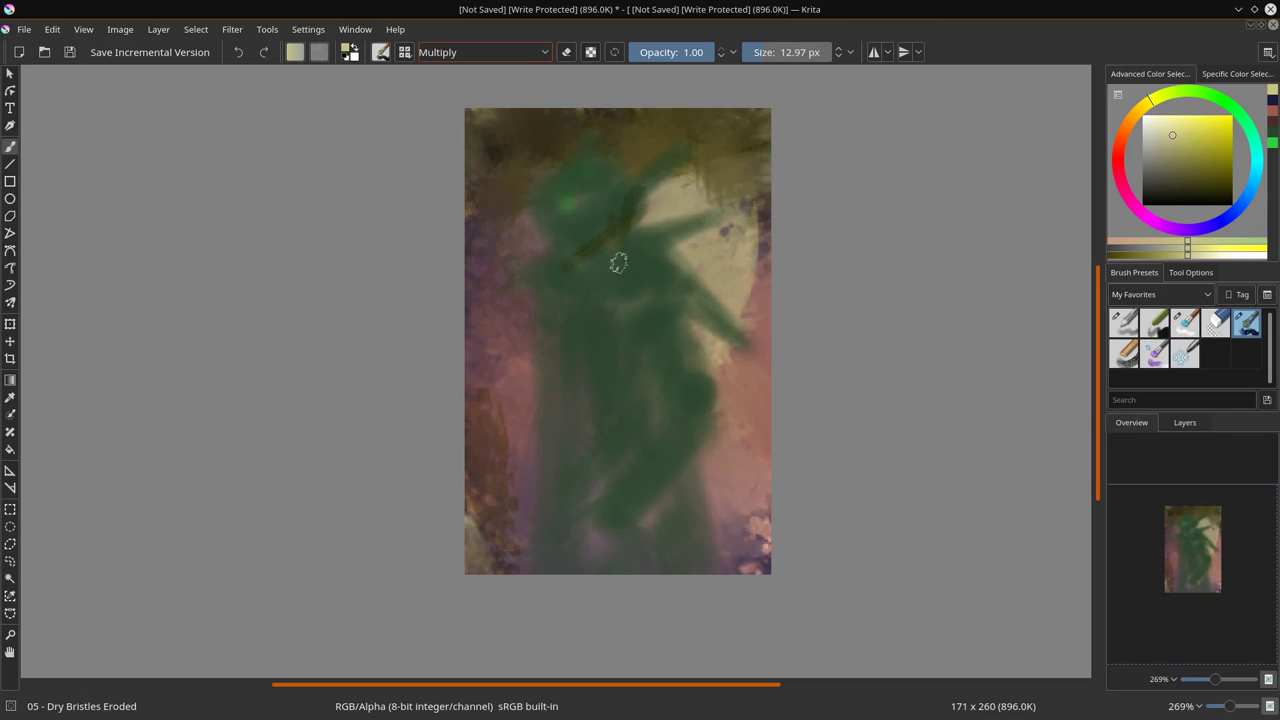
pyautogui.press(']')
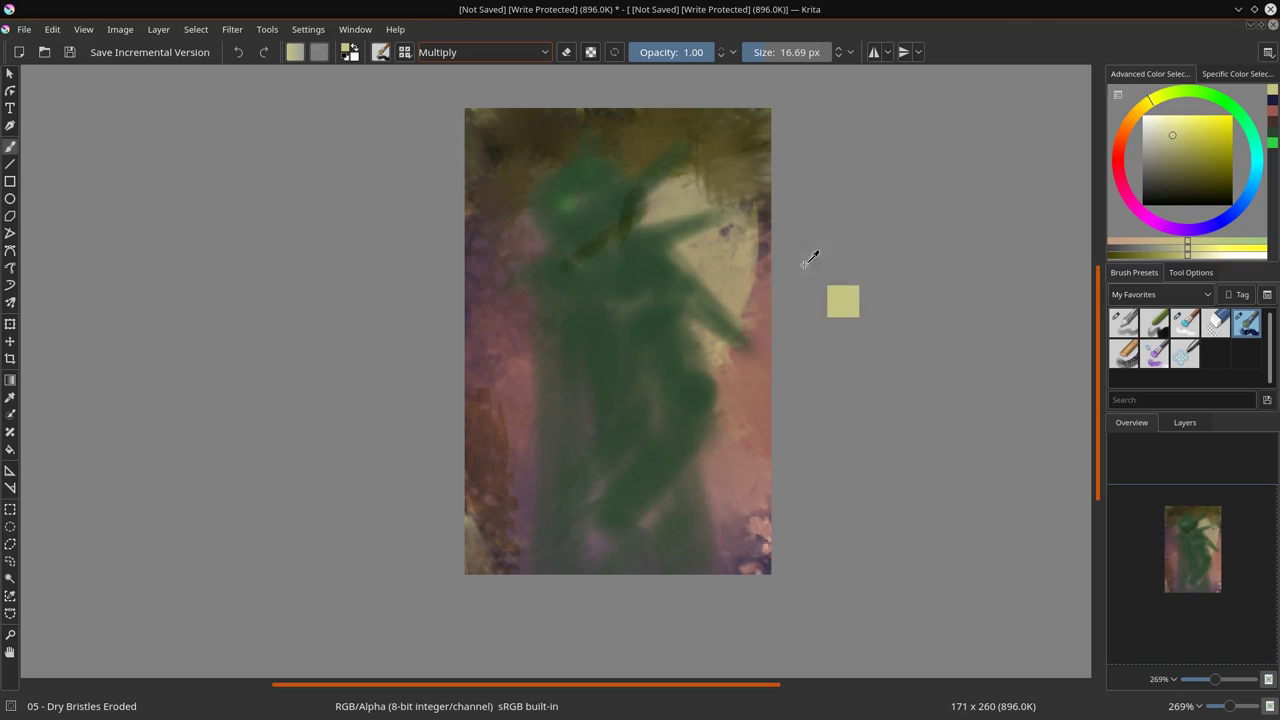
pyautogui.click(1219, 217)
pyautogui.moveTo(652, 205); pyautogui.dragTo(585, 241)
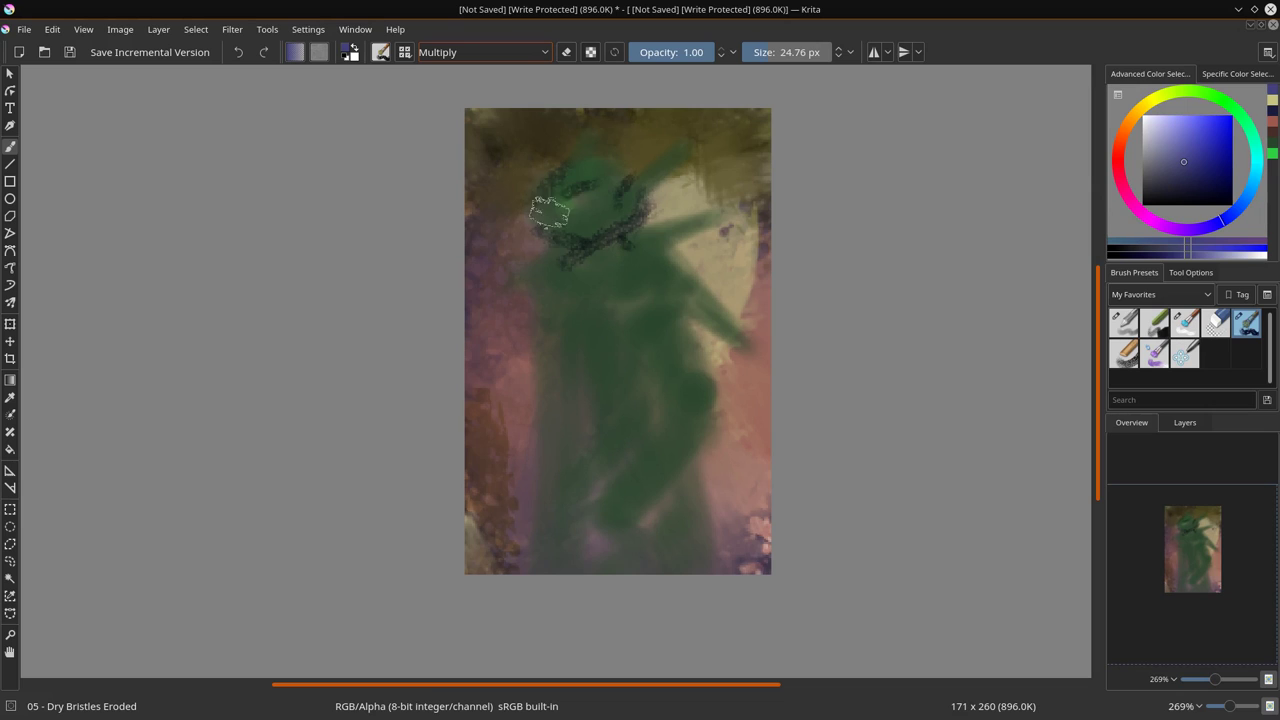
pyautogui.press('[')
pyautogui.moveTo(570, 292)
pyautogui.mouseDown()
pyautogui.moveTo(650, 330)
pyautogui.moveTo(700, 262)
pyautogui.moveTo(630, 313)
pyautogui.mouseUp()
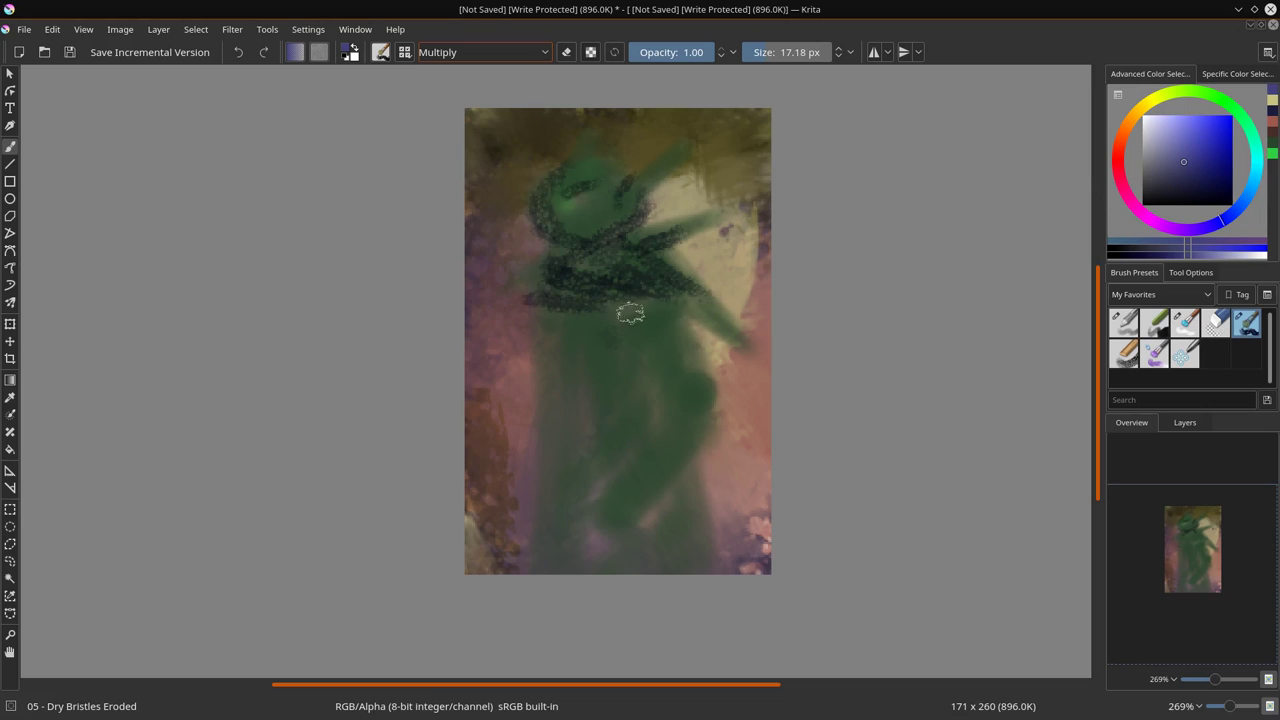
# - Add dark strokes down the right leg and the figure's left side, then pick orange
pyautogui.moveTo(685, 387)
pyautogui.mouseDown()
pyautogui.moveTo(671, 457)
pyautogui.moveTo(605, 540)
pyautogui.mouseUp()
pyautogui.moveTo(634, 391)
pyautogui.mouseDown()
pyautogui.moveTo(537, 323)
pyautogui.moveTo(632, 409)
pyautogui.mouseUp()
pyautogui.moveTo(540, 330)
pyautogui.mouseDown()
pyautogui.moveTo(562, 505)
pyautogui.moveTo(595, 495)
pyautogui.mouseUp()
pyautogui.press(']')
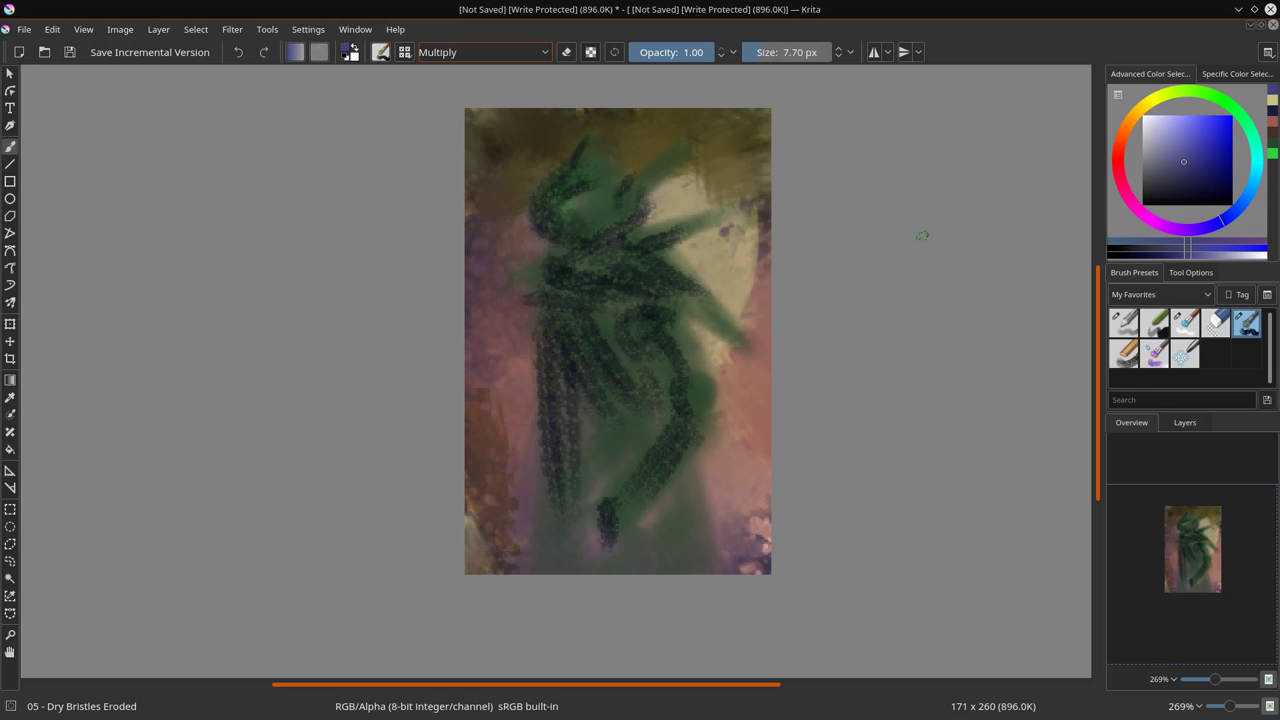
pyautogui.click(1129, 121)
pyautogui.click(483, 52)
# - Paint Color Dodge glowing highlights across the head, arm and leg
pyautogui.click(440, 108)
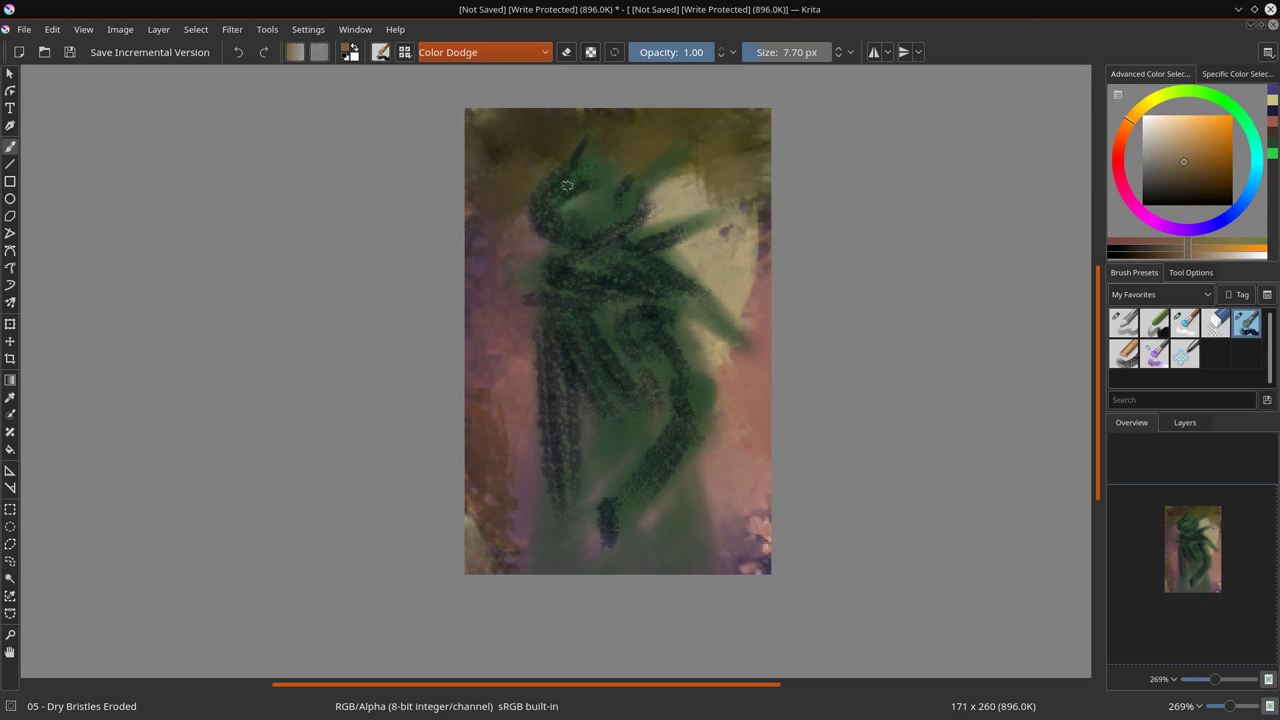
pyautogui.moveTo(566, 185); pyautogui.dragTo(625, 192)
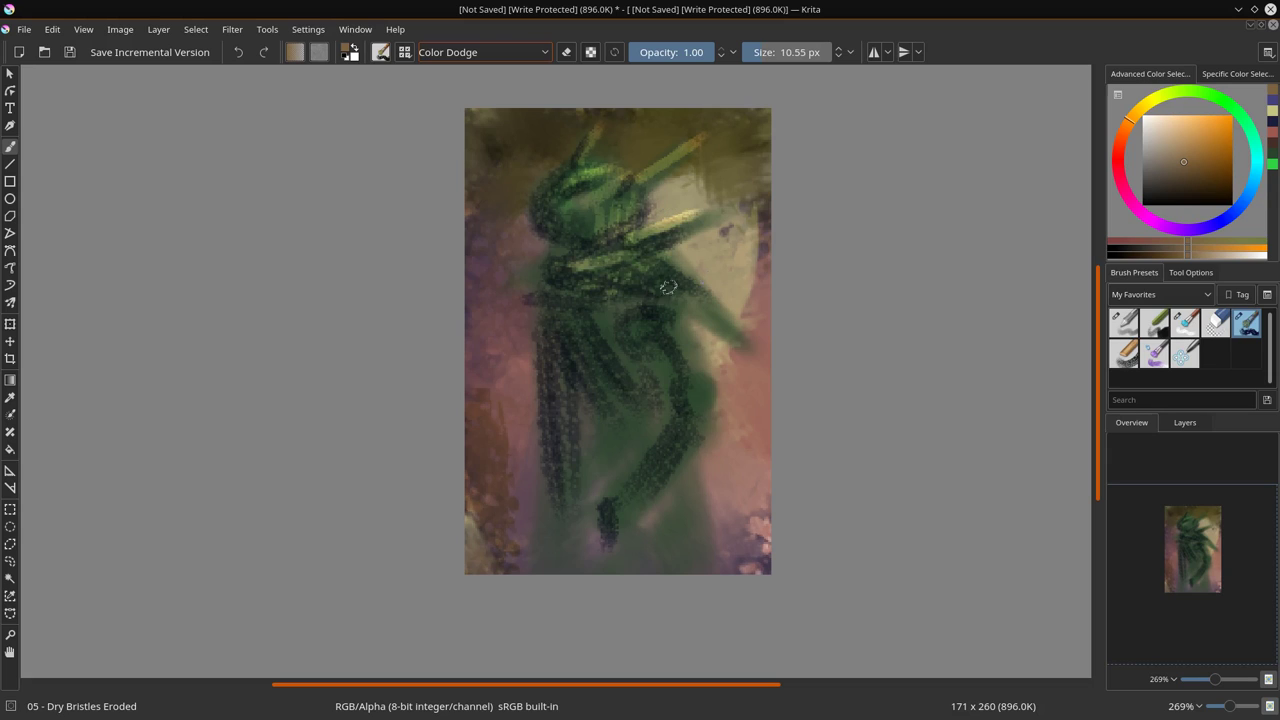
pyautogui.moveTo(668, 287); pyautogui.dragTo(585, 268)
pyautogui.moveTo(652, 302); pyautogui.dragTo(695, 424)
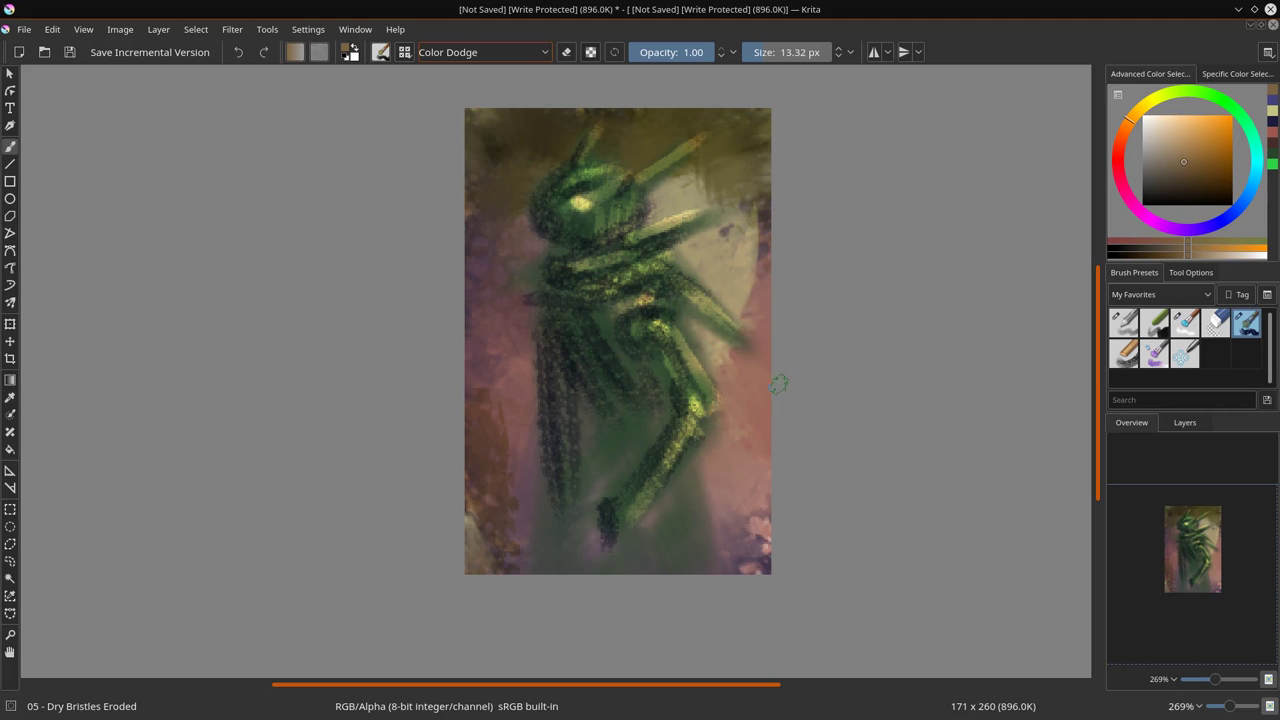
# - Warm the torso and lower leg with red strokes in Overlay mode
pyautogui.click(1117, 152)
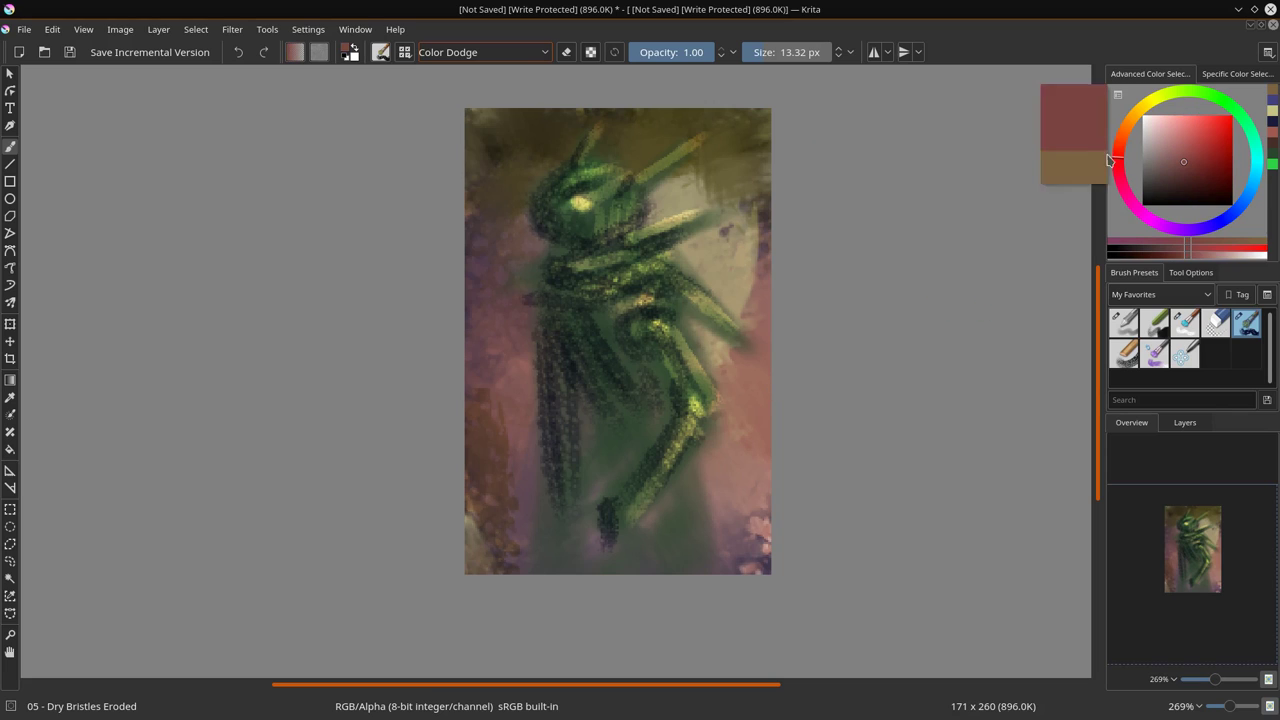
pyautogui.click(480, 52)
pyautogui.click(470, 223)
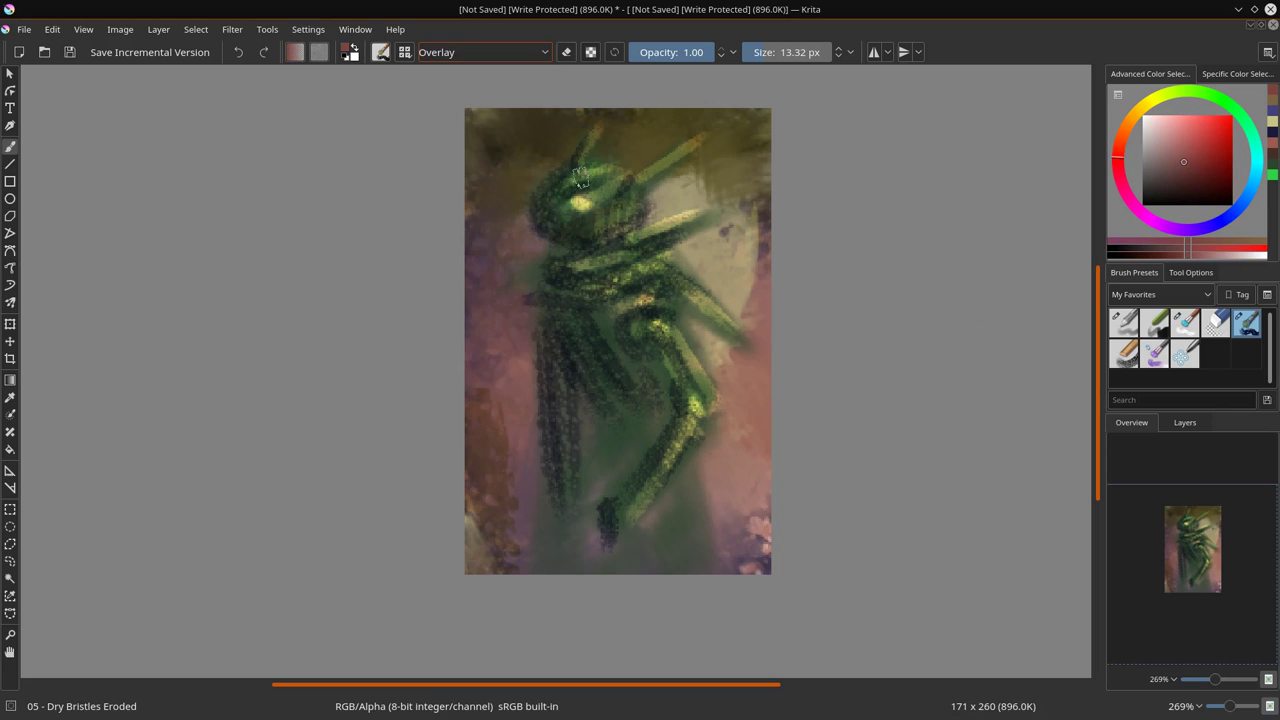
pyautogui.moveTo(610, 240); pyautogui.dragTo(615, 370)
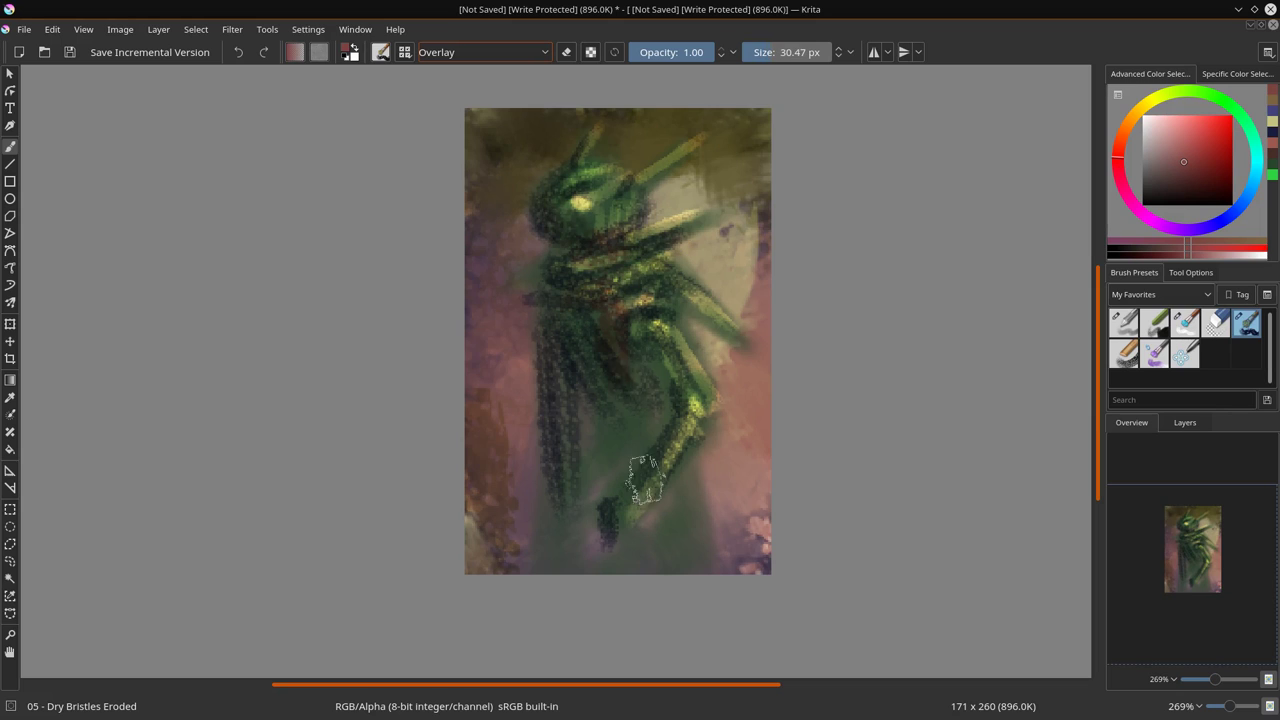
pyautogui.moveTo(600, 437); pyautogui.dragTo(589, 533)
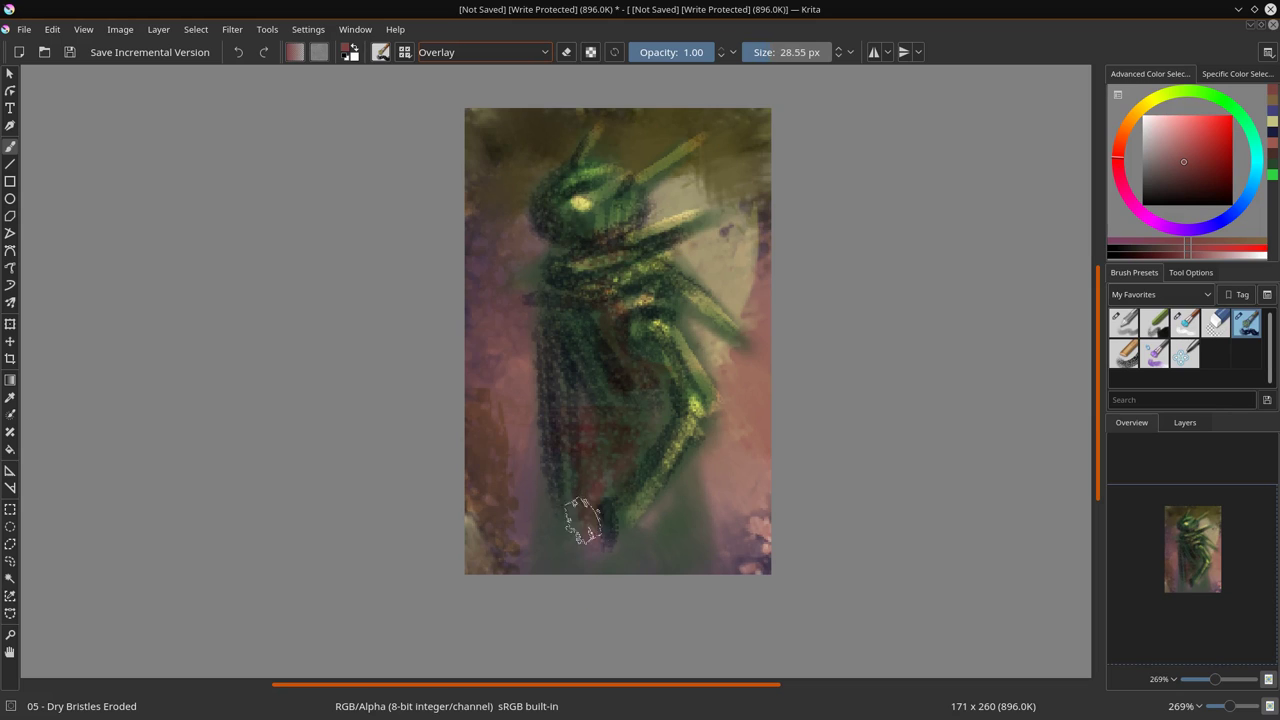
pyautogui.click(1190, 272)
# - Tint the body reddish with the first Speed Paint brush at about 74 px in Overlay
pyautogui.click(1134, 272)
pyautogui.click(1160, 294)
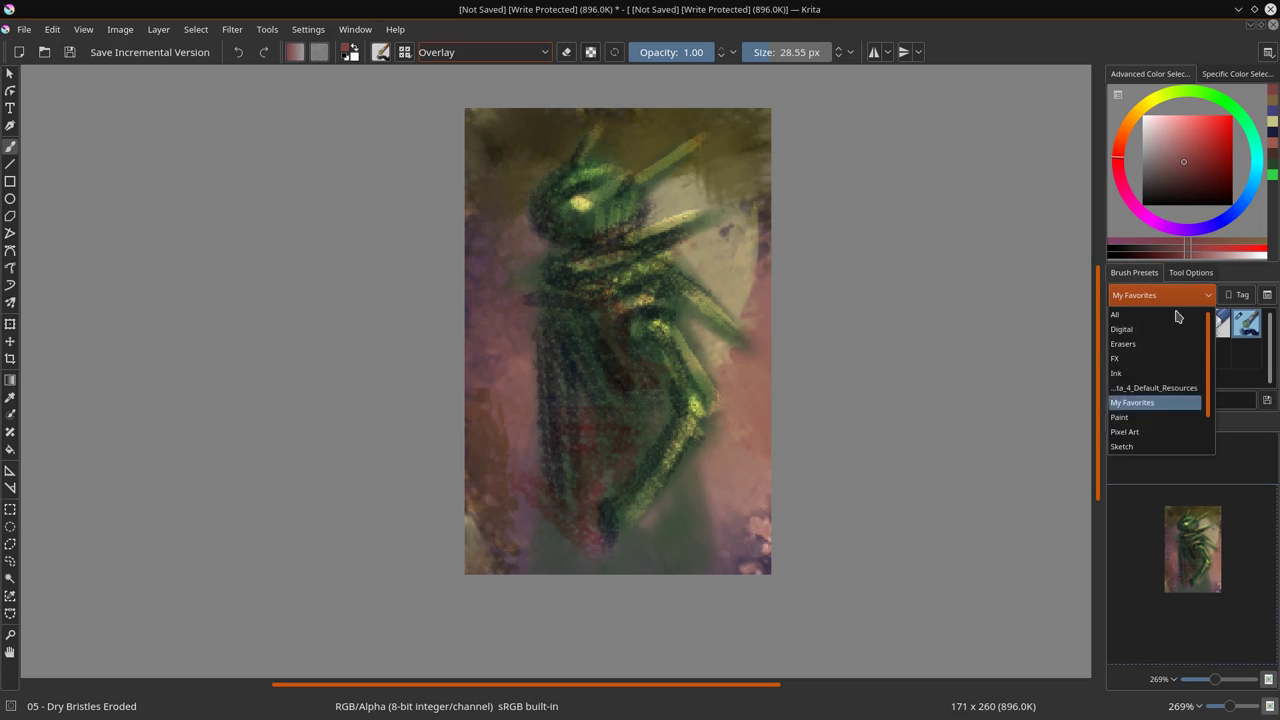
pyautogui.scroll(-2, 1160, 400)
pyautogui.click(1145, 418)
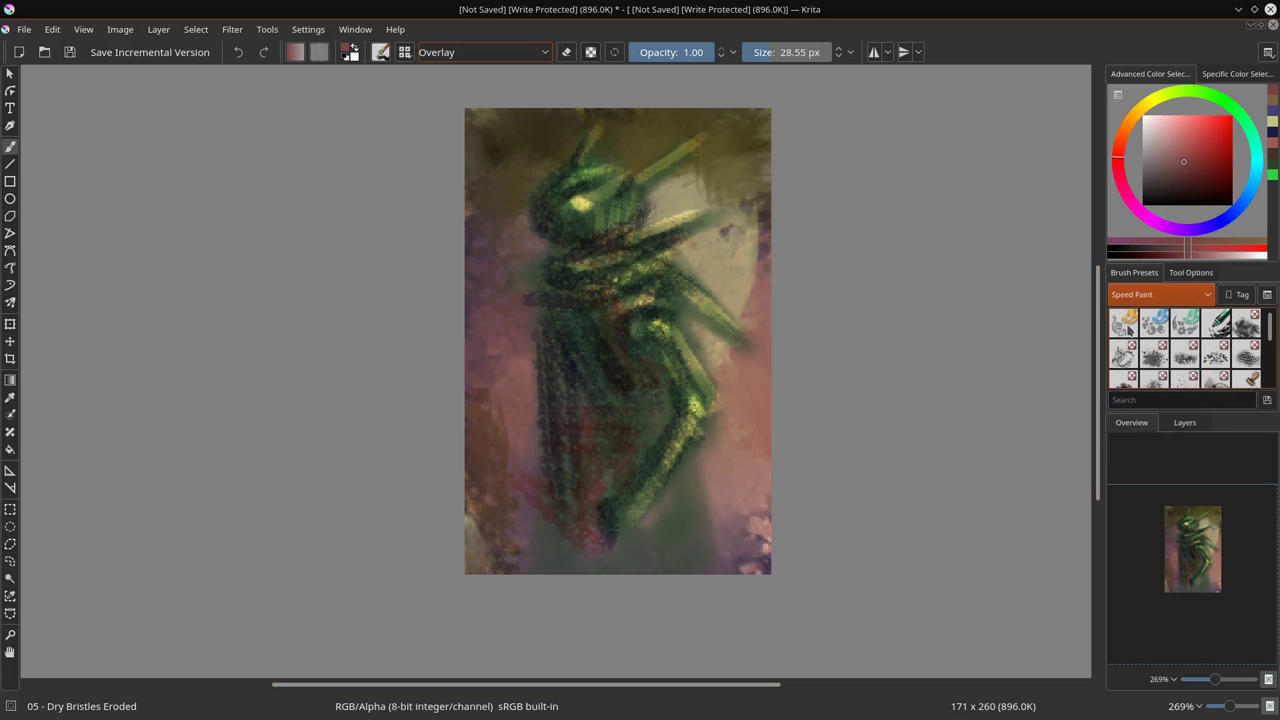
pyautogui.click(1128, 328)
pyautogui.moveTo(615, 350); pyautogui.dragTo(570, 350)
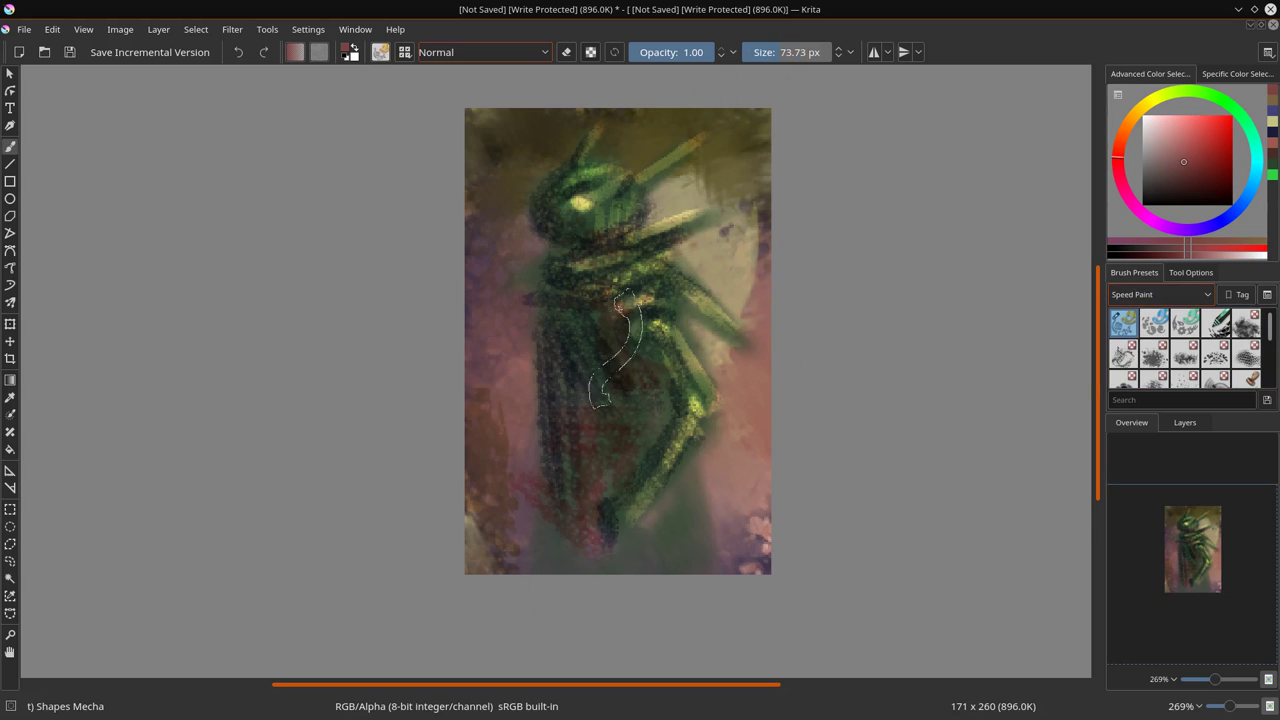
pyautogui.click(547, 52)
pyautogui.click(468, 222)
pyautogui.moveTo(560, 300)
pyautogui.mouseDown()
pyautogui.moveTo(630, 400)
pyautogui.moveTo(580, 440)
pyautogui.moveTo(560, 365)
pyautogui.mouseUp()
# - Stamp dark Multiply shapes with Shapes Rounded on the body, lower body and right arm
pyautogui.click(1154, 322)
pyautogui.click(480, 52)
pyautogui.click(460, 191)
pyautogui.moveTo(705, 260); pyautogui.dragTo(715, 295)
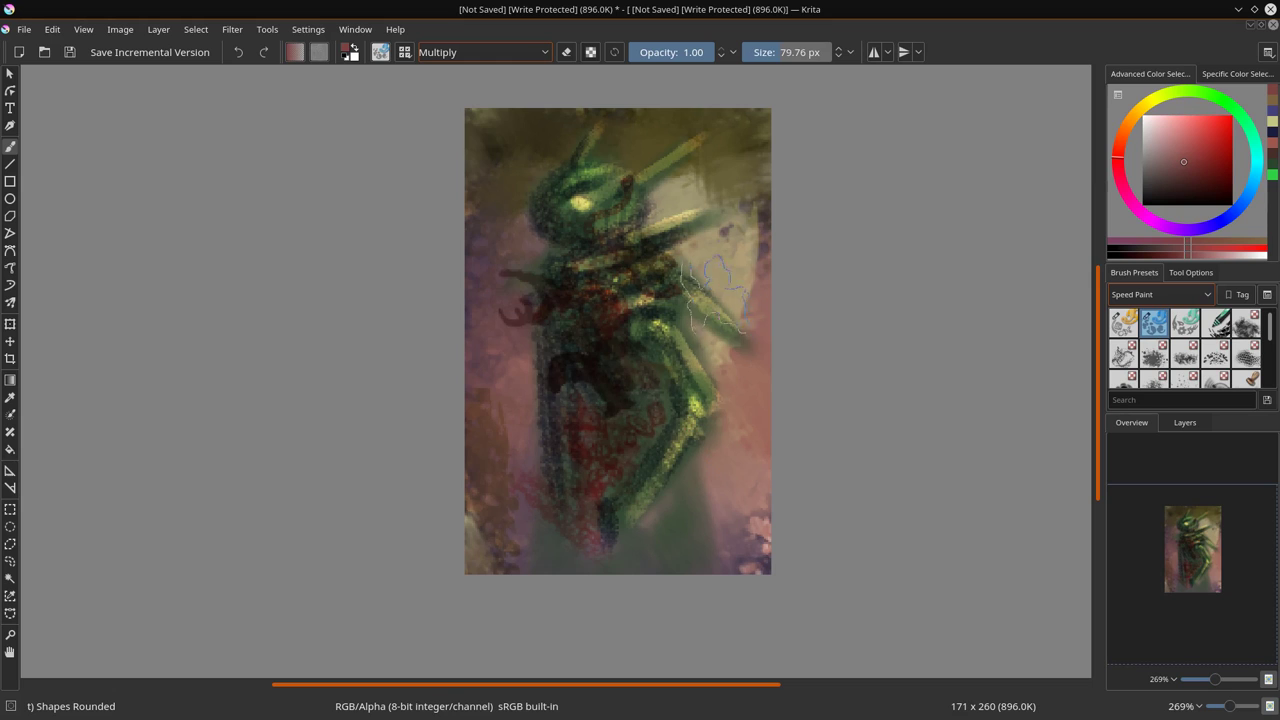
pyautogui.moveTo(560, 415); pyautogui.dragTo(525, 440)
pyautogui.moveTo(590, 505); pyautogui.dragTo(550, 550)
pyautogui.moveTo(720, 480); pyautogui.dragTo(680, 530)
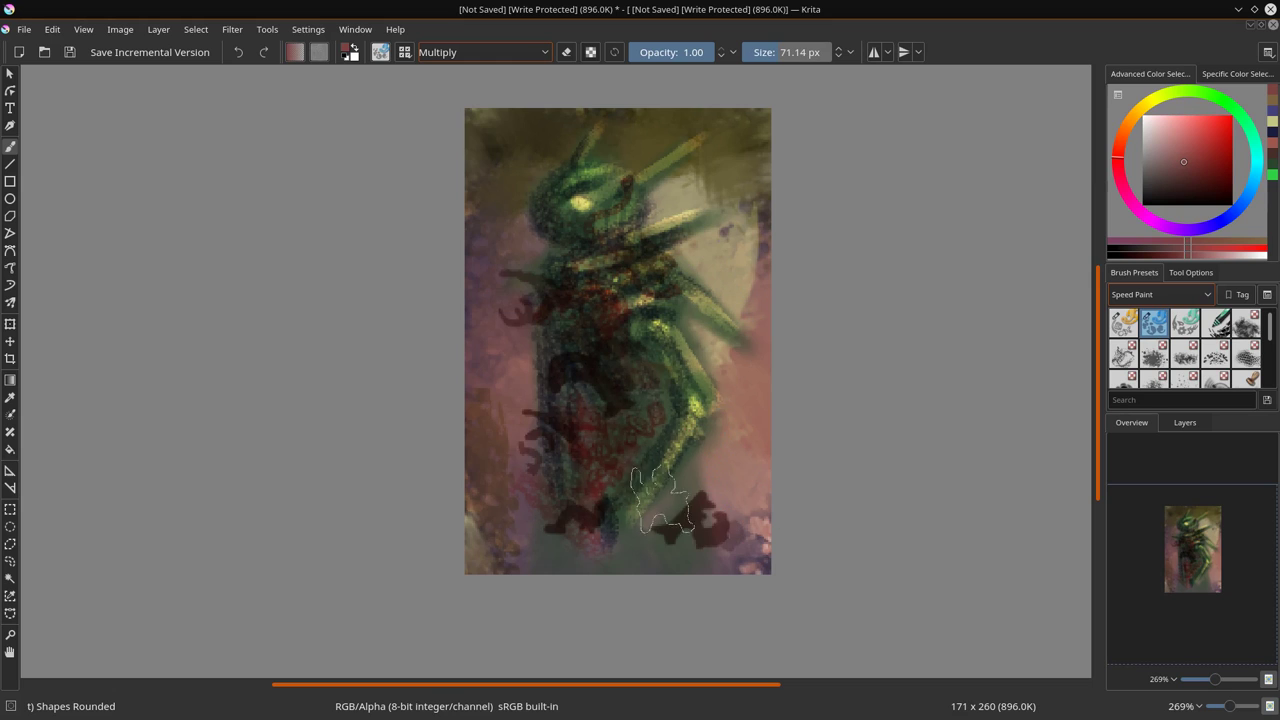
pyautogui.moveTo(690, 465); pyautogui.dragTo(660, 520)
pyautogui.moveTo(727, 295); pyautogui.dragTo(745, 335)
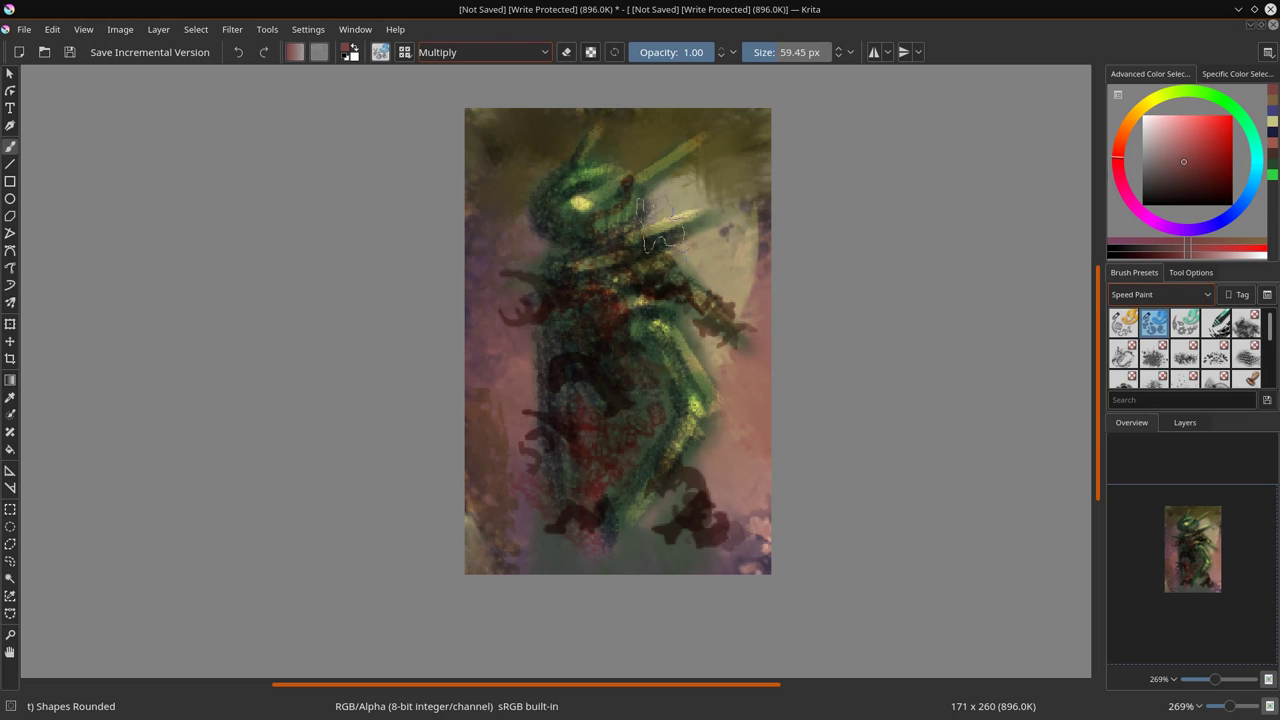
# - Add dark spiky Multiply strokes over the right arm, shoulder and horn with Shapes Spikes
pyautogui.click(1185, 320)
pyautogui.moveTo(740, 270); pyautogui.dragTo(720, 340)
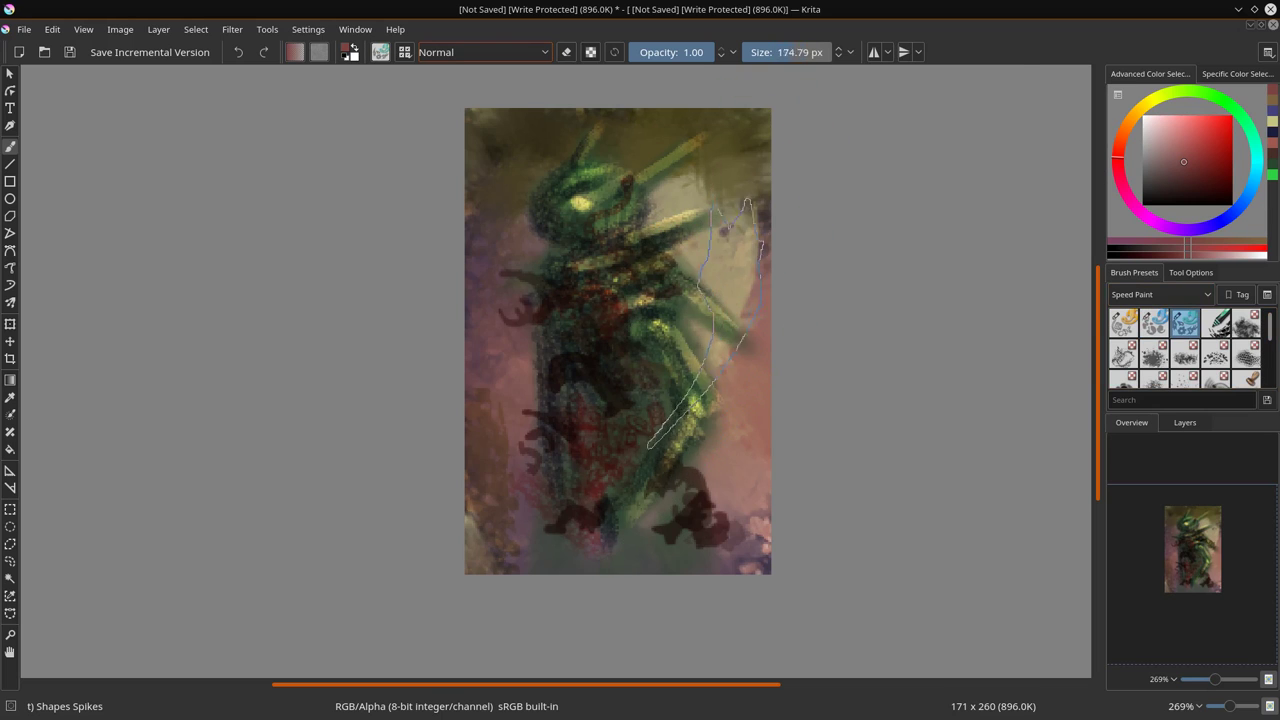
pyautogui.click(483, 52)
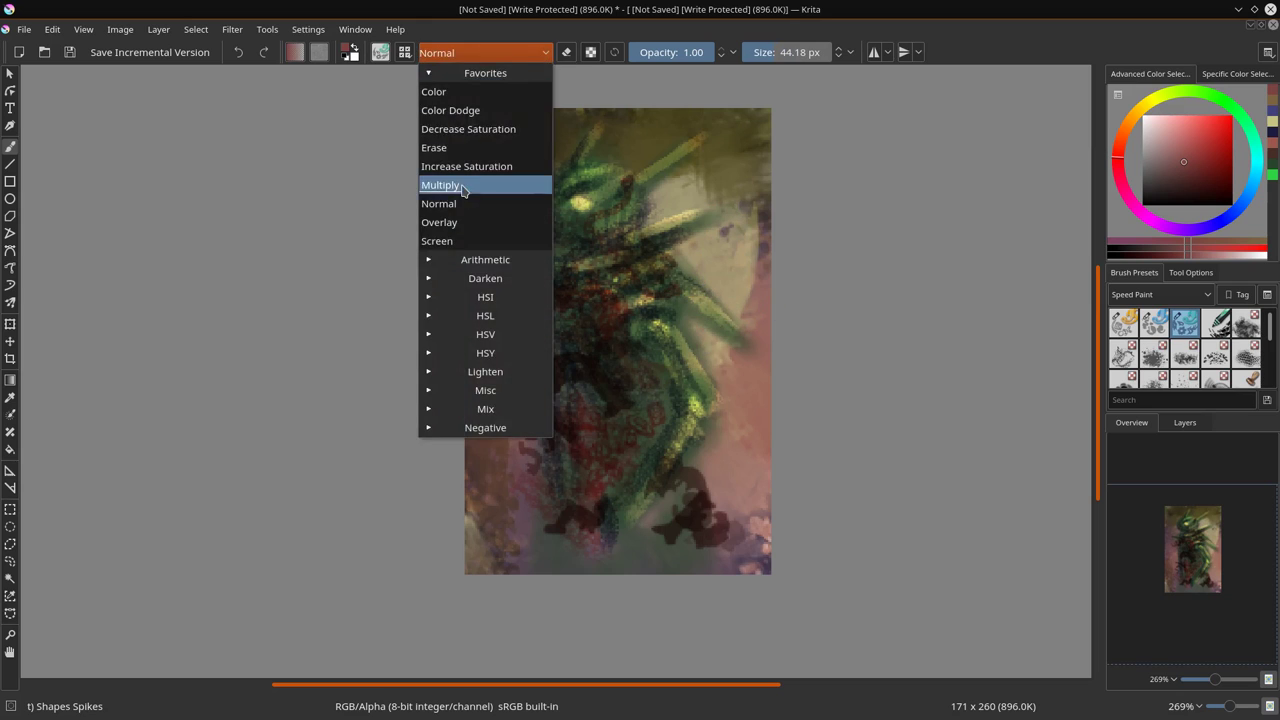
pyautogui.click(480, 177)
pyautogui.moveTo(690, 312); pyautogui.dragTo(733, 290)
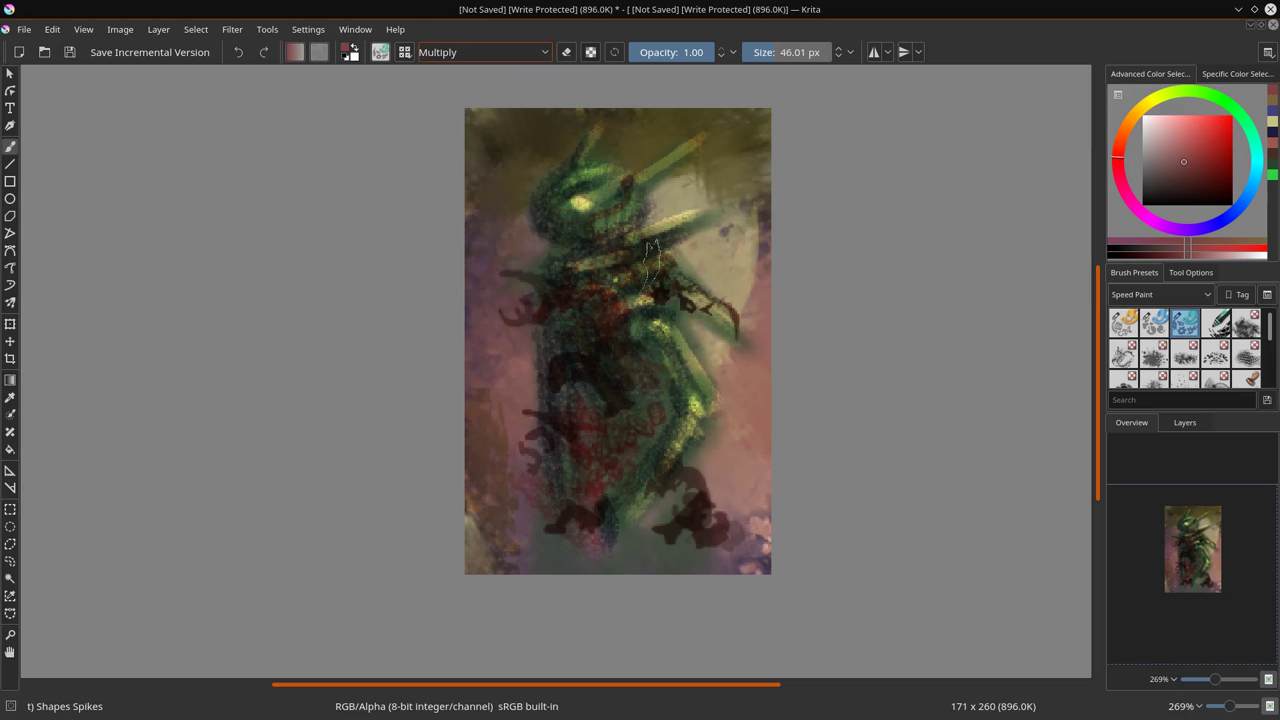
pyautogui.moveTo(650, 290); pyautogui.dragTo(733, 195)
pyautogui.moveTo(695, 135); pyautogui.dragTo(625, 175)
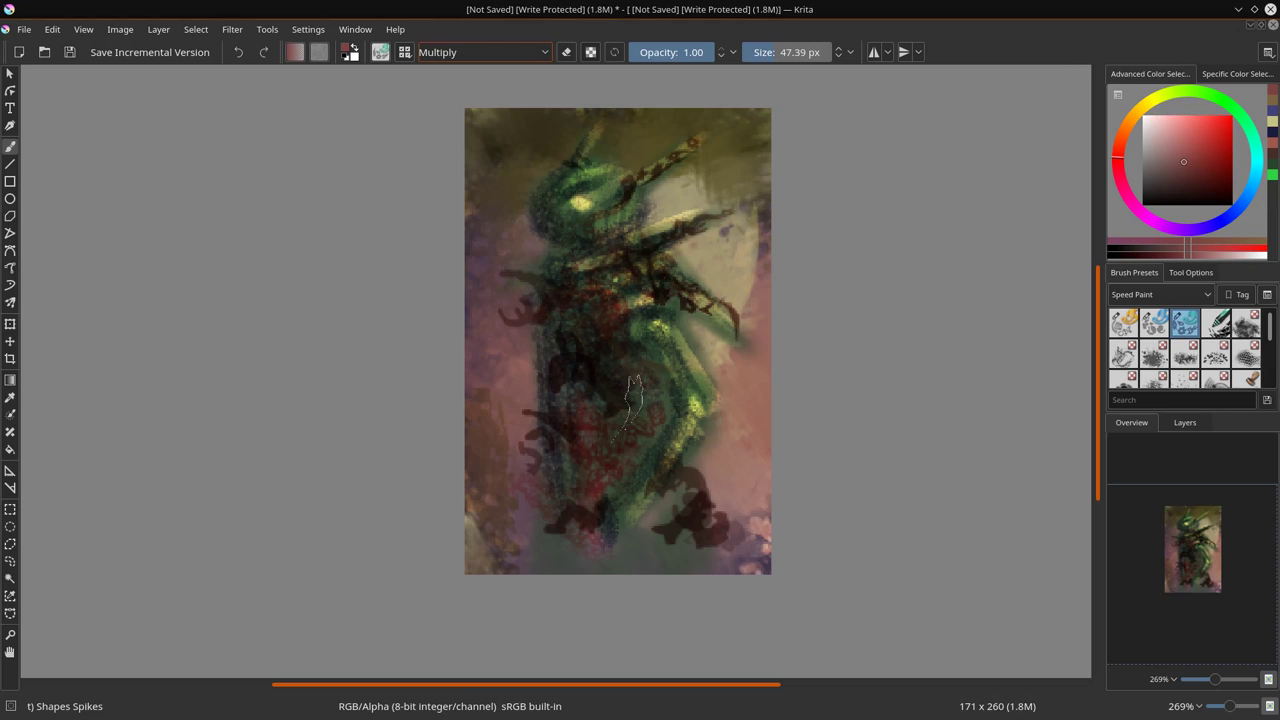
# - Paint a dark Multiply stroke down the lower body with Shapes Square
pyautogui.click(1216, 322)
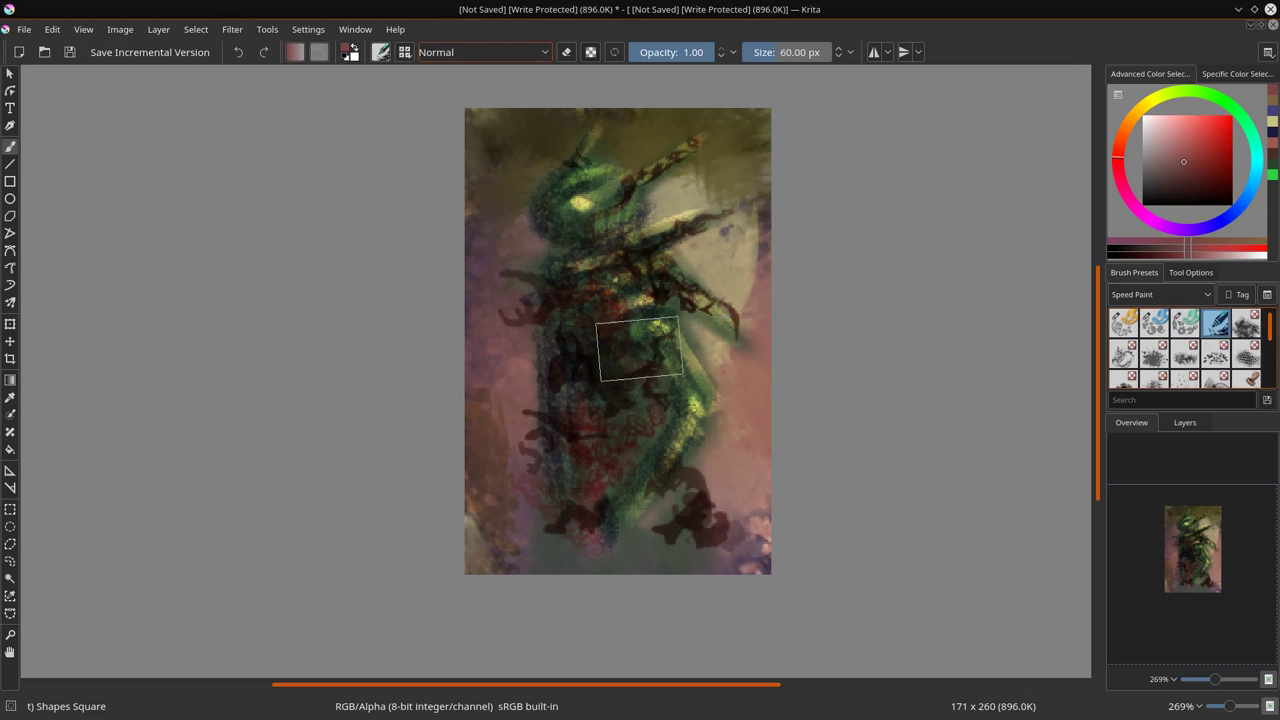
pyautogui.click(483, 52)
pyautogui.click(460, 201)
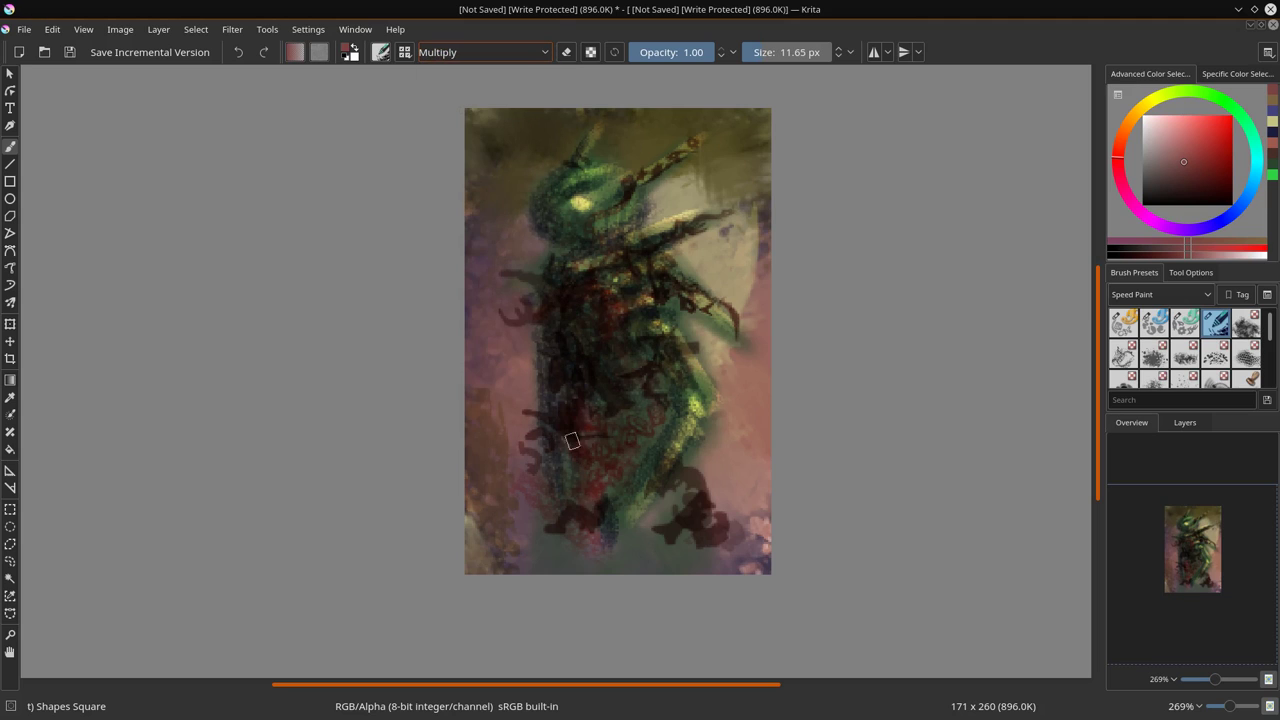
pyautogui.moveTo(565, 468); pyautogui.dragTo(574, 570)
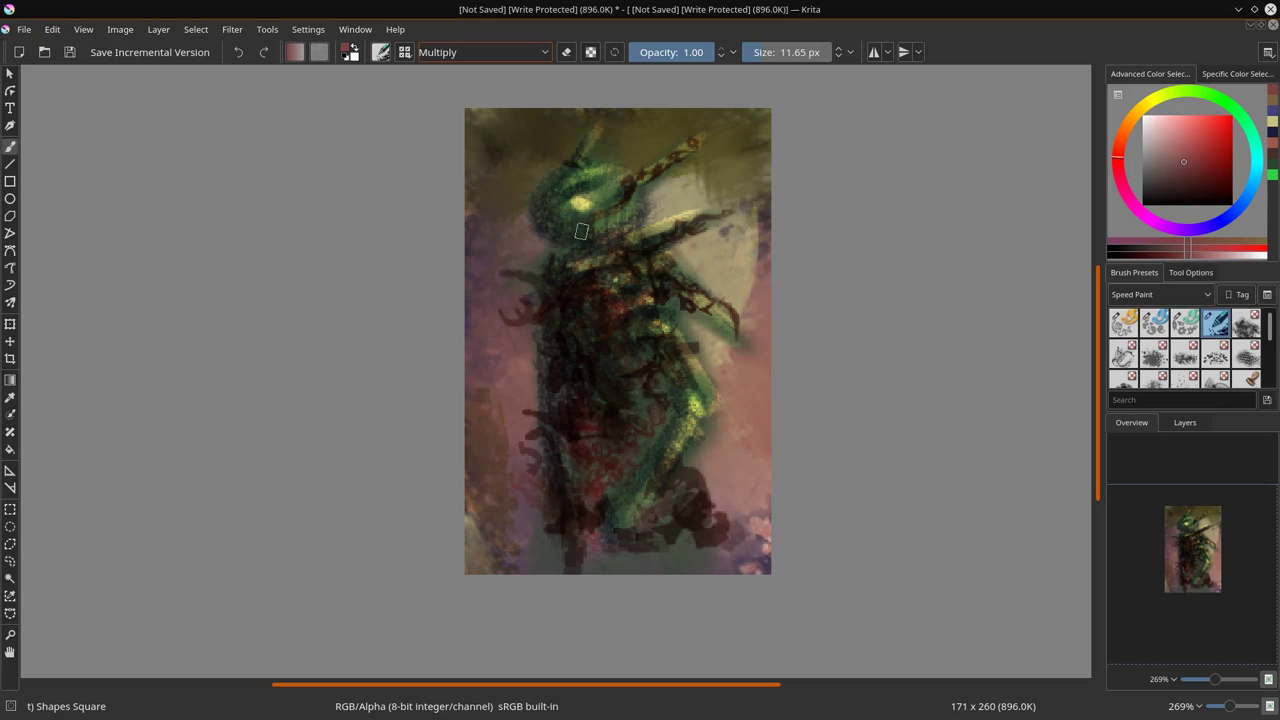
# - Scale the image to 534 × 814 pixels at 300 pixels per inch
pyautogui.click(120, 29)
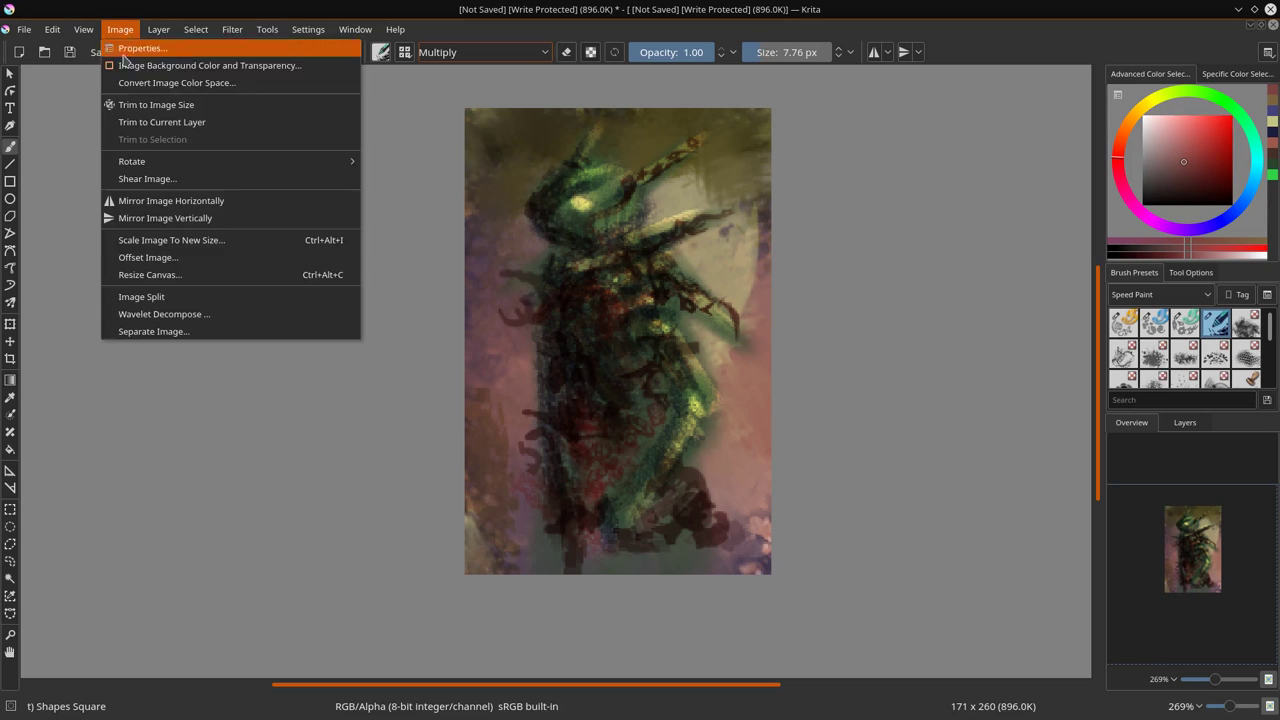
pyautogui.click(146, 50)
pyautogui.click(833, 462)
pyautogui.click(120, 29)
pyautogui.click(194, 240)
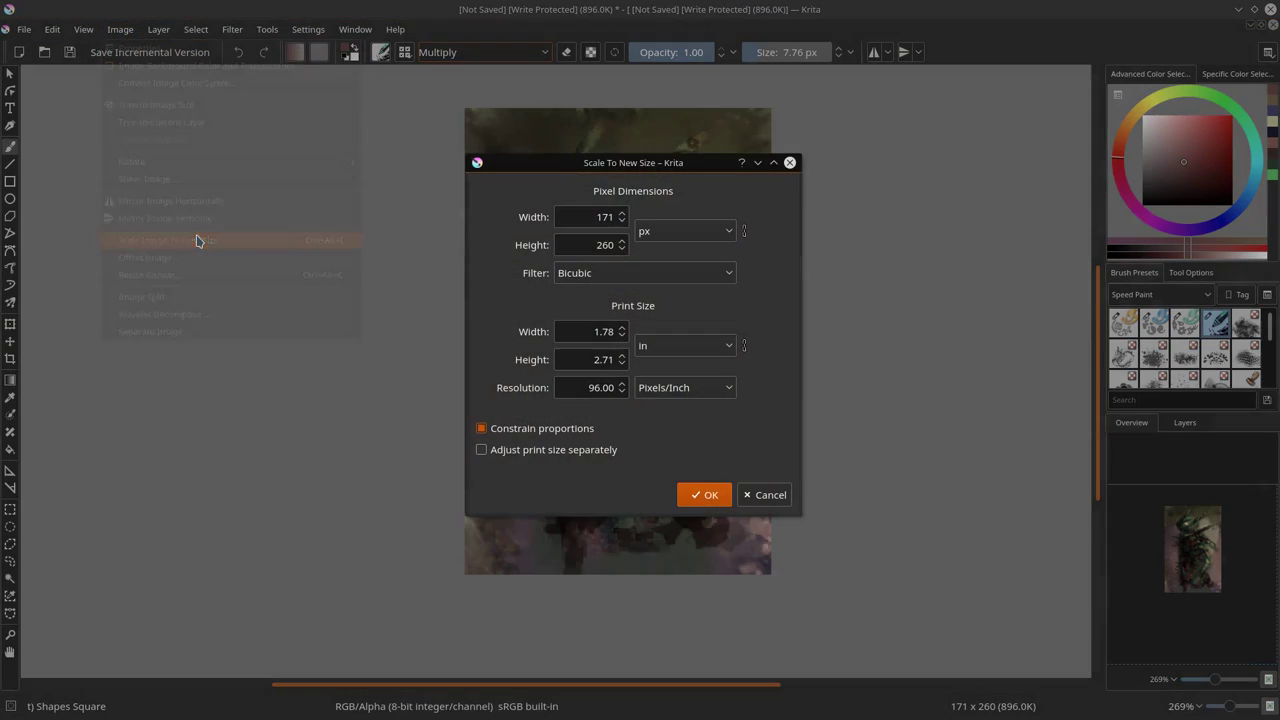
pyautogui.click(685, 387)
pyautogui.click(670, 406)
pyautogui.doubleClick(597, 388)
pyautogui.write('300')
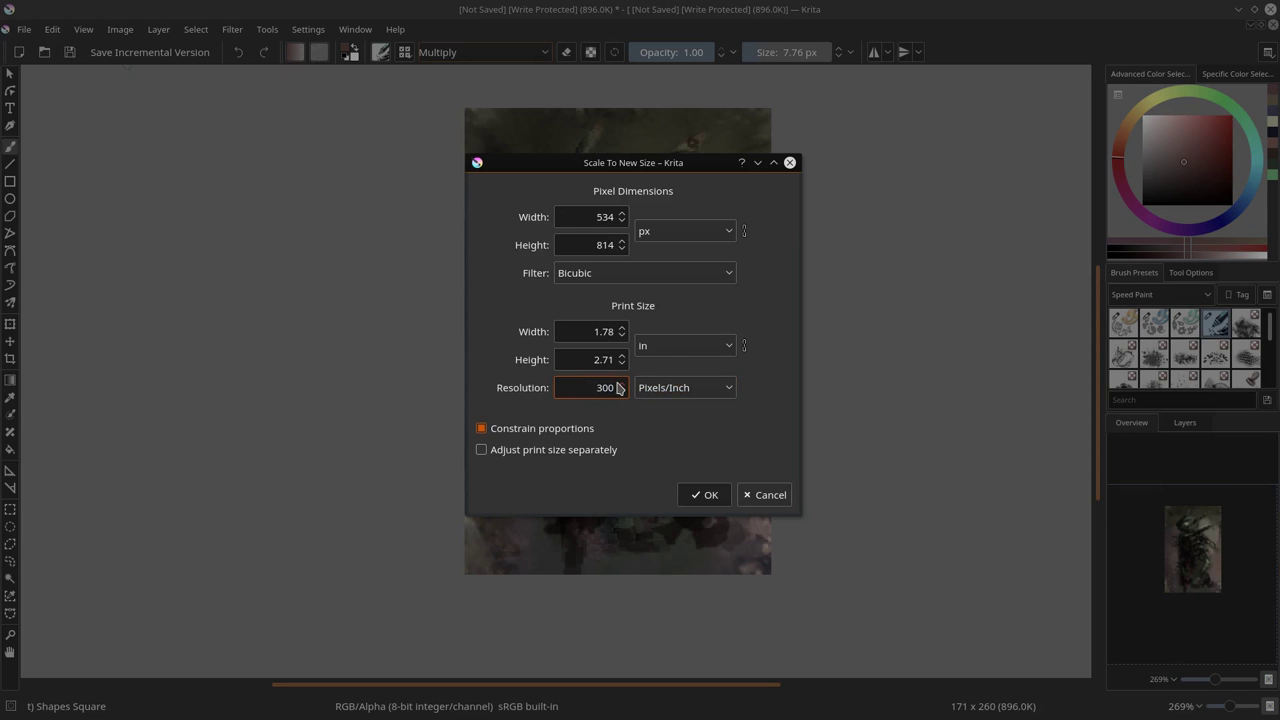
pyautogui.click(704, 494)
# - Save the painting as te.kra
pyautogui.click(23, 29)
pyautogui.click(45, 127)
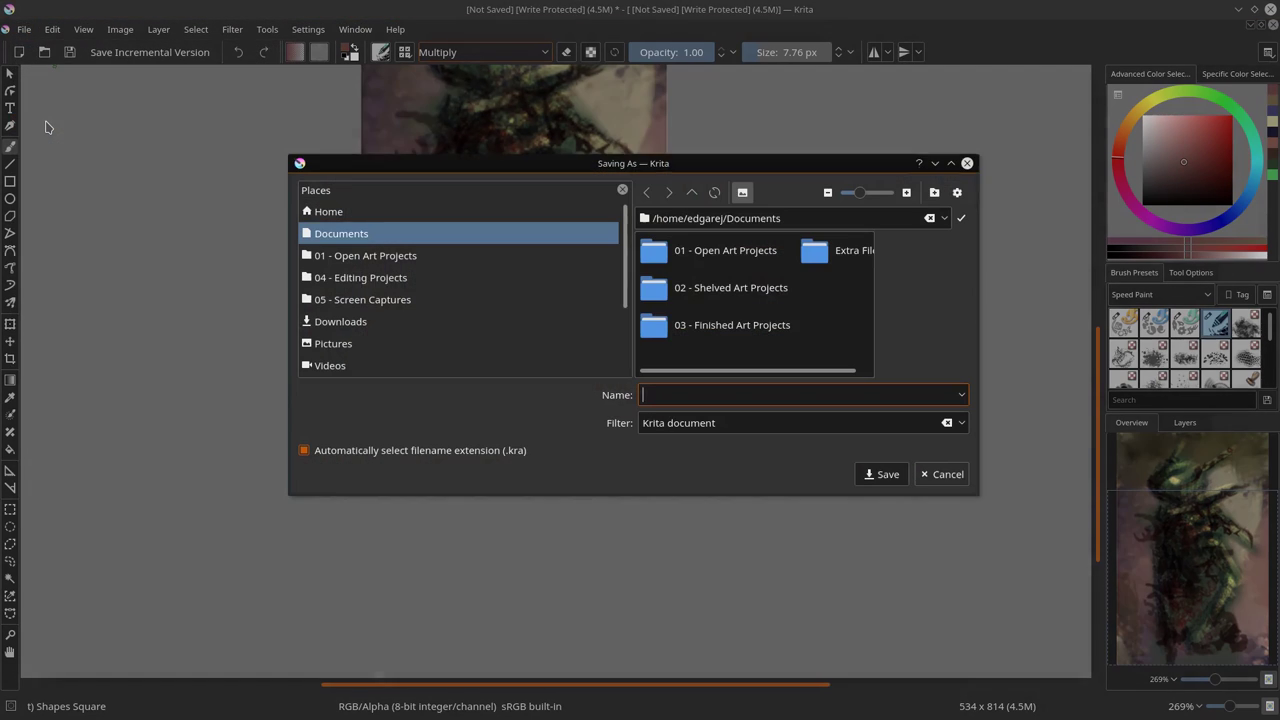
pyautogui.write('te')
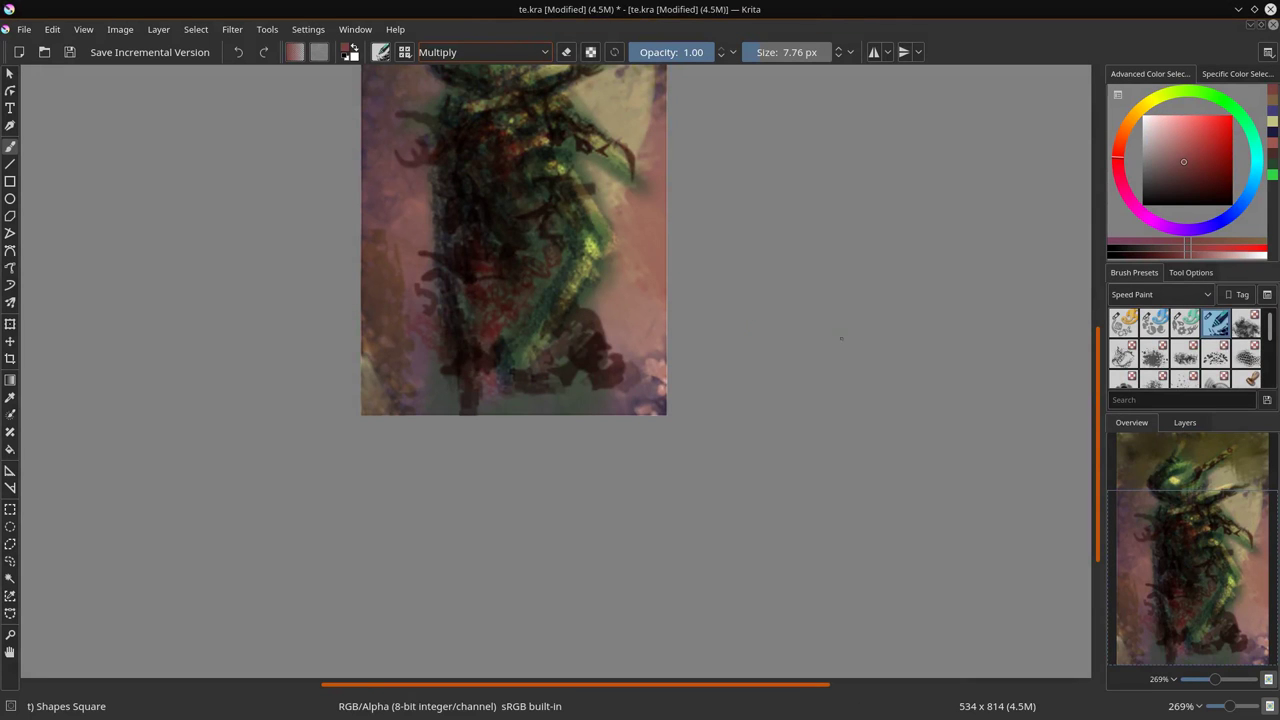
pyautogui.click(1184, 422)
# - Fill Layer 3 with a reddish colour, then return to the brush
pyautogui.click(1116, 678)
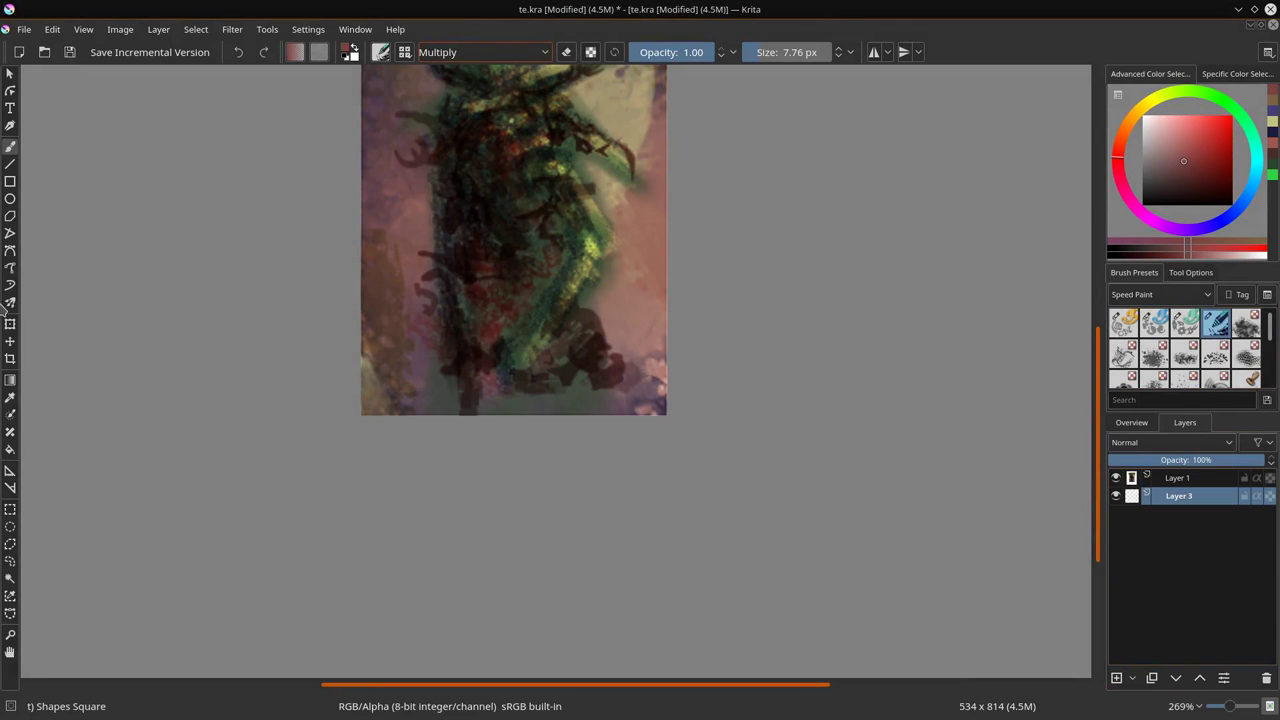
pyautogui.click(10, 449)
pyautogui.click(609, 282)
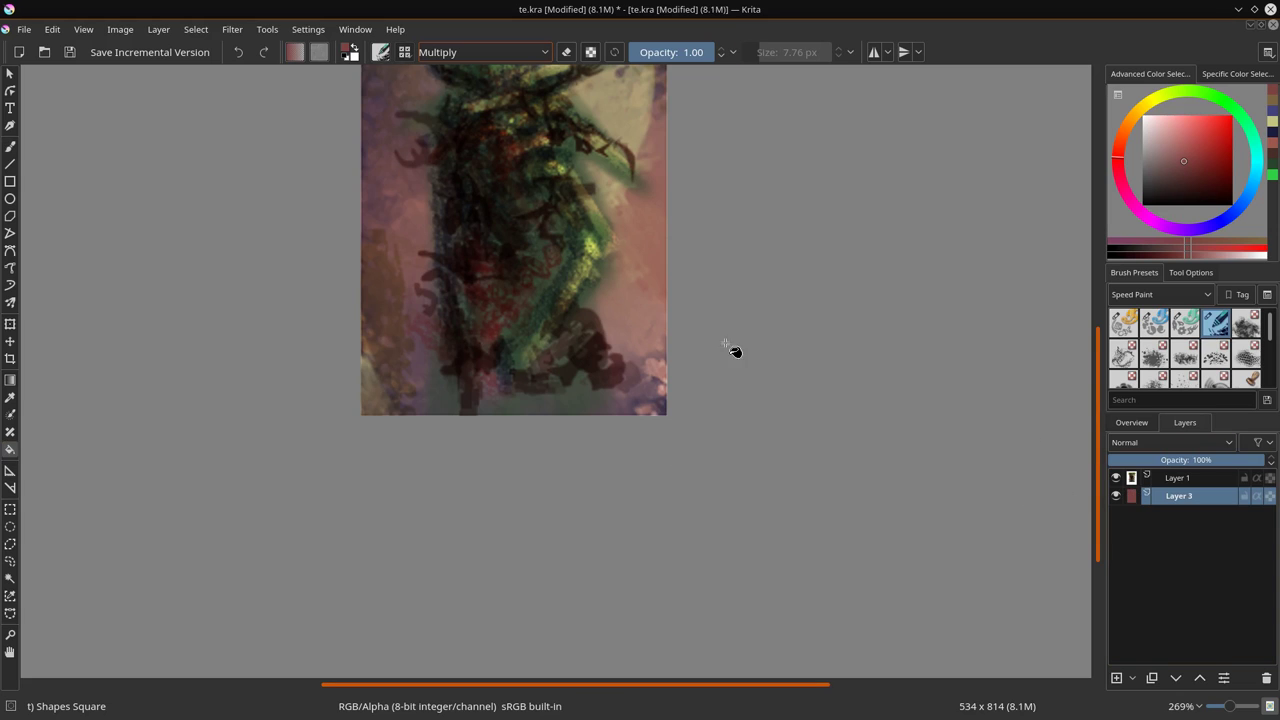
pyautogui.press('b')
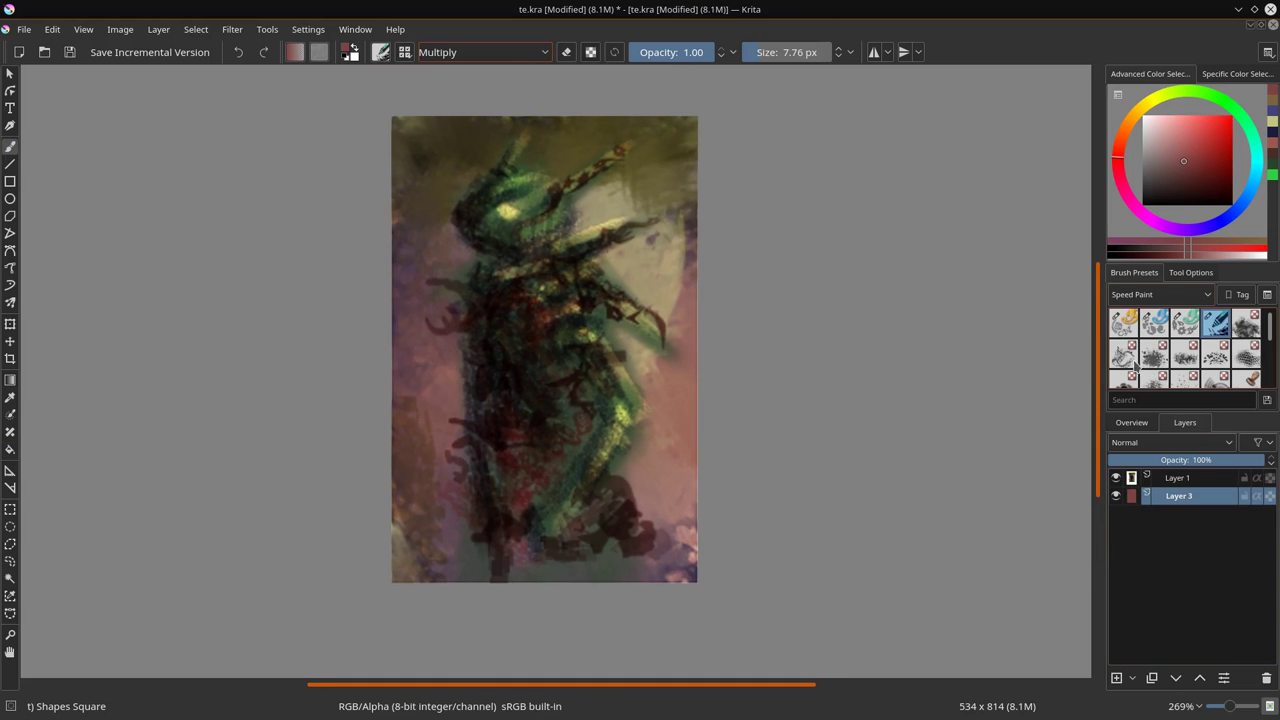
# - Pick the 01 - Basic Flow & Opacity brush from the My Favorites set
pyautogui.click(1202, 294)
pyautogui.click(1128, 325)
pyautogui.click(1160, 294)
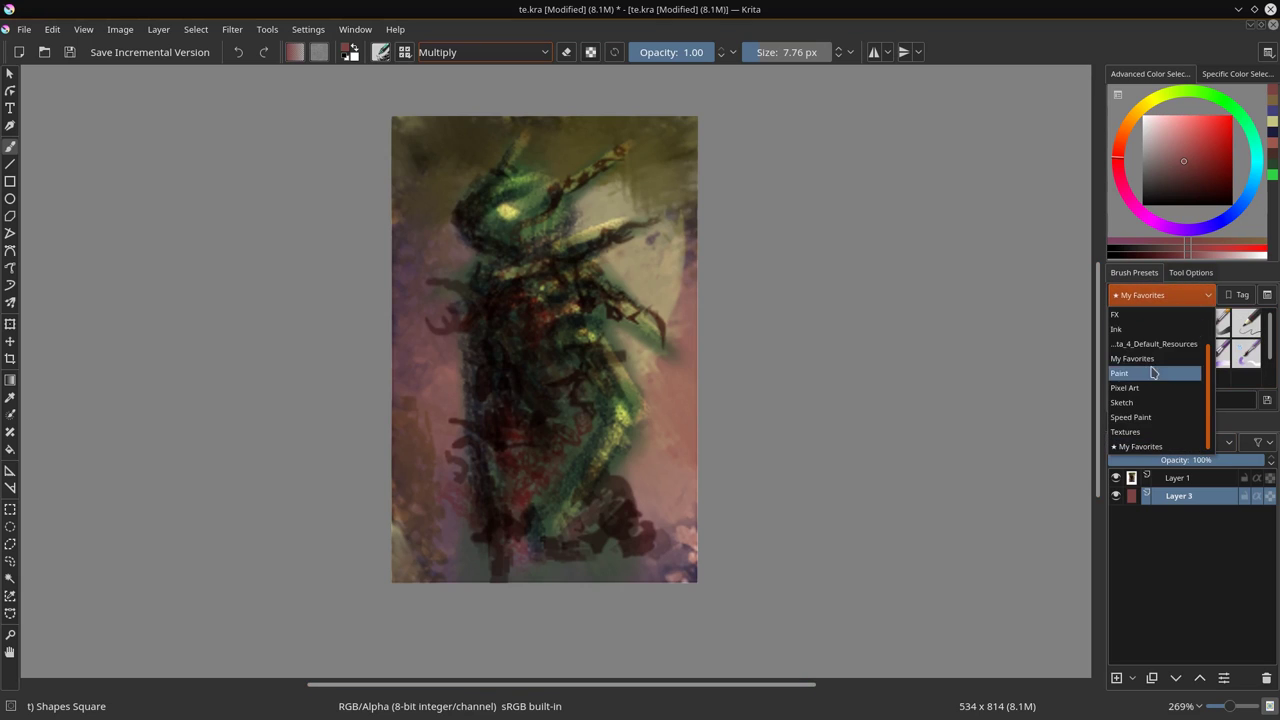
pyautogui.click(1128, 325)
pyautogui.click(1128, 325)
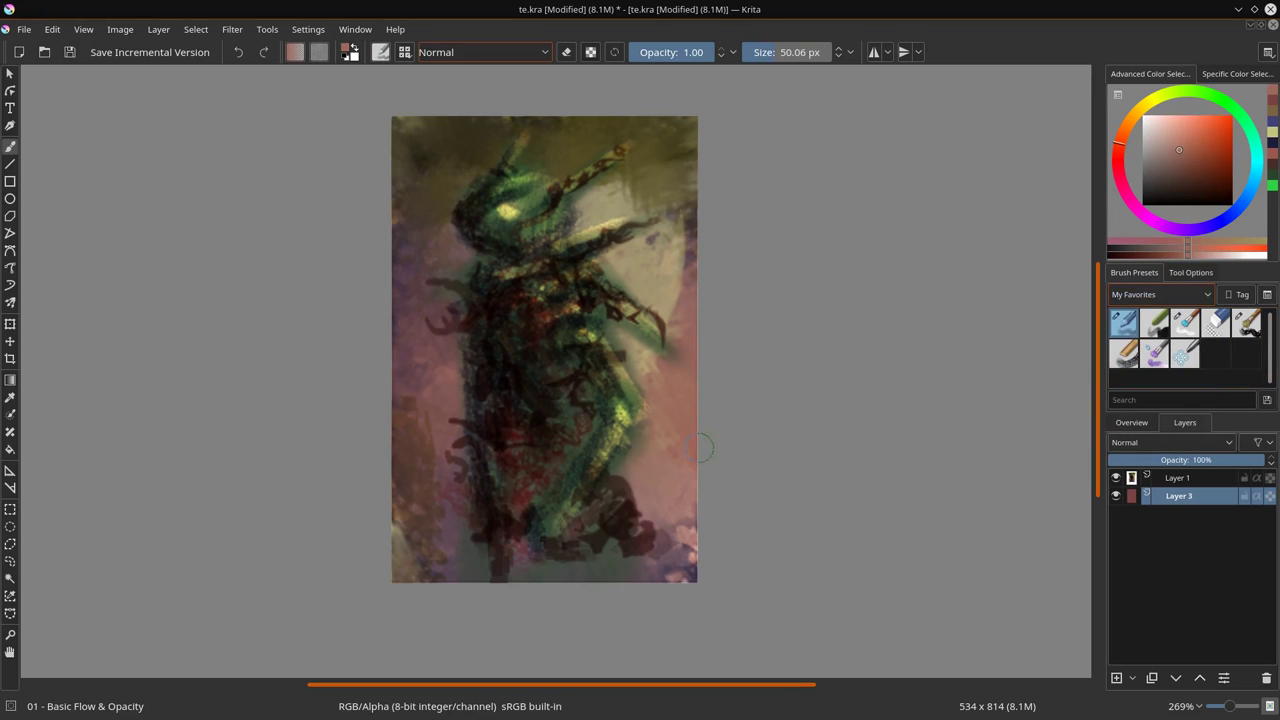
# - Sample dark, pink and purple tones from the painting, resizing the brush to about 35 px
pyautogui.keyDown('ctrl'); pyautogui.click(435, 515); pyautogui.keyUp('ctrl')
pyautogui.moveTo(435, 515); pyautogui.dragTo(405, 522)
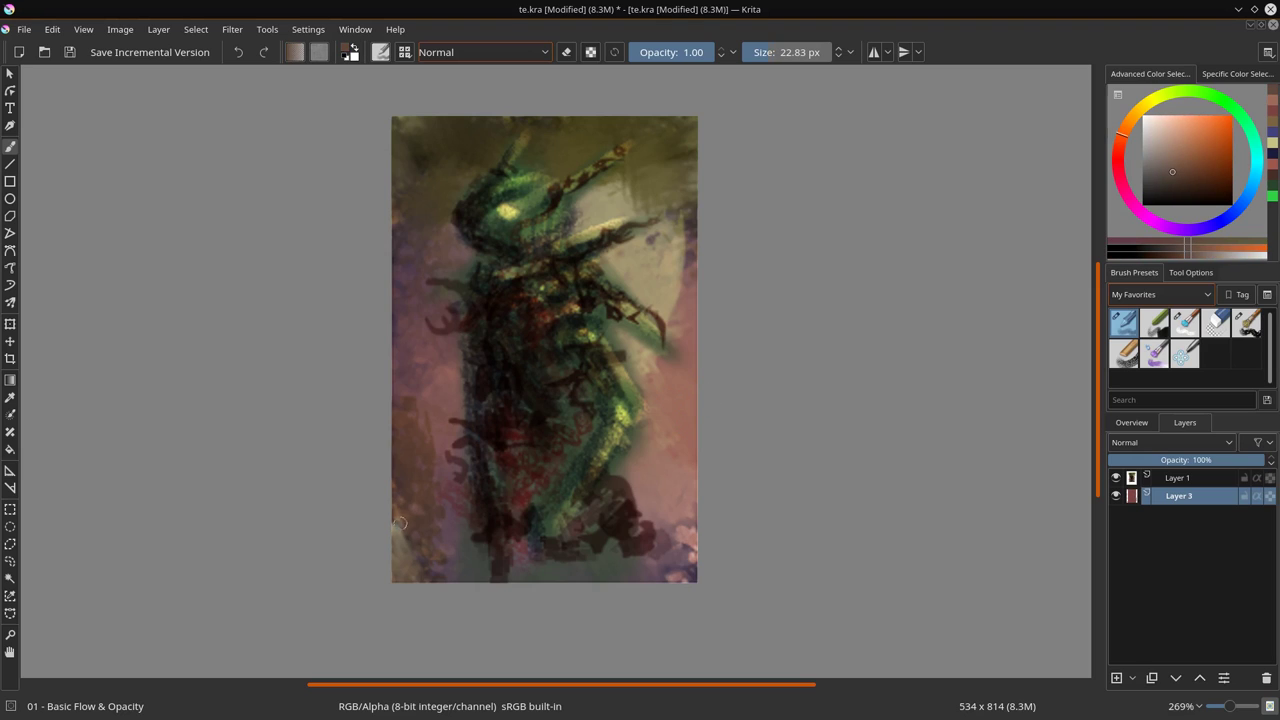
pyautogui.press('pageup')
pyautogui.keyDown('ctrl'); pyautogui.click(698, 325); pyautogui.keyUp('ctrl')
pyautogui.moveTo(698, 325); pyautogui.dragTo(730, 325)
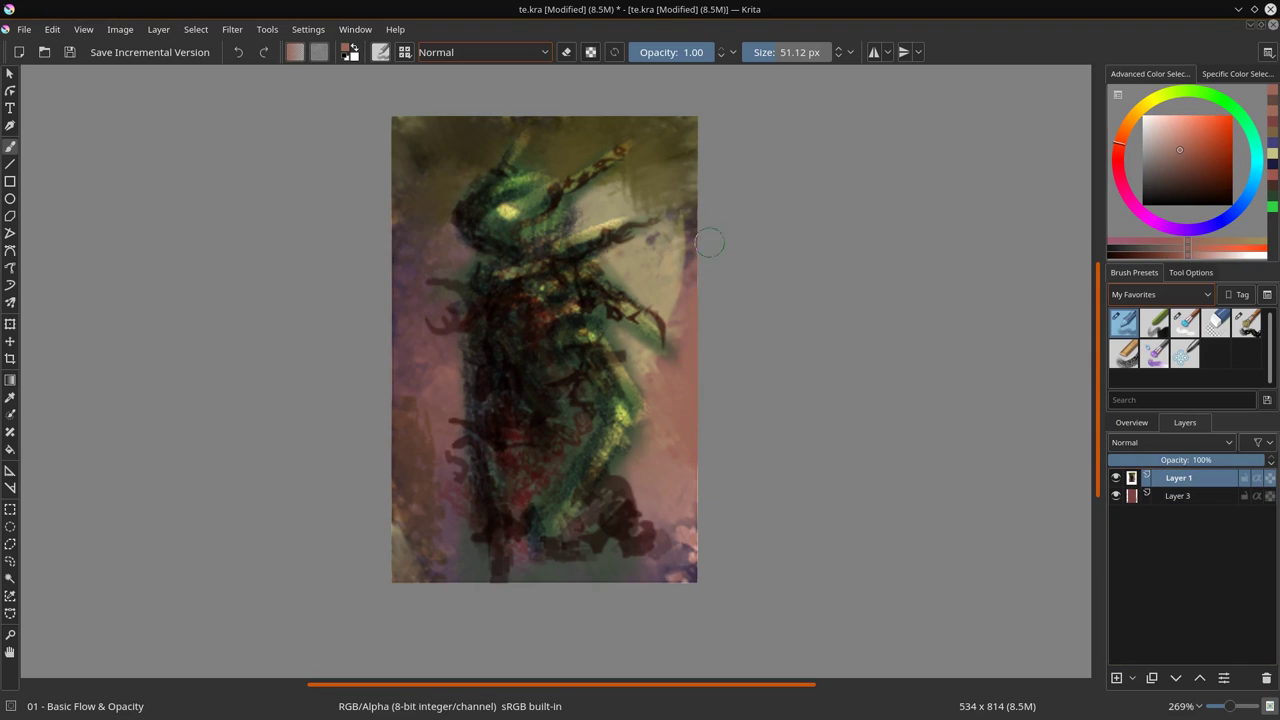
pyautogui.keyDown('ctrl'); pyautogui.click(705, 525); pyautogui.keyUp('ctrl')
pyautogui.moveTo(720, 527); pyautogui.dragTo(703, 527)
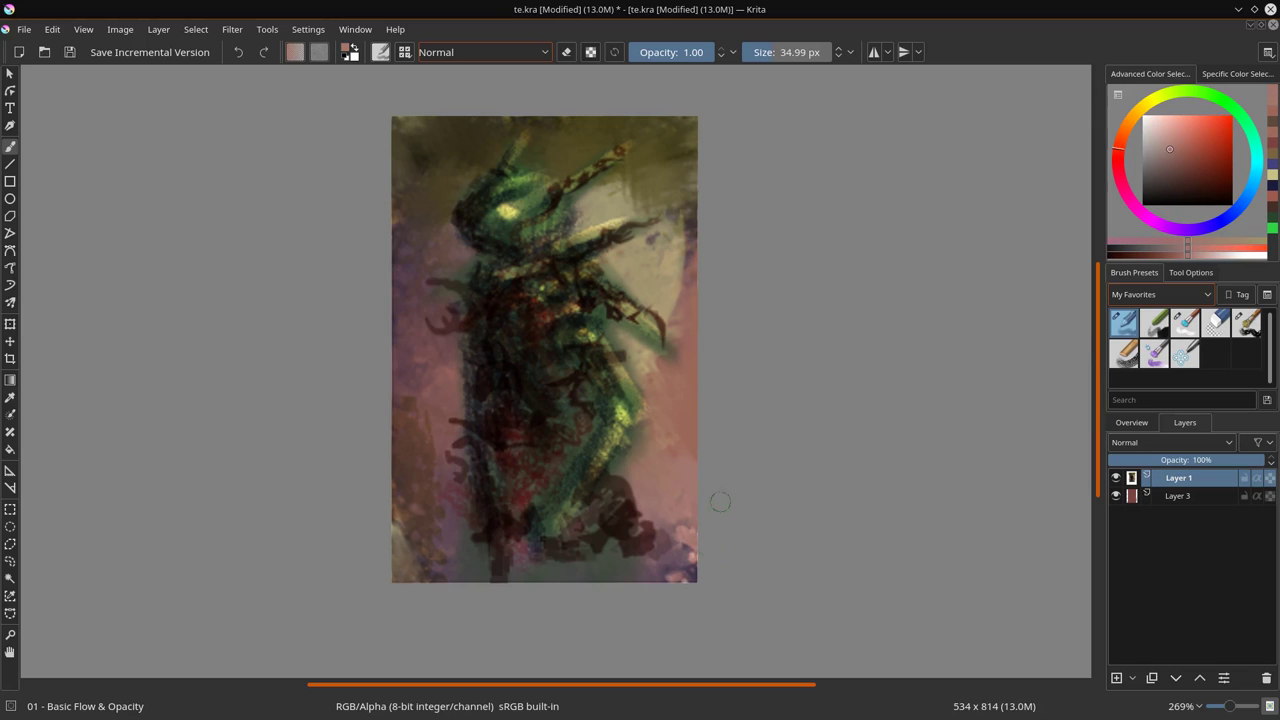
pyautogui.keyDown('ctrl'); pyautogui.click(691, 563); pyautogui.keyUp('ctrl')
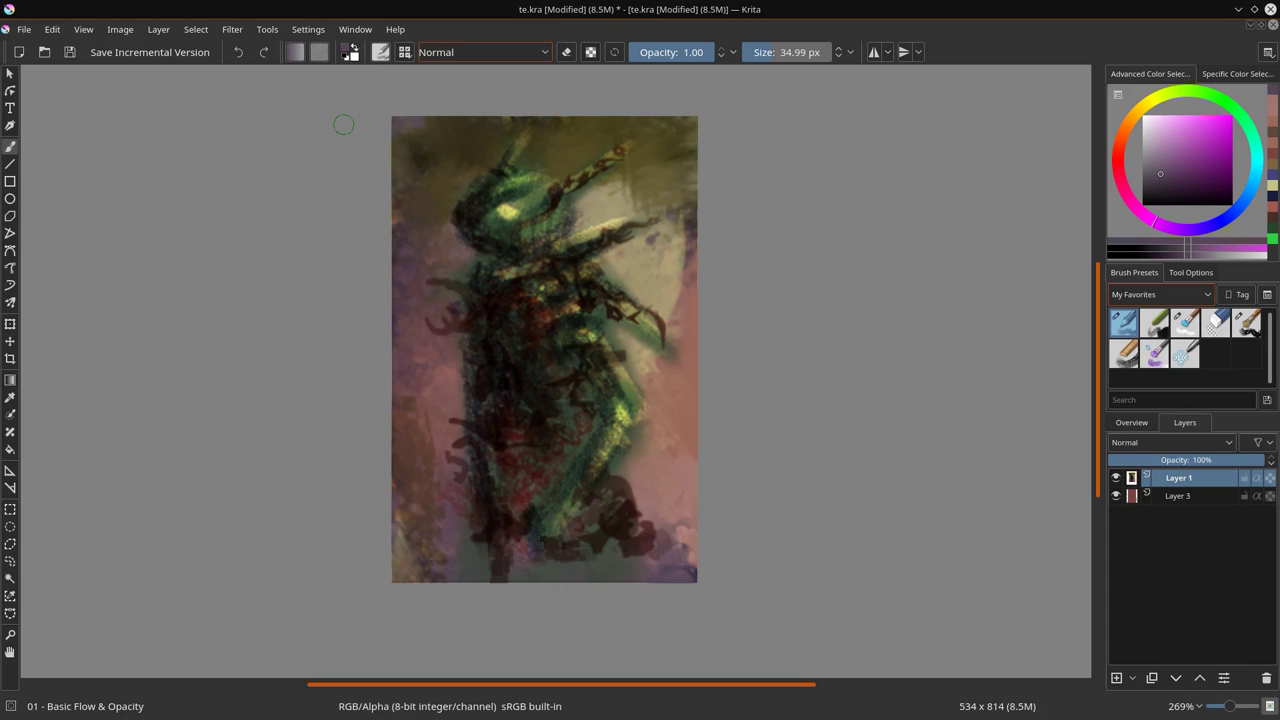
pyautogui.click(10, 544)
pyautogui.click(520, 130)
pyautogui.click(492, 172)
pyautogui.click(463, 198)
pyautogui.click(451, 224)
pyautogui.click(460, 241)
pyautogui.click(487, 256)
pyautogui.click(466, 285)
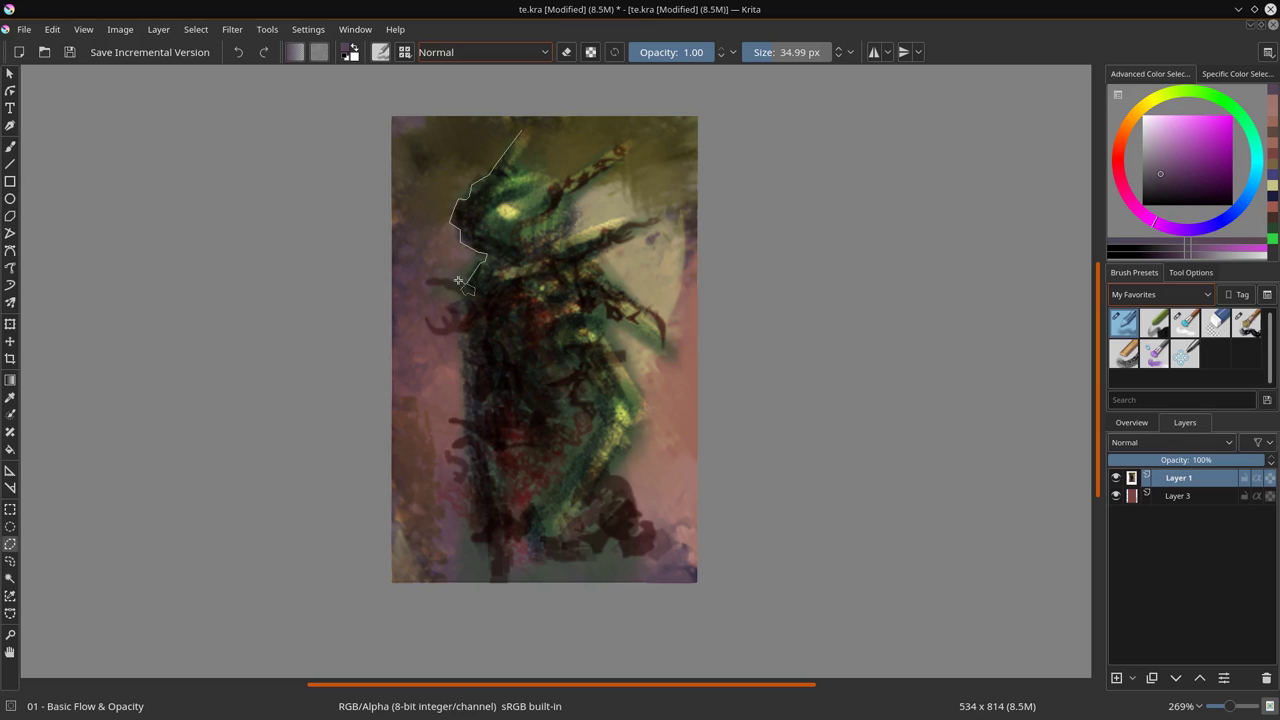
pyautogui.click(427, 280)
pyautogui.click(465, 291)
pyautogui.click(452, 302)
pyautogui.click(467, 311)
pyautogui.click(447, 326)
pyautogui.moveTo(450, 333)
pyautogui.mouseDown()
pyautogui.moveTo(468, 415)
pyautogui.moveTo(447, 464)
pyautogui.moveTo(458, 482)
pyautogui.mouseUp()
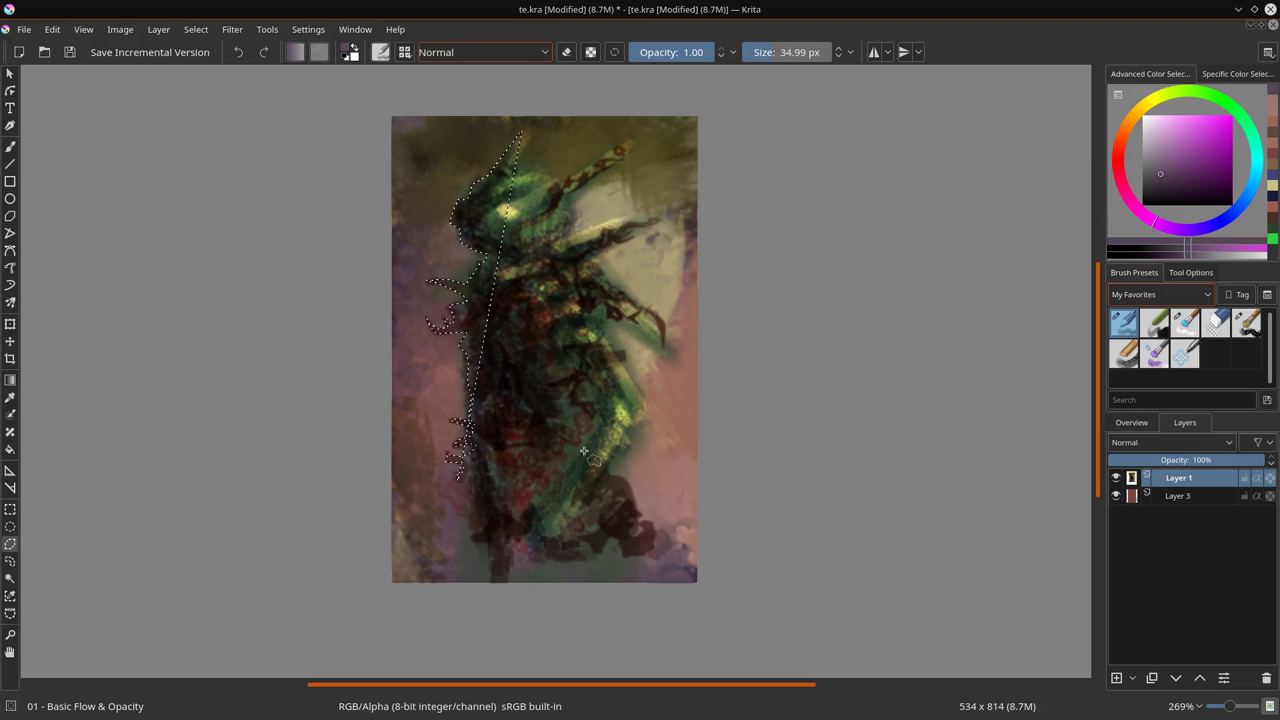
pyautogui.click(52, 29)
pyautogui.click(80, 44)
# - Paint a dark Multiply stroke near the bottom of the figure
pyautogui.click(10, 147)
pyautogui.click(484, 52)
pyautogui.click(479, 237)
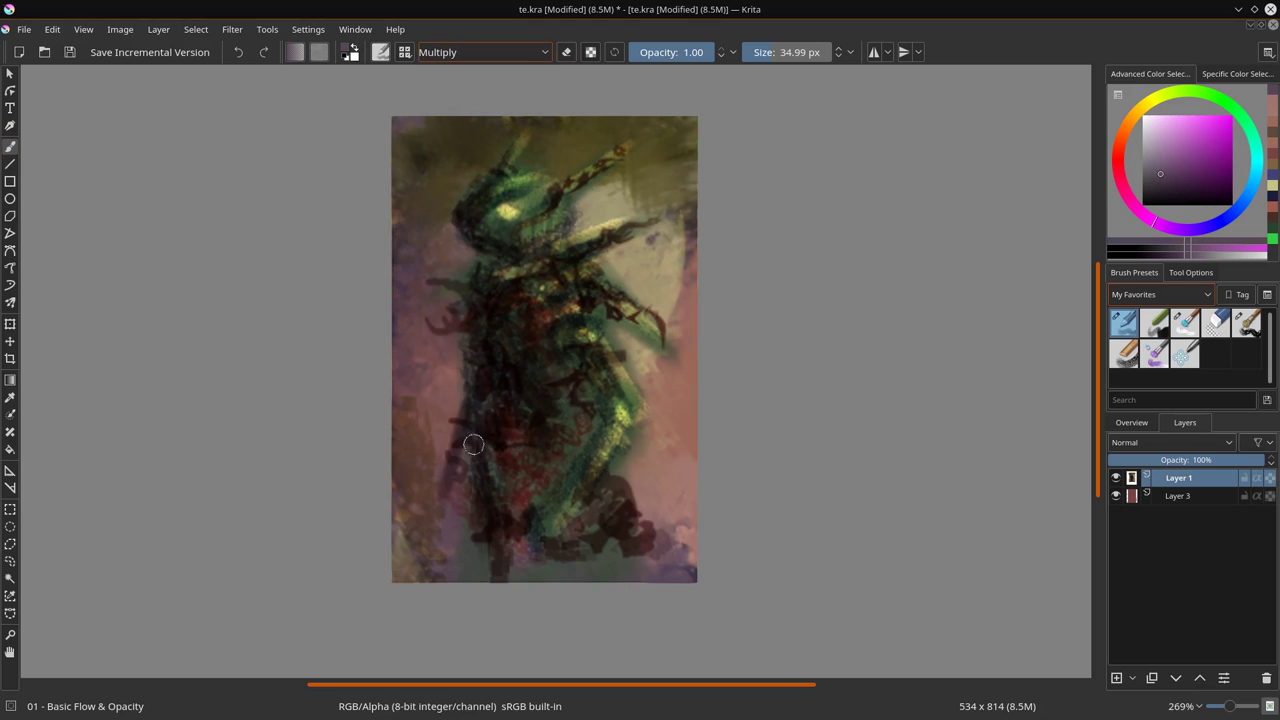
pyautogui.moveTo(461, 454); pyautogui.dragTo(480, 571)
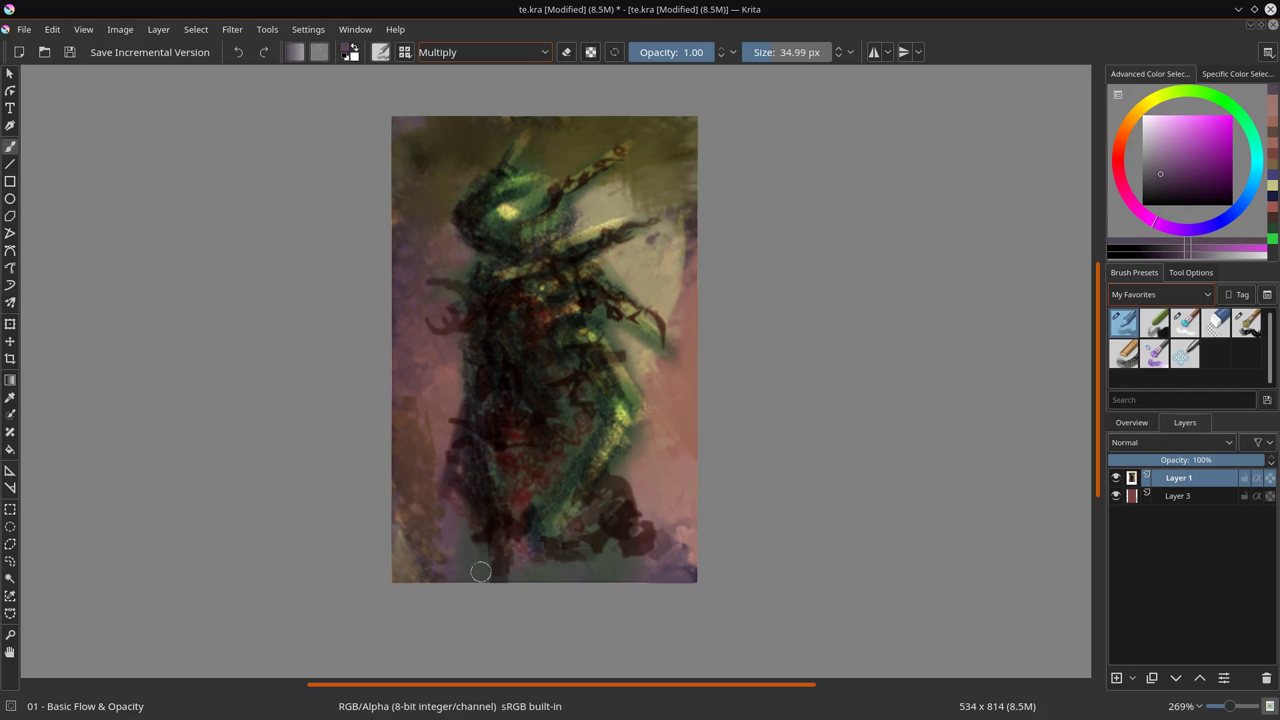
# - Trace a polygonal selection around the mech's left side, right side and pointed head
pyautogui.click(10, 544)
pyautogui.click(520, 134)
pyautogui.moveTo(500, 166)
pyautogui.mouseDown()
pyautogui.moveTo(428, 282)
pyautogui.moveTo(450, 306)
pyautogui.moveTo(448, 321)
pyautogui.moveTo(424, 322)
pyautogui.moveTo(465, 366)
pyautogui.moveTo(432, 511)
pyautogui.moveTo(467, 572)
pyautogui.moveTo(631, 574)
pyautogui.moveTo(651, 546)
pyautogui.moveTo(633, 444)
pyautogui.mouseUp()
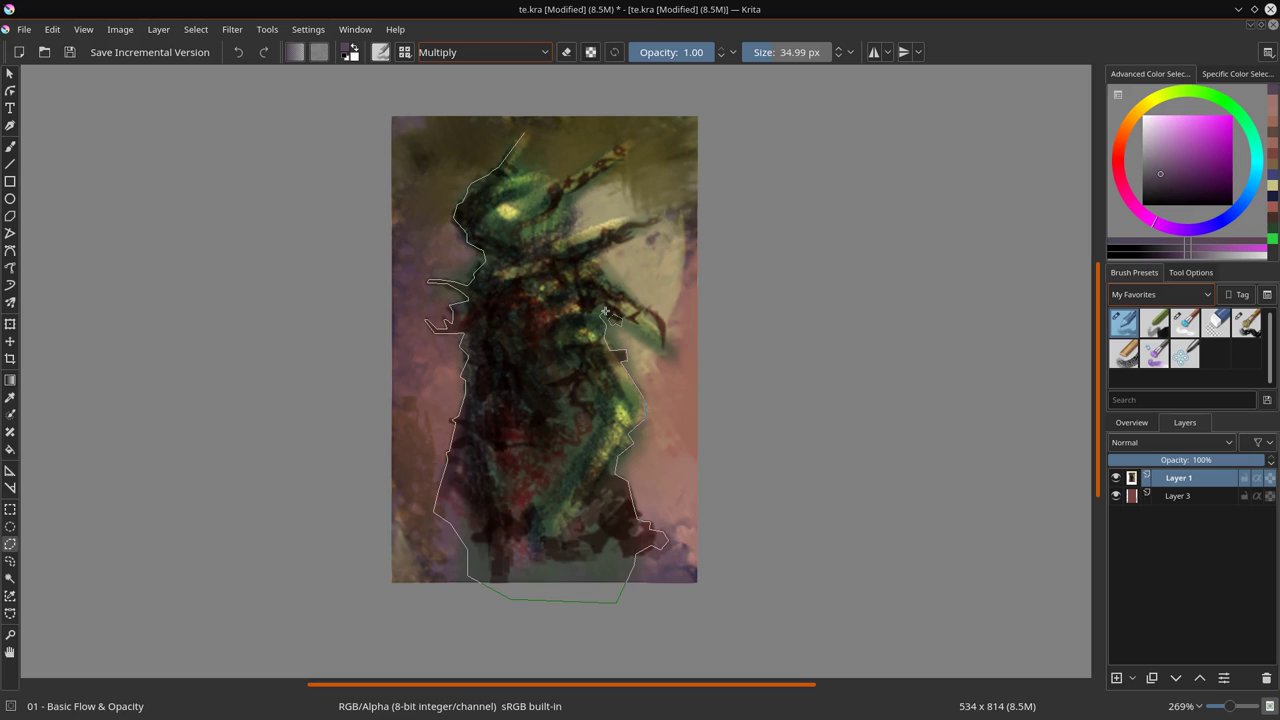
pyautogui.moveTo(617, 320)
pyautogui.mouseDown()
pyautogui.moveTo(663, 341)
pyautogui.moveTo(591, 258)
pyautogui.mouseUp()
pyautogui.moveTo(671, 205)
pyautogui.mouseDown()
pyautogui.moveTo(600, 222)
pyautogui.moveTo(572, 245)
pyautogui.moveTo(573, 190)
pyautogui.moveTo(633, 141)
pyautogui.moveTo(560, 182)
pyautogui.mouseUp()
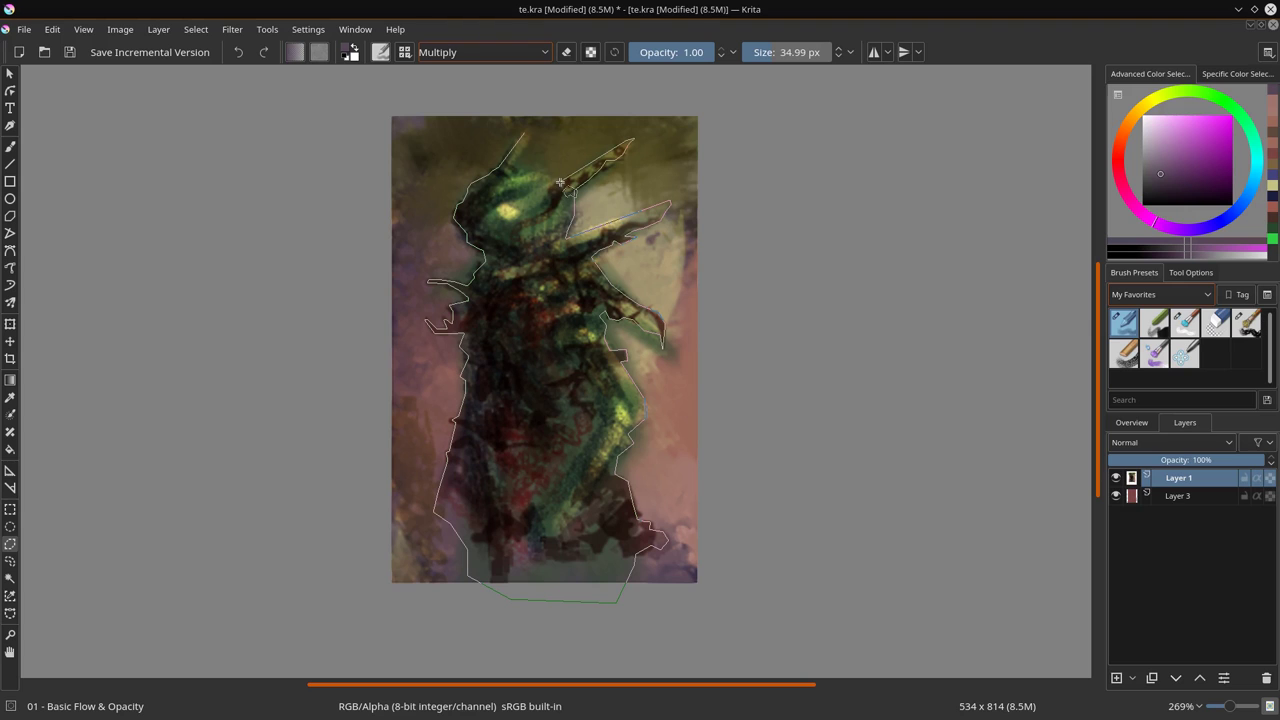
# - Close the mech selection, paste it onto a new layer, invert the selection and select Layer 1
pyautogui.doubleClick(524, 140)
pyautogui.click(1190, 272)
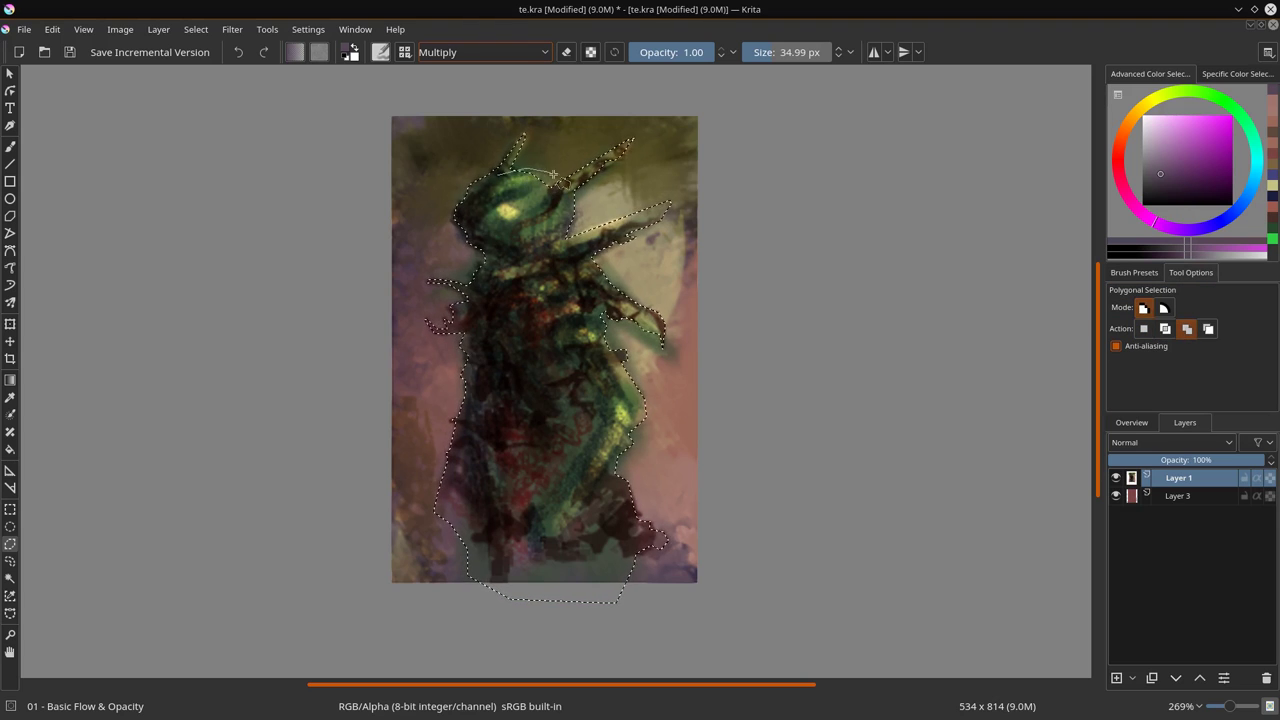
pyautogui.click(52, 29)
pyautogui.click(66, 174)
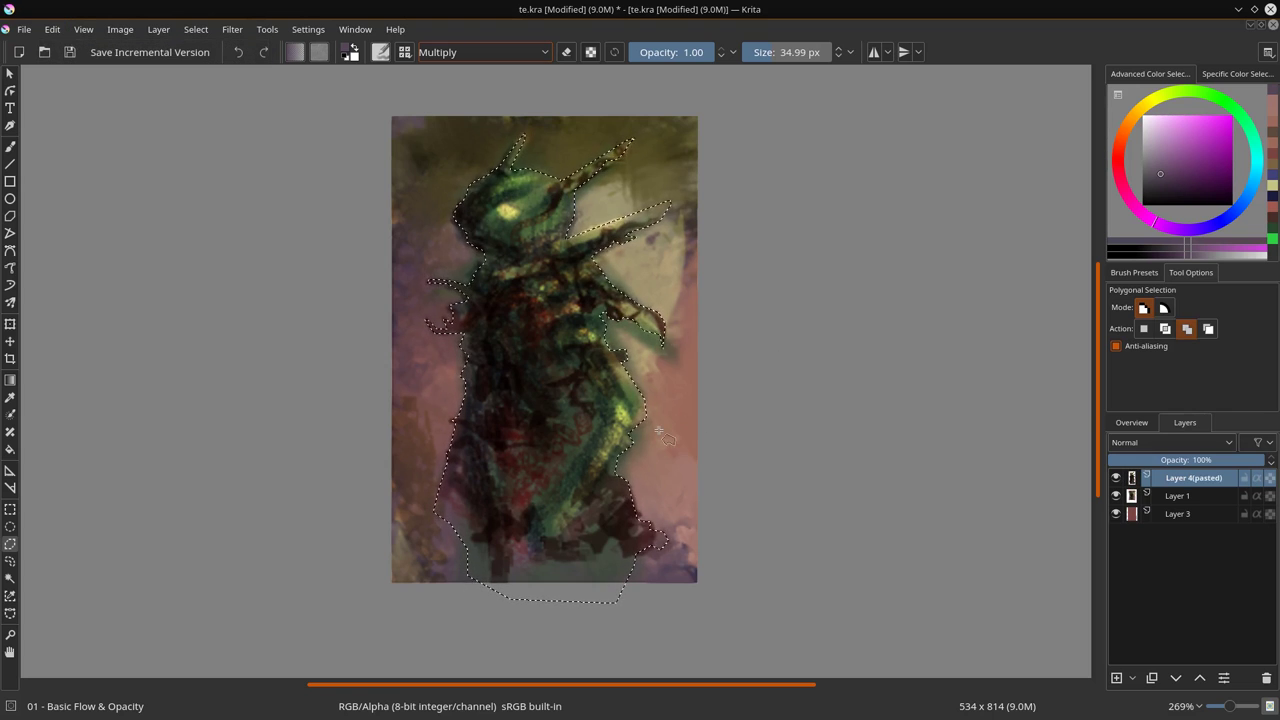
pyautogui.click(196, 29)
pyautogui.click(1187, 497)
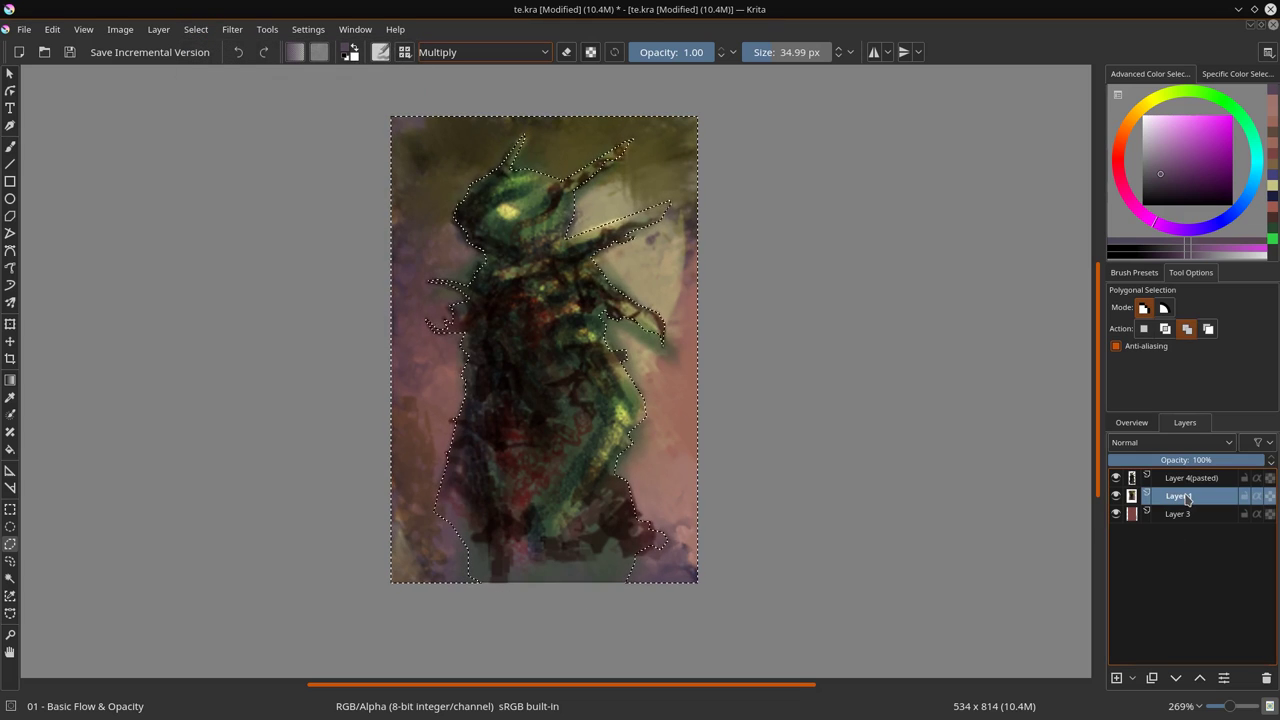
# - Load Dry Bristles Eroded in Normal mode and sample beige and darker tones from the canvas
pyautogui.click(1134, 272)
pyautogui.click(1246, 321)
pyautogui.press('b')
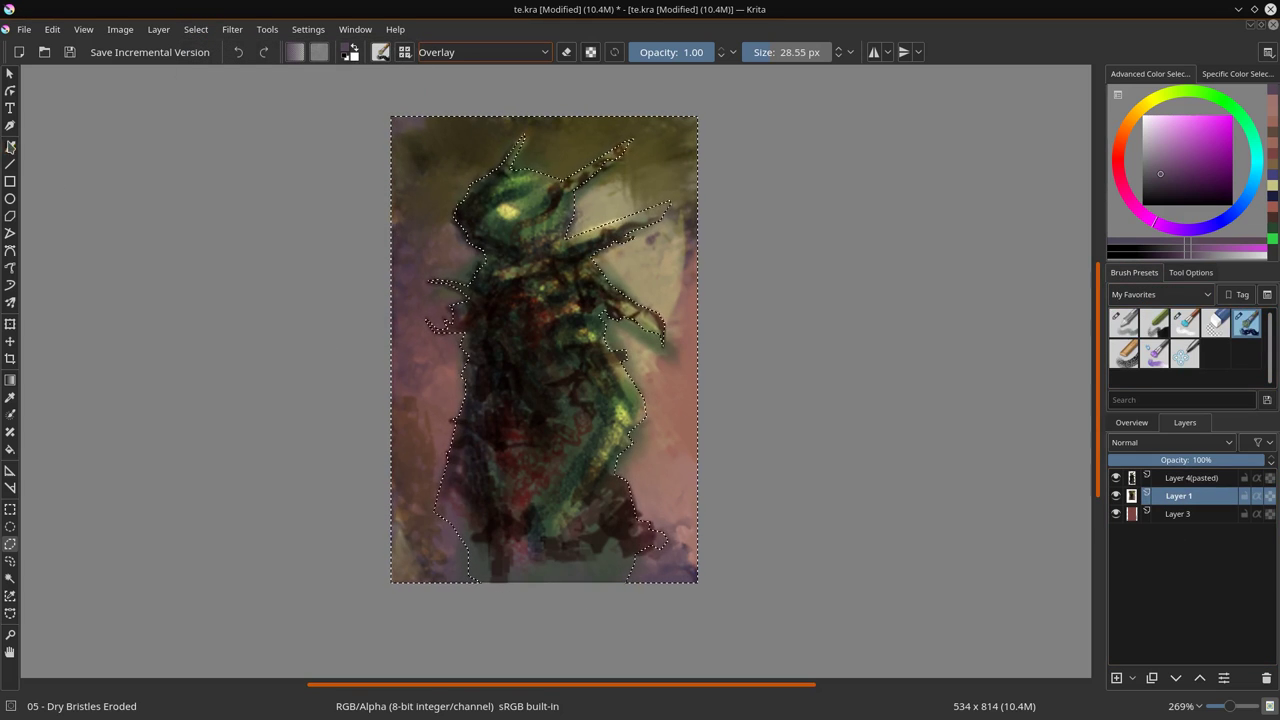
pyautogui.click(545, 52)
pyautogui.click(470, 203)
pyautogui.keyDown('ctrl'); pyautogui.click(645, 360); pyautogui.keyUp('ctrl')
pyautogui.keyDown('ctrl'); pyautogui.click(528, 293); pyautogui.keyUp('ctrl')
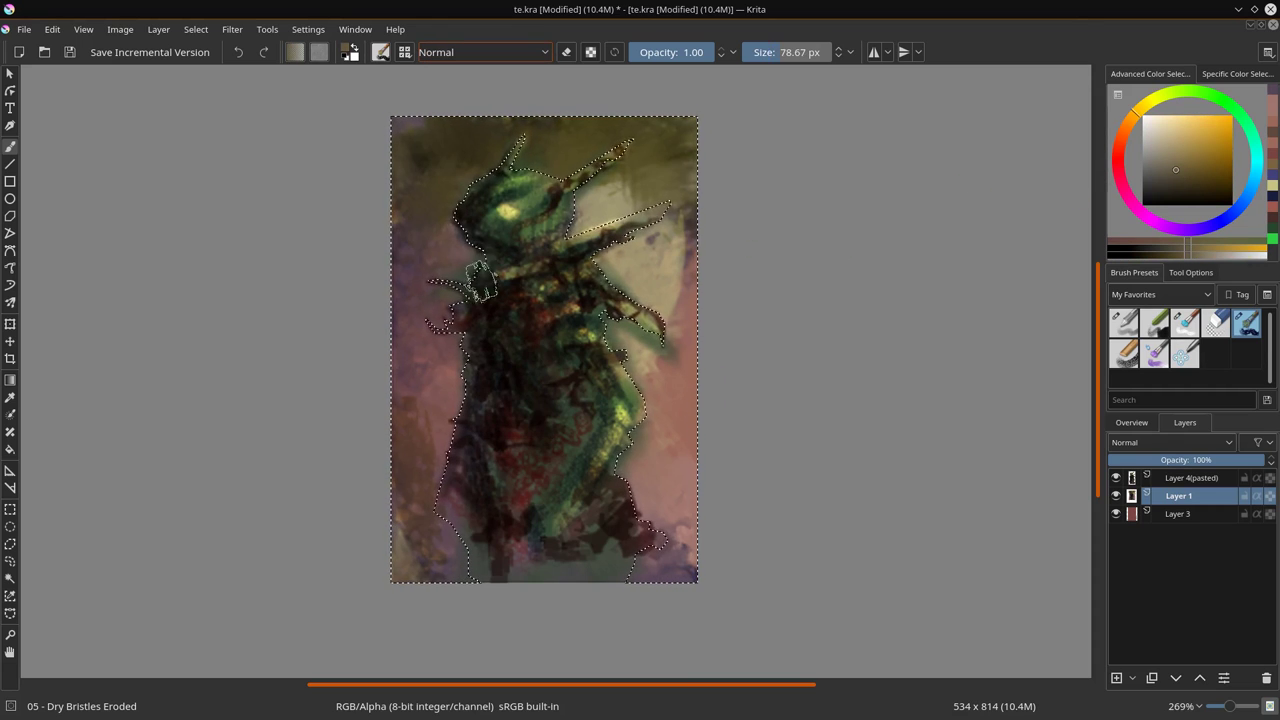
pyautogui.keyDown('ctrl'); pyautogui.click(450, 245); pyautogui.keyUp('ctrl')
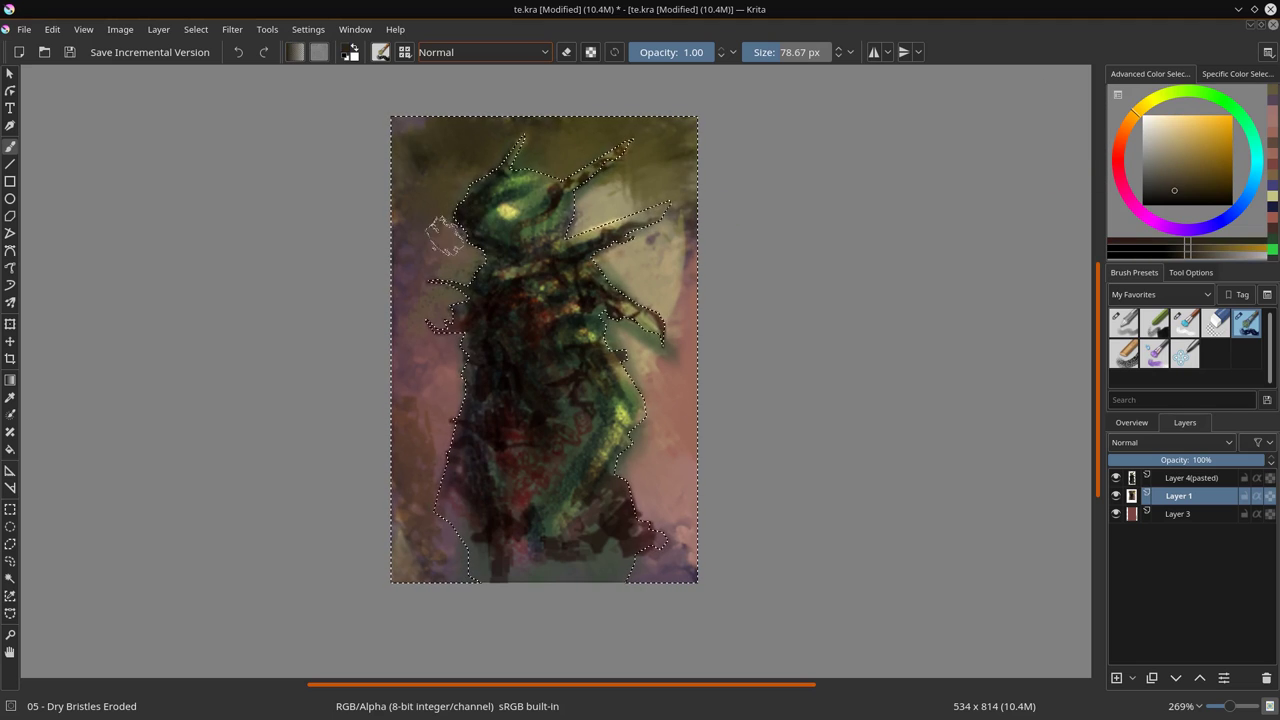
# - Paint dark textured Multiply strokes along the canvas edges with a 200 px brush
pyautogui.click(480, 52)
pyautogui.click(457, 183)
pyautogui.moveTo(420, 130); pyautogui.dragTo(420, 560)
pyautogui.moveTo(660, 130); pyautogui.dragTo(670, 510)
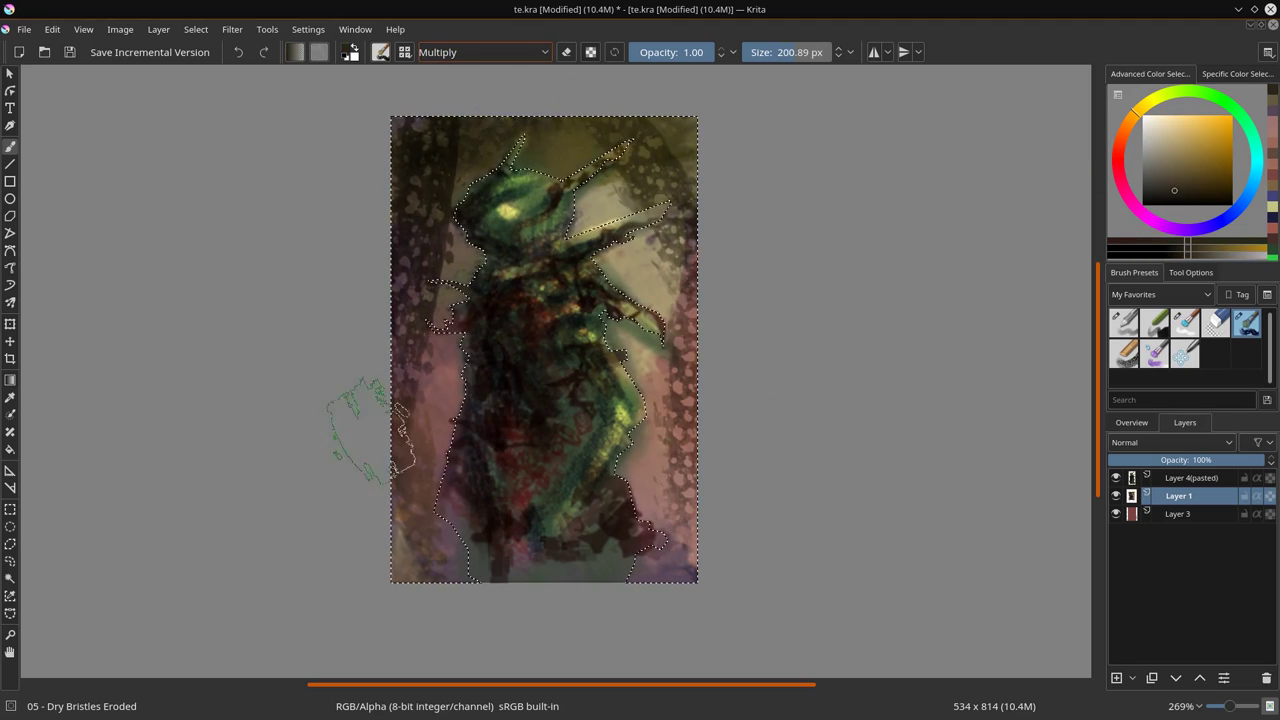
# - Set Color Dodge with a dark red colour, then switch to a larger Blender Textured brush
pyautogui.click(480, 52)
pyautogui.click(470, 85)
pyautogui.click(1185, 175)
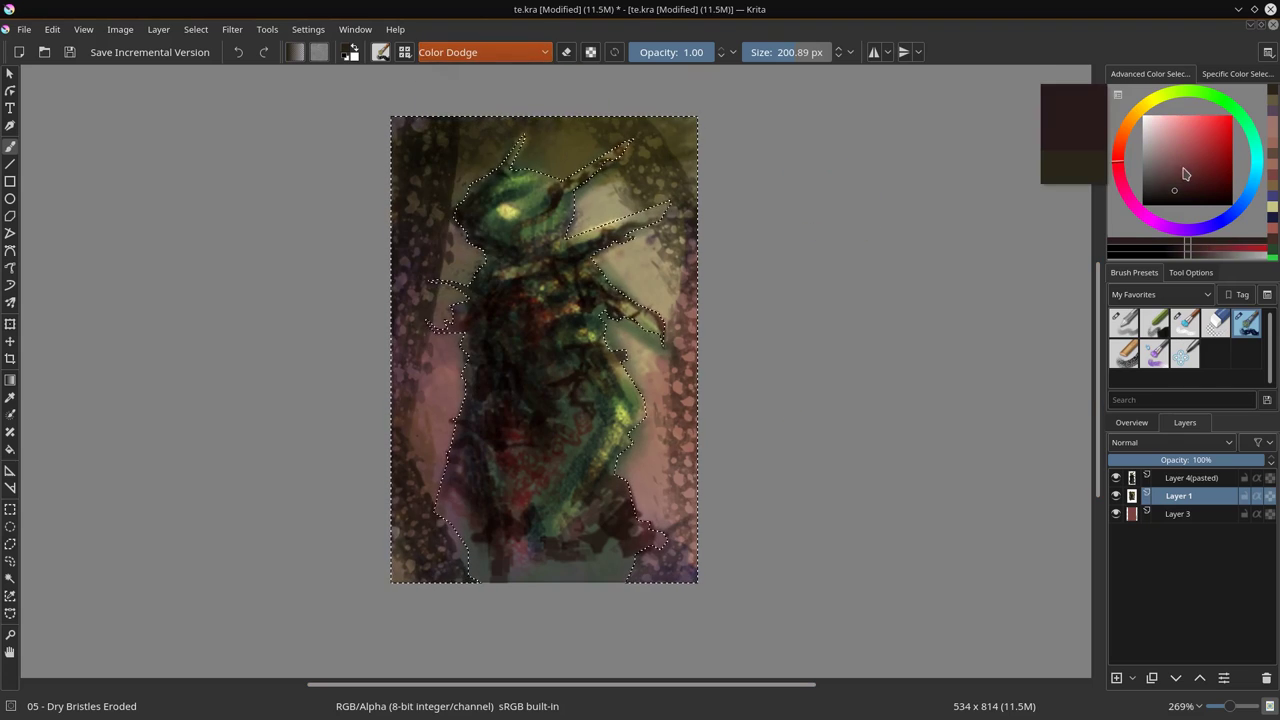
pyautogui.click(1166, 192)
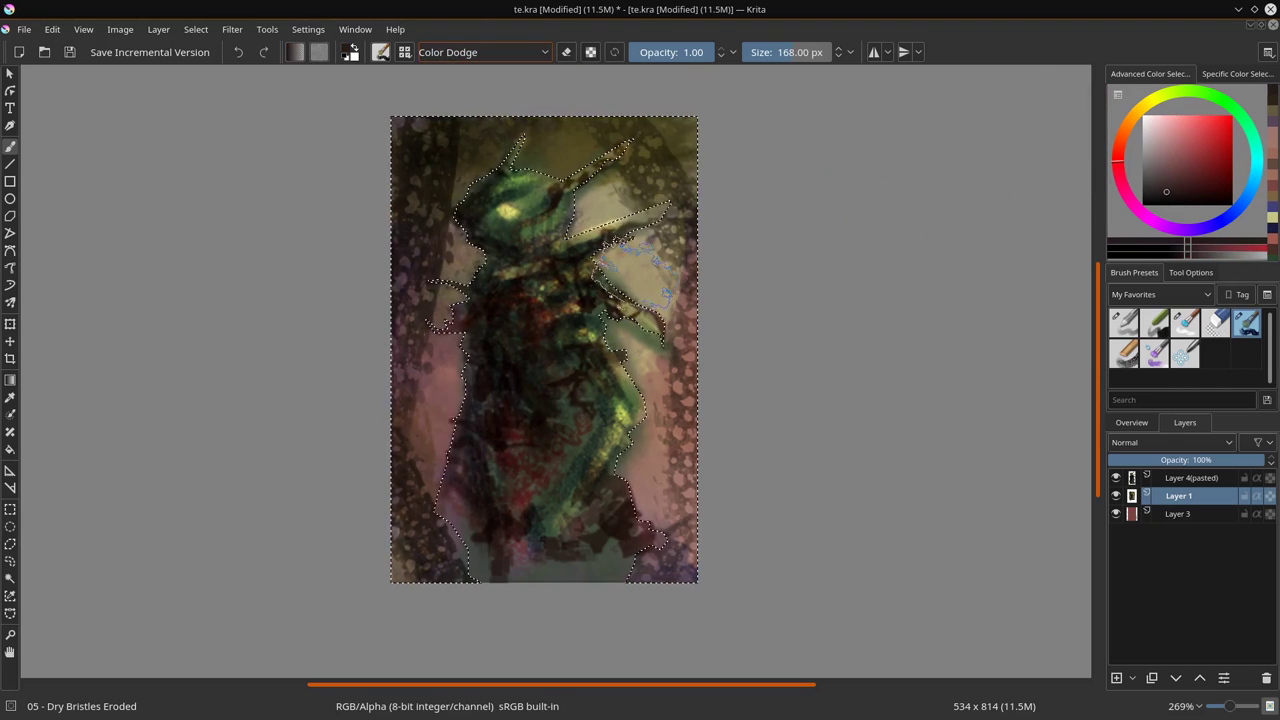
pyautogui.click(1185, 322)
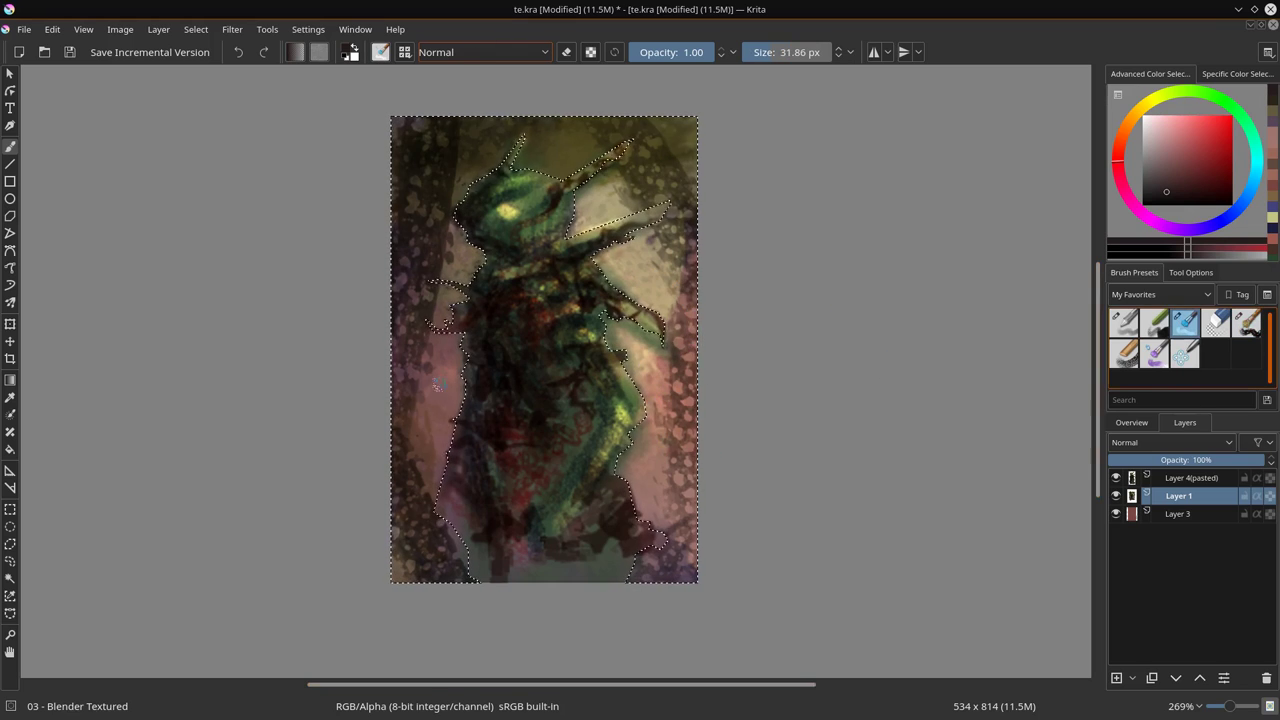
pyautogui.press(']')
pyautogui.press(']')
pyautogui.press(']')
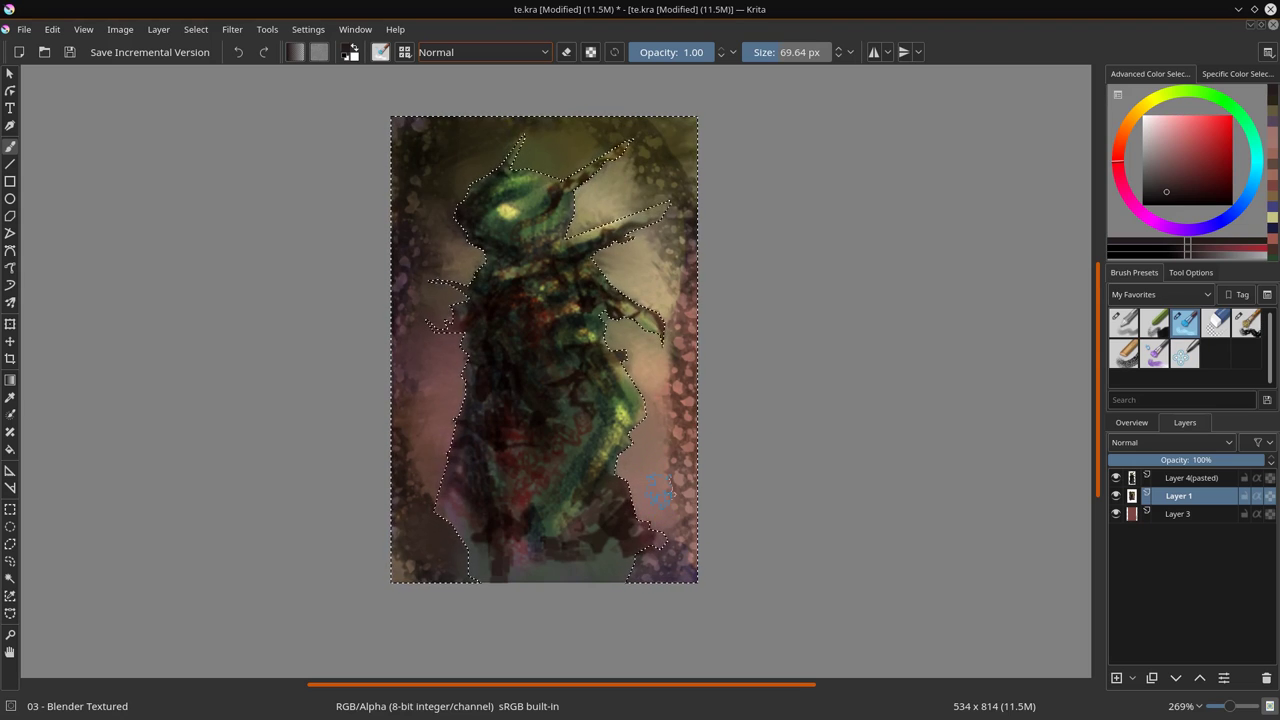
# - Switch to Chalk Details and sample tan and darker brown from the painting
pyautogui.press('/')
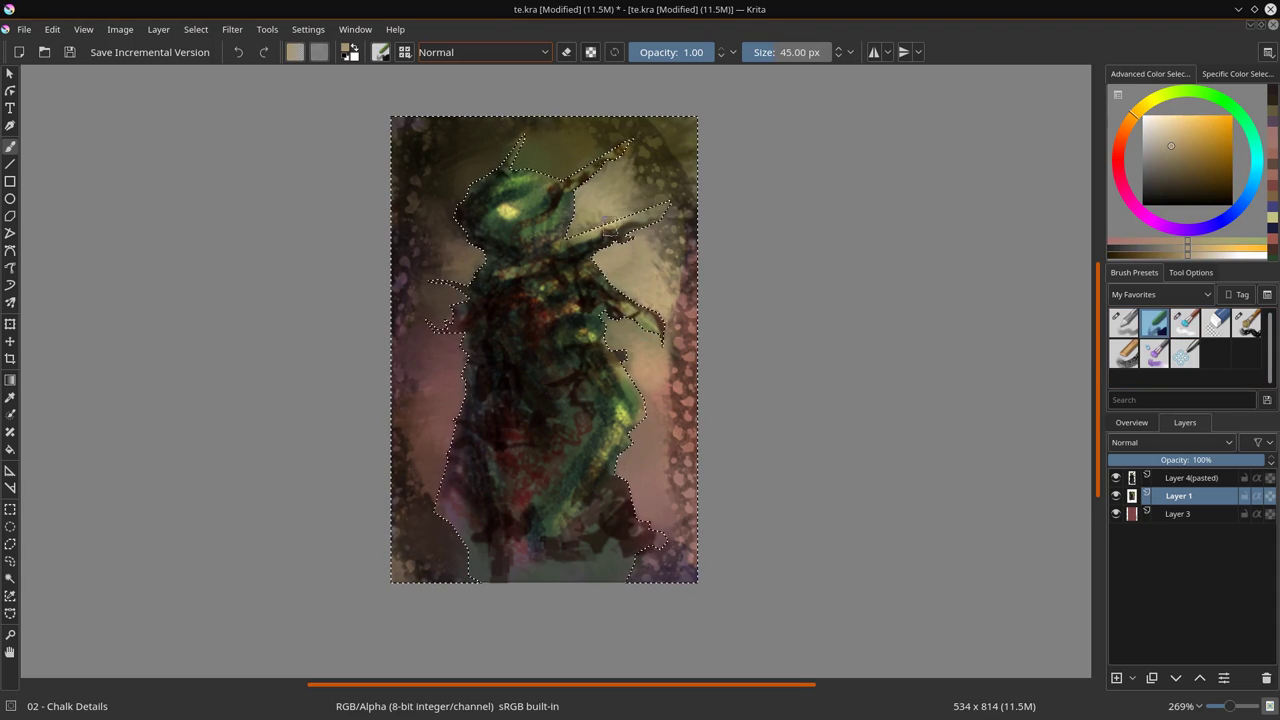
pyautogui.keyDown('ctrl'); pyautogui.click(642, 338); pyautogui.keyUp('ctrl')
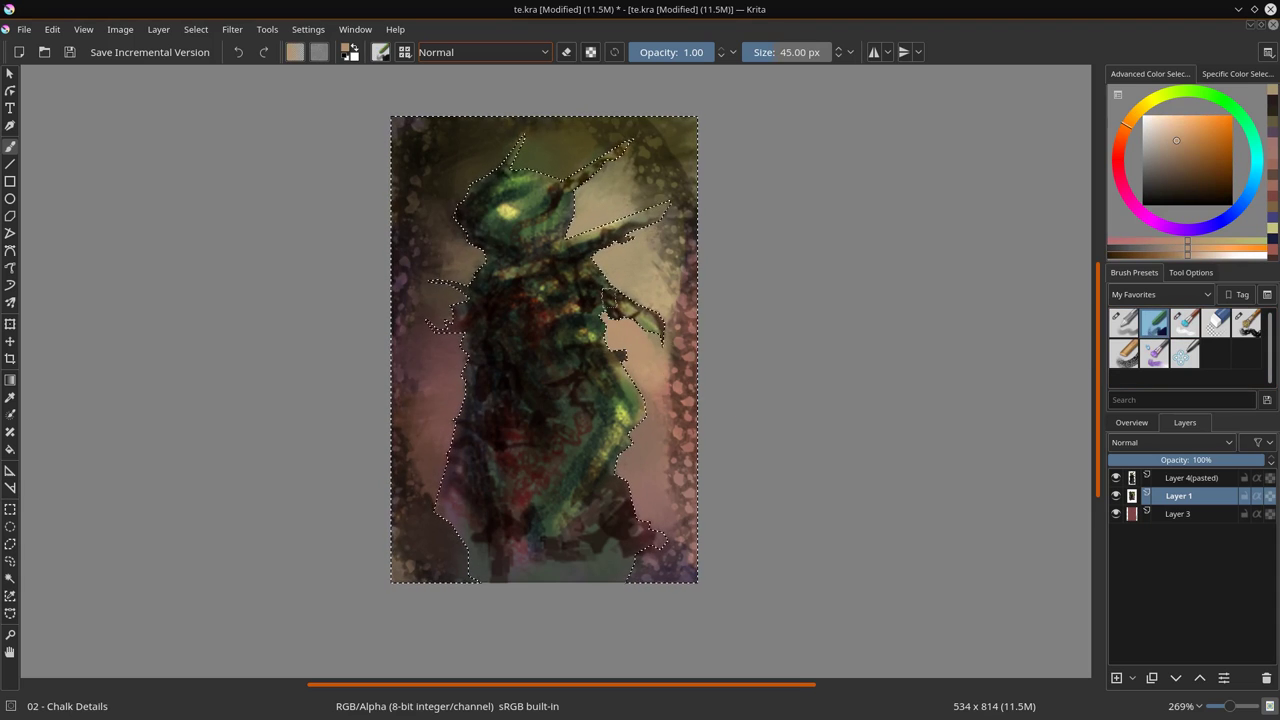
pyautogui.keyDown('ctrl'); pyautogui.click(509, 301); pyautogui.keyUp('ctrl')
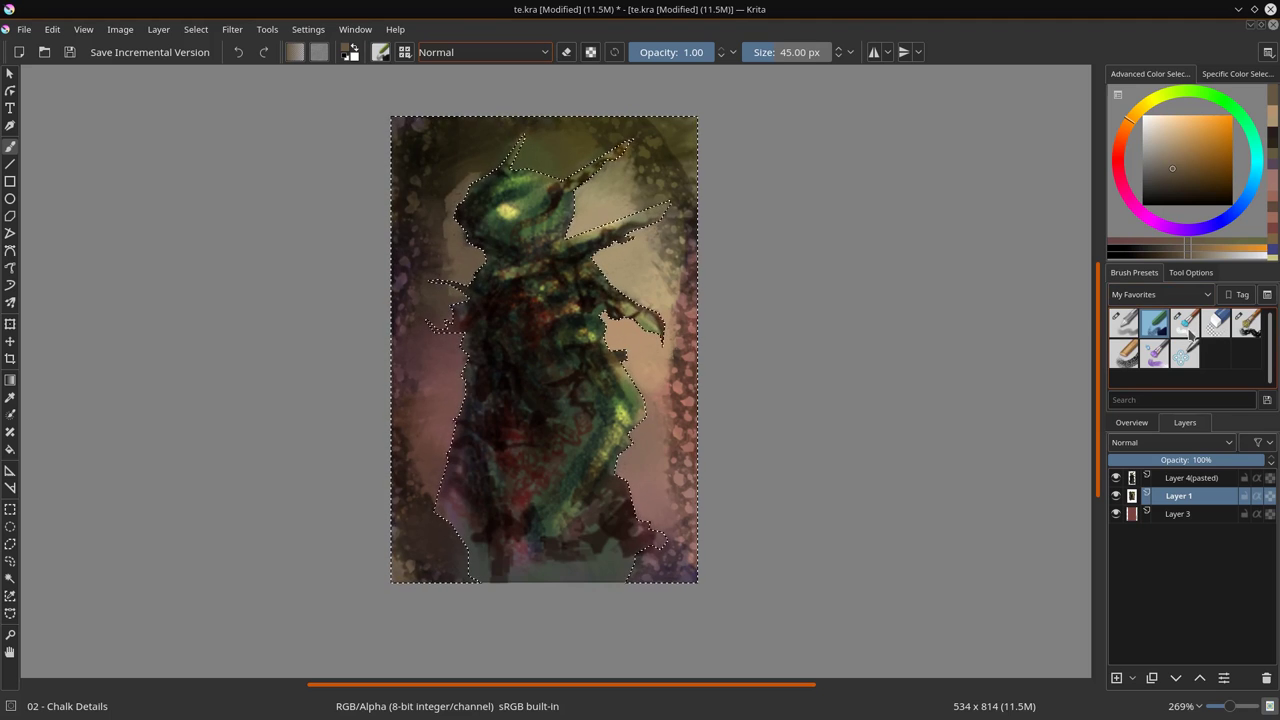
pyautogui.click(1180, 294)
# - Choose the Blender Rake preset from the brush presets shown as a named list
pyautogui.click(1140, 312)
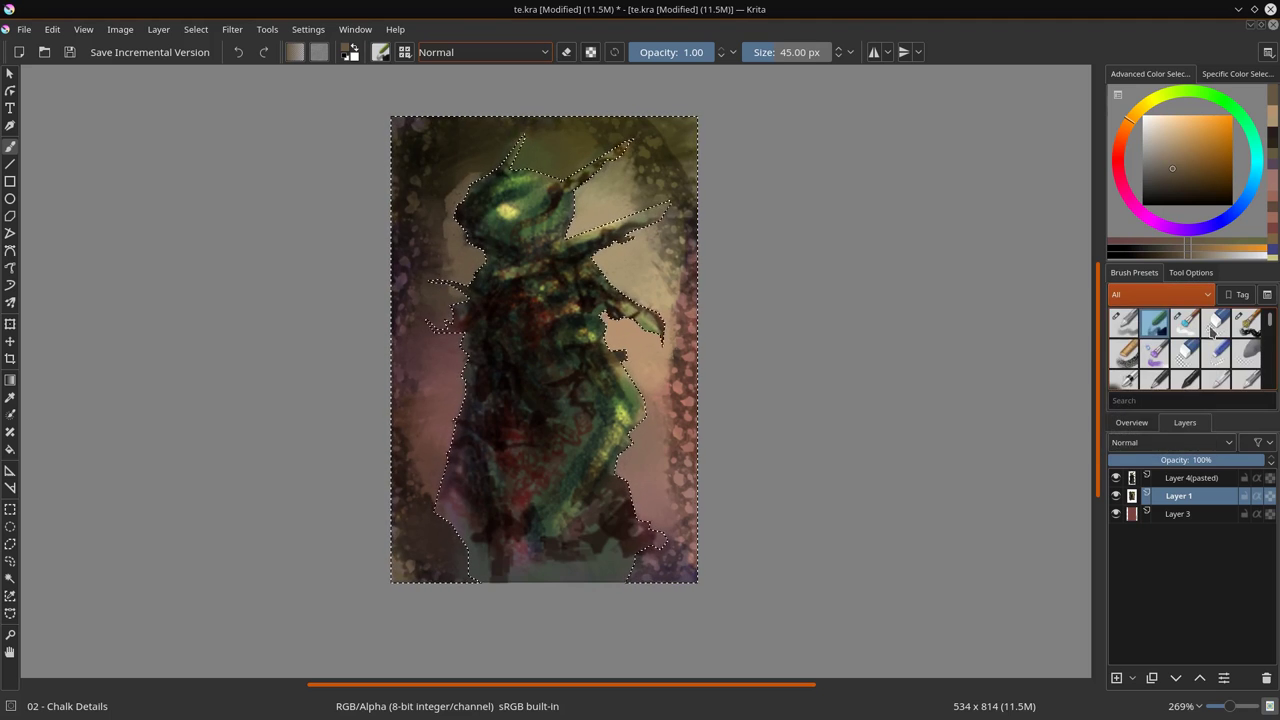
pyautogui.click(1267, 296)
pyautogui.click(1210, 340)
pyautogui.scroll(-3, 1200, 350)
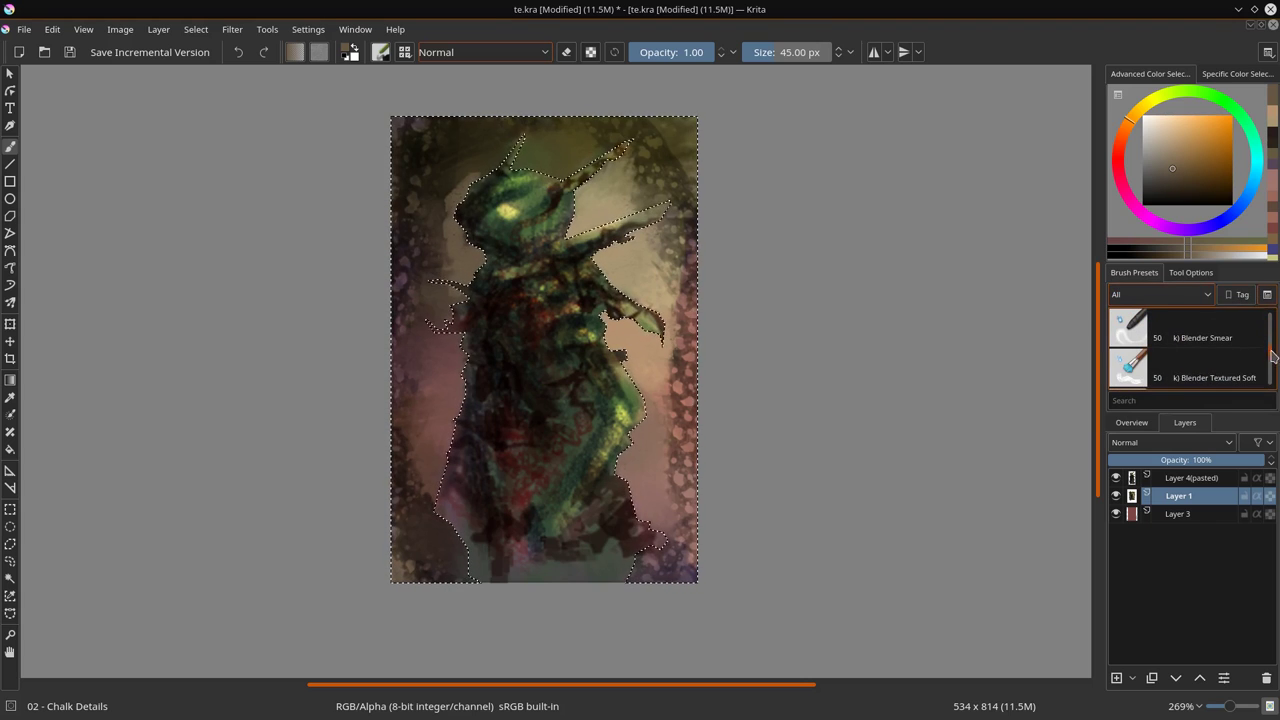
pyautogui.click(1226, 377)
pyautogui.scroll(2, 1210, 360)
pyautogui.click(1210, 377)
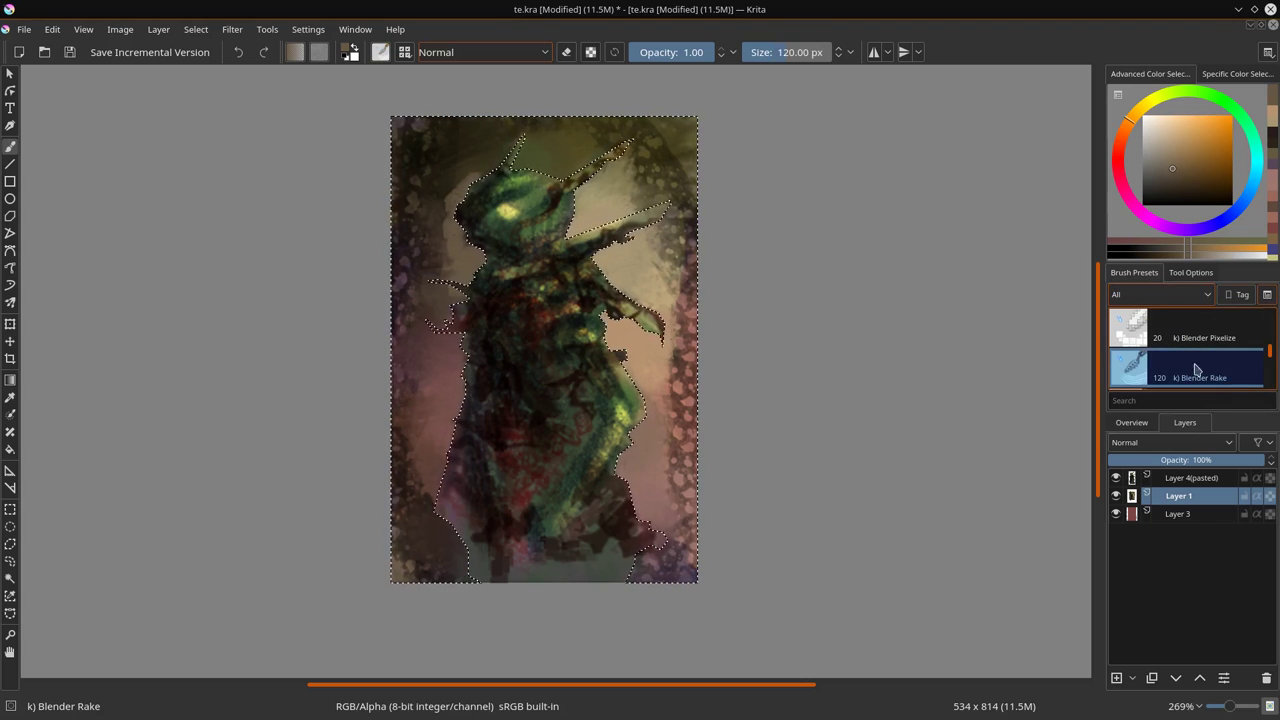
# - Rake-blend the background beside the head and left of the figure, then repaint strokes right of the arm
pyautogui.moveTo(460, 150); pyautogui.dragTo(420, 220)
pyautogui.moveTo(450, 180); pyautogui.dragTo(400, 285)
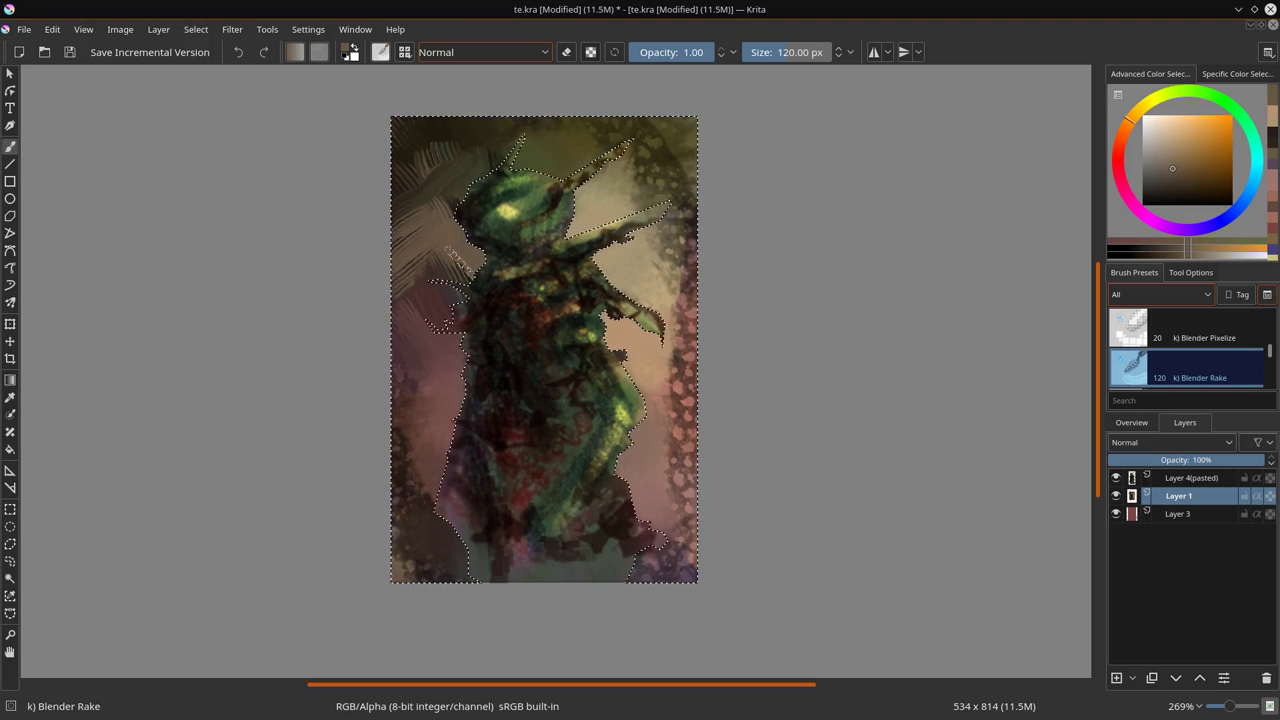
pyautogui.moveTo(425, 362); pyautogui.dragTo(380, 335)
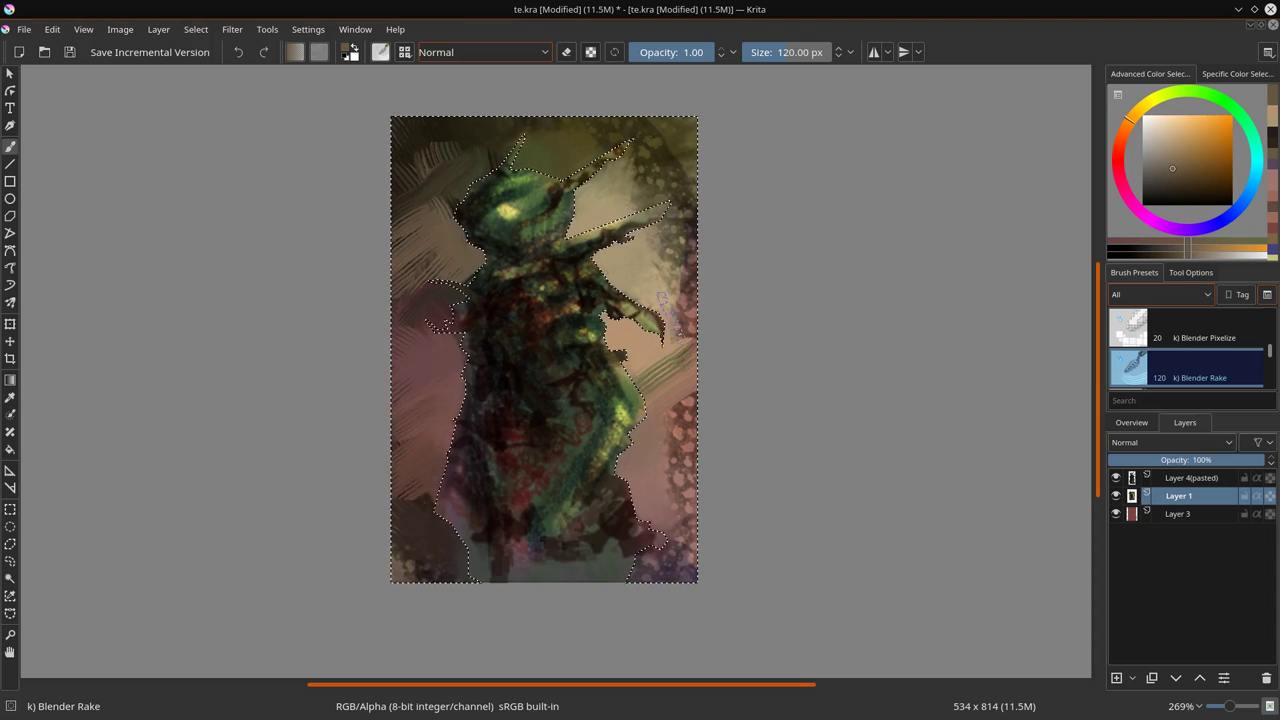
pyautogui.moveTo(645, 375); pyautogui.dragTo(660, 348)
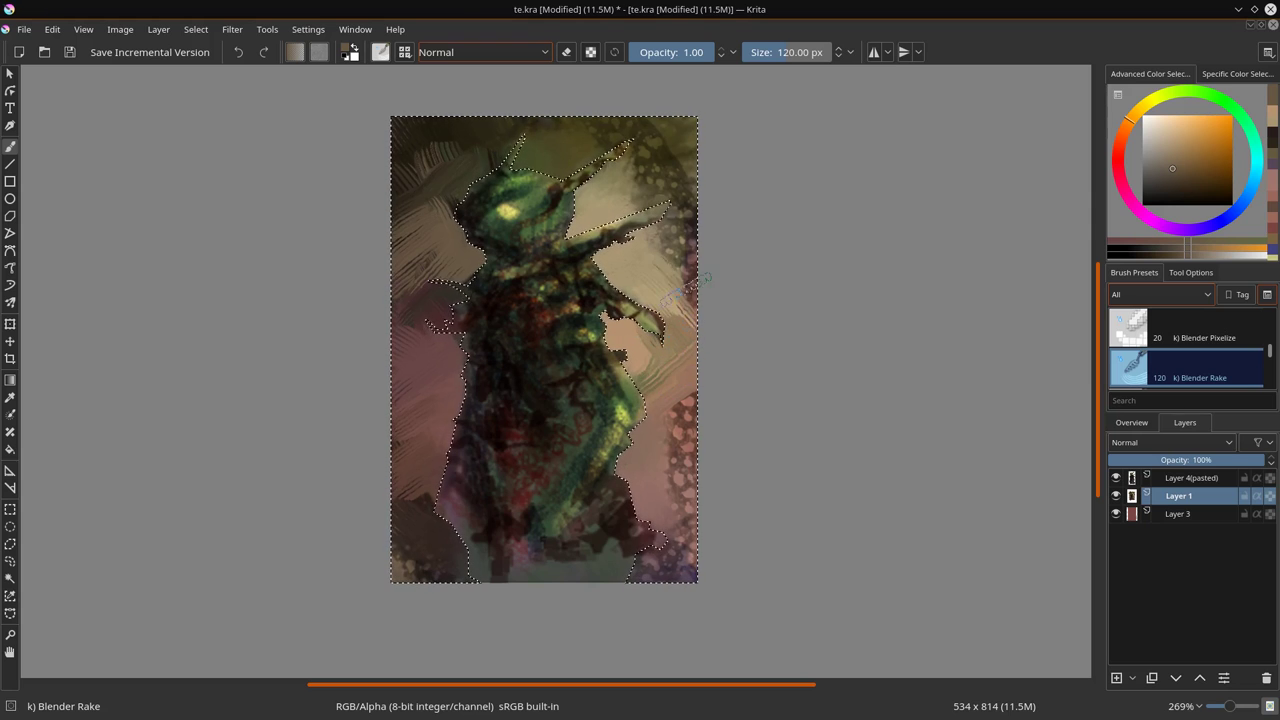
pyautogui.moveTo(660, 280); pyautogui.dragTo(656, 368)
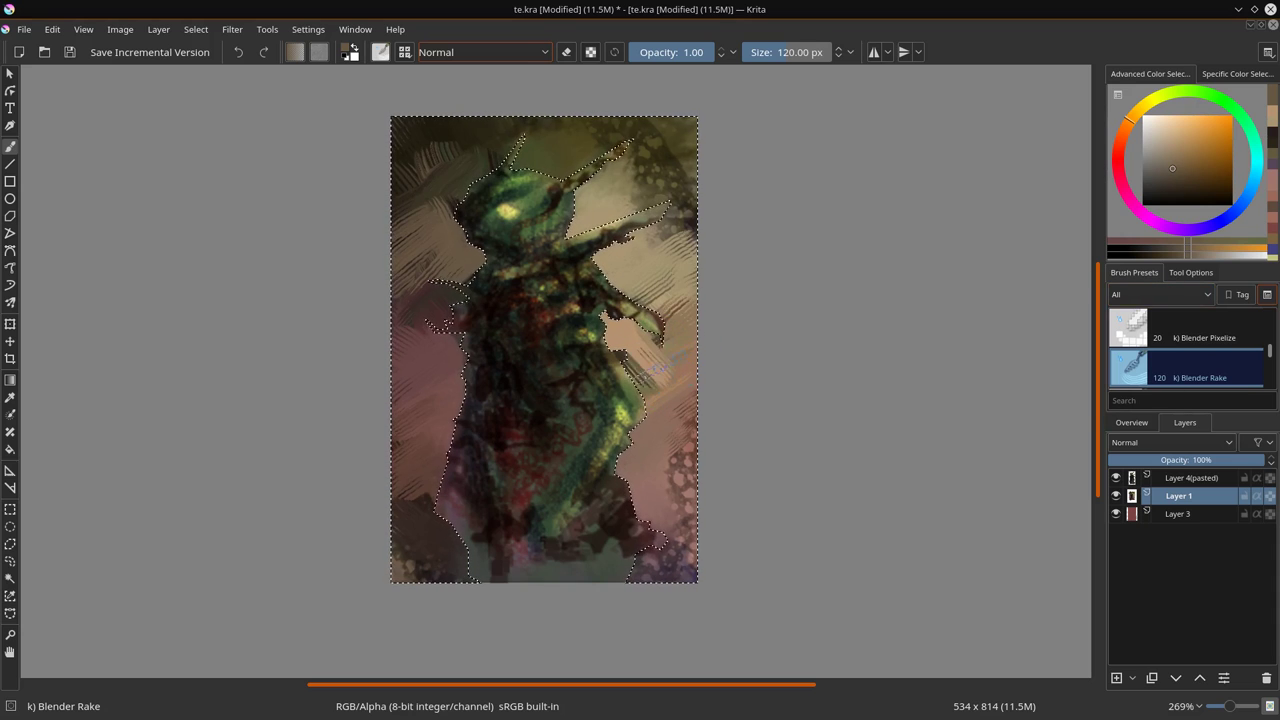
pyautogui.moveTo(656, 368); pyautogui.dragTo(665, 380)
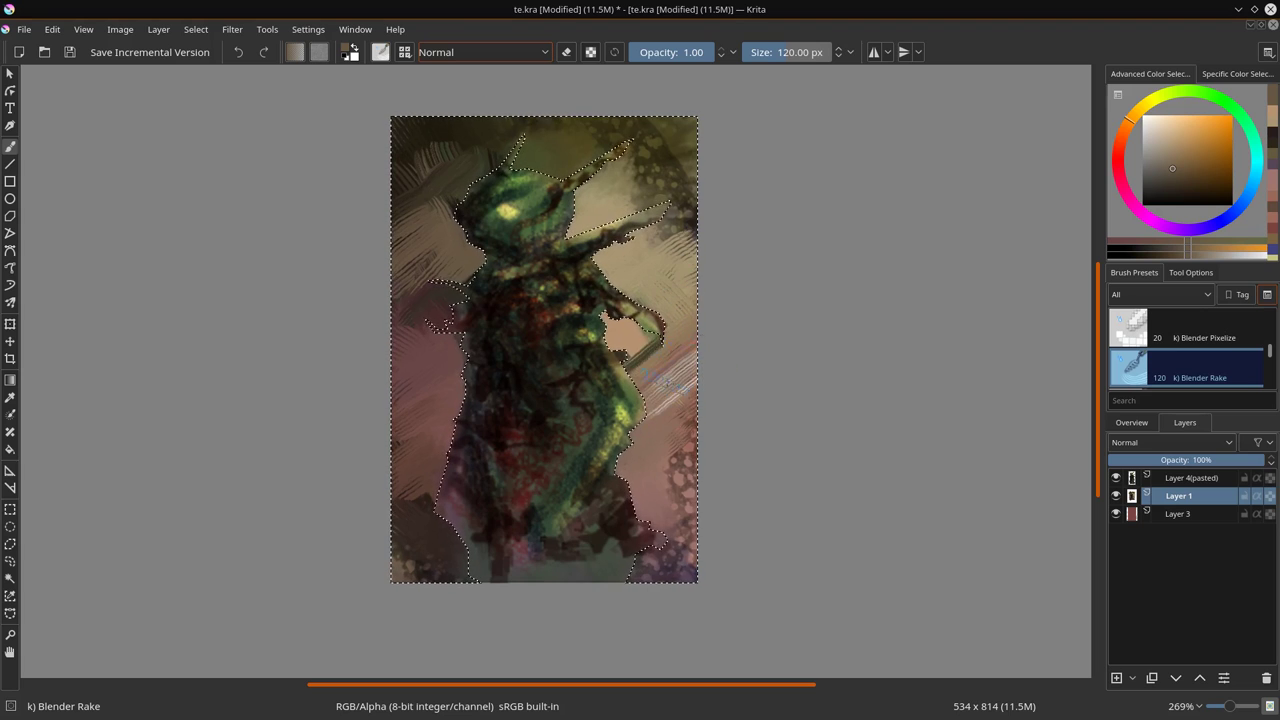
pyautogui.hotkey('ctrl', 'z')
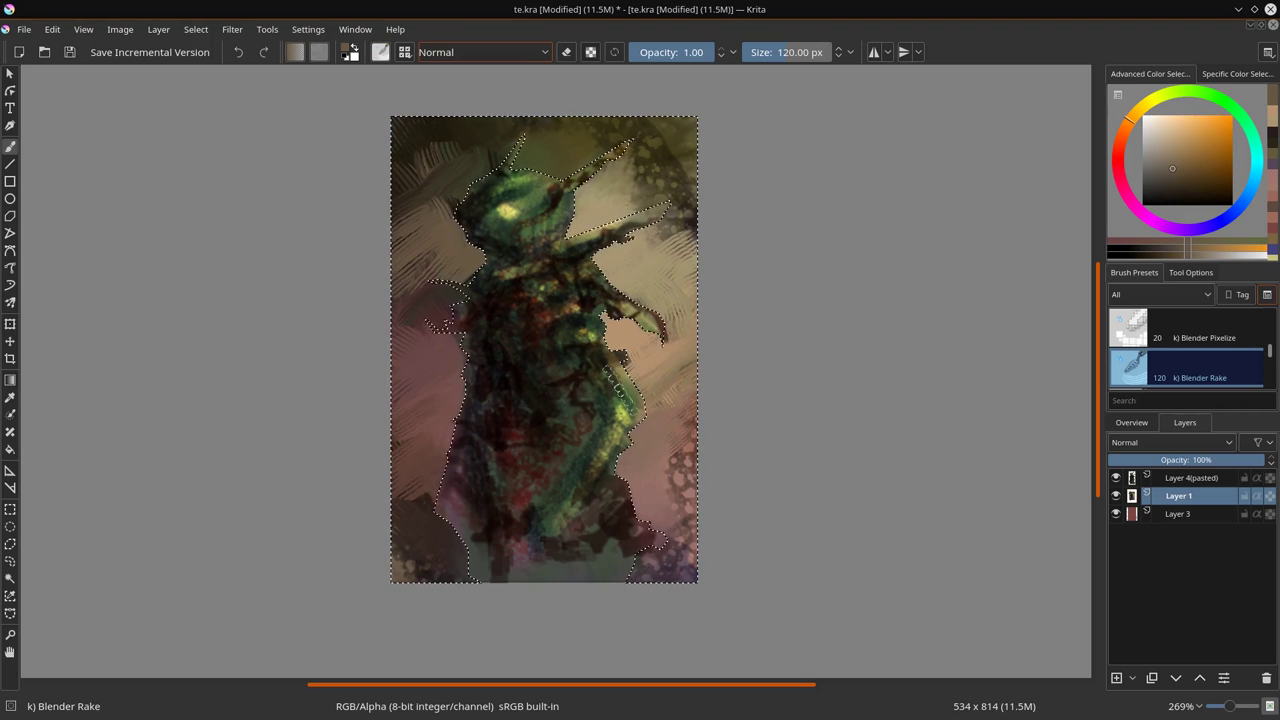
pyautogui.moveTo(662, 377); pyautogui.dragTo(714, 402)
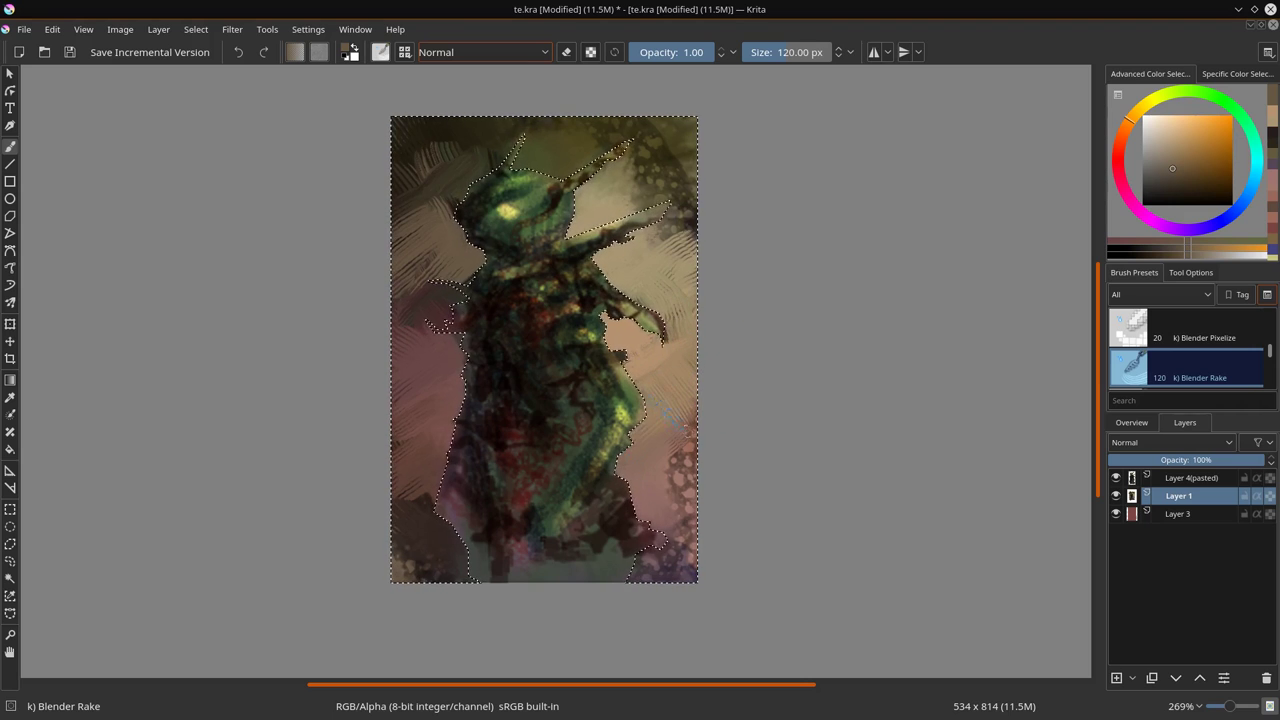
# - Deselect the figure and make Layer 4(pasted) active
pyautogui.click(196, 29)
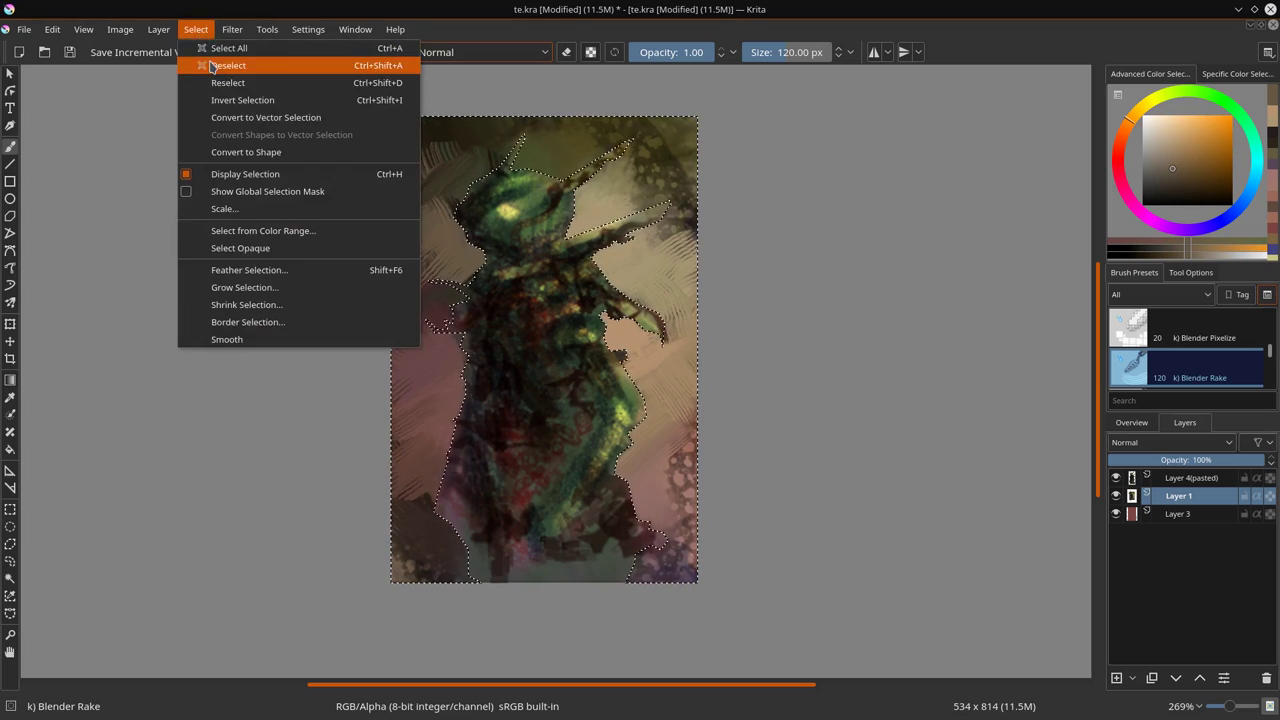
pyautogui.click(208, 63)
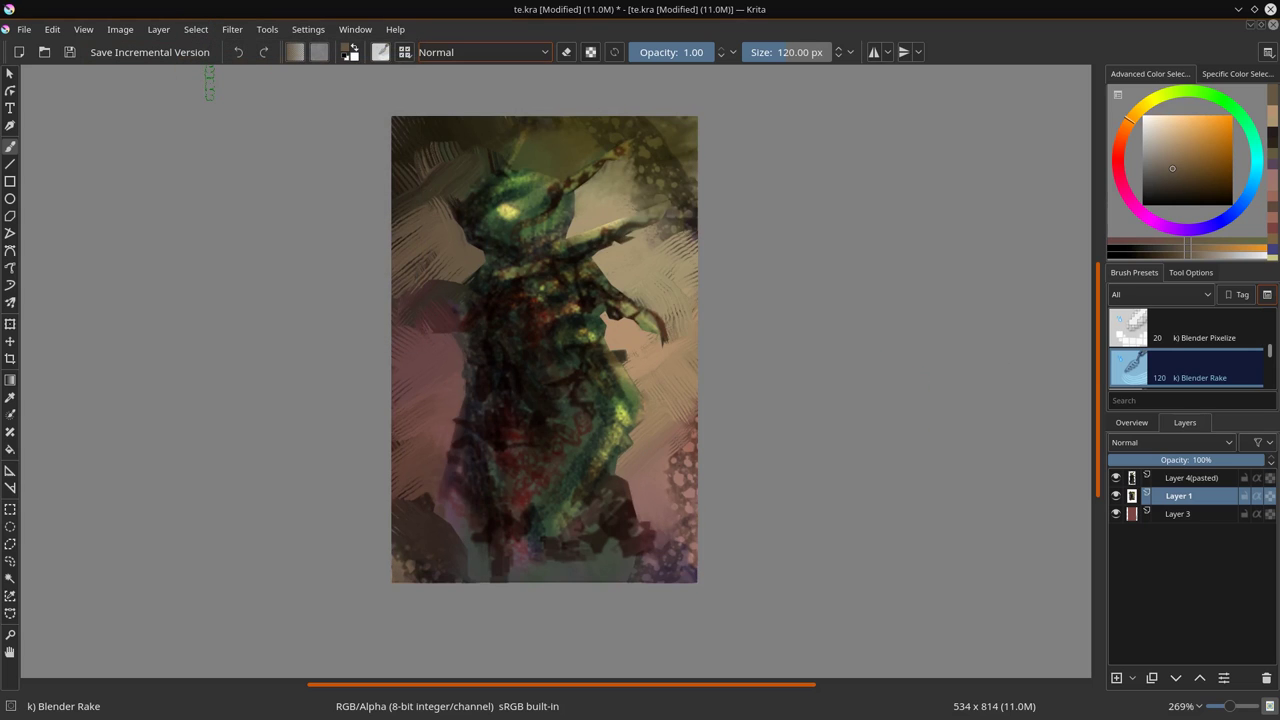
pyautogui.click(1192, 477)
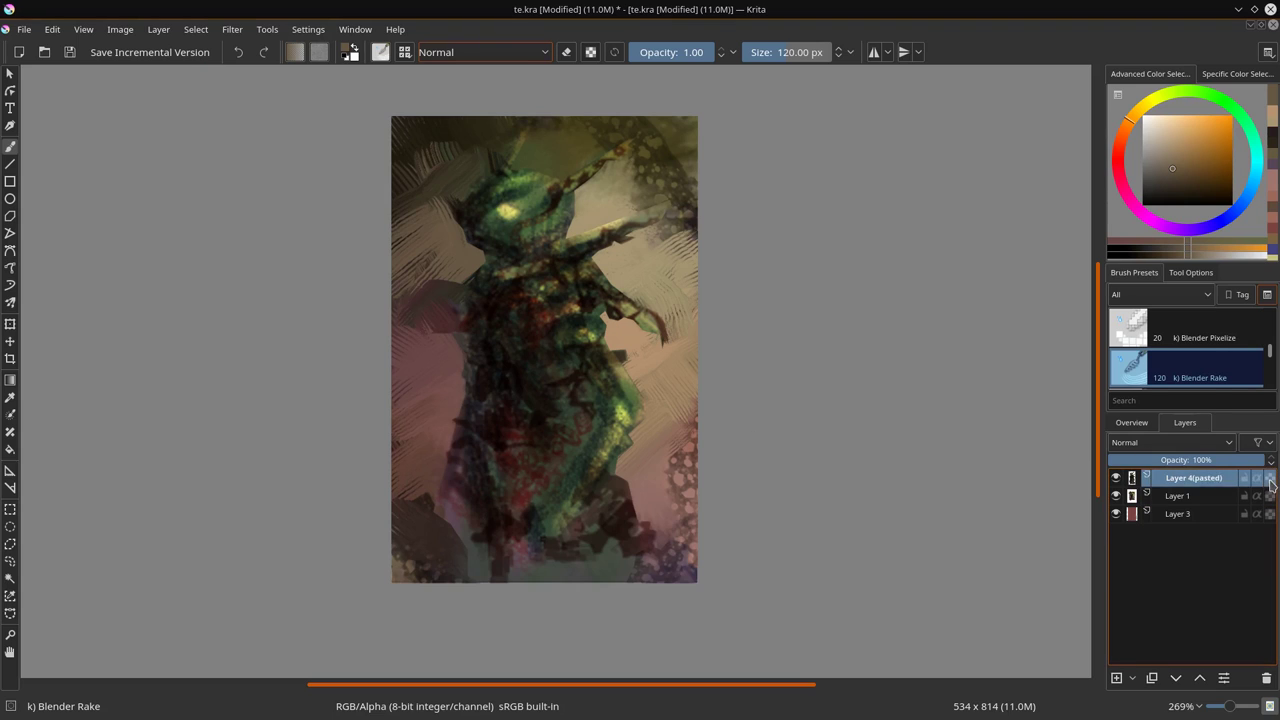
# - Load 03 - Blender Textured from My Favorites, zoom in and adjust the brush size
pyautogui.click(1180, 294)
pyautogui.click(1135, 400)
pyautogui.click(1267, 294)
pyautogui.click(1210, 334)
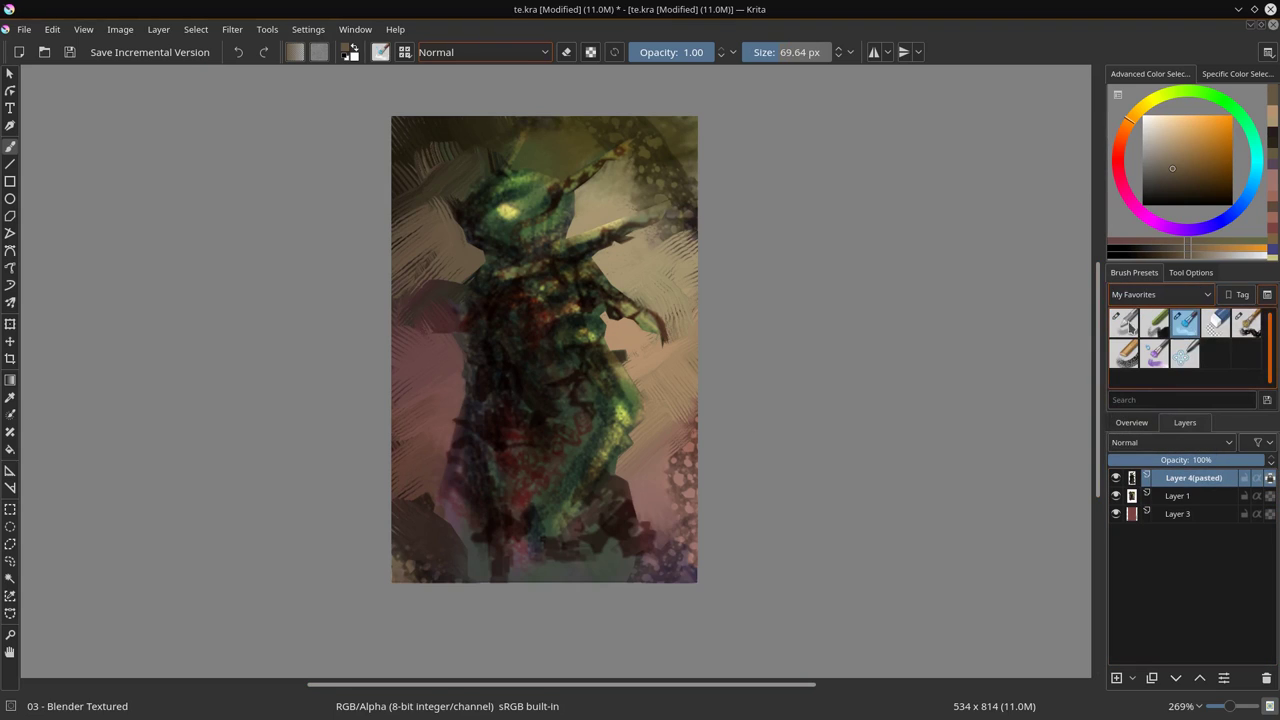
pyautogui.scroll(2, 600, 380)
pyautogui.press('[')
pyautogui.press('[')
pyautogui.press('[')
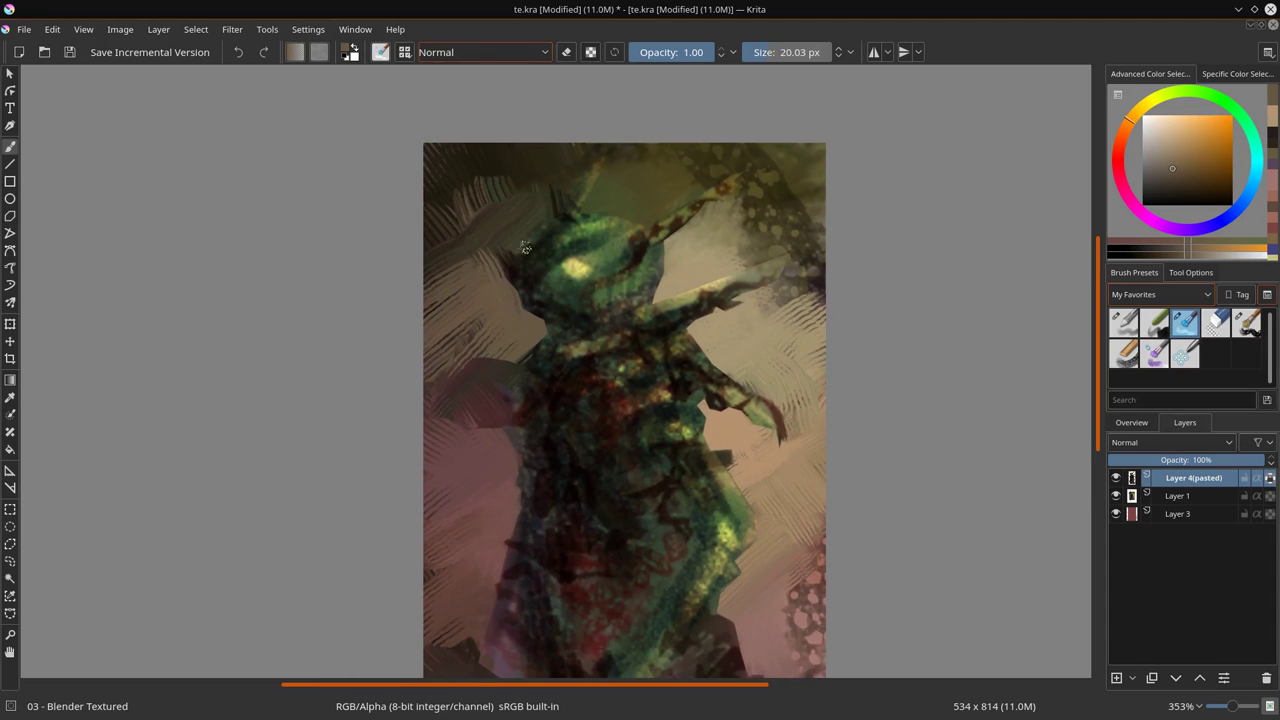
pyautogui.press('[')
pyautogui.press(']')
# - Paint darker green over the top of the mech's head
pyautogui.moveTo(562, 250); pyautogui.dragTo(610, 222)
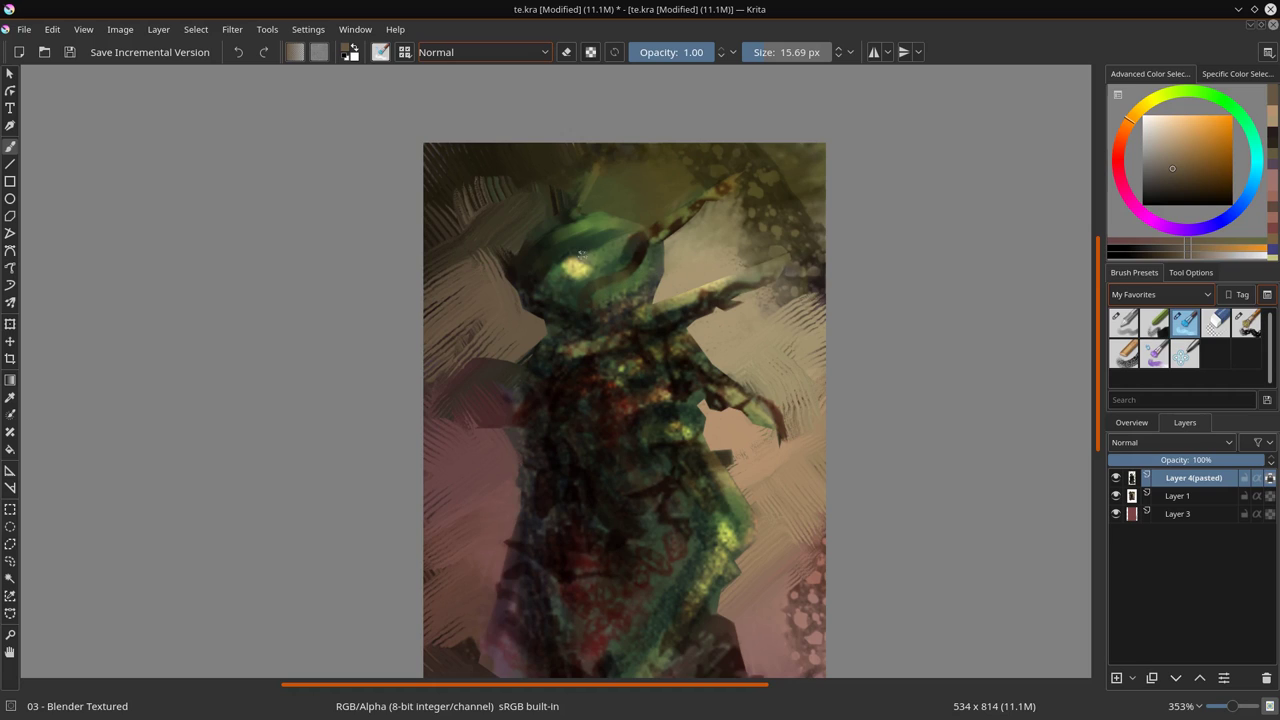
pyautogui.moveTo(581, 255); pyautogui.dragTo(550, 272)
pyautogui.press('pagedown')
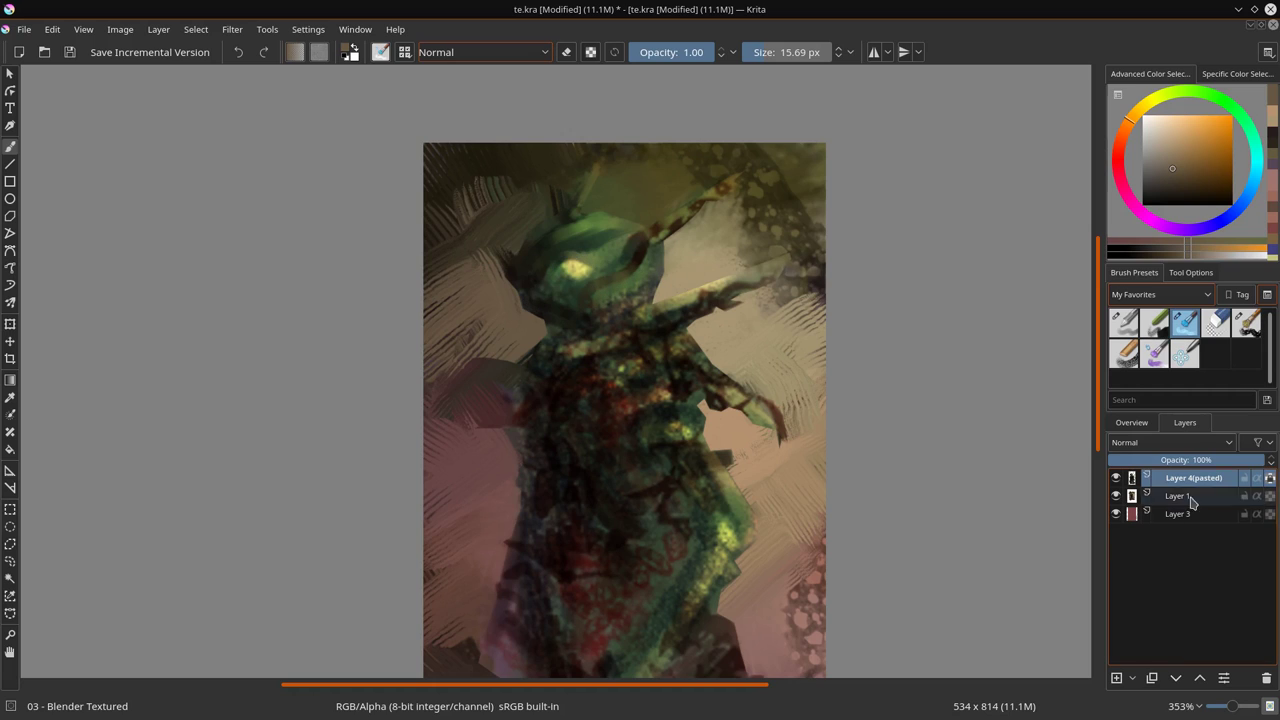
pyautogui.press('/')
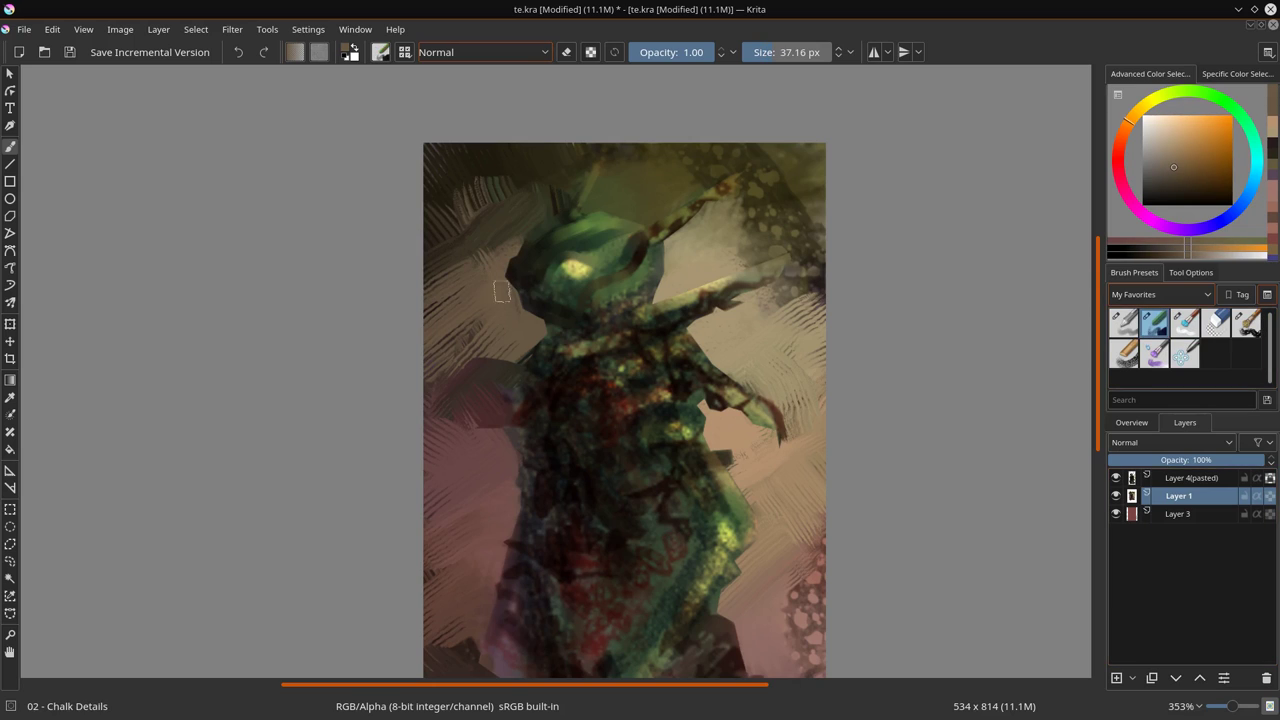
# - Paint a peach stroke near the claw, dark brown spikes left of the body, and beige chalk around the head top
pyautogui.keyDown('ctrl'); pyautogui.click(812, 500); pyautogui.keyUp('ctrl')
pyautogui.moveTo(762, 408); pyautogui.dragTo(753, 378)
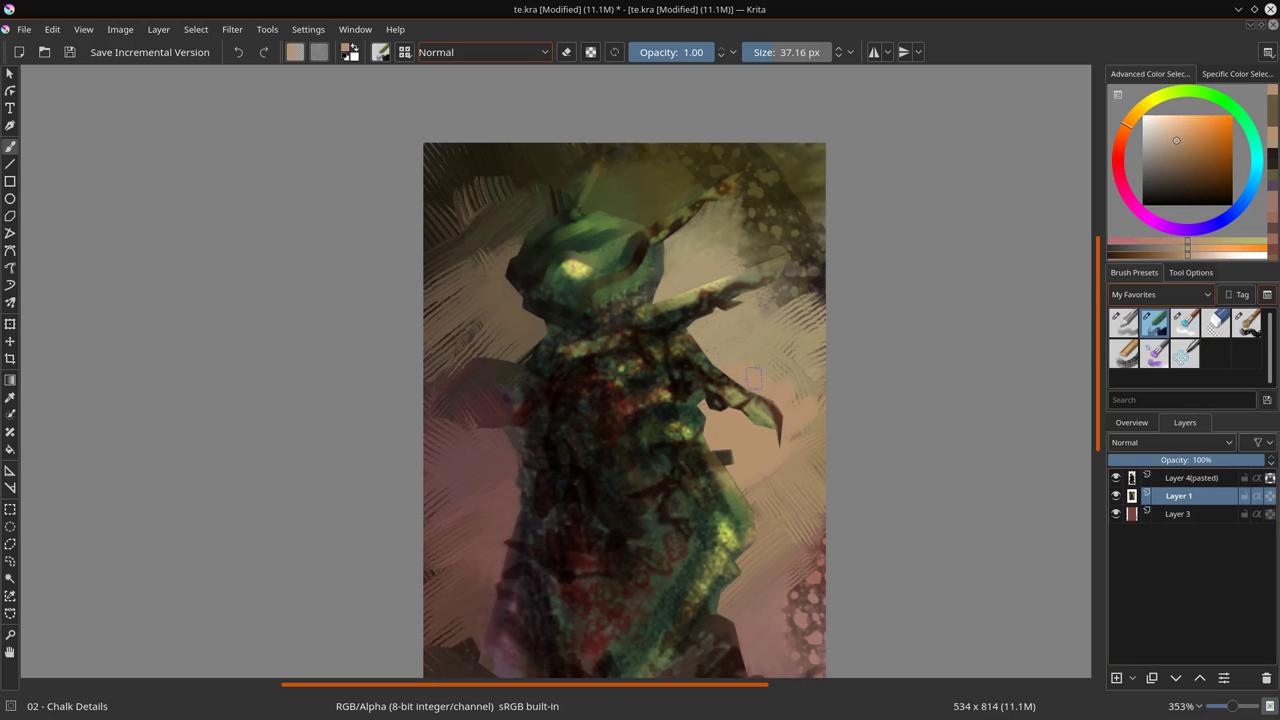
pyautogui.keyDown('ctrl'); pyautogui.click(562, 390); pyautogui.keyUp('ctrl')
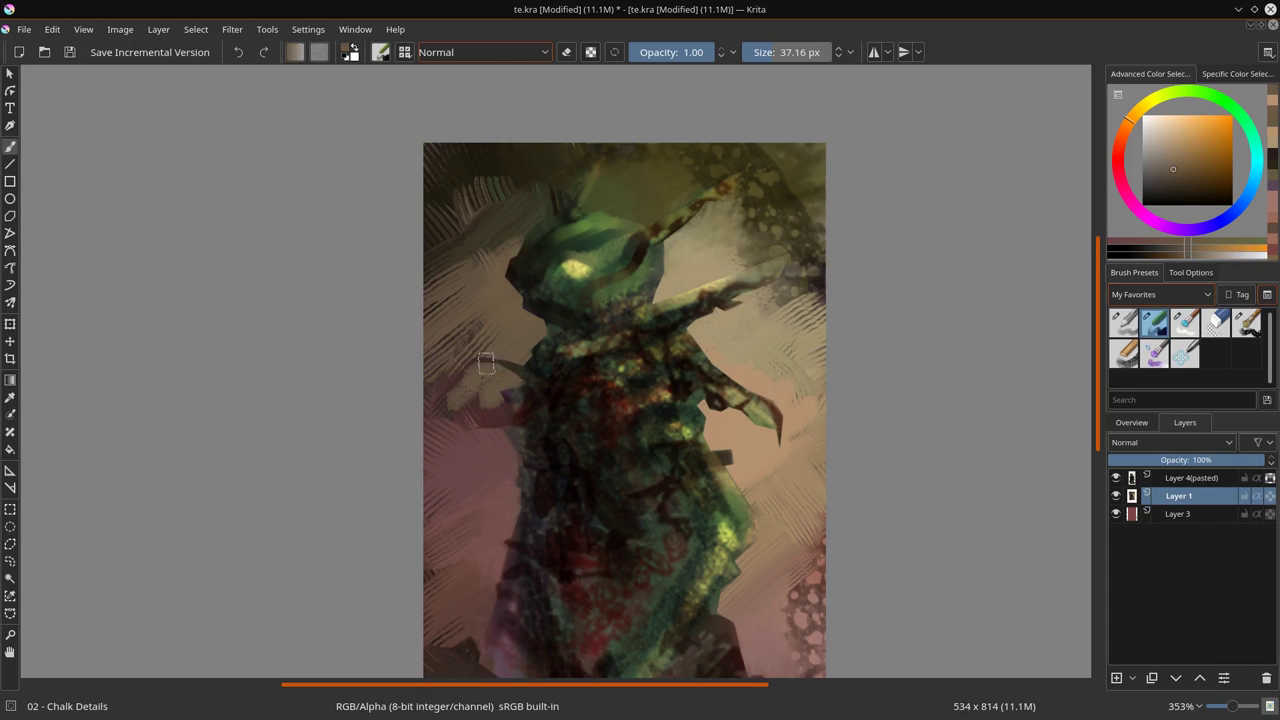
pyautogui.moveTo(497, 360); pyautogui.dragTo(490, 420)
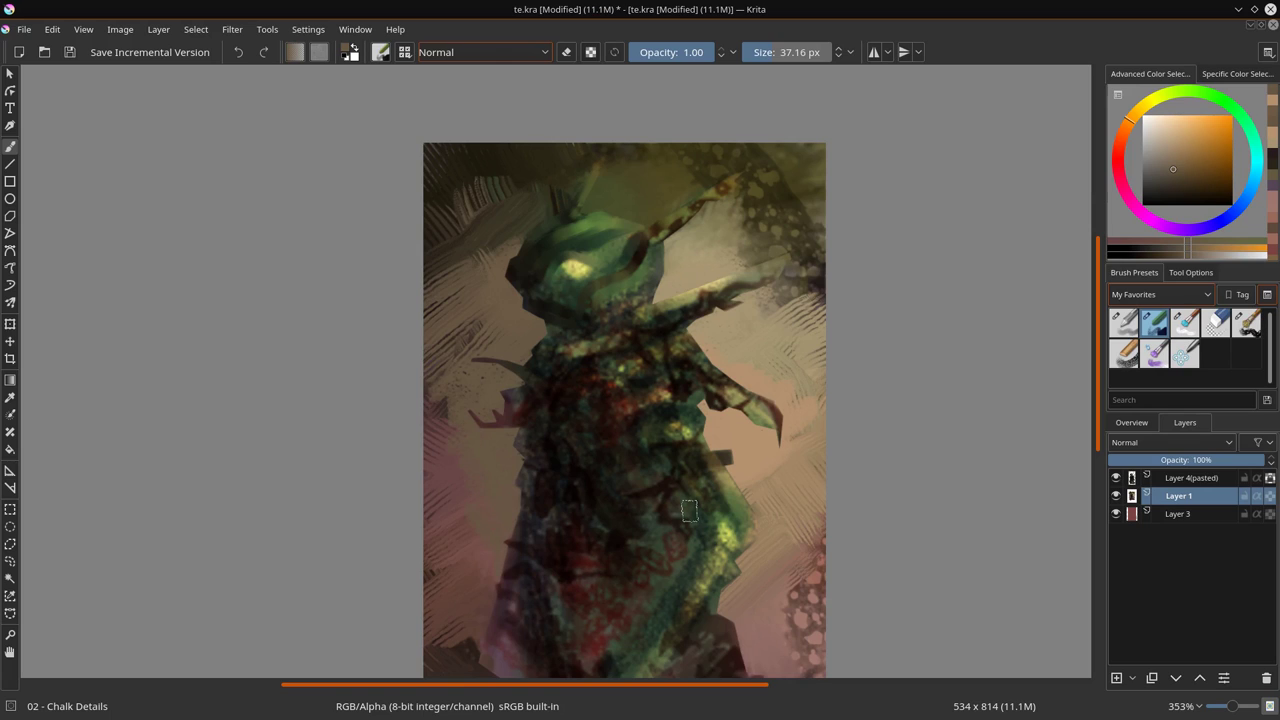
pyautogui.moveTo(530, 230)
pyautogui.mouseDown()
pyautogui.moveTo(638, 198)
pyautogui.moveTo(500, 191)
pyautogui.moveTo(455, 310)
pyautogui.mouseUp()
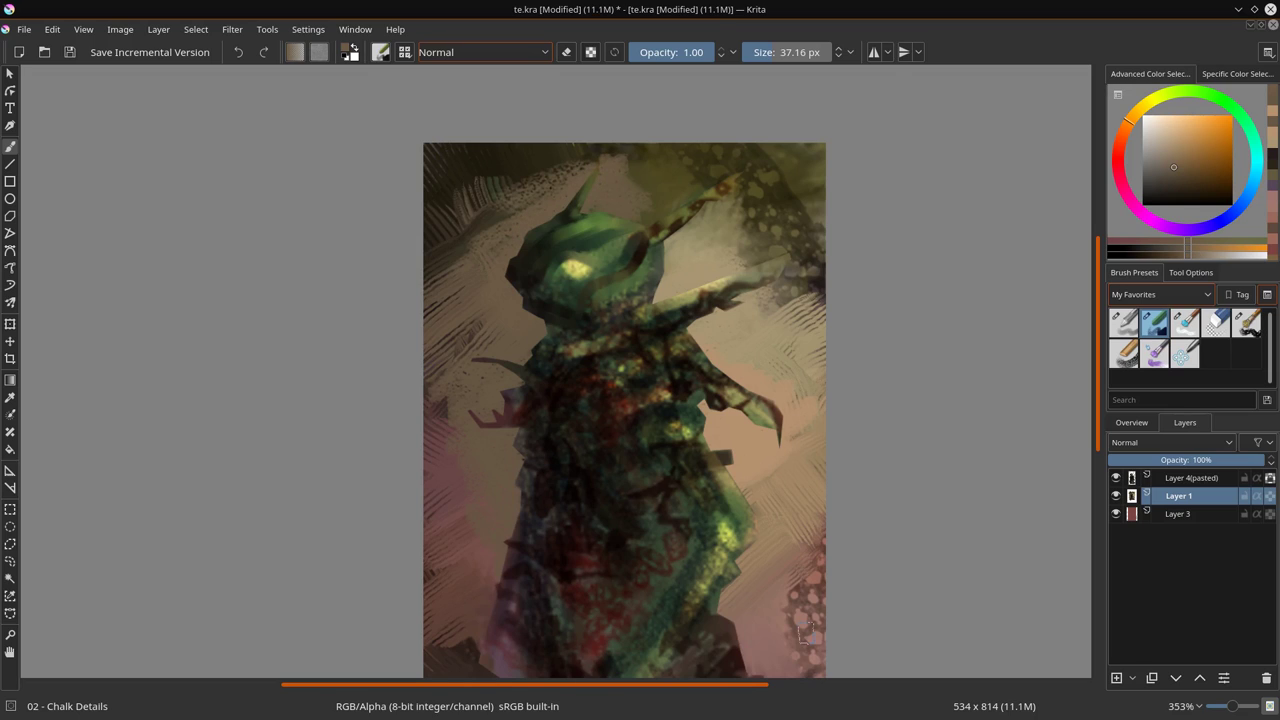
pyautogui.click(1190, 478)
# - With the Color Dodge Dry Bristles Eroded brush at about 20 px, add glow to the head and antenna
pyautogui.click(1246, 322)
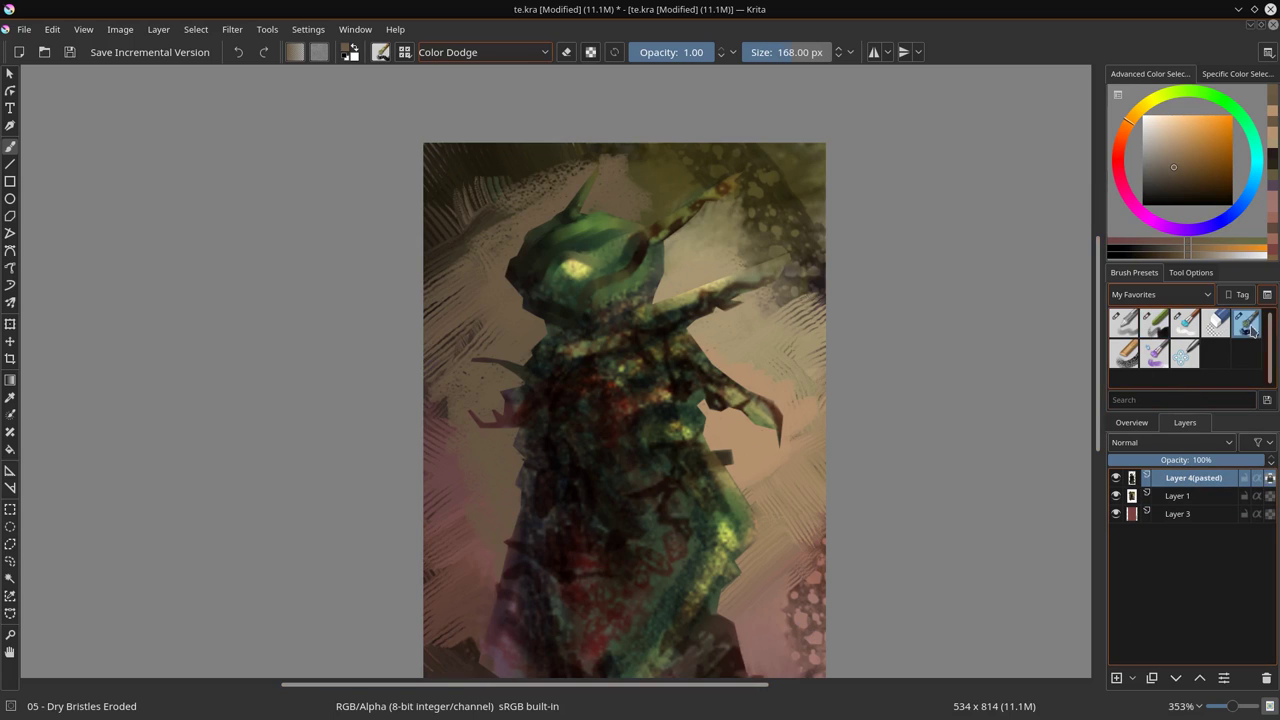
pyautogui.press('[')
pyautogui.press('[')
pyautogui.press('[')
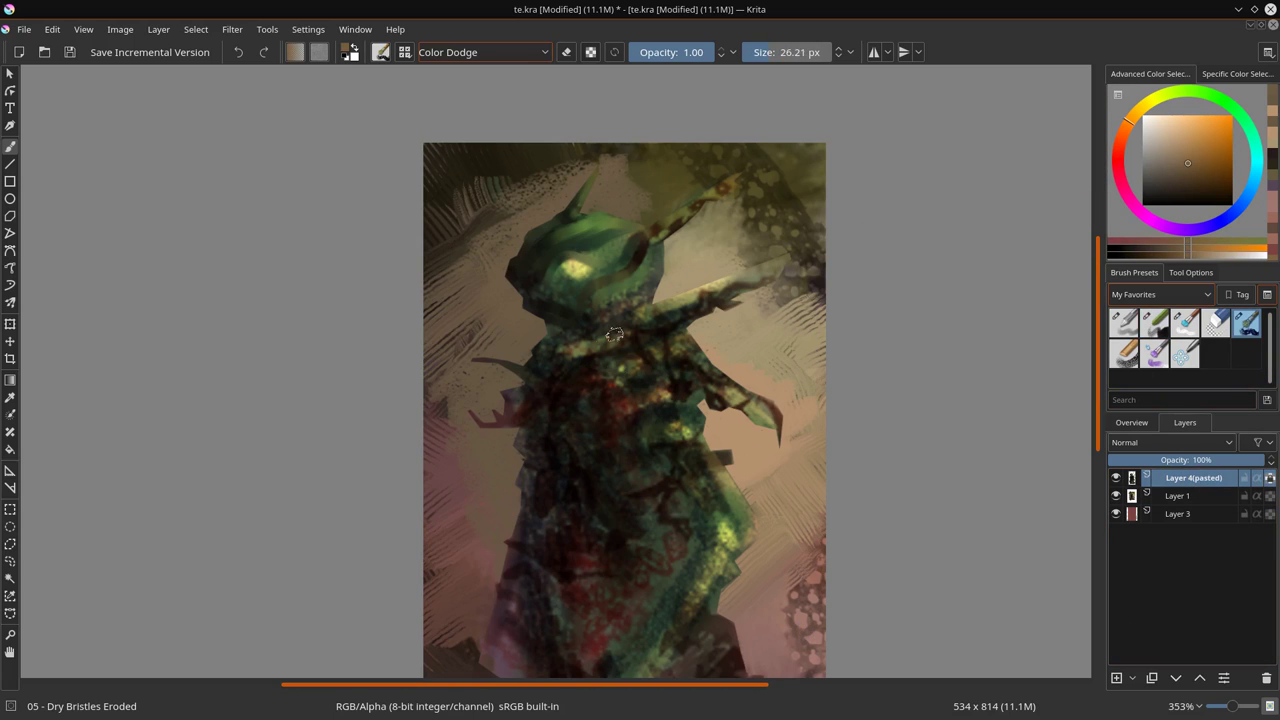
pyautogui.moveTo(590, 304)
pyautogui.mouseDown()
pyautogui.moveTo(636, 212)
pyautogui.moveTo(600, 262)
pyautogui.mouseUp()
pyautogui.press(']')
pyautogui.moveTo(690, 218); pyautogui.dragTo(738, 180)
pyautogui.press('[')
pyautogui.press('[')
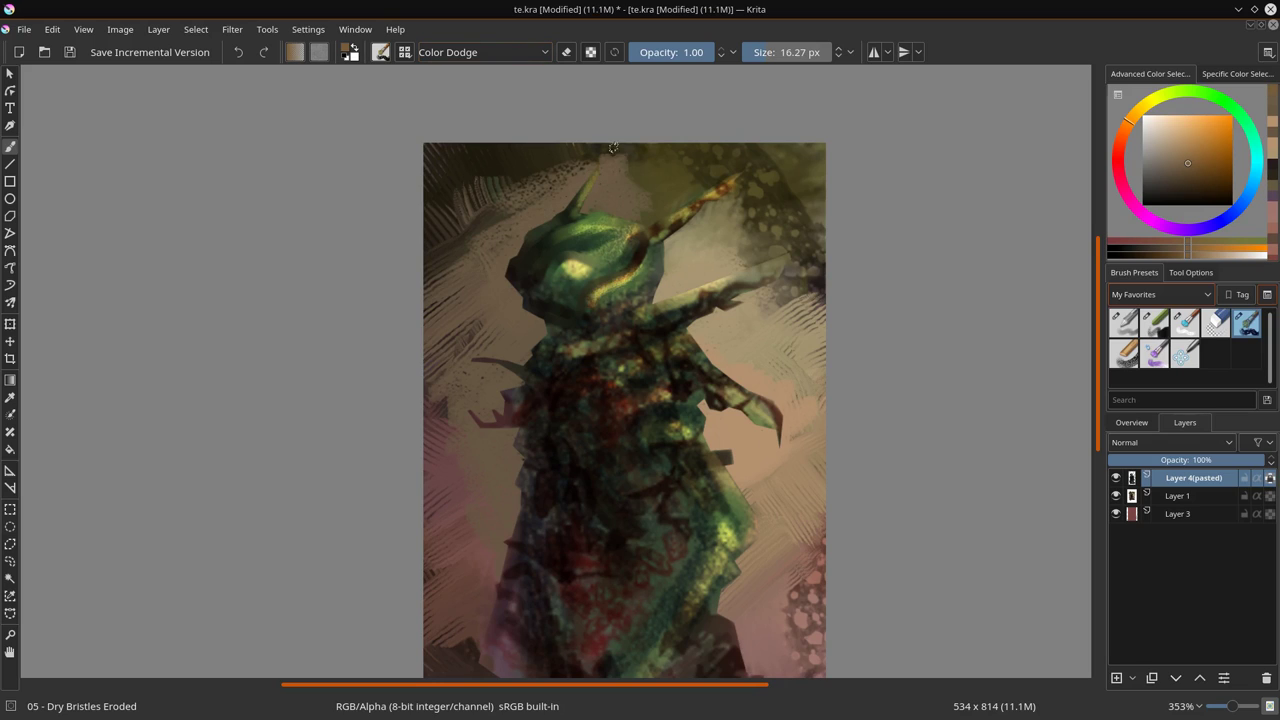
# - Add glowing highlights along the right arm, chest, right side and orange on the lower-right edge
pyautogui.moveTo(676, 299); pyautogui.dragTo(780, 265)
pyautogui.moveTo(570, 345)
pyautogui.mouseDown()
pyautogui.moveTo(662, 352)
pyautogui.moveTo(600, 400)
pyautogui.mouseUp()
pyautogui.press(']')
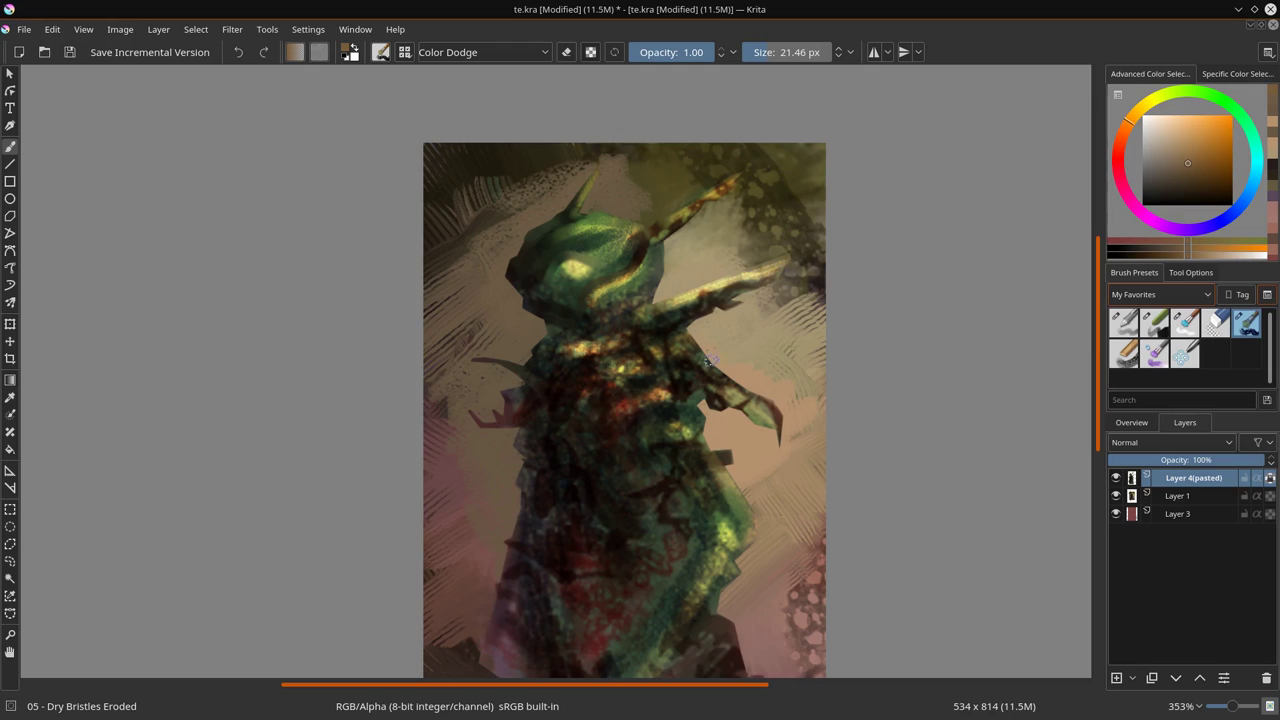
pyautogui.press('[')
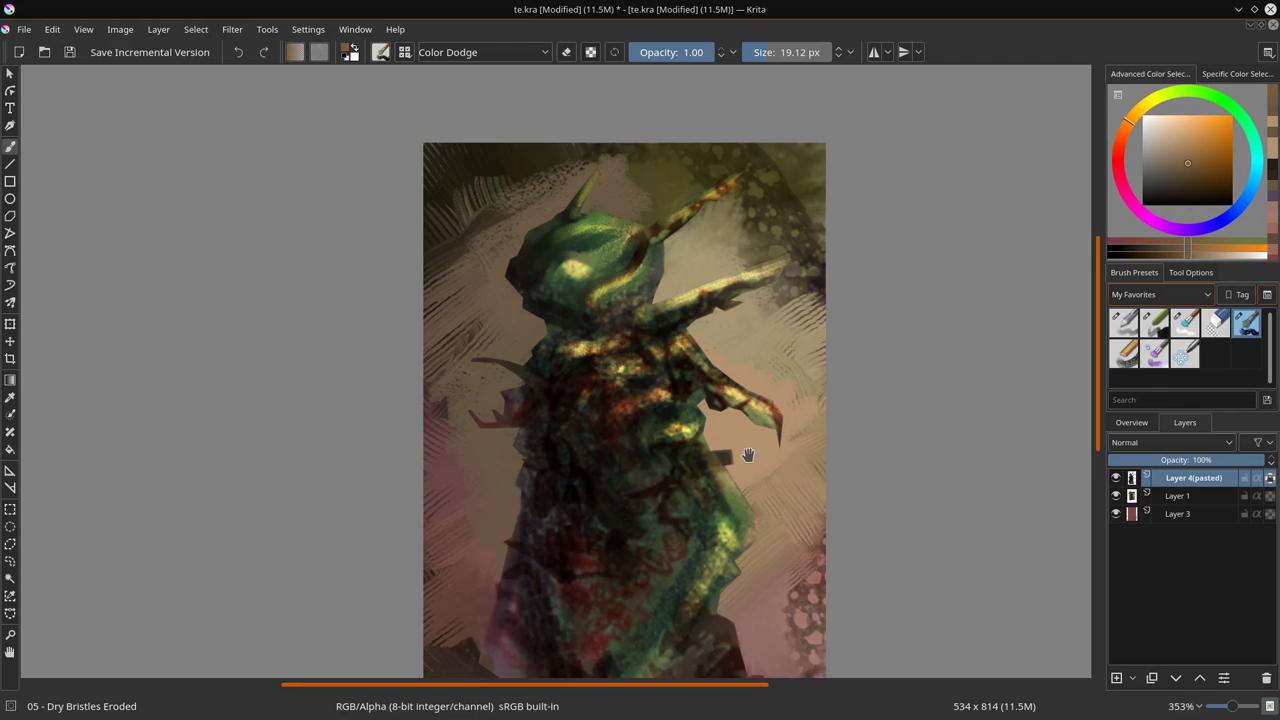
pyautogui.moveTo(743, 486); pyautogui.dragTo(733, 430)
pyautogui.moveTo(644, 470)
pyautogui.mouseDown()
pyautogui.moveTo(720, 450)
pyautogui.moveTo(719, 500)
pyautogui.moveTo(661, 614)
pyautogui.mouseUp()
pyautogui.moveTo(712, 570); pyautogui.dragTo(735, 640)
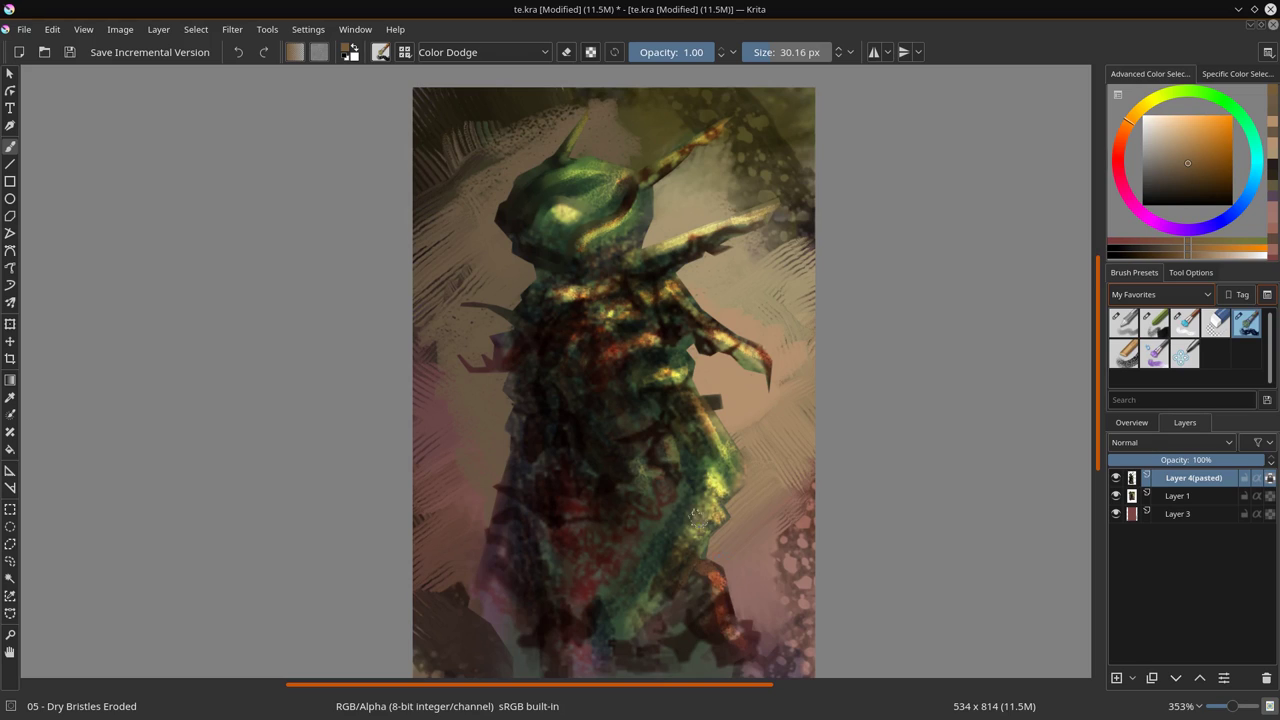
pyautogui.click(1189, 320)
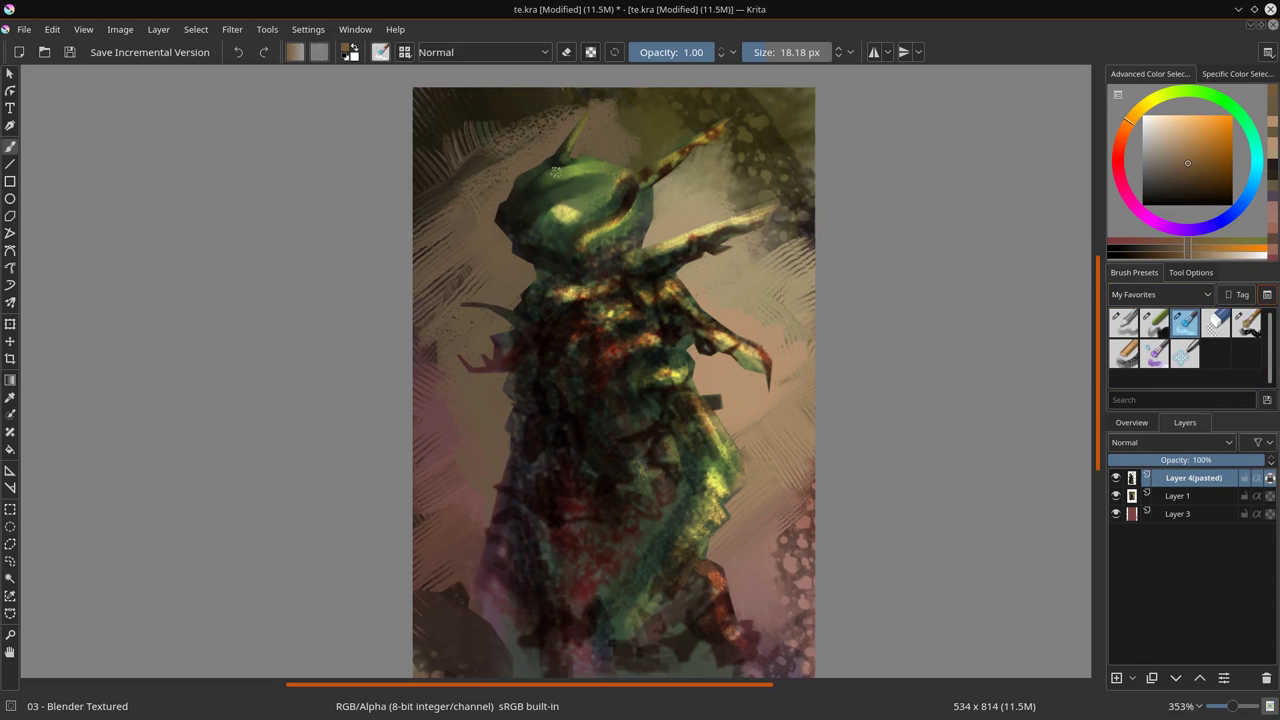
# - Paint a light edge on the right horn, a tan neck-collar stroke and an orange-tan chest curve
pyautogui.press(']')
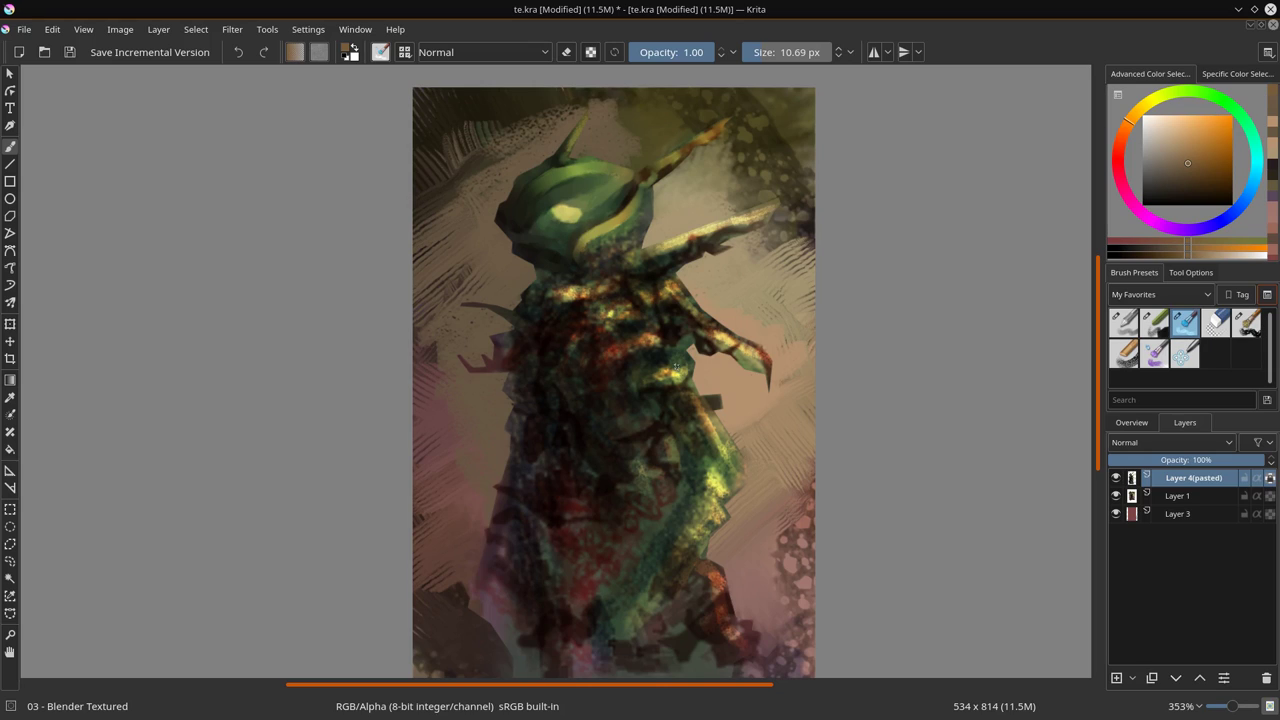
pyautogui.press(']')
pyautogui.press(']')
pyautogui.press(']')
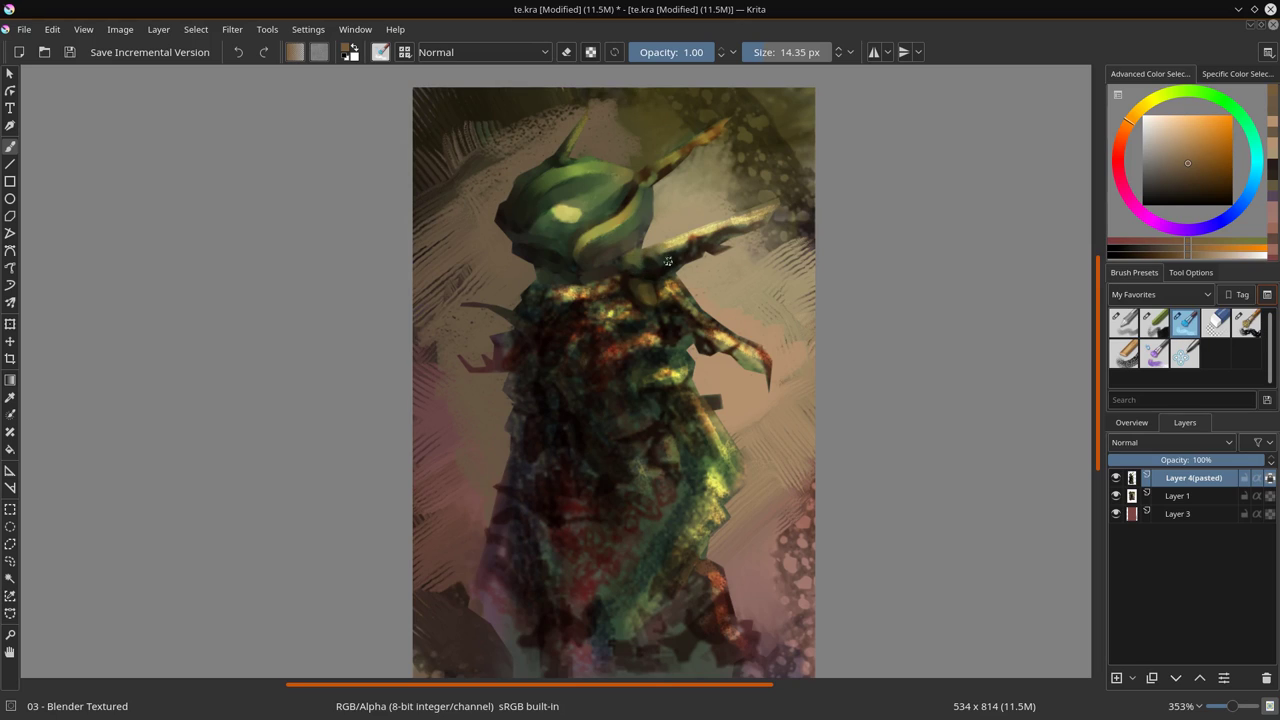
pyautogui.moveTo(675, 241); pyautogui.dragTo(776, 203)
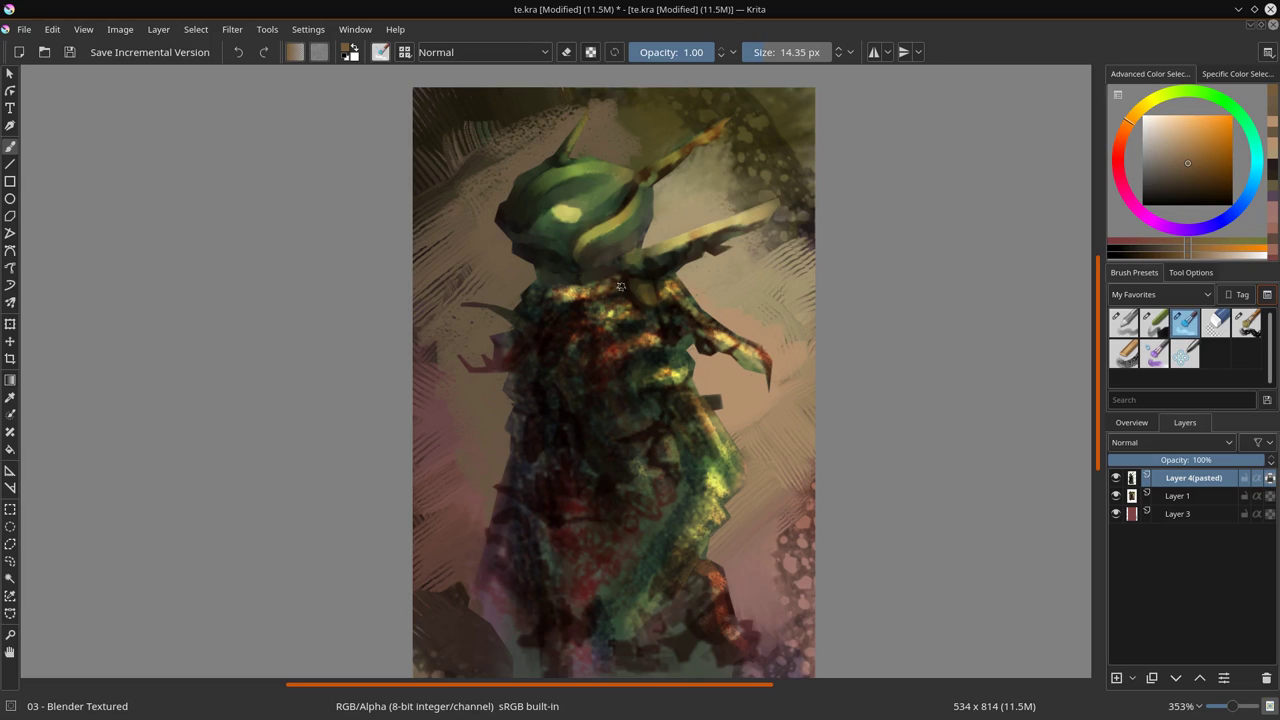
pyautogui.moveTo(540, 296); pyautogui.dragTo(599, 280)
pyautogui.moveTo(656, 340); pyautogui.dragTo(603, 348)
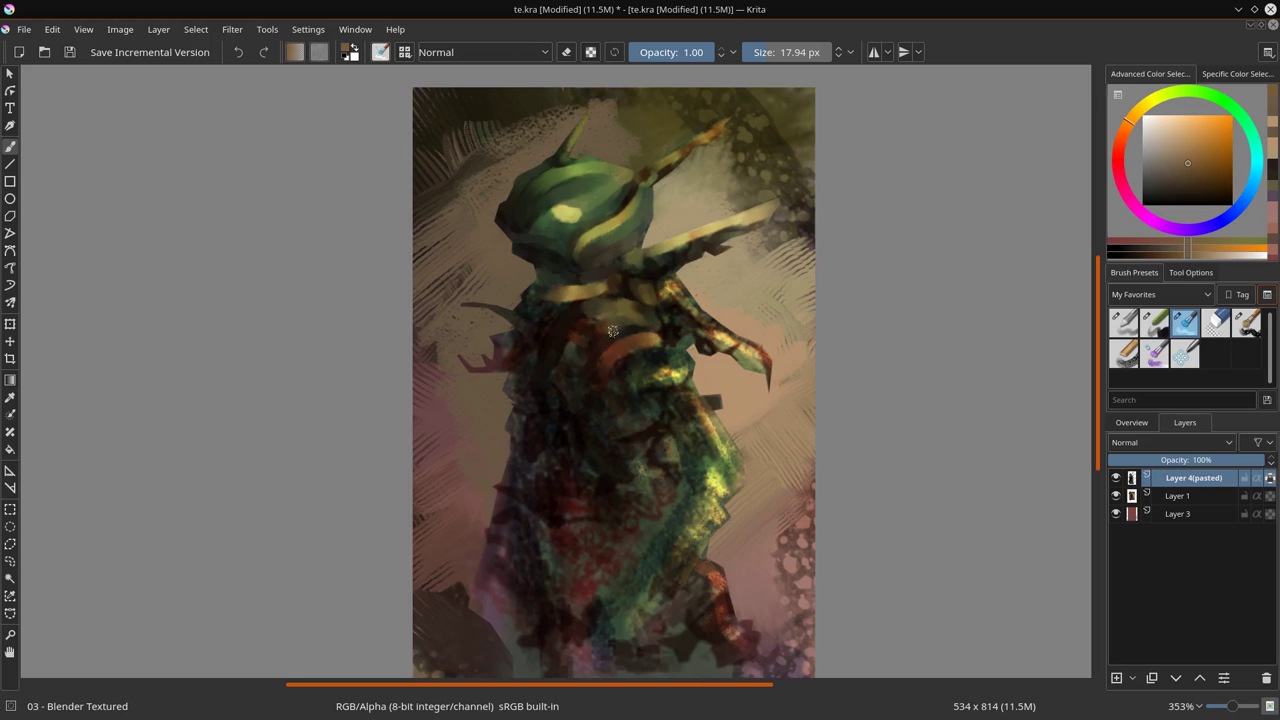
# - Paint yellow-green across the chest and a greenish stroke along the claw
pyautogui.press(']')
pyautogui.press(']')
pyautogui.press('[')
pyautogui.press(']')
pyautogui.press(']')
pyautogui.press(']')
pyautogui.moveTo(650, 377); pyautogui.dragTo(686, 352)
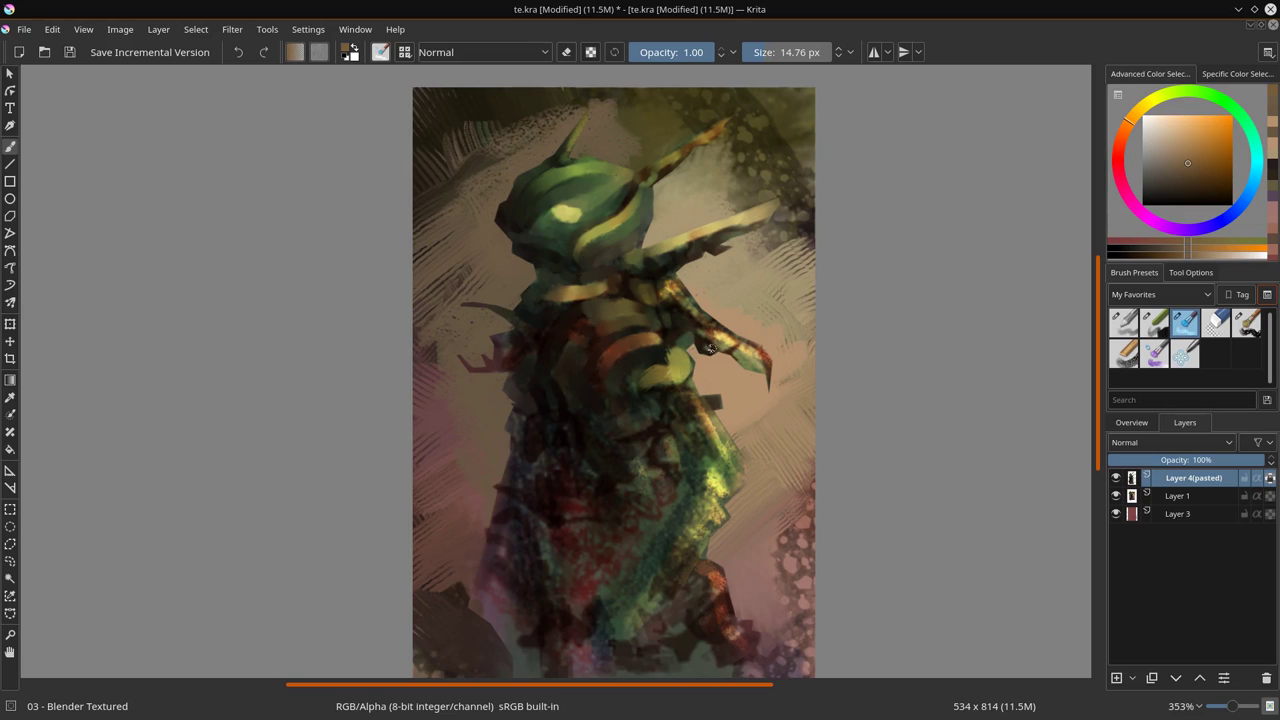
pyautogui.moveTo(713, 340); pyautogui.dragTo(752, 354)
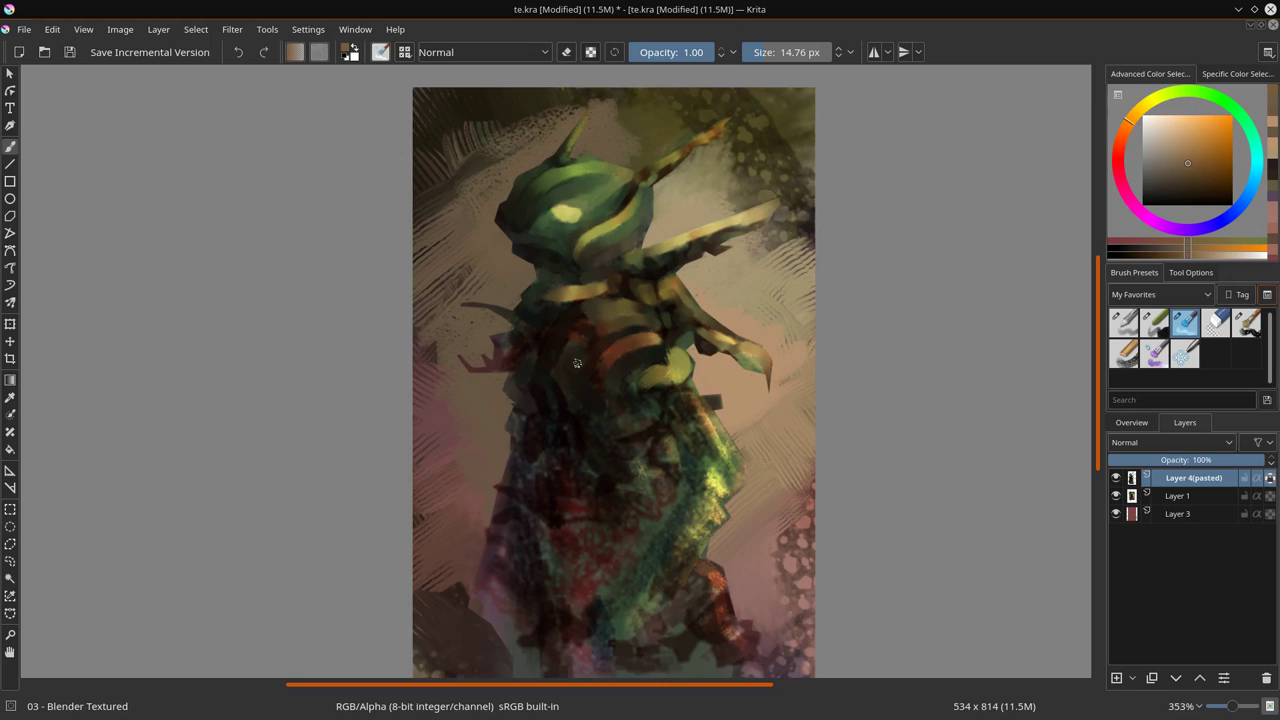
# - Add a lighter yellow-green chest stroke, then switch to the 05 - Dry Bristles Eroded Color Dodge brush
pyautogui.press(']')
pyautogui.press('[')
pyautogui.press(']')
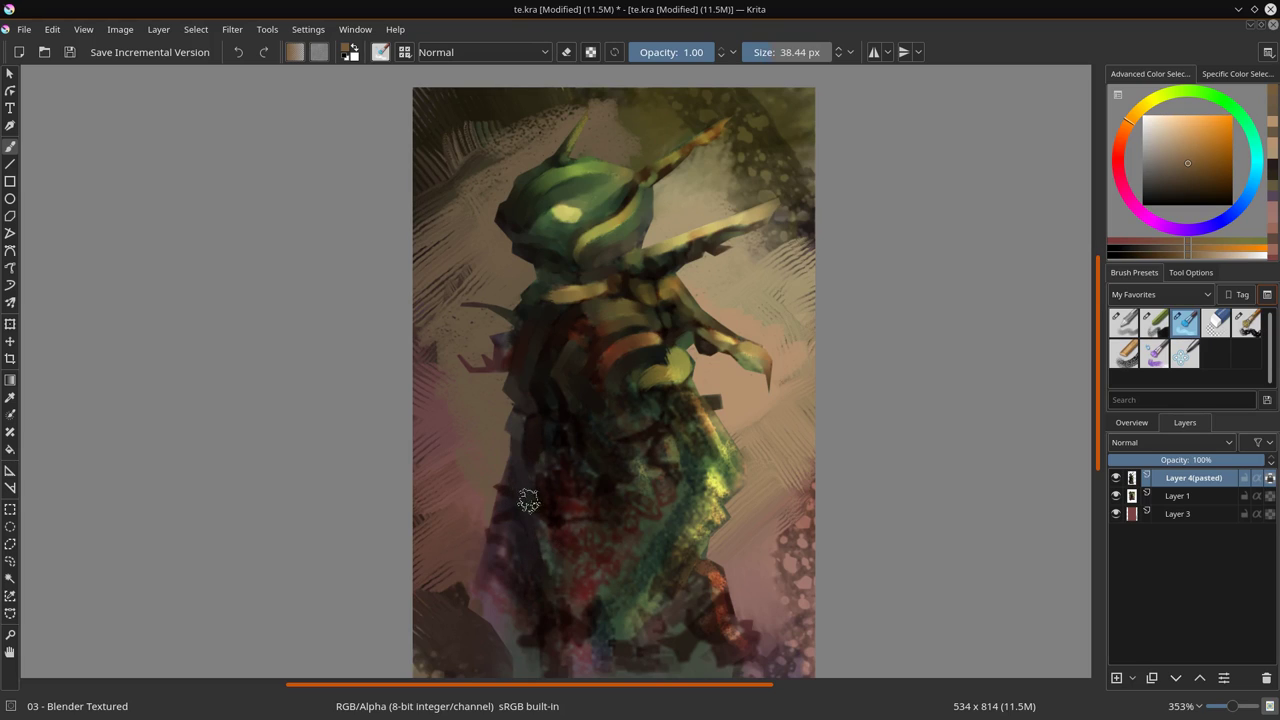
pyautogui.press(']')
pyautogui.press(']')
pyautogui.press('[')
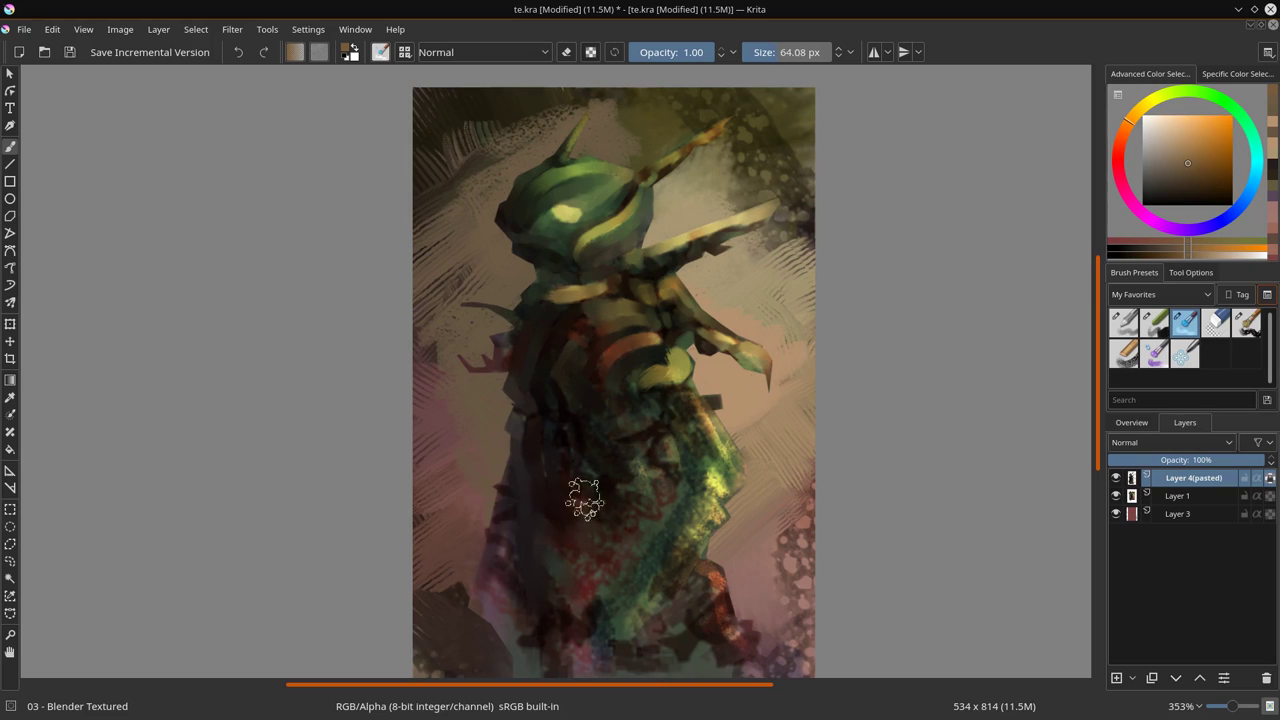
pyautogui.press(']')
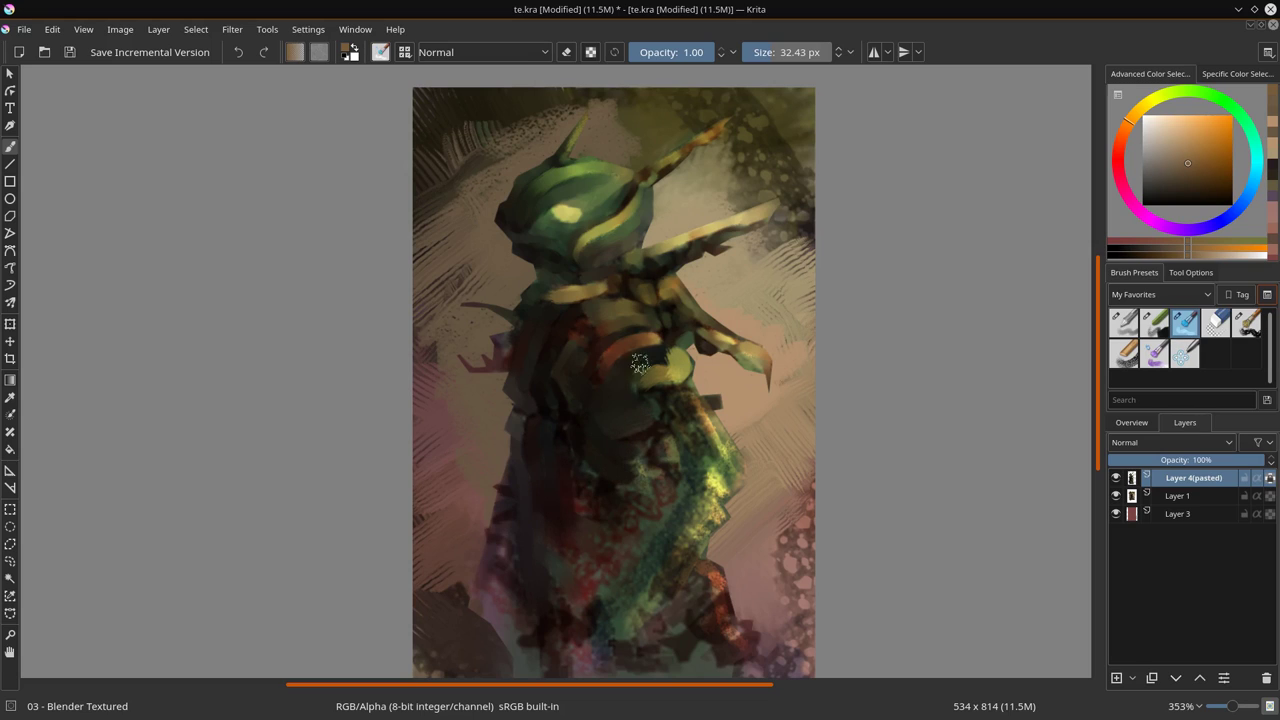
pyautogui.press('[')
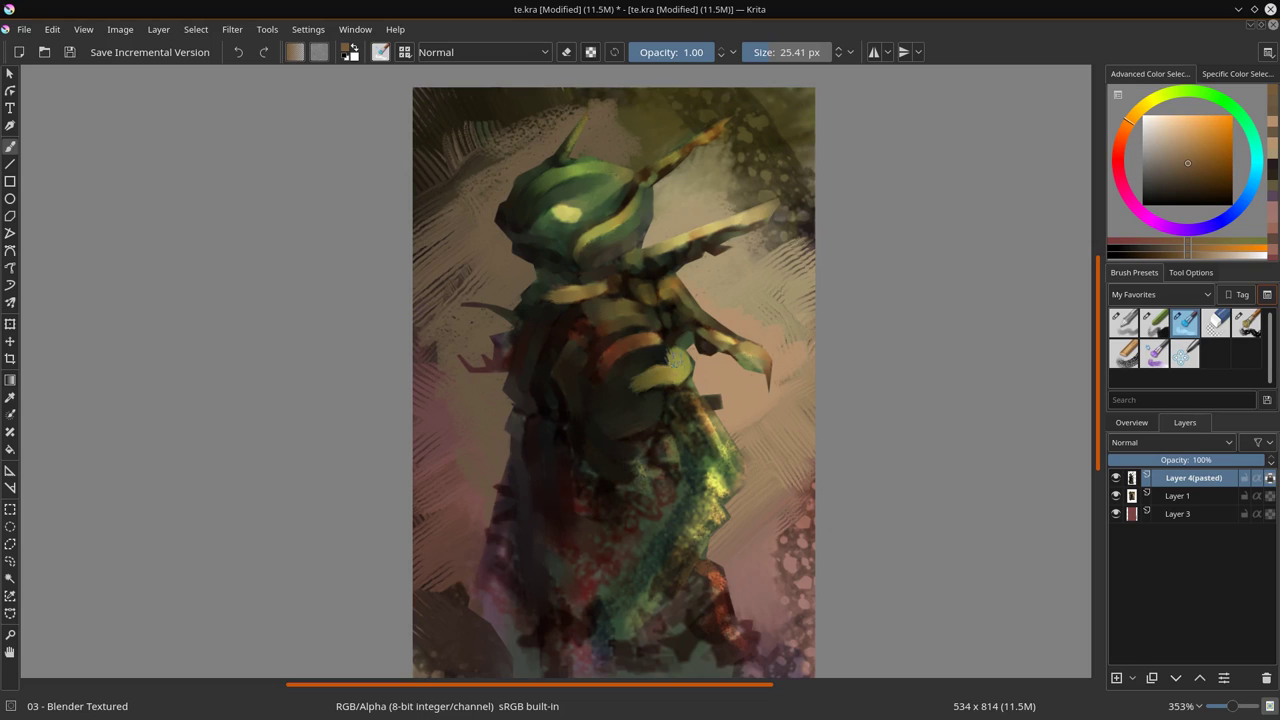
pyautogui.moveTo(660, 382); pyautogui.dragTo(675, 358)
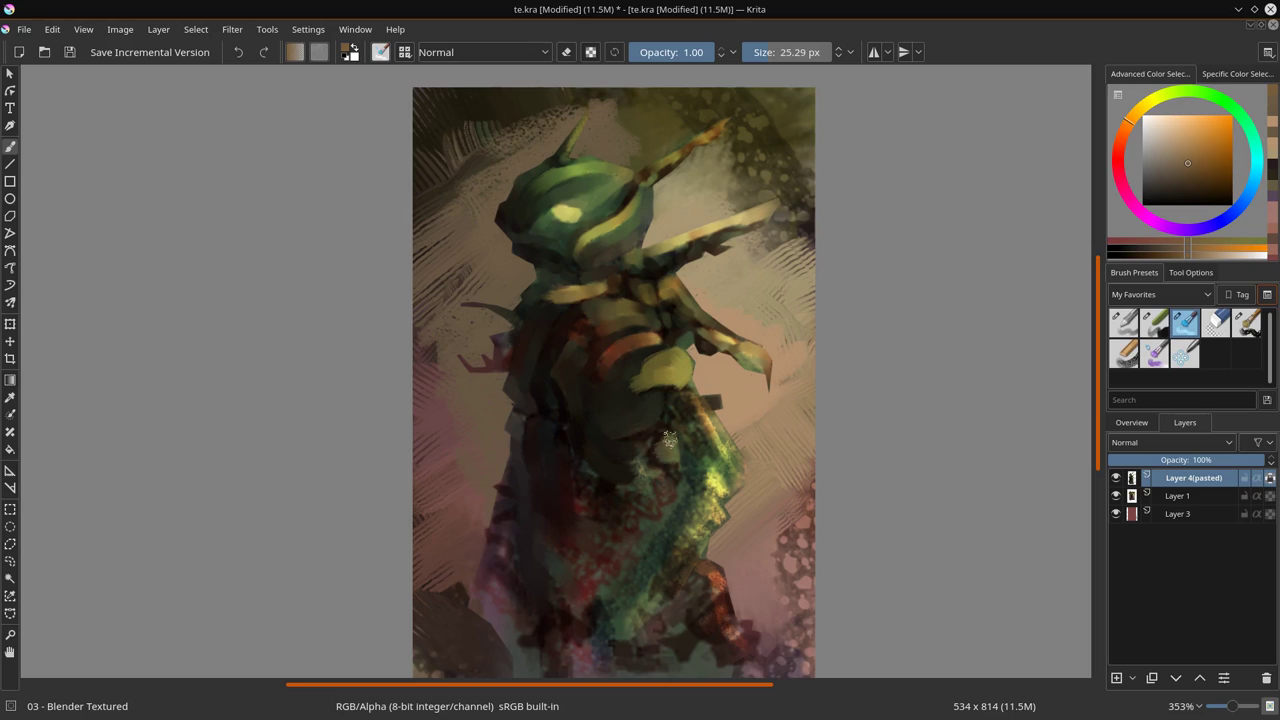
pyautogui.press('/')
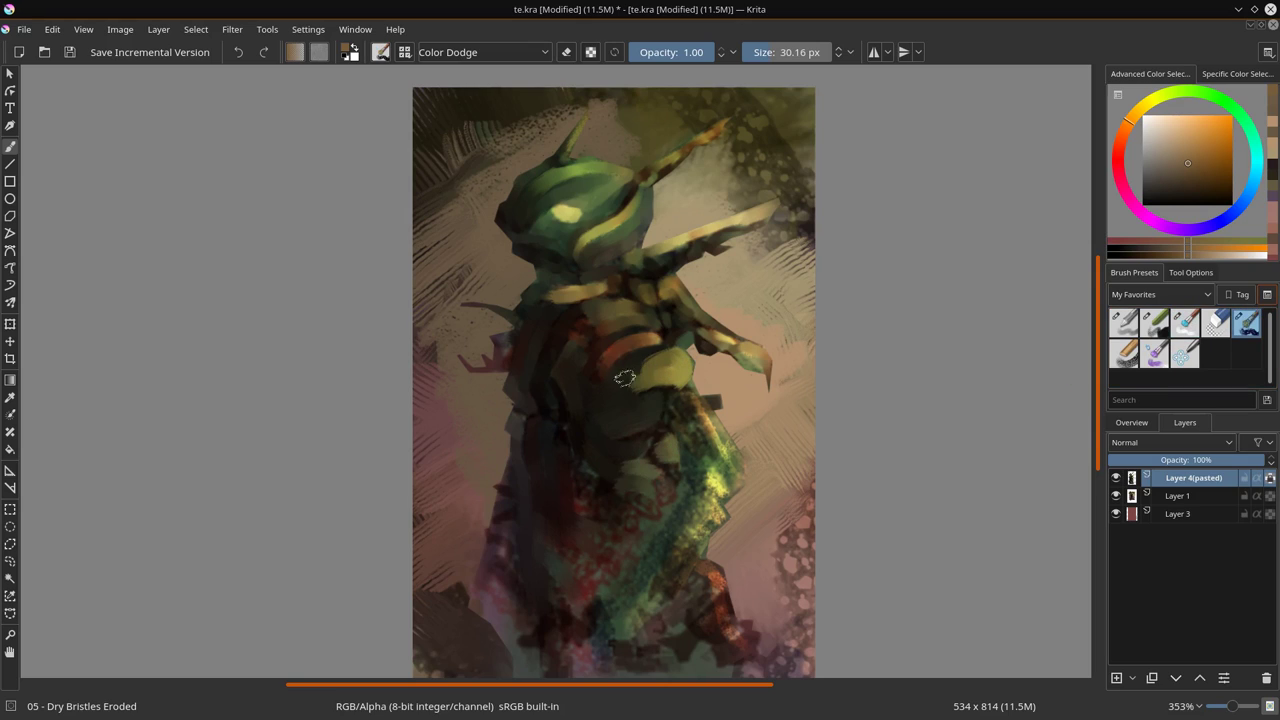
# - Paint bright orange Color Dodge highlights across the chest, upper chest and shoulder
pyautogui.moveTo(620, 378); pyautogui.dragTo(688, 365)
pyautogui.press('[')
pyautogui.moveTo(643, 316); pyautogui.dragTo(590, 288)
pyautogui.moveTo(672, 248)
pyautogui.mouseDown()
pyautogui.moveTo(731, 345)
pyautogui.moveTo(768, 360)
pyautogui.mouseUp()
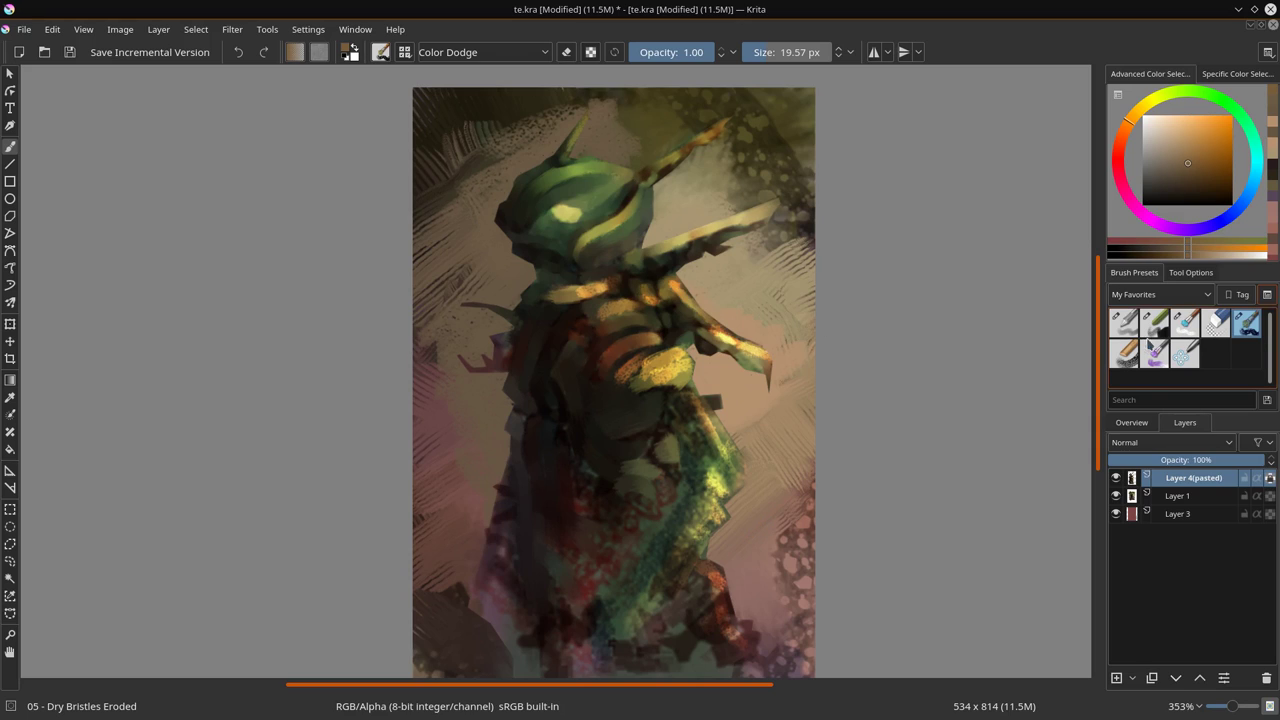
# - With 03 - Blender Textured, blend darker green strokes down the lower torso and legs
pyautogui.click(1184, 321)
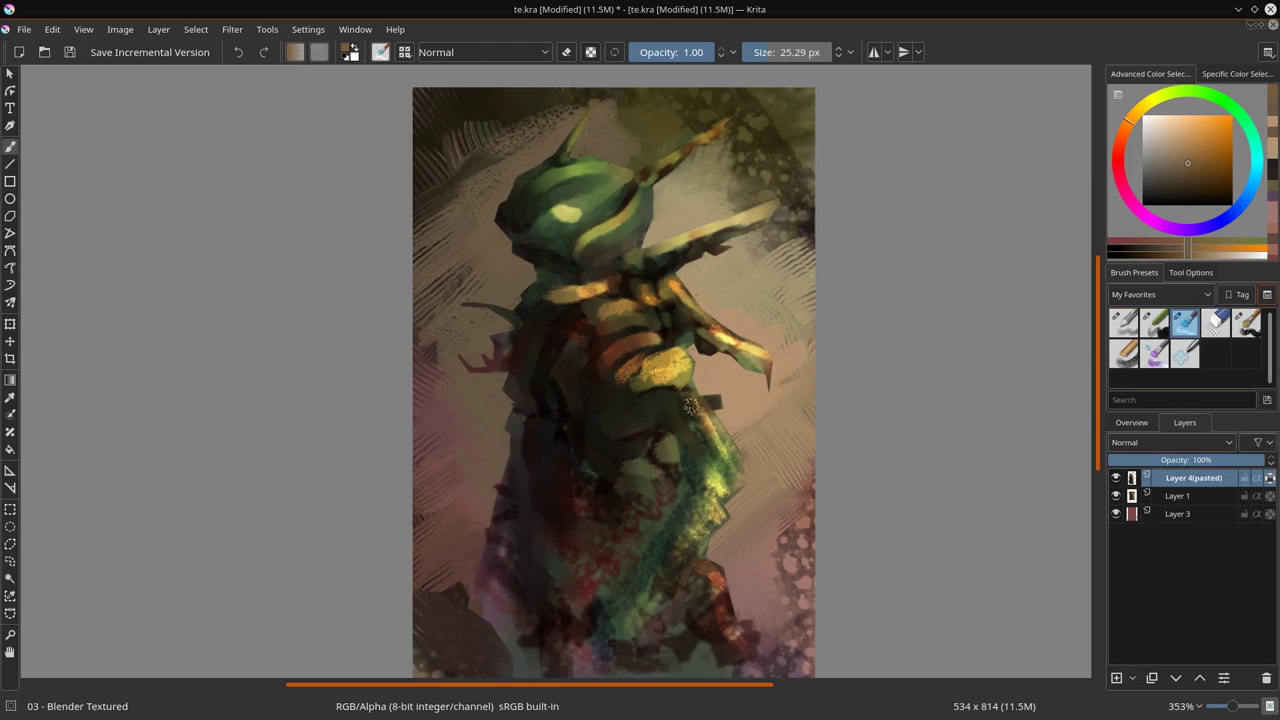
pyautogui.press('[')
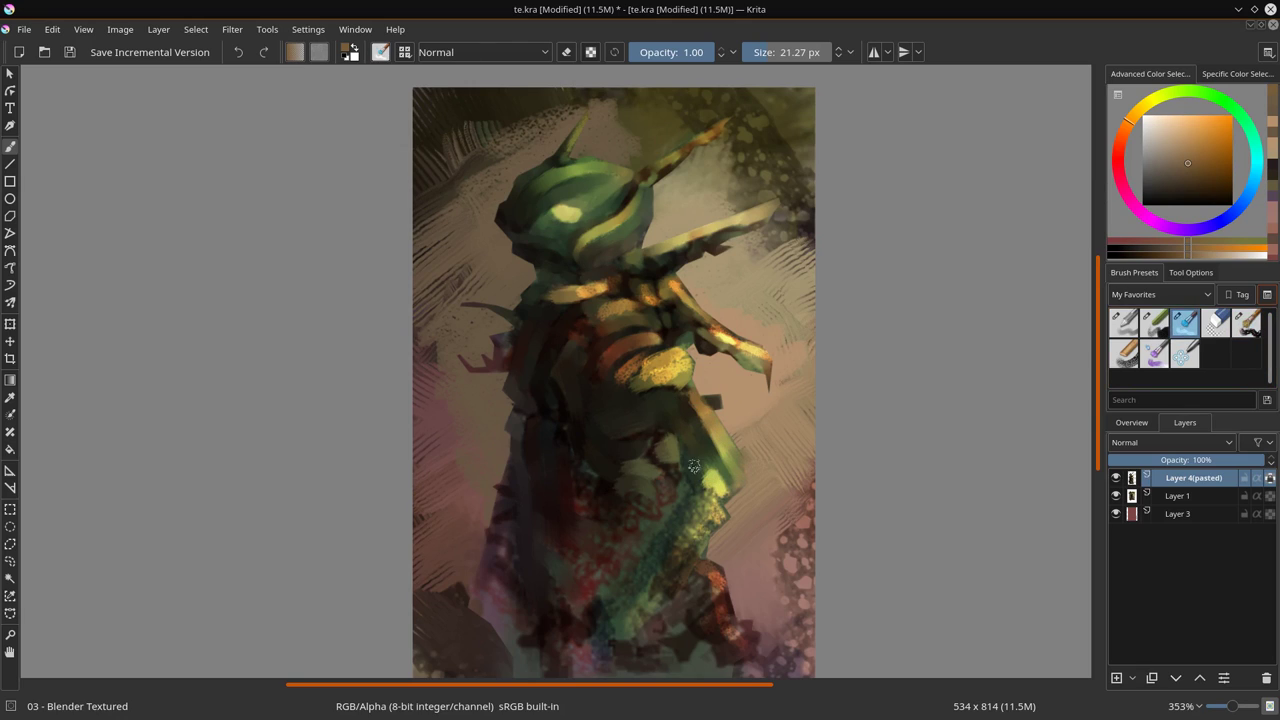
pyautogui.moveTo(712, 480)
pyautogui.mouseDown()
pyautogui.moveTo(659, 445)
pyautogui.moveTo(697, 560)
pyautogui.mouseUp()
pyautogui.press(']')
pyautogui.press(']')
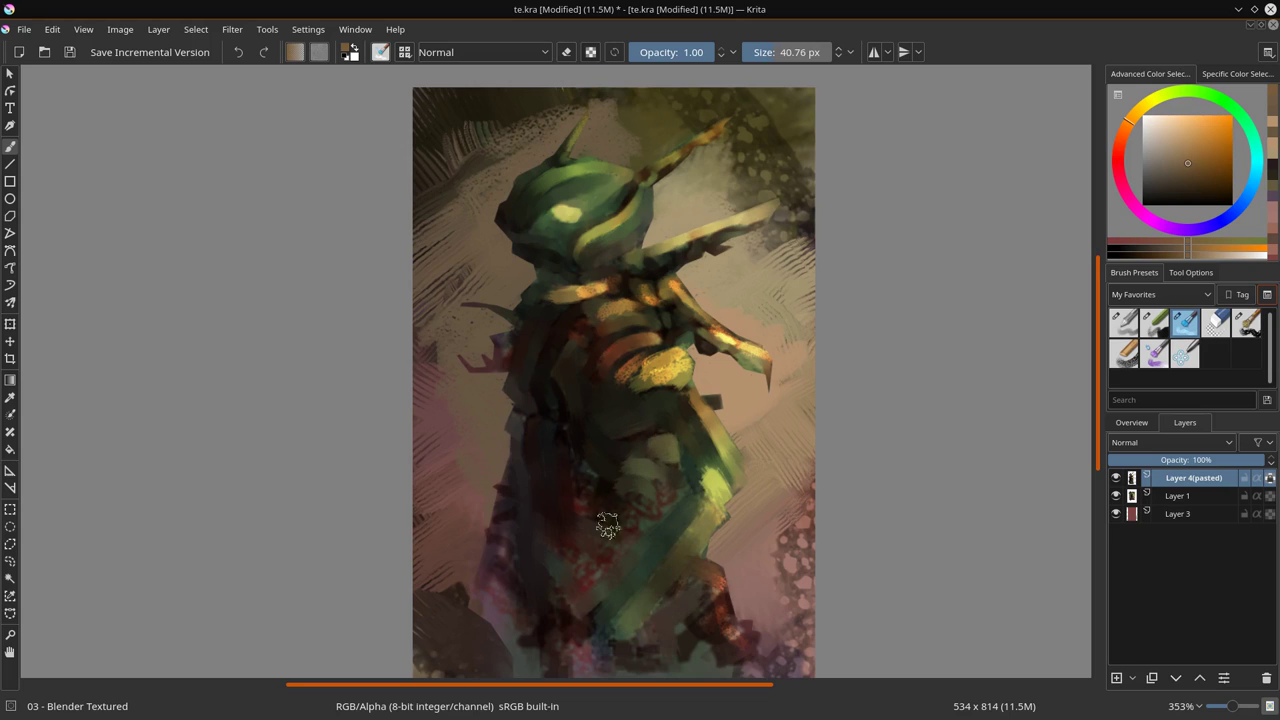
pyautogui.press(']')
pyautogui.press(']')
pyautogui.press(']')
pyautogui.moveTo(600, 630); pyautogui.dragTo(650, 500)
pyautogui.press('[')
pyautogui.press('[')
pyautogui.press('[')
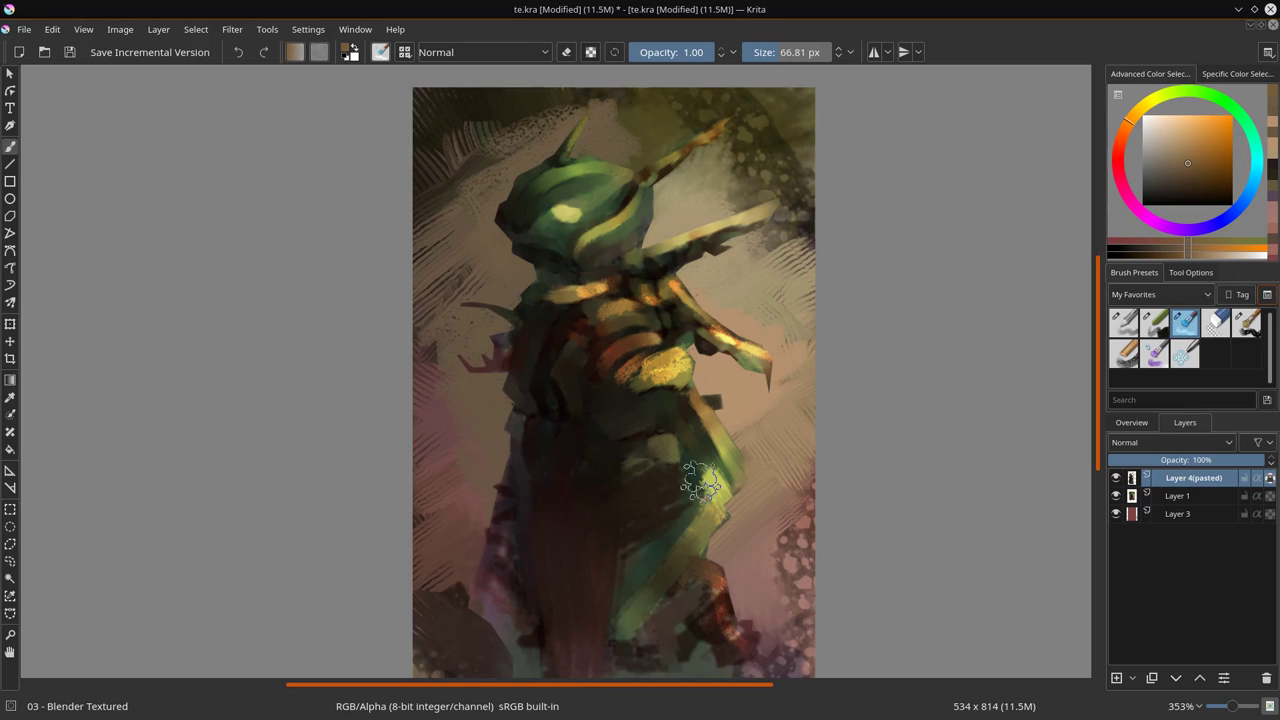
pyautogui.hotkey('ctrl', 'z')
pyautogui.press('[')
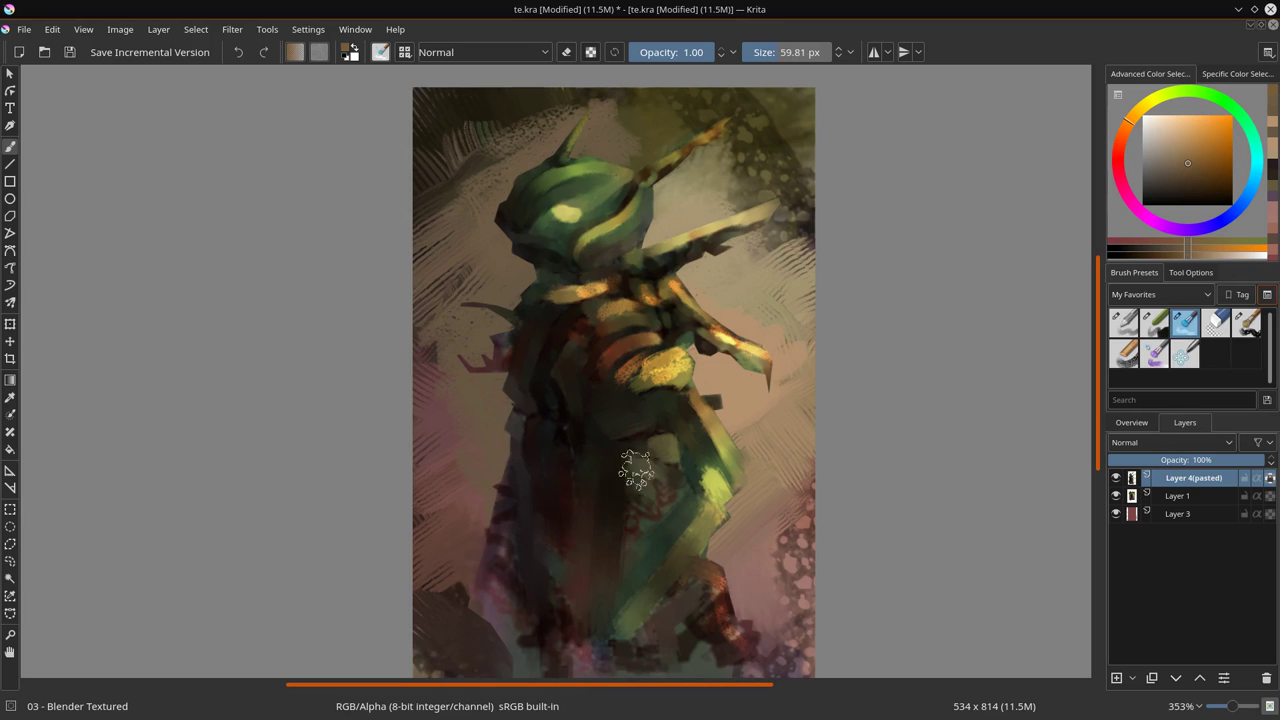
pyautogui.press('[')
pyautogui.press('[')
pyautogui.moveTo(608, 493)
pyautogui.mouseDown()
pyautogui.moveTo(572, 626)
pyautogui.moveTo(543, 663)
pyautogui.moveTo(517, 580)
pyautogui.mouseUp()
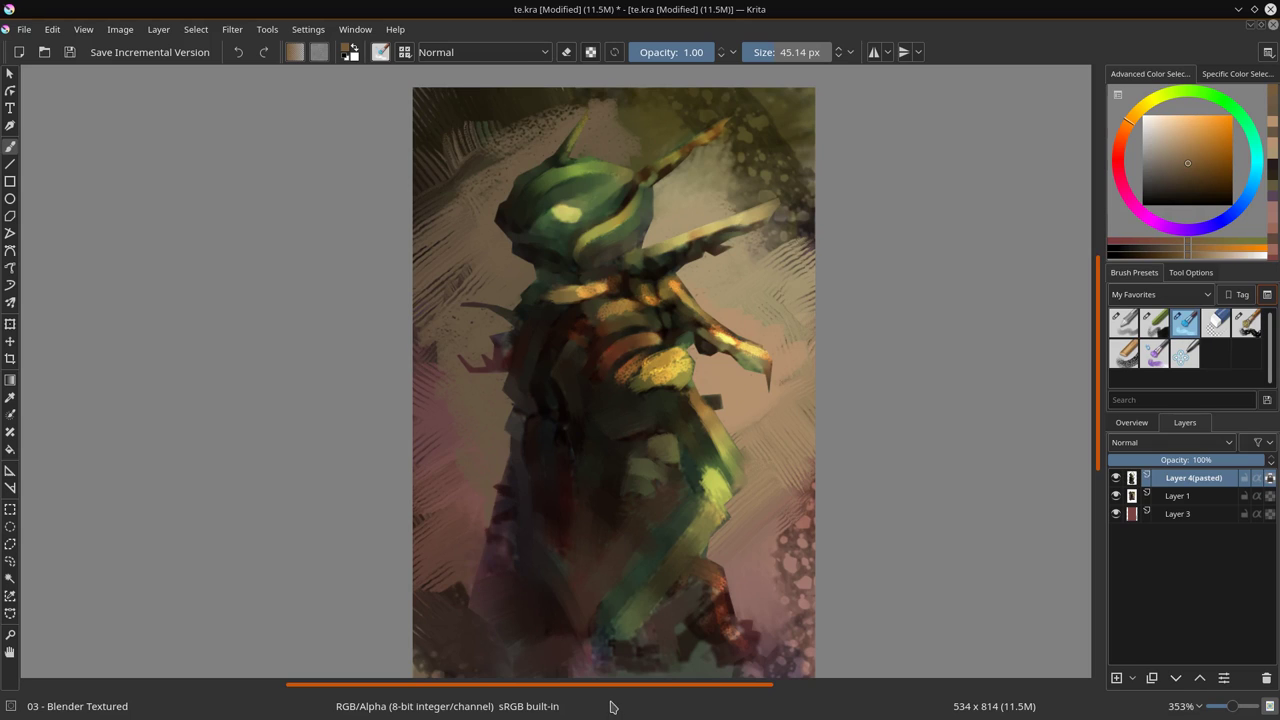
# - Try reddish Chalk Details strokes on Layer 1's lower left, then undo them
pyautogui.click(1178, 496)
pyautogui.click(1154, 321)
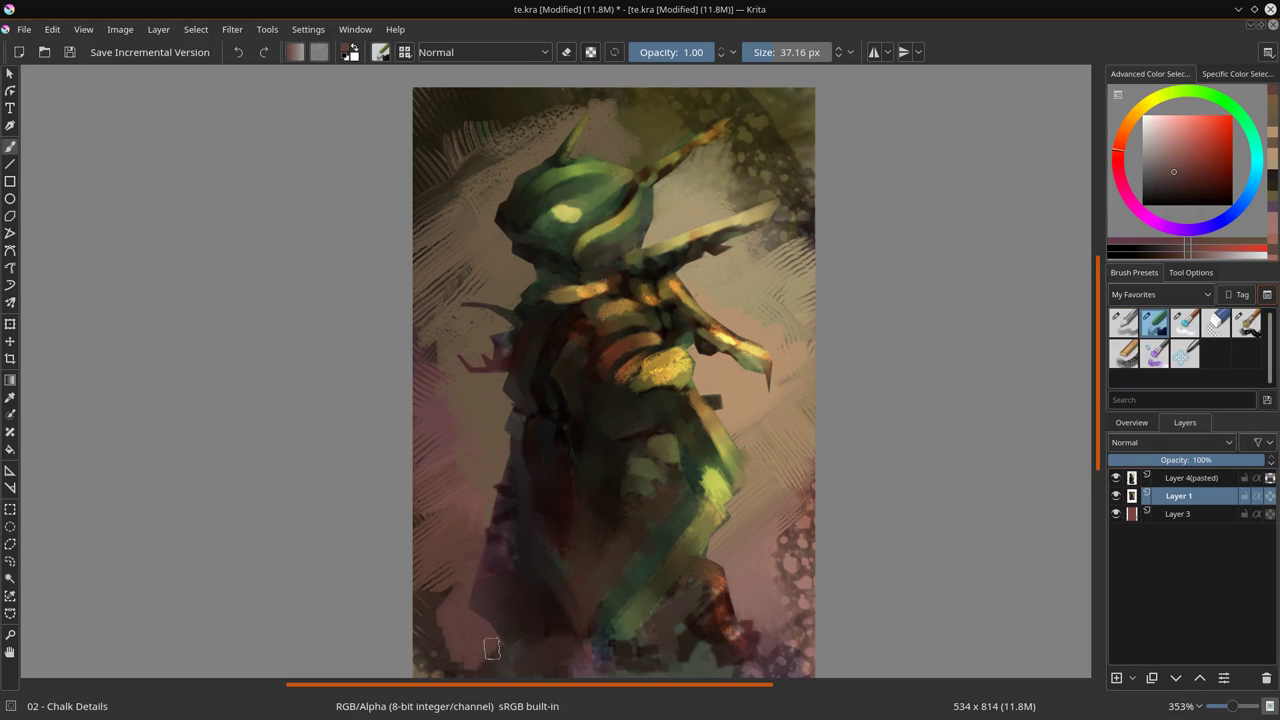
pyautogui.moveTo(474, 651); pyautogui.dragTo(449, 609)
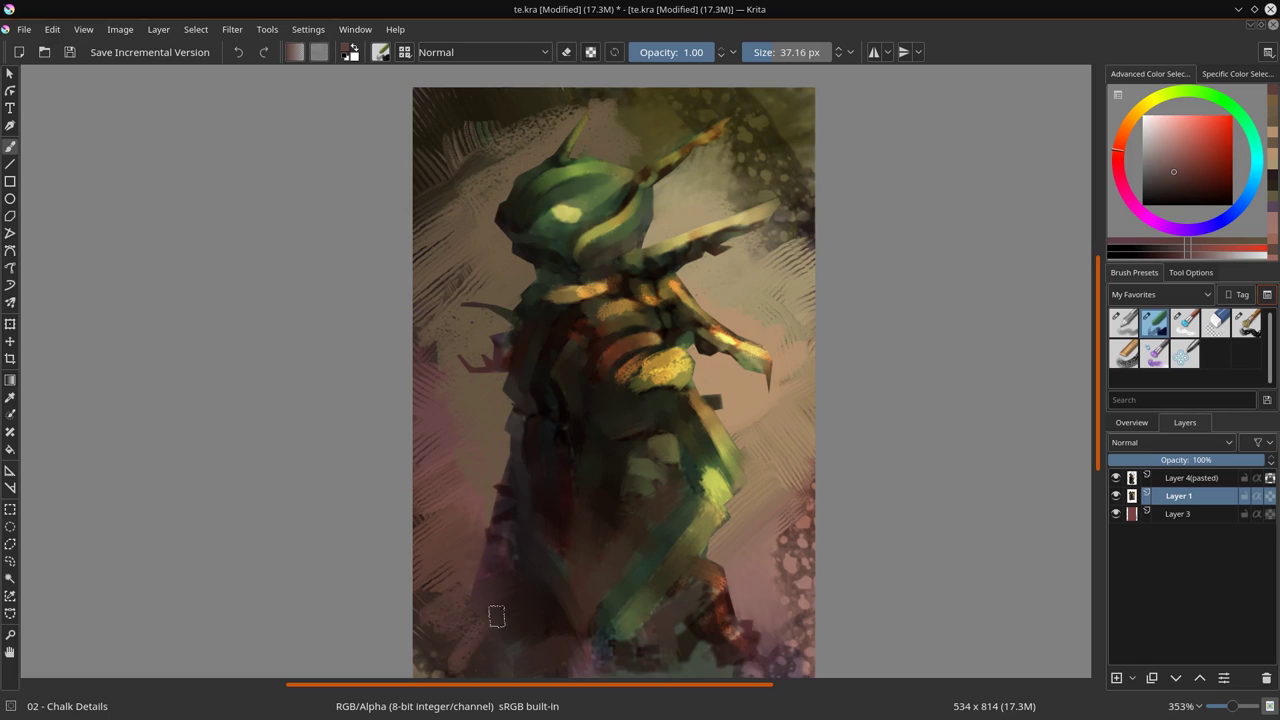
pyautogui.hotkey('ctrl', 'z')
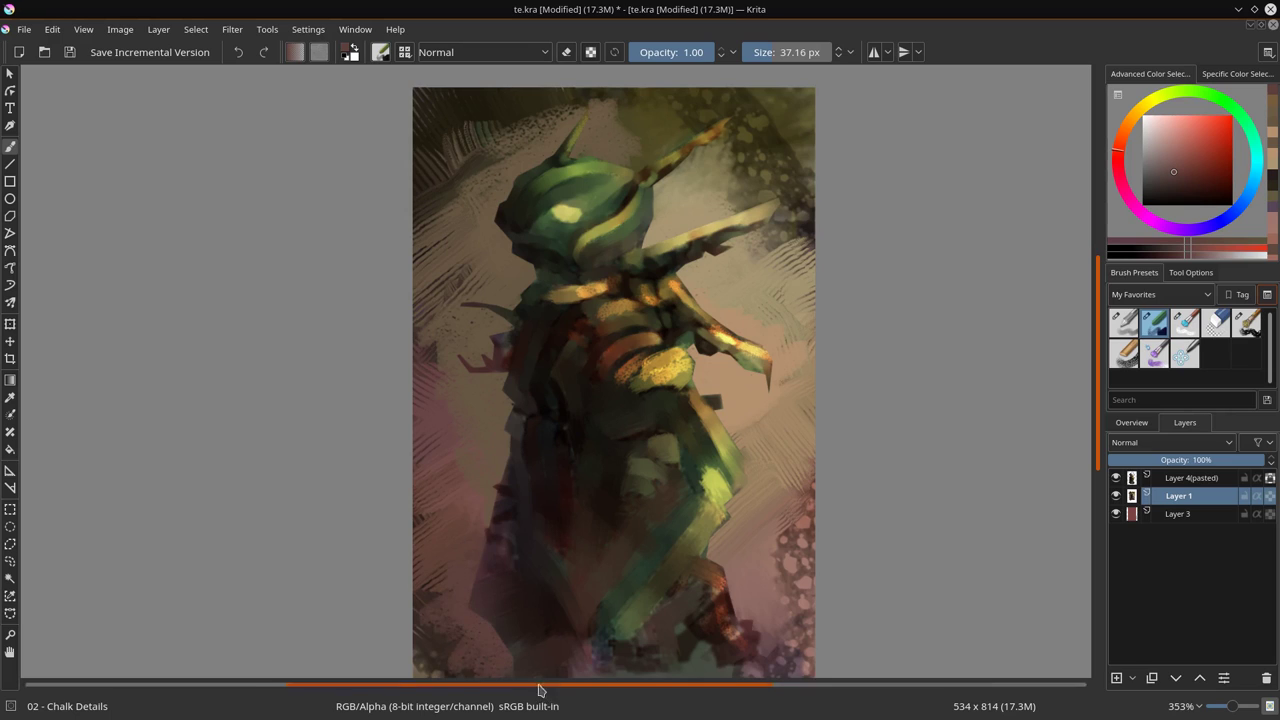
# - Pick a darker pink and smudge the mech's right side with Blender Textured on Layer 4(pasted)
pyautogui.keyDown('ctrl'); pyautogui.click(793, 640); pyautogui.keyUp('ctrl')
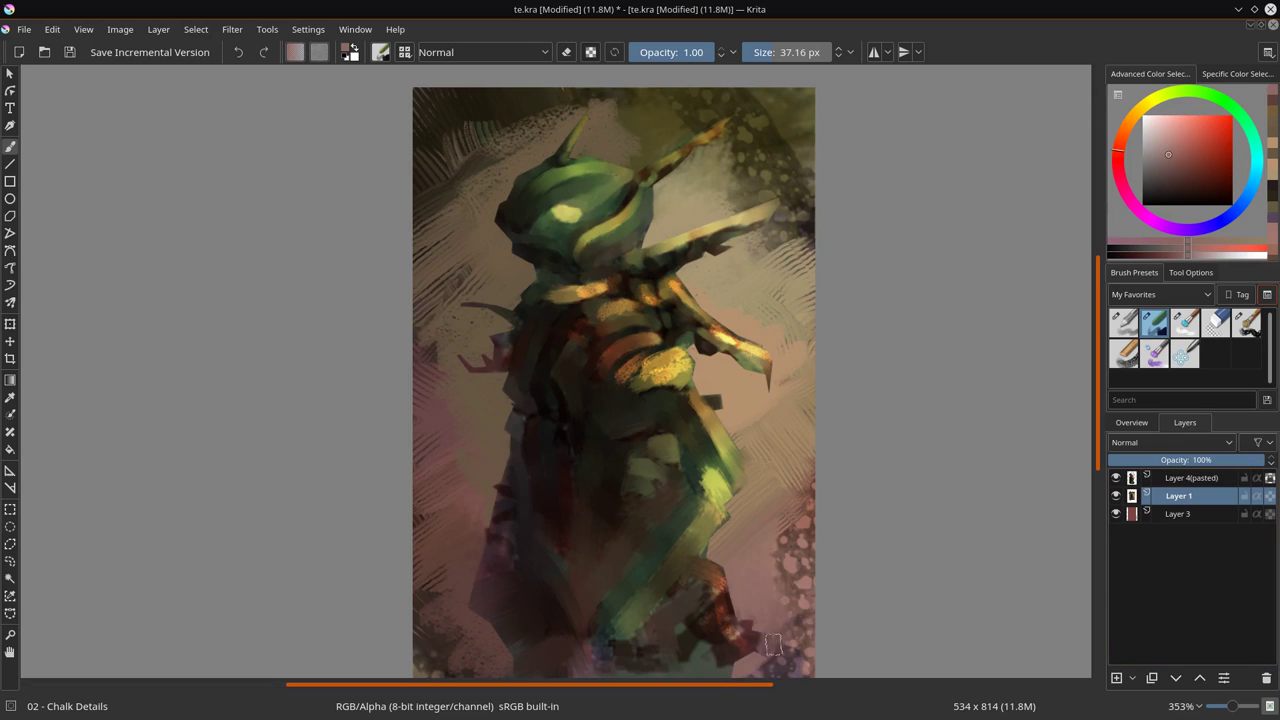
pyautogui.scroll(-2, 903, 466)
pyautogui.keyDown('ctrl'); pyautogui.scroll(-1, 894, 491); pyautogui.keyUp('ctrl')
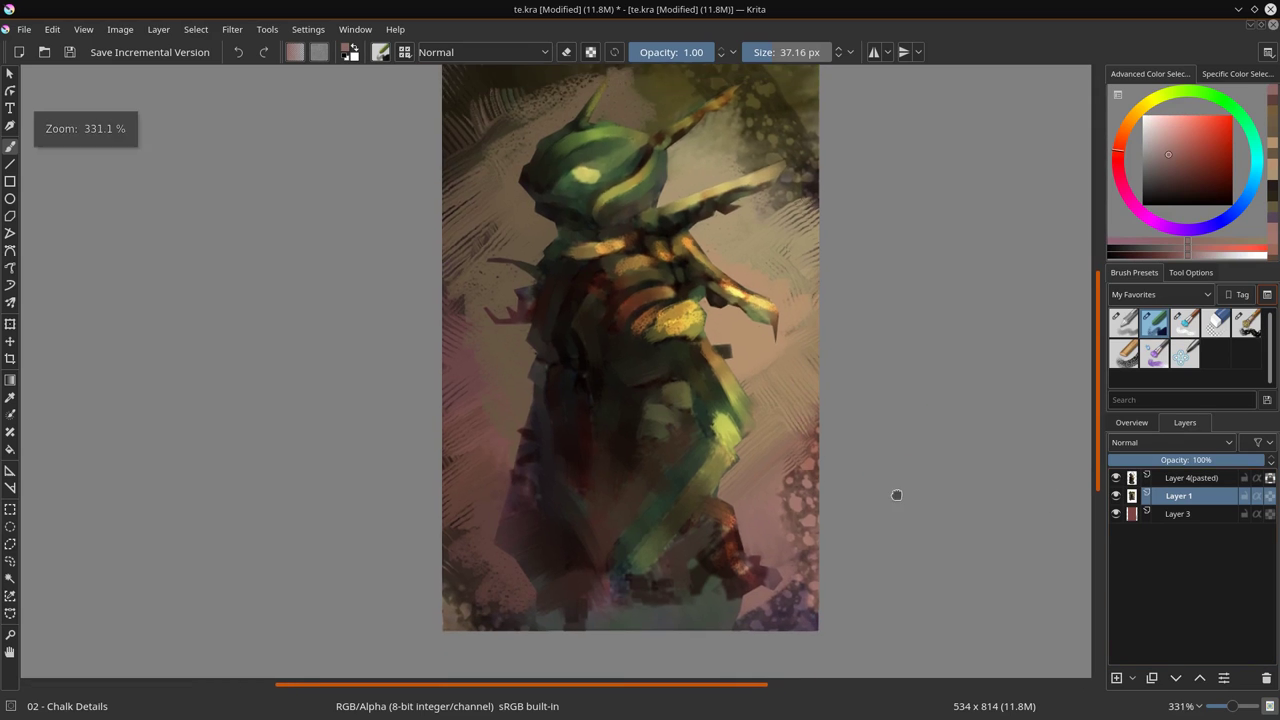
pyautogui.keyDown('ctrl'); pyautogui.scroll(-1, 919, 430); pyautogui.keyUp('ctrl')
pyautogui.scroll(1, 919, 430)
pyautogui.keyDown('ctrl'); pyautogui.click(520, 615); pyautogui.keyUp('ctrl')
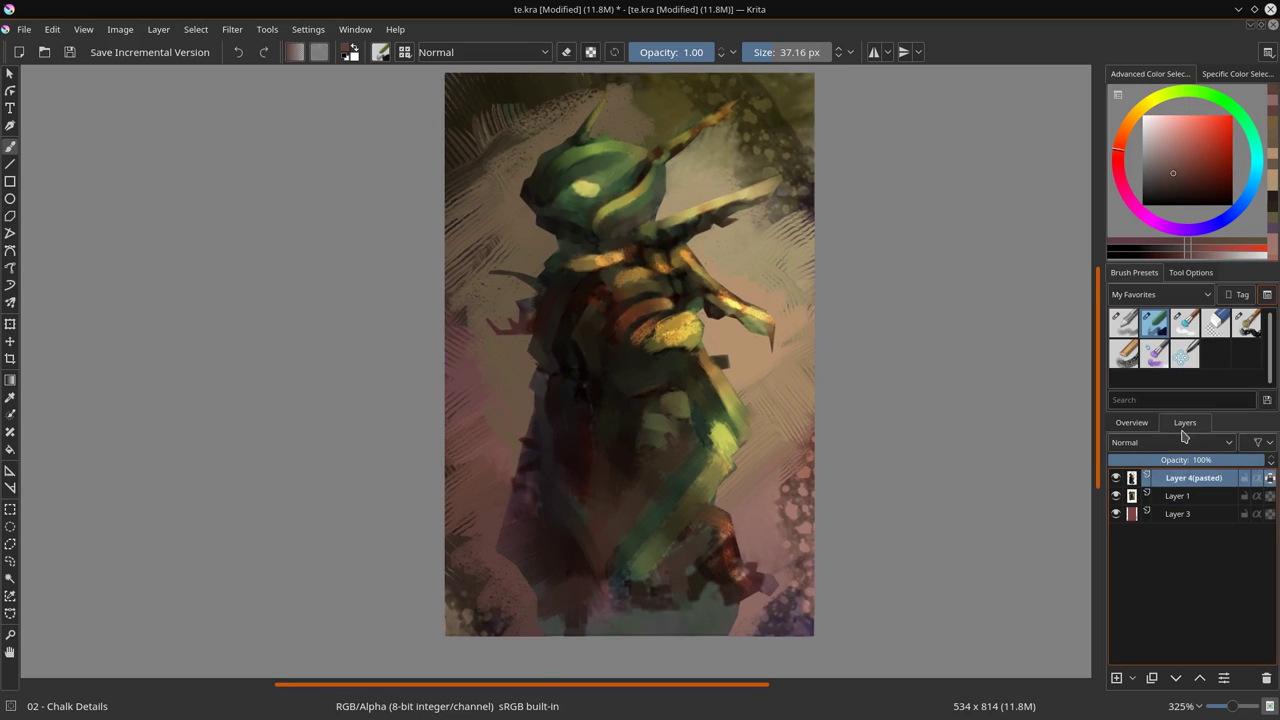
pyautogui.click(1190, 478)
pyautogui.click(1185, 322)
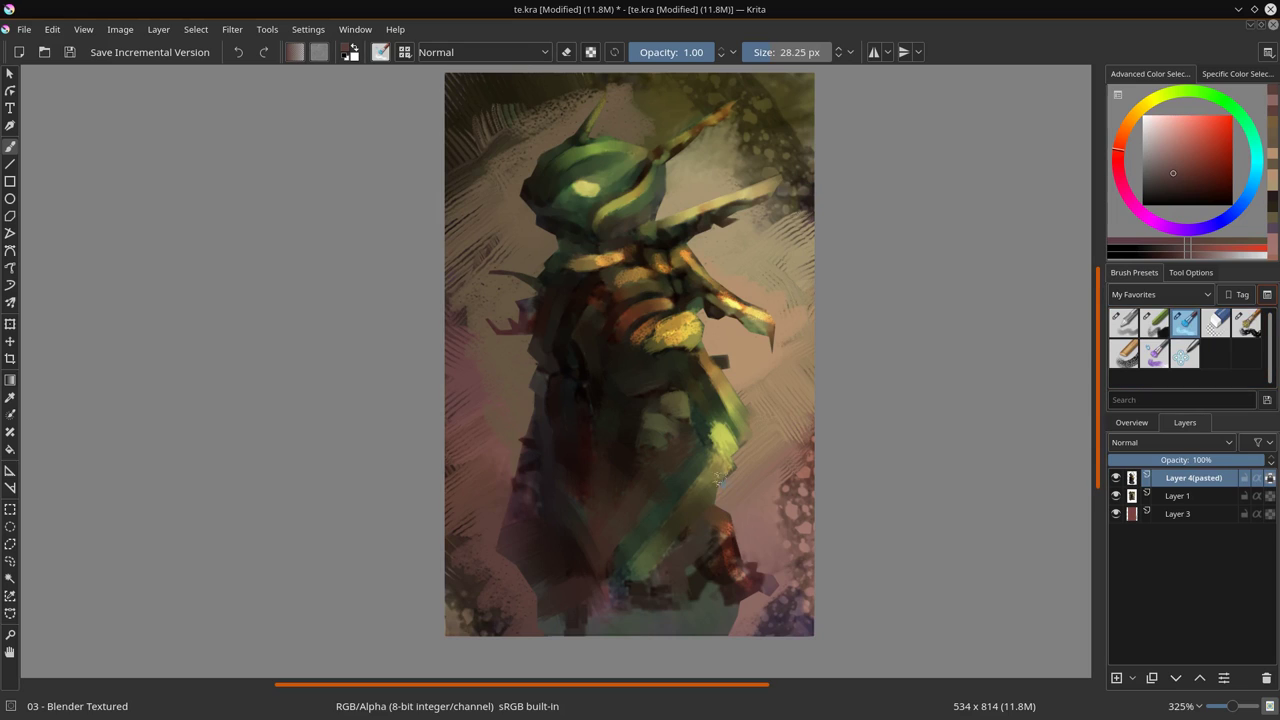
pyautogui.moveTo(720, 412)
pyautogui.mouseDown()
pyautogui.moveTo(732, 540)
pyautogui.moveTo(699, 577)
pyautogui.mouseUp()
pyautogui.press('[')
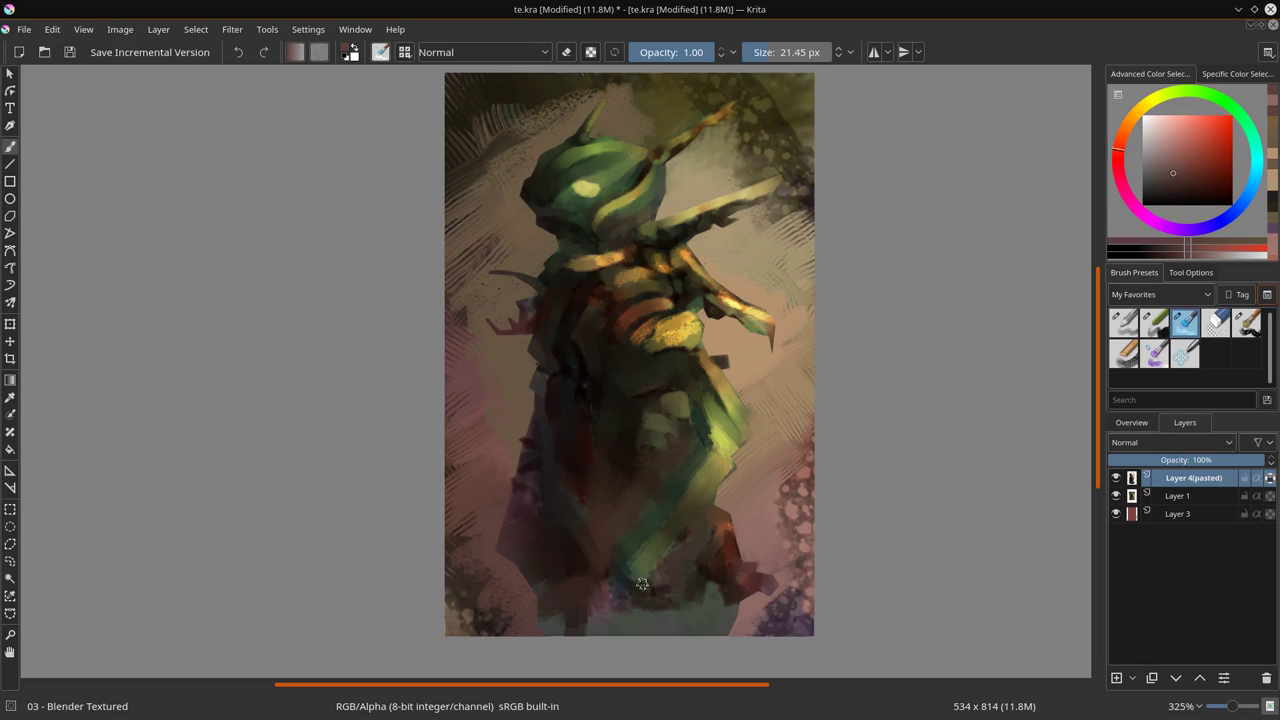
# - Paint dark blue Multiply strokes across the lower robe with Dry Bristles Eroded
pyautogui.click(1250, 325)
pyautogui.click(483, 52)
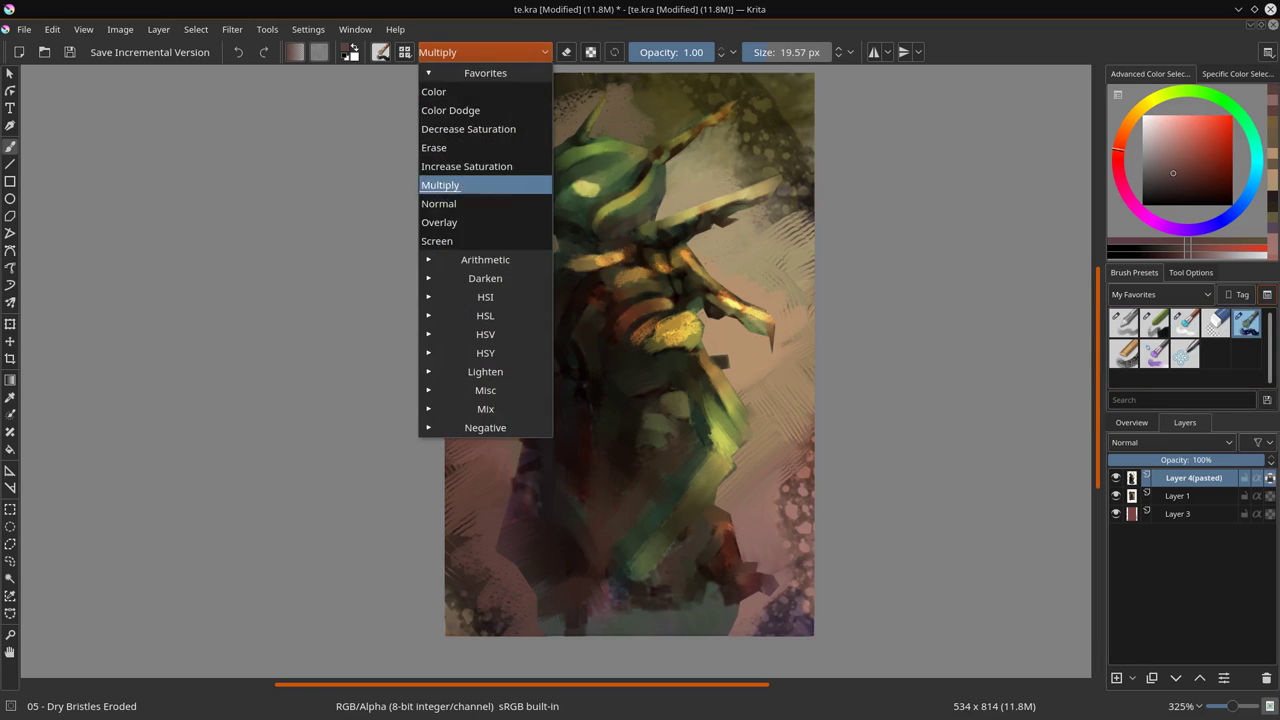
pyautogui.click(470, 183)
pyautogui.click(1224, 225)
pyautogui.moveTo(695, 452)
pyautogui.mouseDown()
pyautogui.moveTo(608, 556)
pyautogui.moveTo(661, 518)
pyautogui.mouseUp()
pyautogui.moveTo(694, 583)
pyautogui.mouseDown()
pyautogui.moveTo(700, 620)
pyautogui.moveTo(586, 594)
pyautogui.moveTo(560, 620)
pyautogui.mouseUp()
# - Darken the robe's left side with a smaller brush, then restore Normal blending
pyautogui.moveTo(615, 385); pyautogui.dragTo(593, 413)
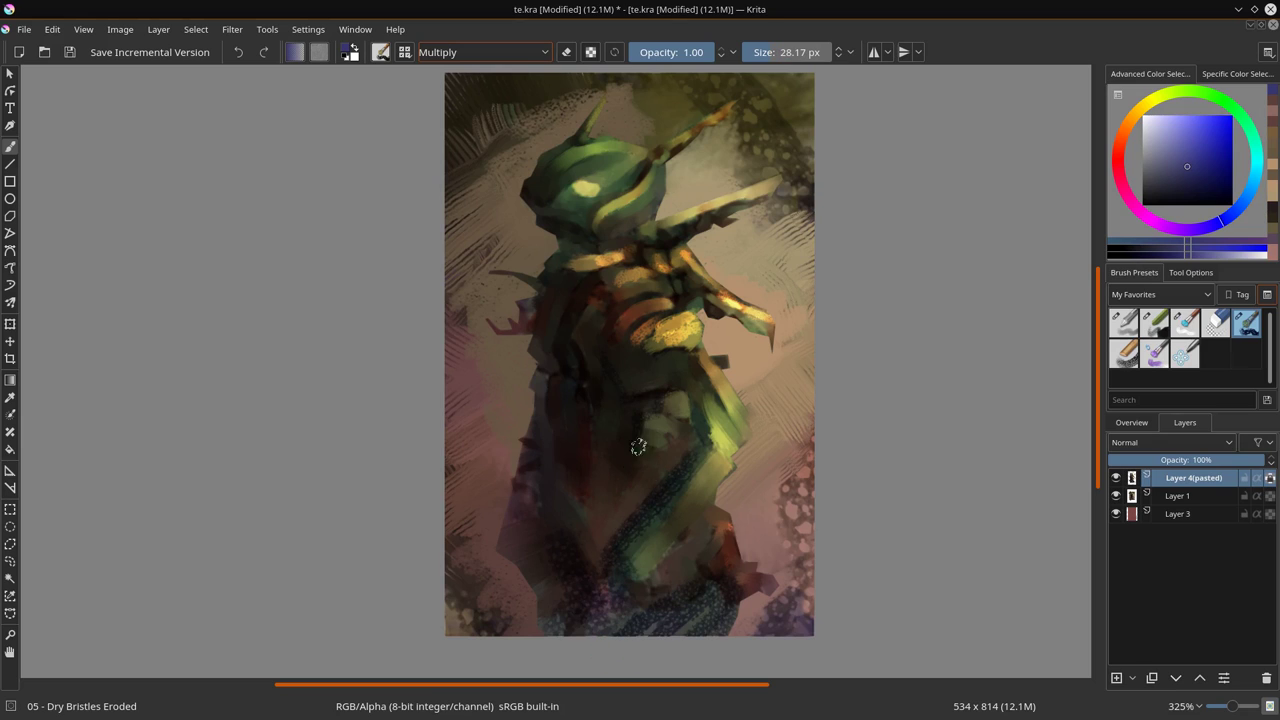
pyautogui.moveTo(534, 423)
pyautogui.mouseDown()
pyautogui.moveTo(531, 374)
pyautogui.moveTo(541, 570)
pyautogui.mouseUp()
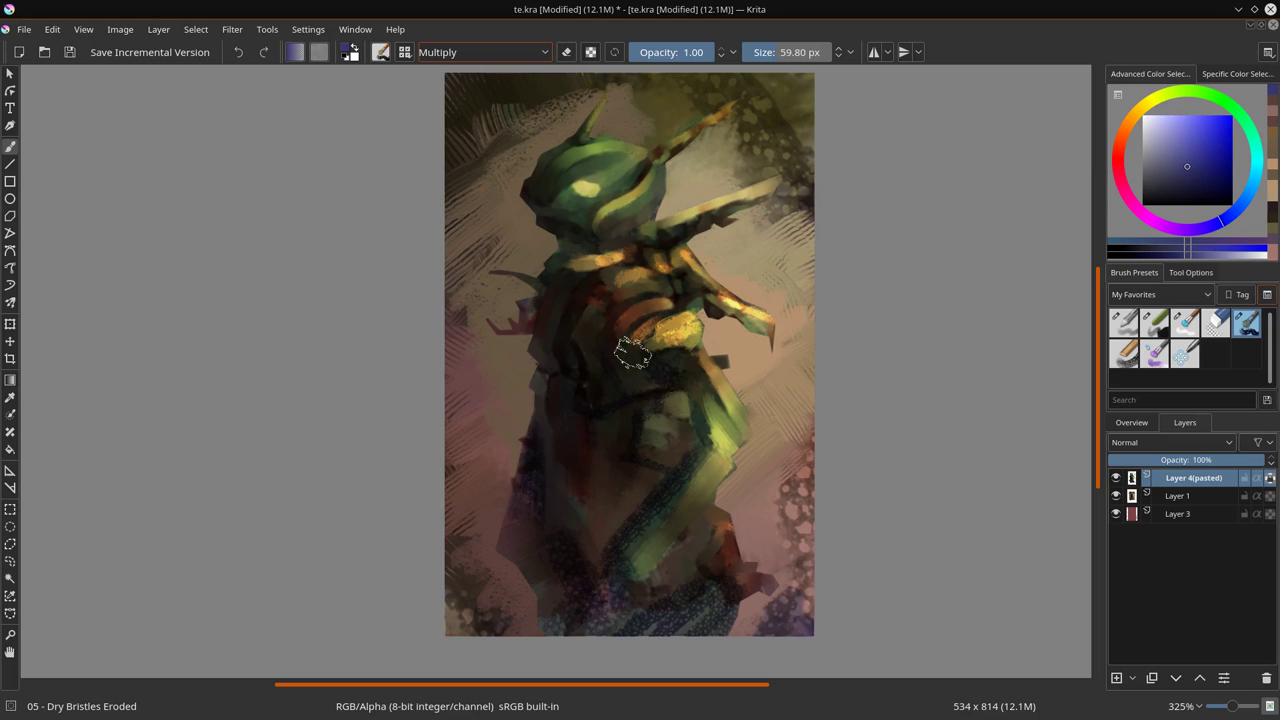
pyautogui.moveTo(600, 349); pyautogui.dragTo(660, 312)
pyautogui.click(514, 52)
pyautogui.click(440, 203)
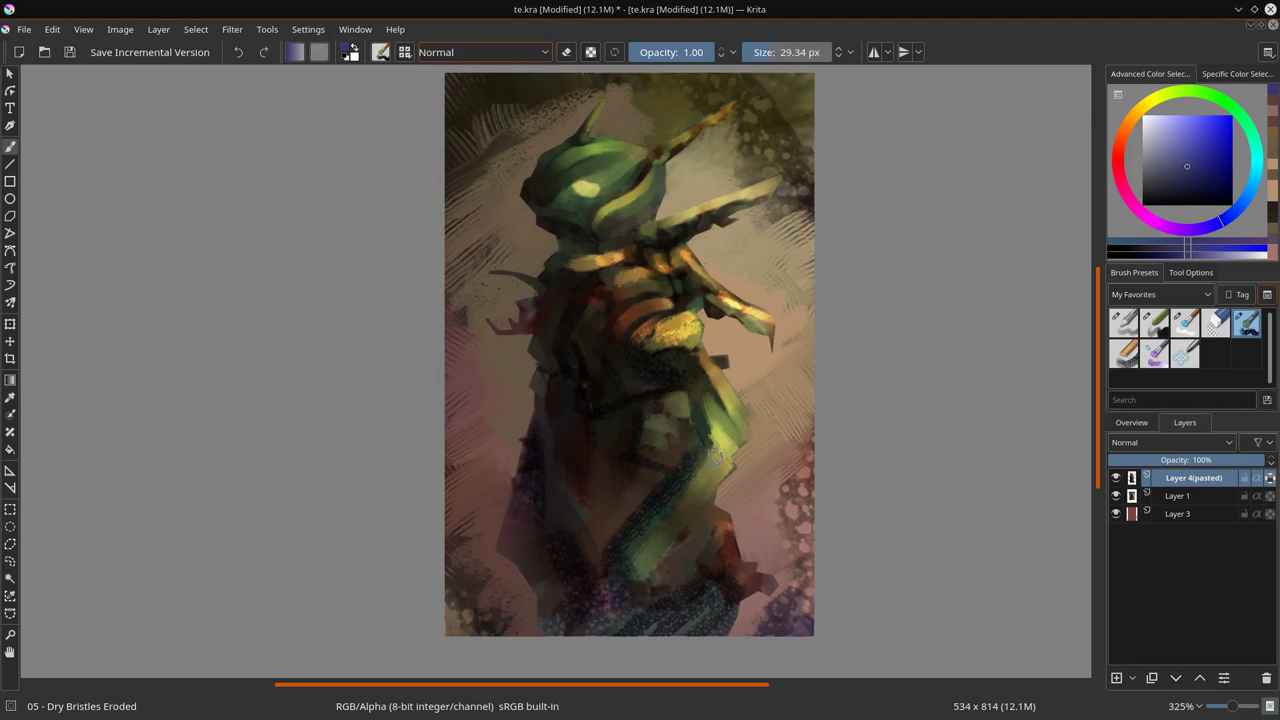
# - Paint yellow-green bristle strokes near the foot and a diagonal stripe along the arm
pyautogui.keyDown('ctrl'); pyautogui.click(754, 458); pyautogui.keyUp('ctrl')
pyautogui.press('[')
pyautogui.press('[')
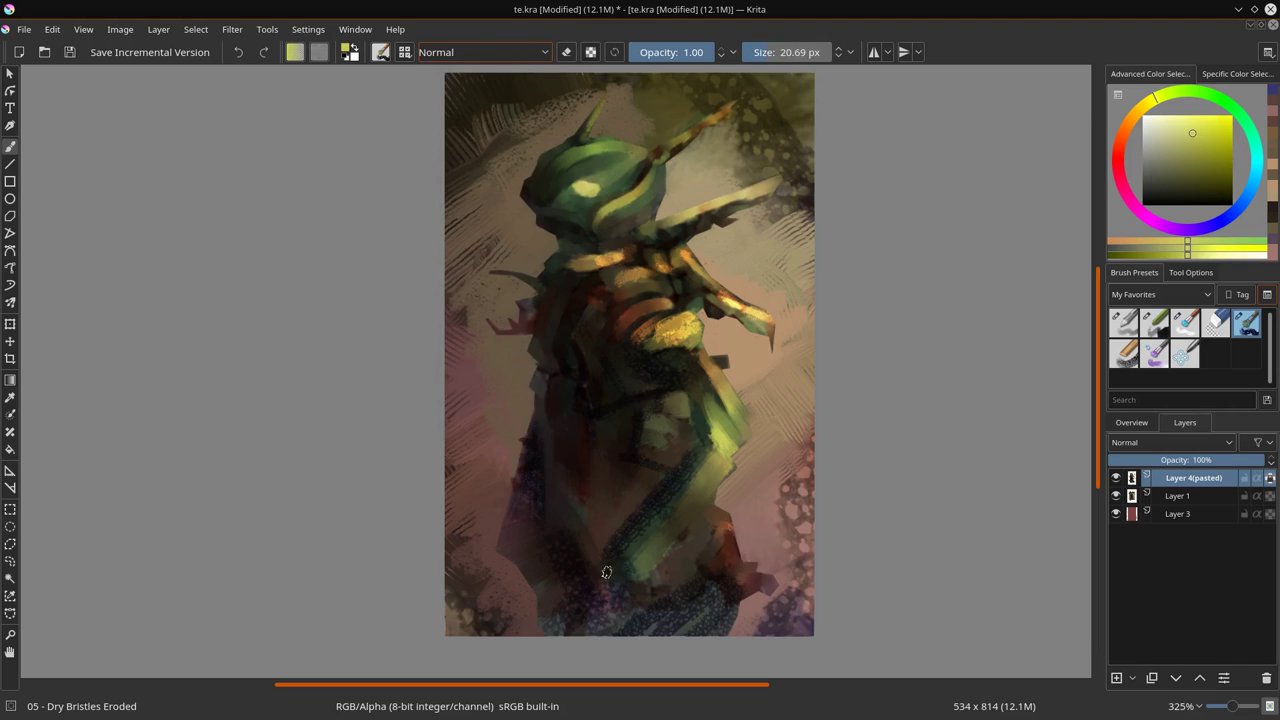
pyautogui.moveTo(606, 572)
pyautogui.mouseDown()
pyautogui.moveTo(578, 632)
pyautogui.moveTo(620, 590)
pyautogui.mouseUp()
pyautogui.press(']')
pyautogui.press(']')
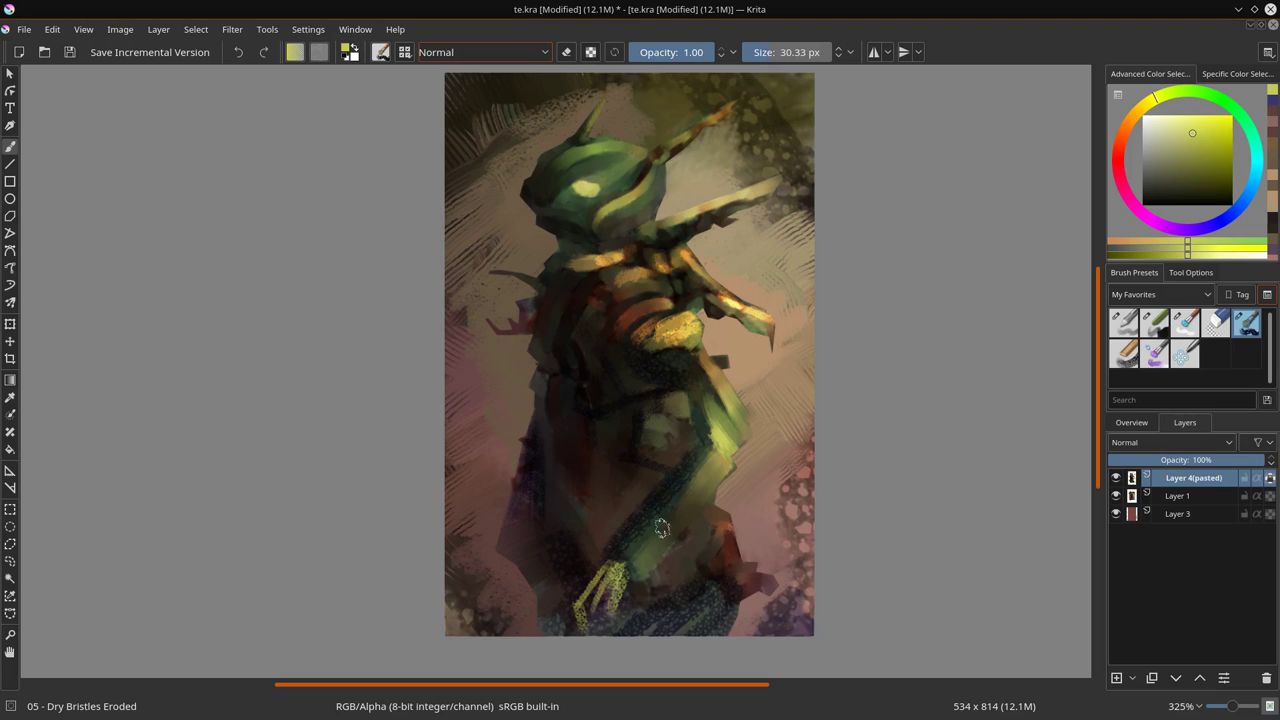
pyautogui.moveTo(640, 526); pyautogui.dragTo(710, 448)
pyautogui.press('[')
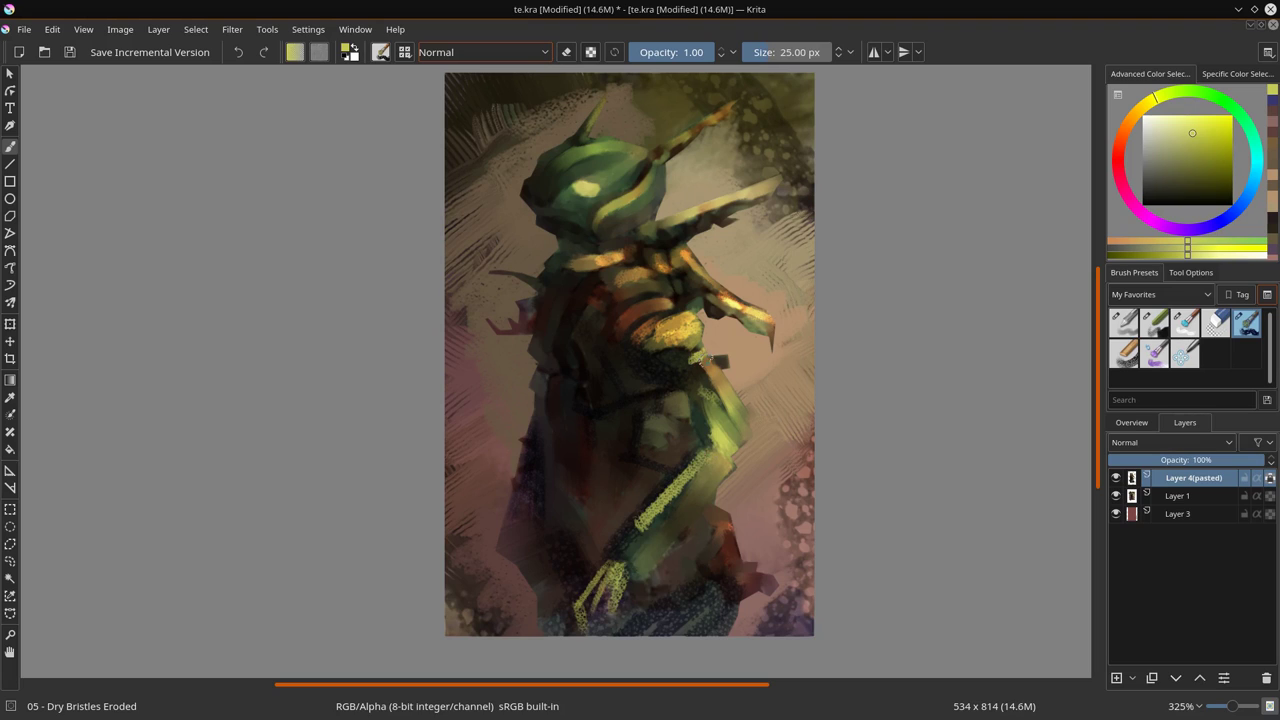
# - Add small dark marks near the foot with a smaller Chalk Details brush
pyautogui.press('/')
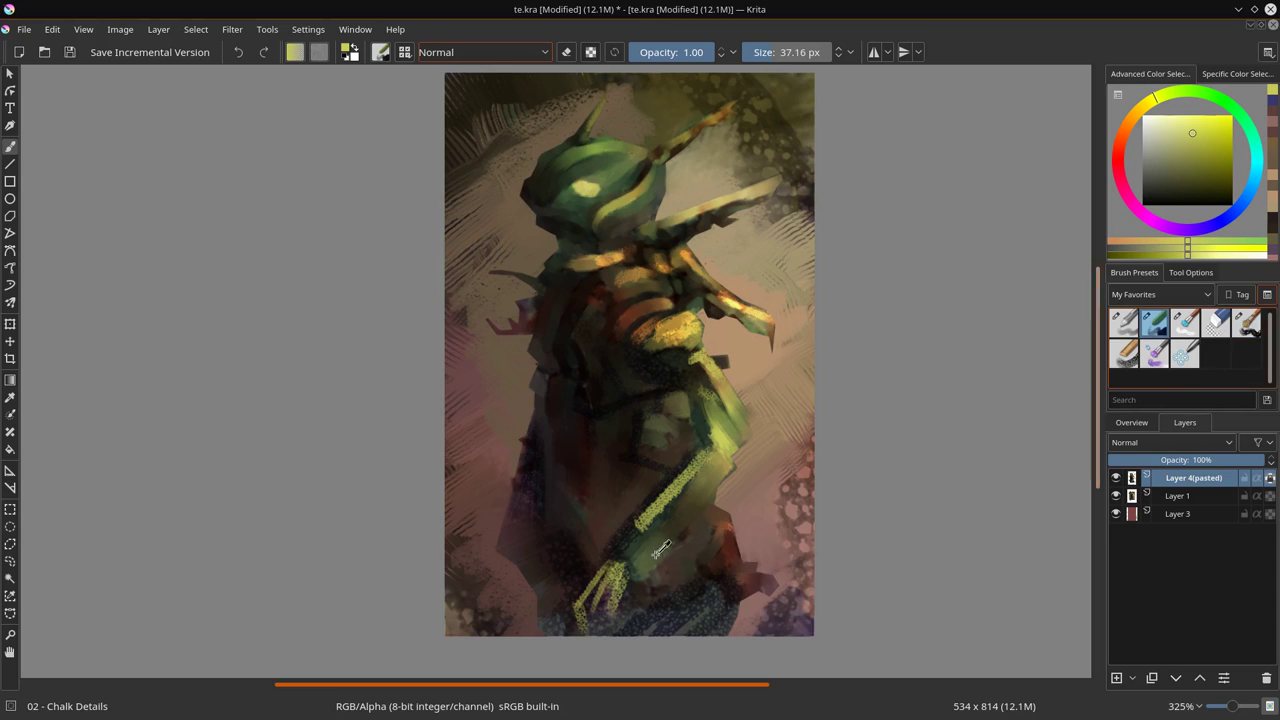
pyautogui.keyDown('ctrl'); pyautogui.click(714, 490); pyautogui.keyUp('ctrl')
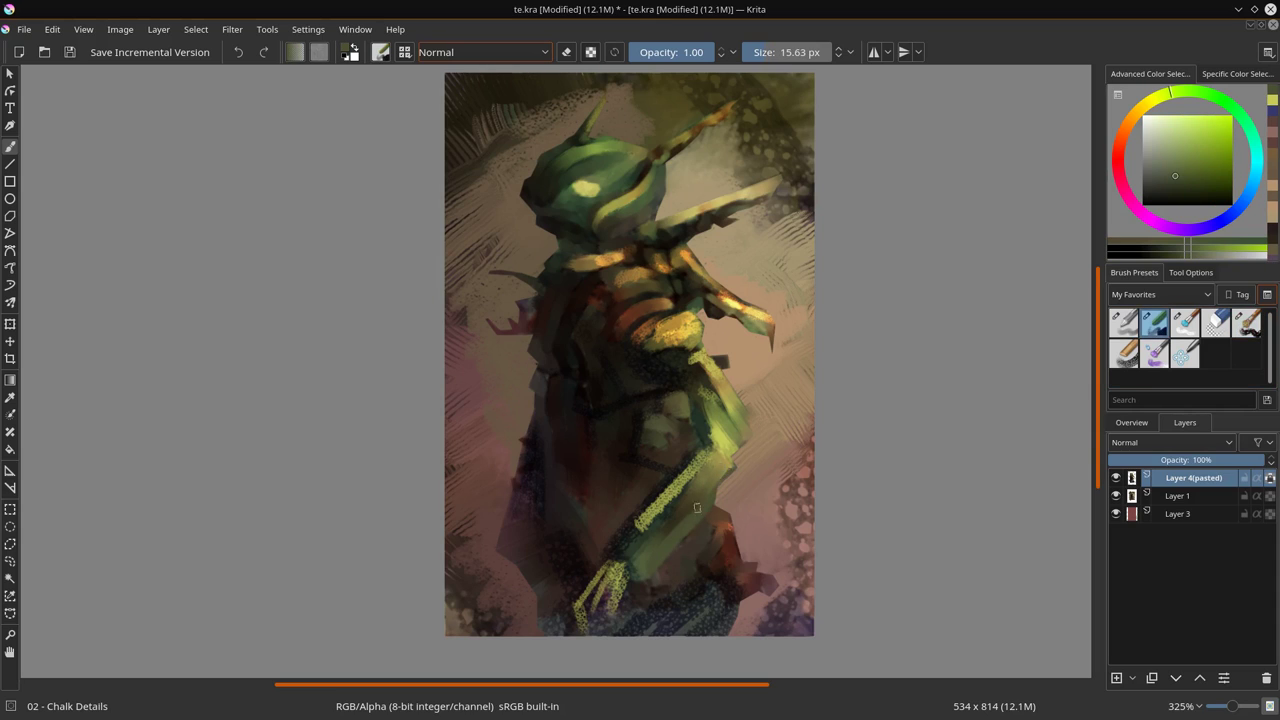
pyautogui.keyDown('ctrl'); pyautogui.click(697, 507); pyautogui.keyUp('ctrl')
pyautogui.keyDown('ctrl'); pyautogui.click(625, 533); pyautogui.keyUp('ctrl')
pyautogui.press('[')
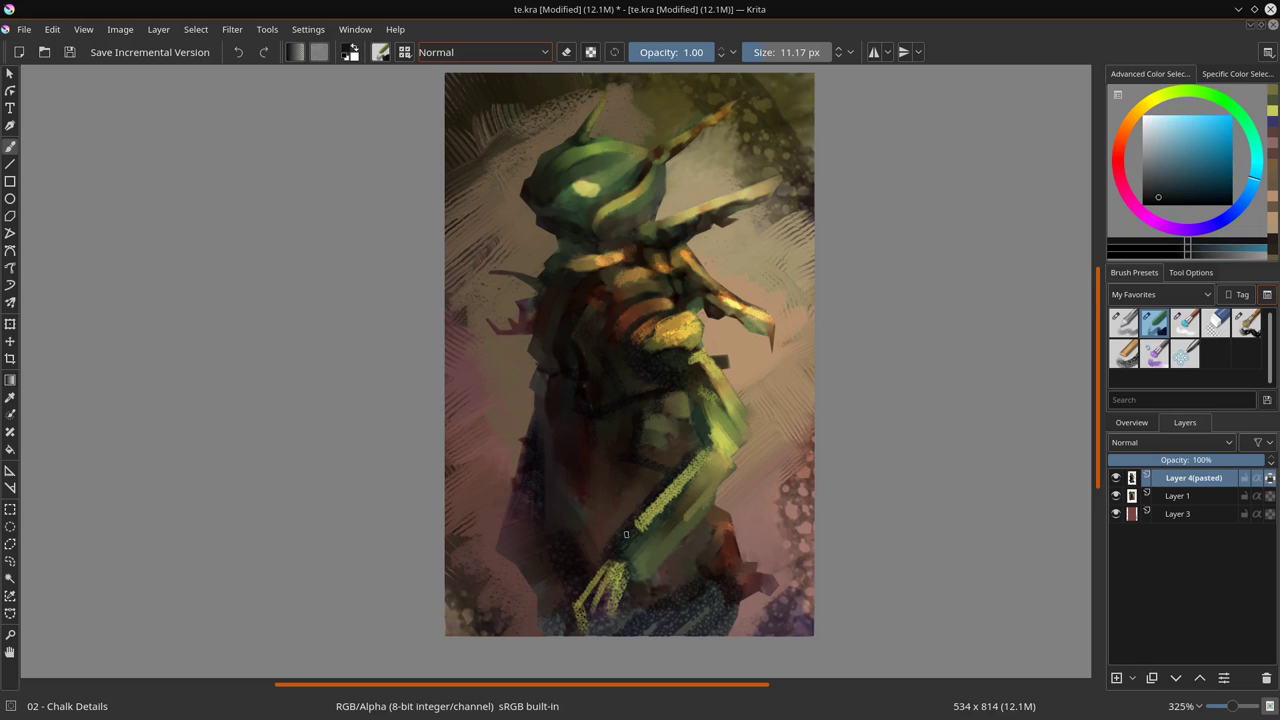
pyautogui.keyDown('ctrl'); pyautogui.click(705, 395); pyautogui.keyUp('ctrl')
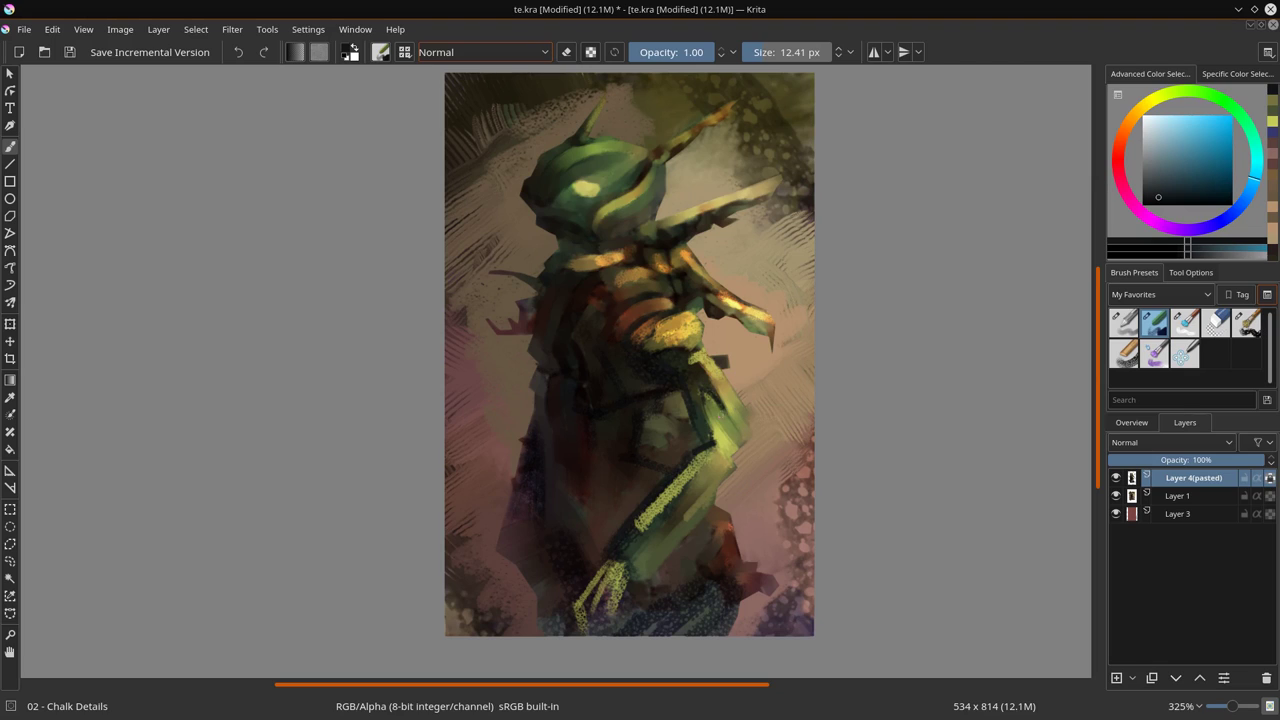
pyautogui.moveTo(605, 568)
pyautogui.mouseDown()
pyautogui.moveTo(582, 612)
pyautogui.moveTo(586, 632)
pyautogui.moveTo(597, 628)
pyautogui.mouseUp()
# - Blend green over the arm's yellow stripe and add light-green highlights on the lower leg
pyautogui.click(1184, 322)
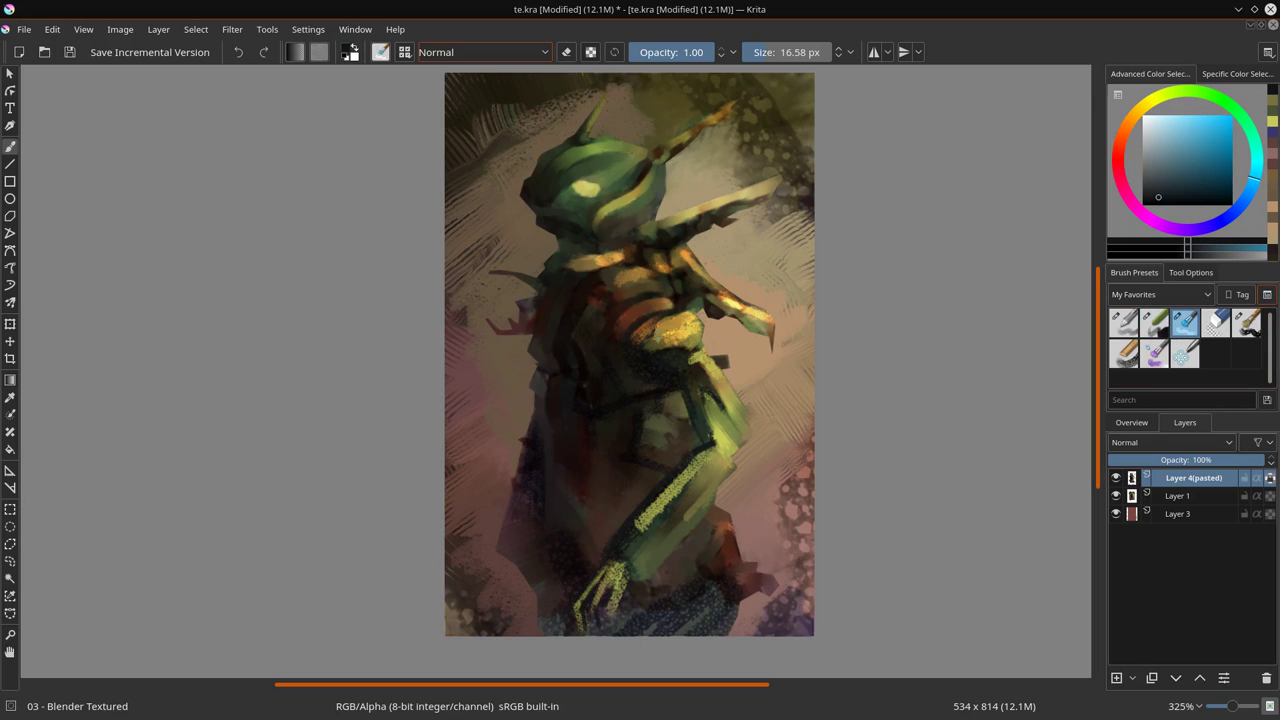
pyautogui.press('[')
pyautogui.press(']')
pyautogui.press(']')
pyautogui.press('[')
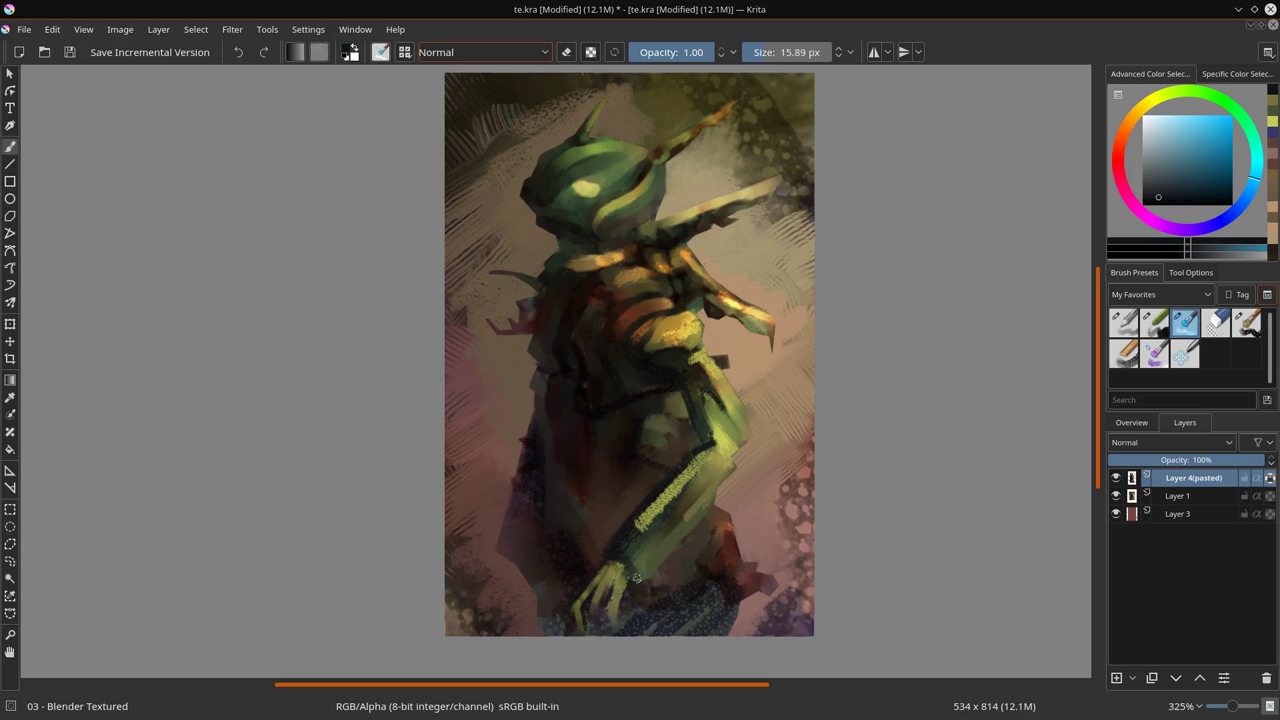
pyautogui.press(']')
pyautogui.press(']')
pyautogui.press(']')
pyautogui.moveTo(636, 530); pyautogui.dragTo(690, 470)
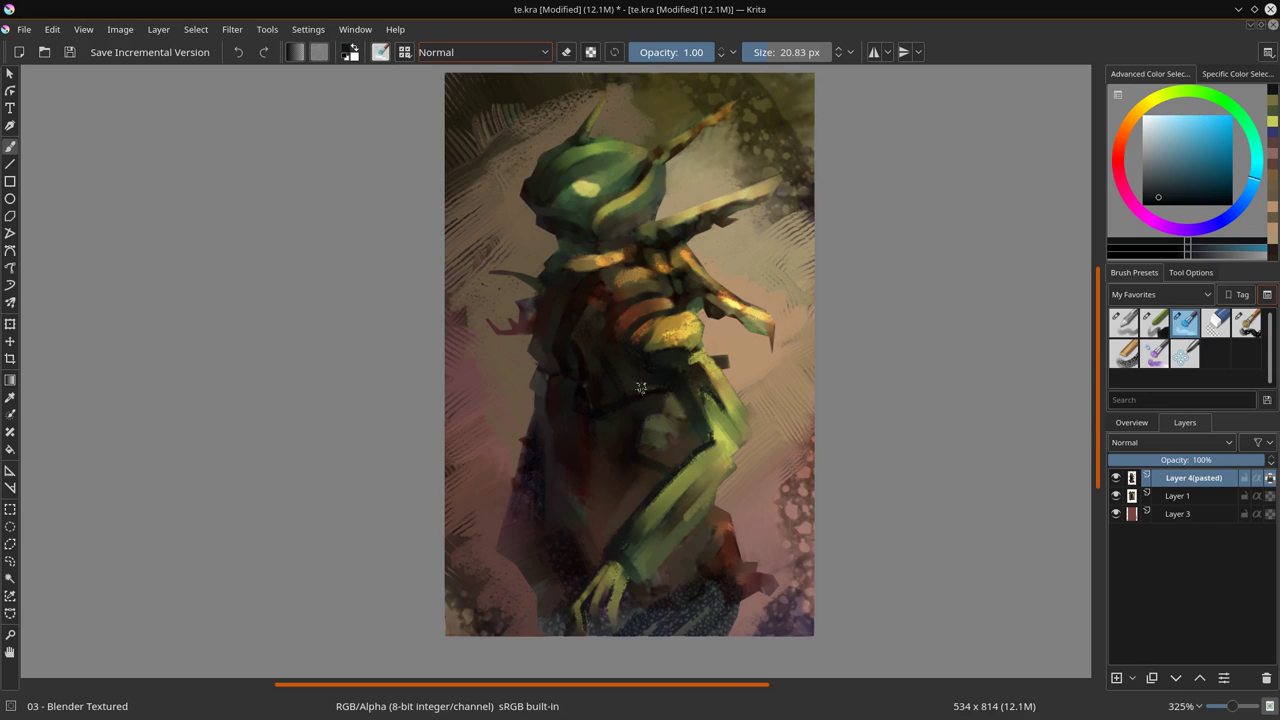
pyautogui.press('[')
pyautogui.press('[')
pyautogui.moveTo(700, 452); pyautogui.dragTo(645, 515)
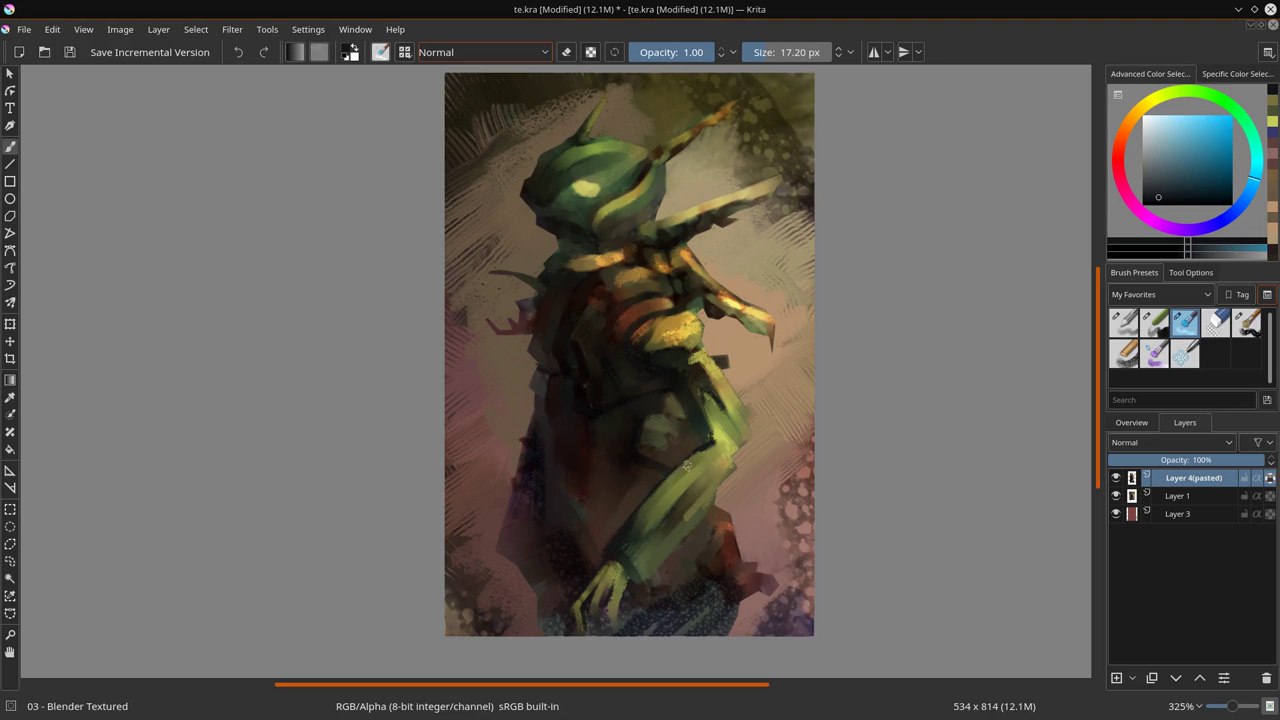
pyautogui.moveTo(712, 444)
pyautogui.mouseDown()
pyautogui.moveTo(670, 484)
pyautogui.moveTo(723, 477)
pyautogui.mouseUp()
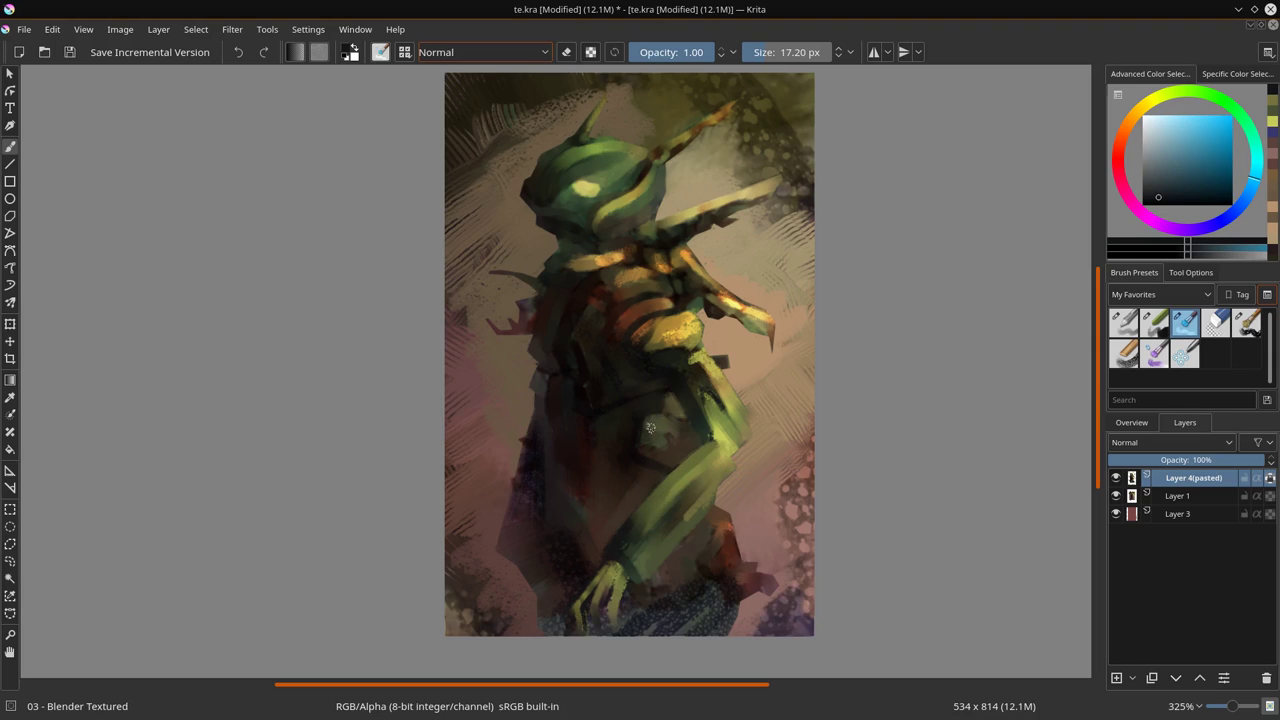
# - Dab light yellow chalk highlights on the side and blend them into the green chest
pyautogui.press('/')
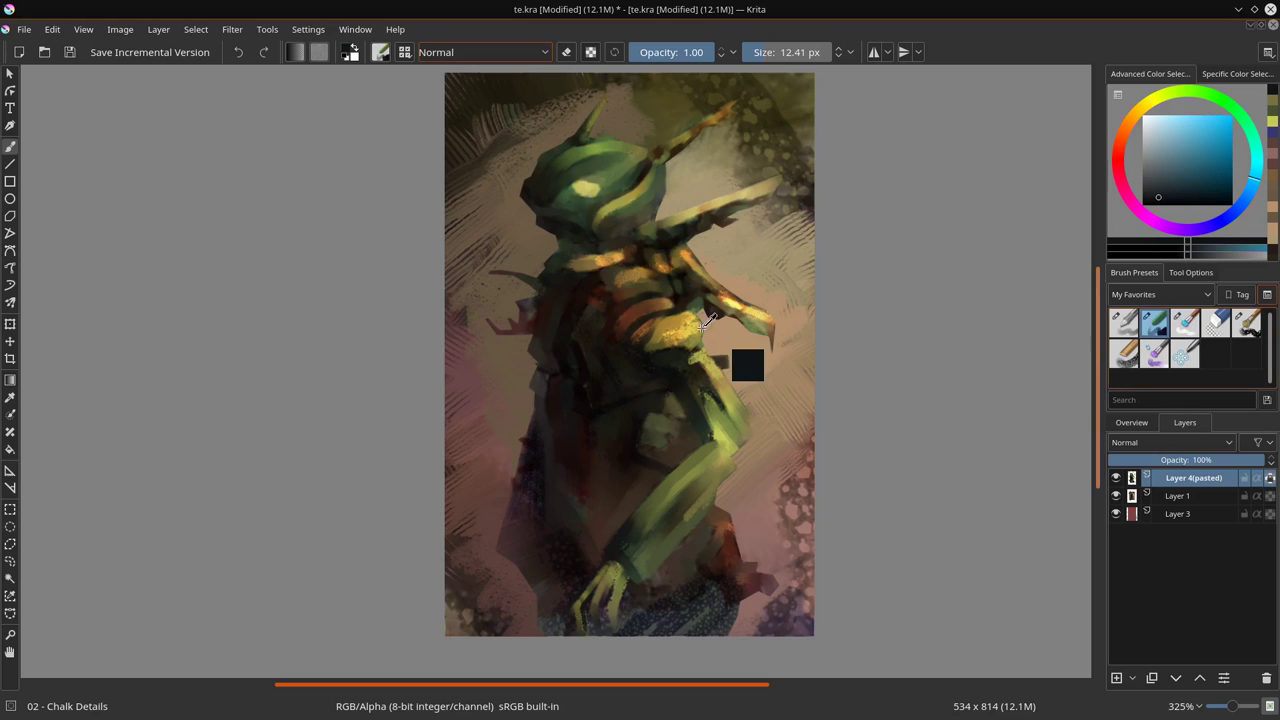
pyautogui.keyDown('ctrl'); pyautogui.click(740, 340); pyautogui.keyUp('ctrl')
pyautogui.moveTo(680, 430); pyautogui.dragTo(694, 452)
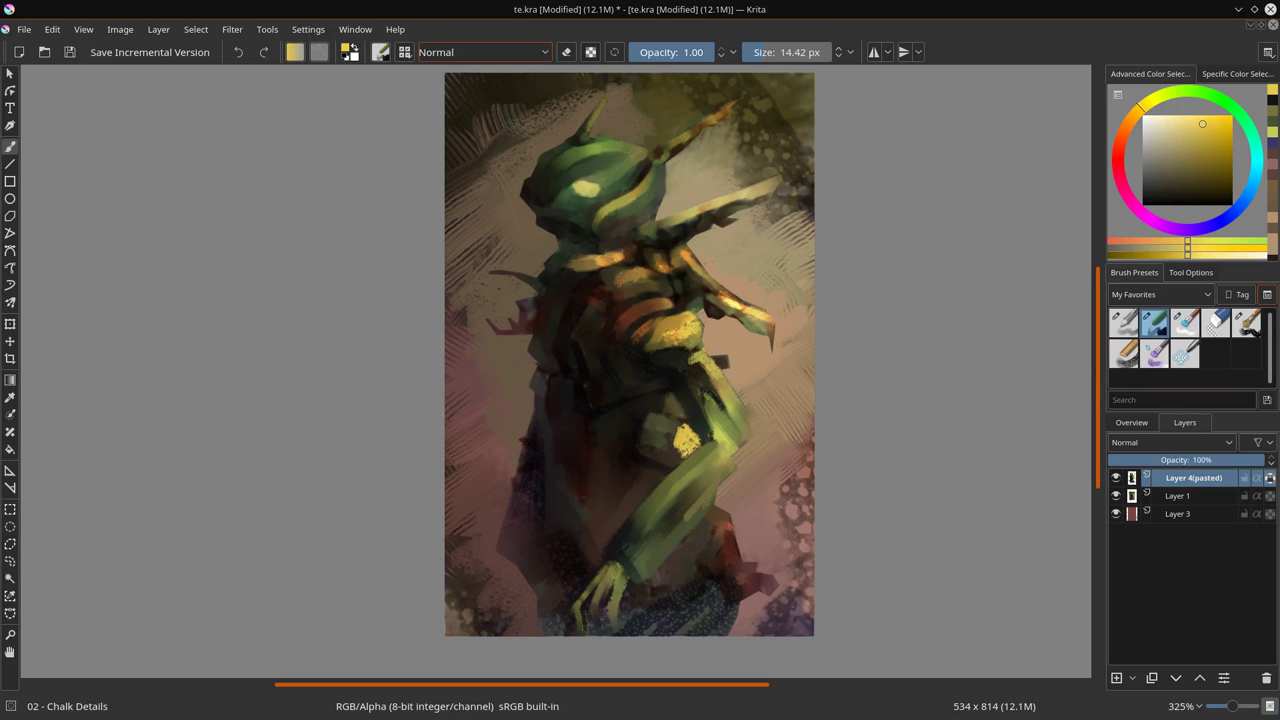
pyautogui.click(1190, 328)
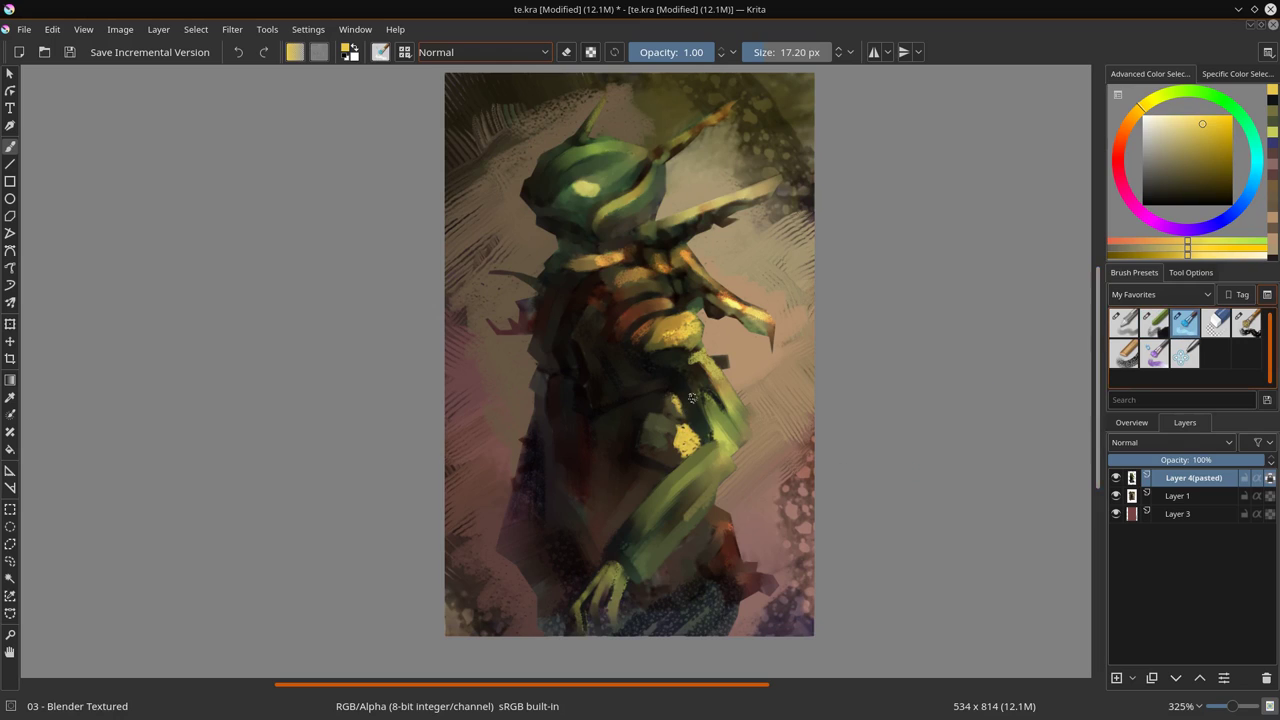
pyautogui.moveTo(690, 440)
pyautogui.mouseDown()
pyautogui.moveTo(664, 428)
pyautogui.moveTo(700, 448)
pyautogui.moveTo(652, 450)
pyautogui.moveTo(668, 426)
pyautogui.mouseUp()
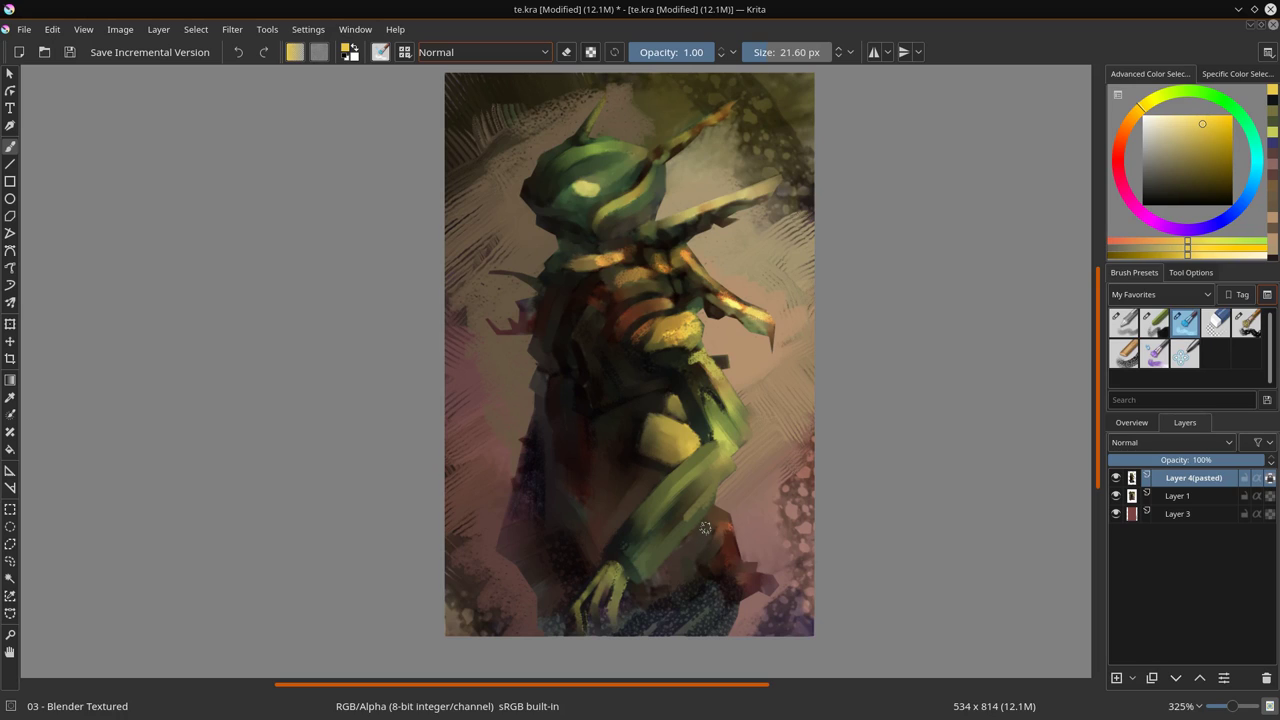
pyautogui.press('[')
pyautogui.press('[')
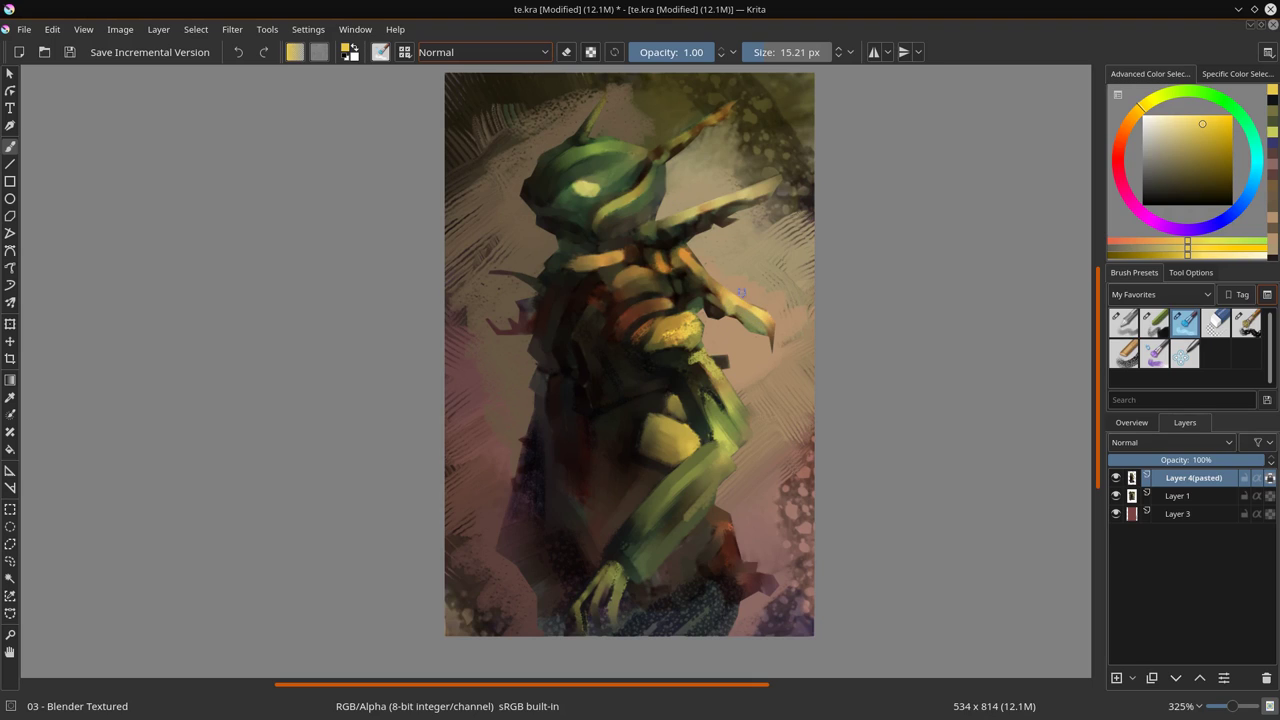
pyautogui.moveTo(684, 330)
pyautogui.mouseDown()
pyautogui.moveTo(664, 336)
pyautogui.moveTo(692, 328)
pyautogui.mouseUp()
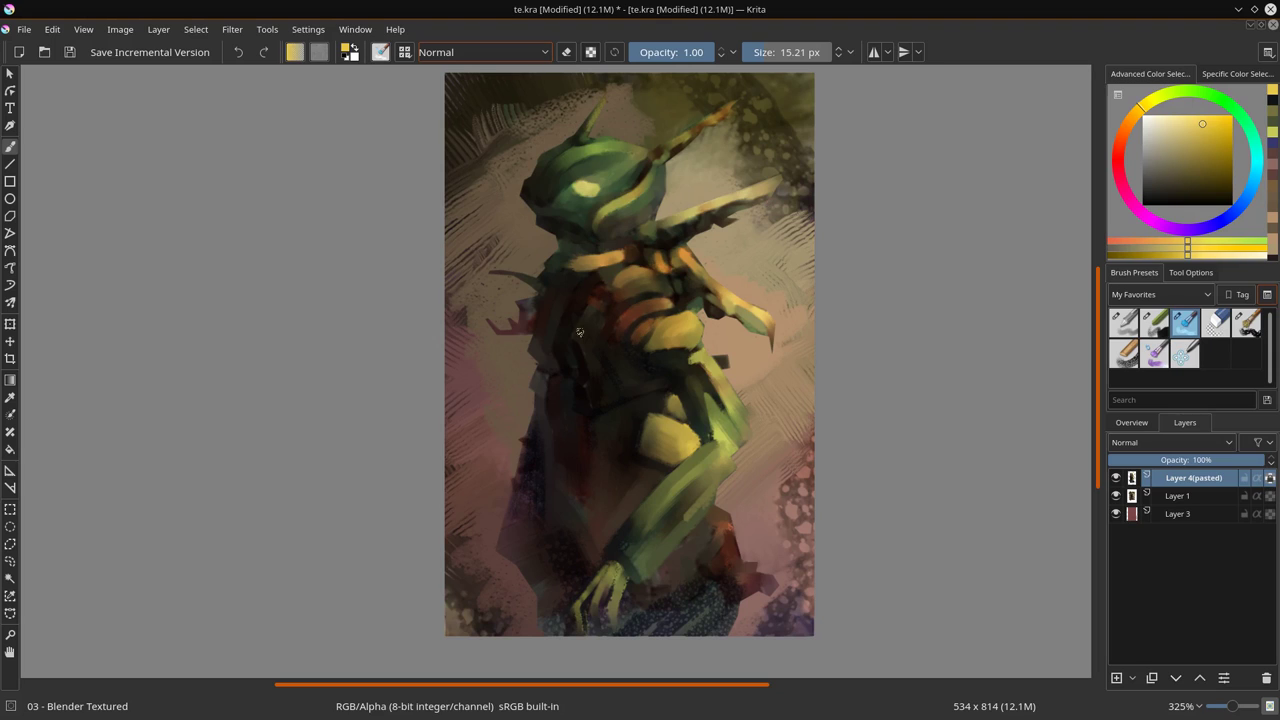
# - Sample a dark orange-brown, enlarge the brush, and set 01 - Basic Flow & Opacity to Normal blending
pyautogui.press(',')
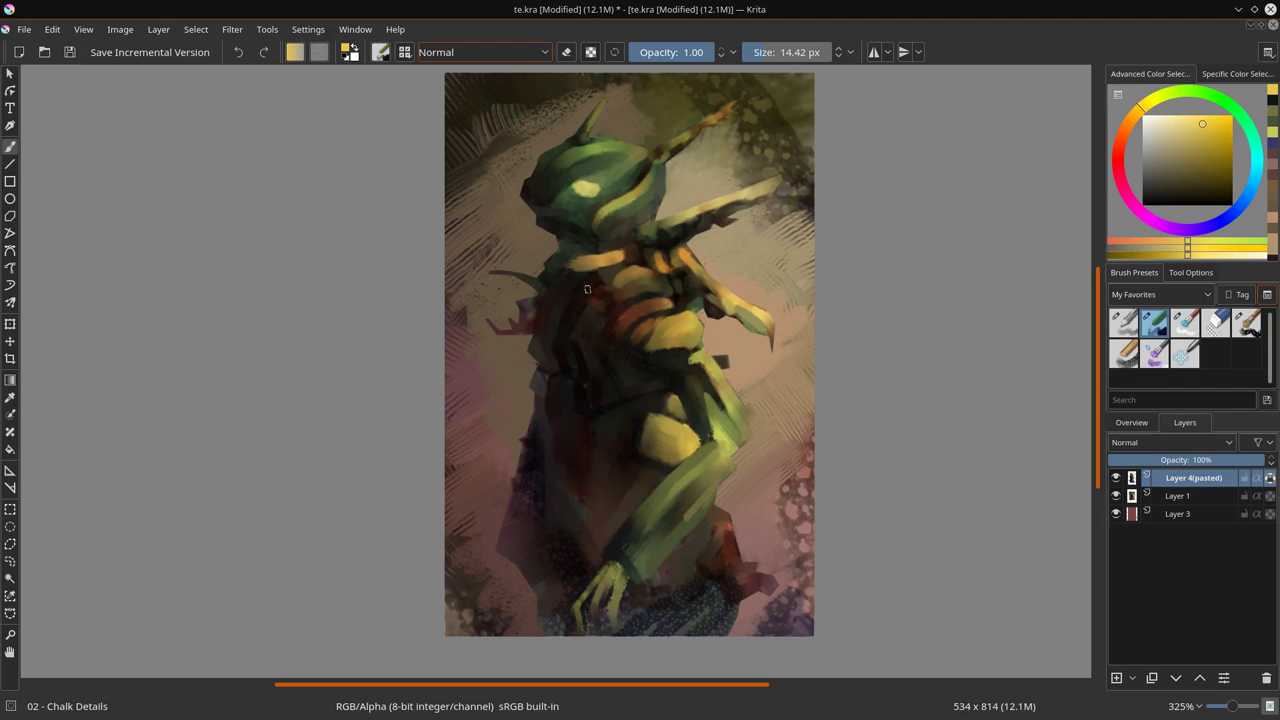
pyautogui.keyDown('ctrl'); pyautogui.click(595, 336); pyautogui.keyUp('ctrl')
pyautogui.press(']')
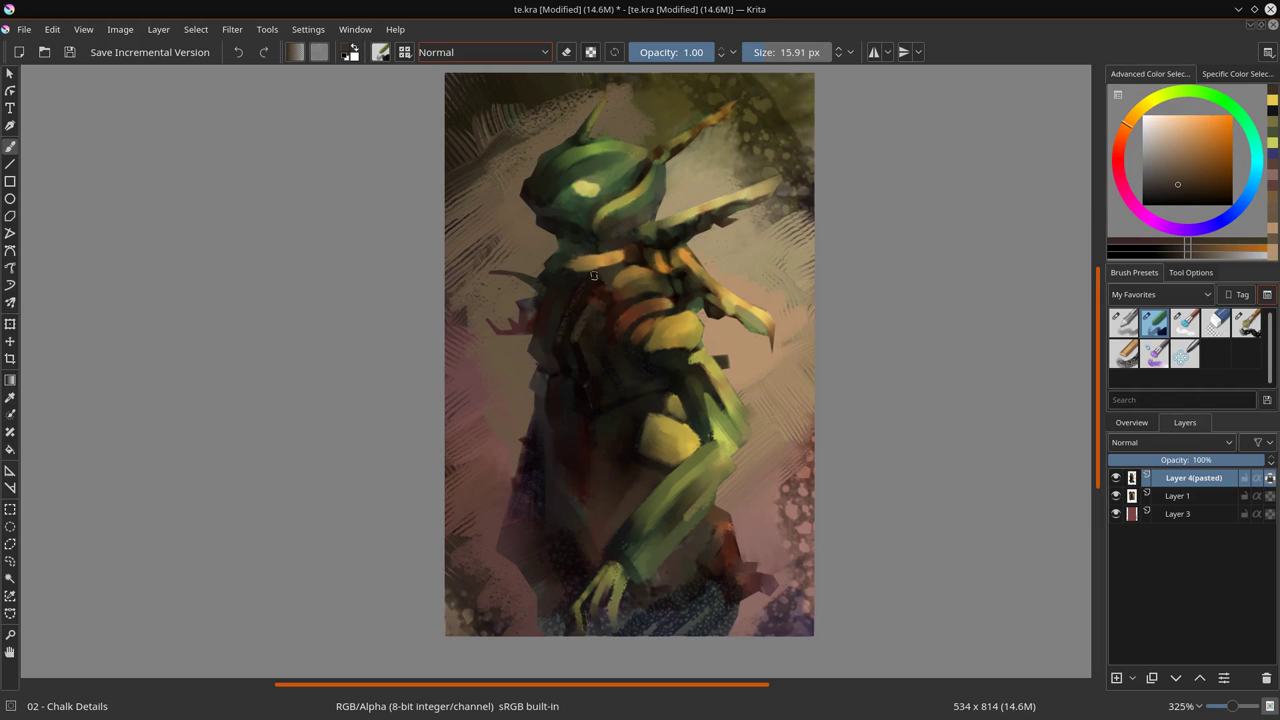
pyautogui.press(']')
pyautogui.click(1126, 323)
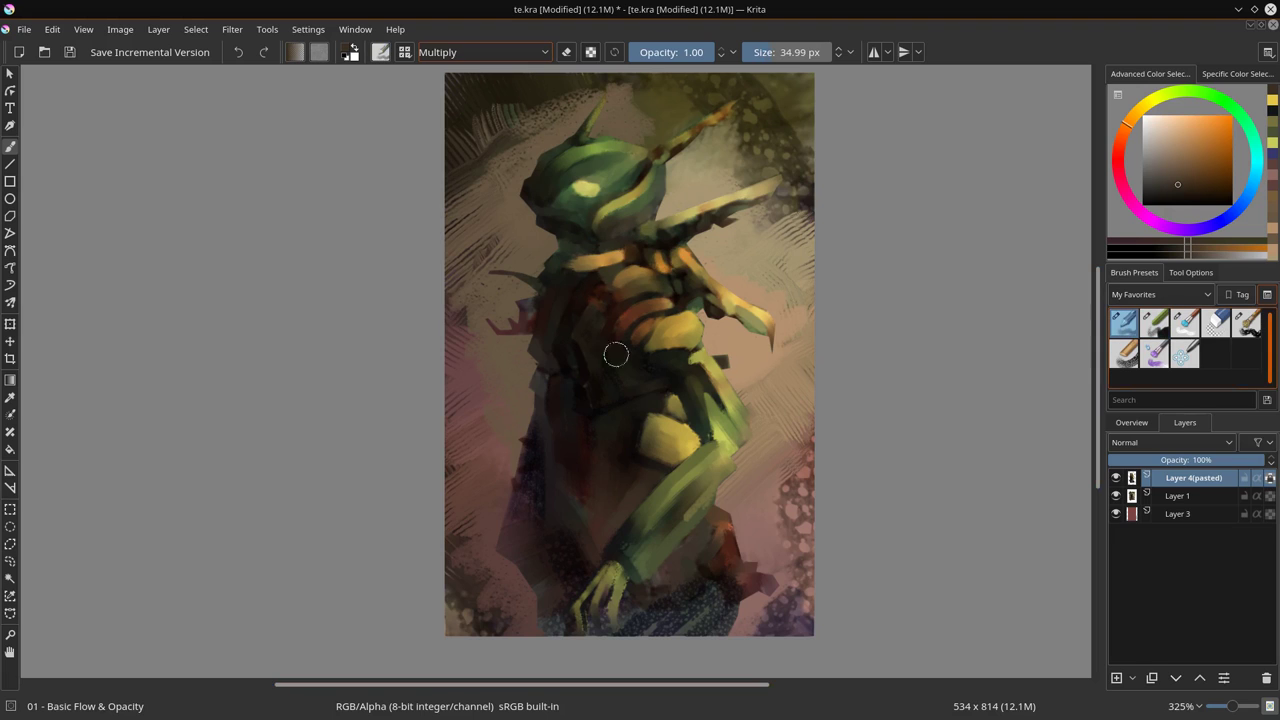
pyautogui.click(500, 52)
pyautogui.click(470, 206)
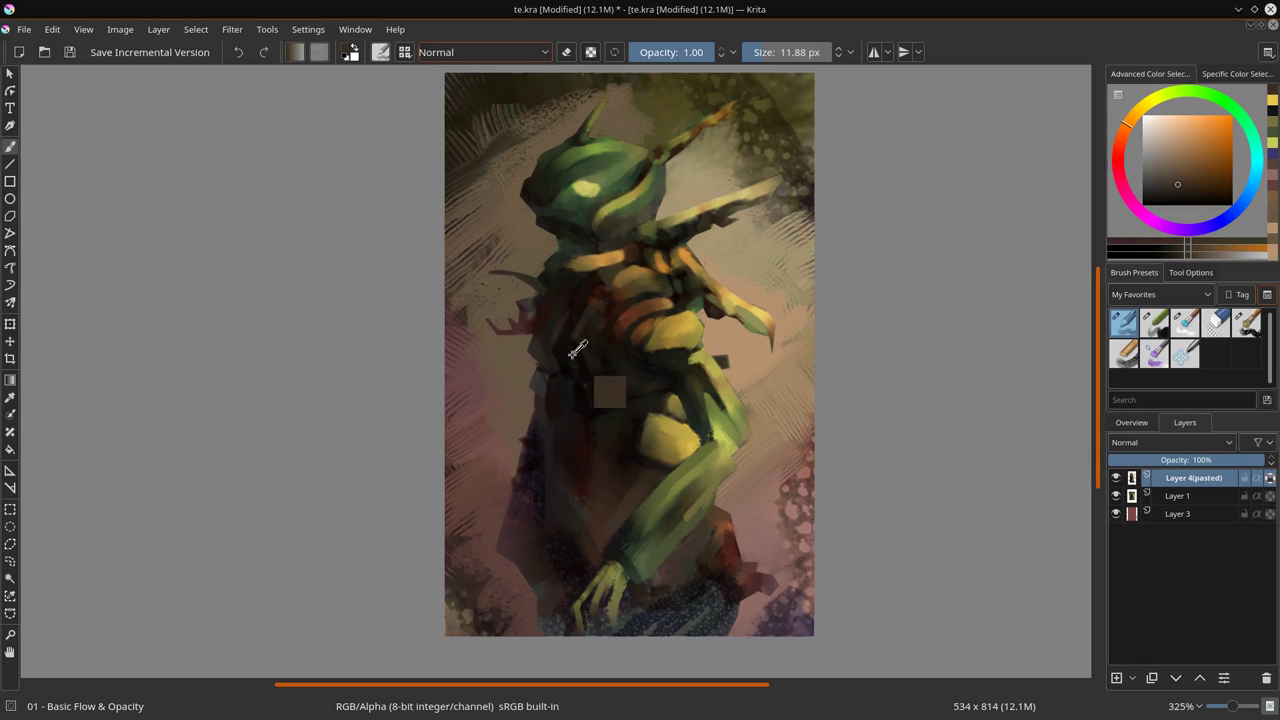
# - Choose warm accent colours — brownish orange, dark red, orange, olive — with a smaller brush
pyautogui.keyDown('ctrl'); pyautogui.click(574, 346); pyautogui.keyUp('ctrl')
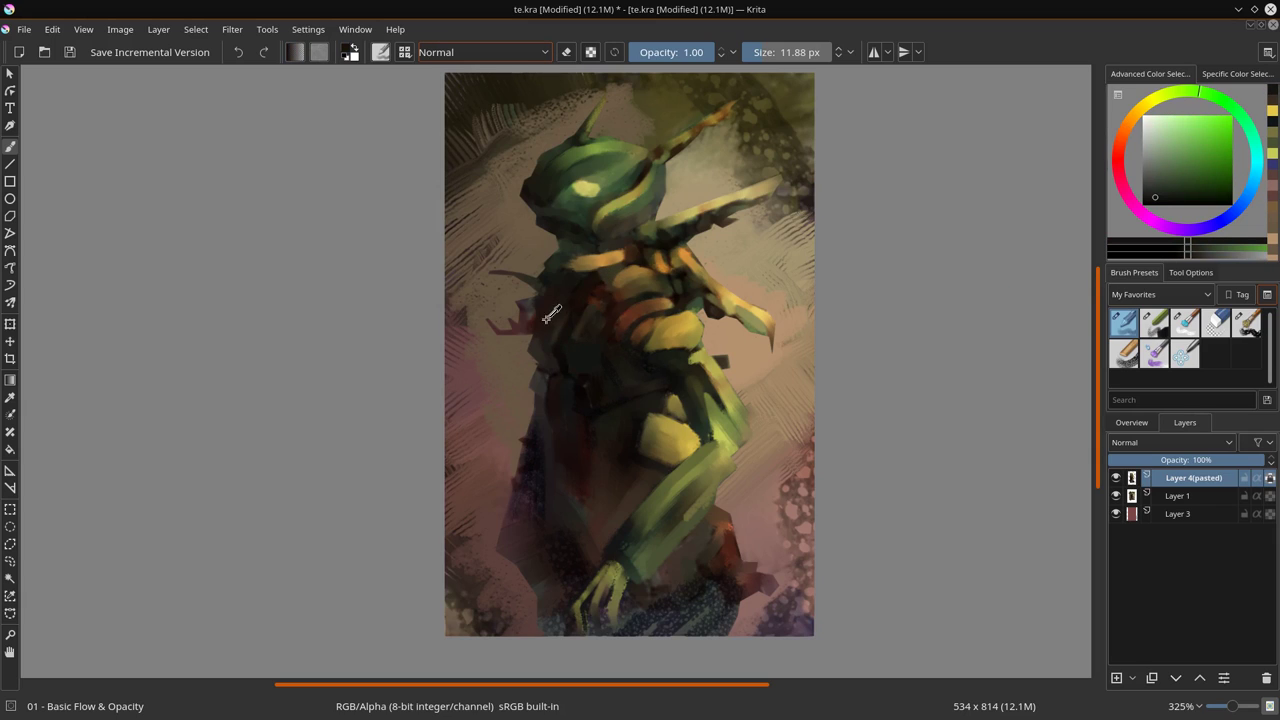
pyautogui.keyDown('ctrl'); pyautogui.click(552, 328); pyautogui.keyUp('ctrl')
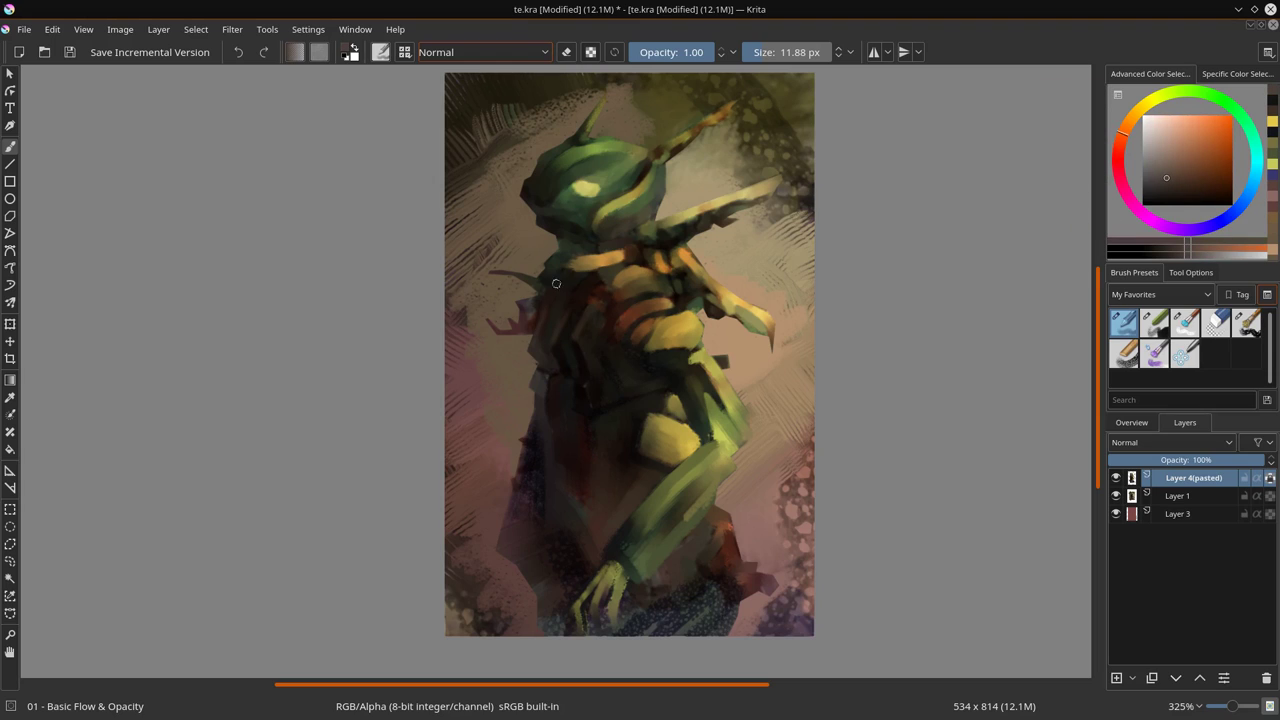
pyautogui.press('[')
pyautogui.keyDown('ctrl'); pyautogui.click(569, 274); pyautogui.keyUp('ctrl')
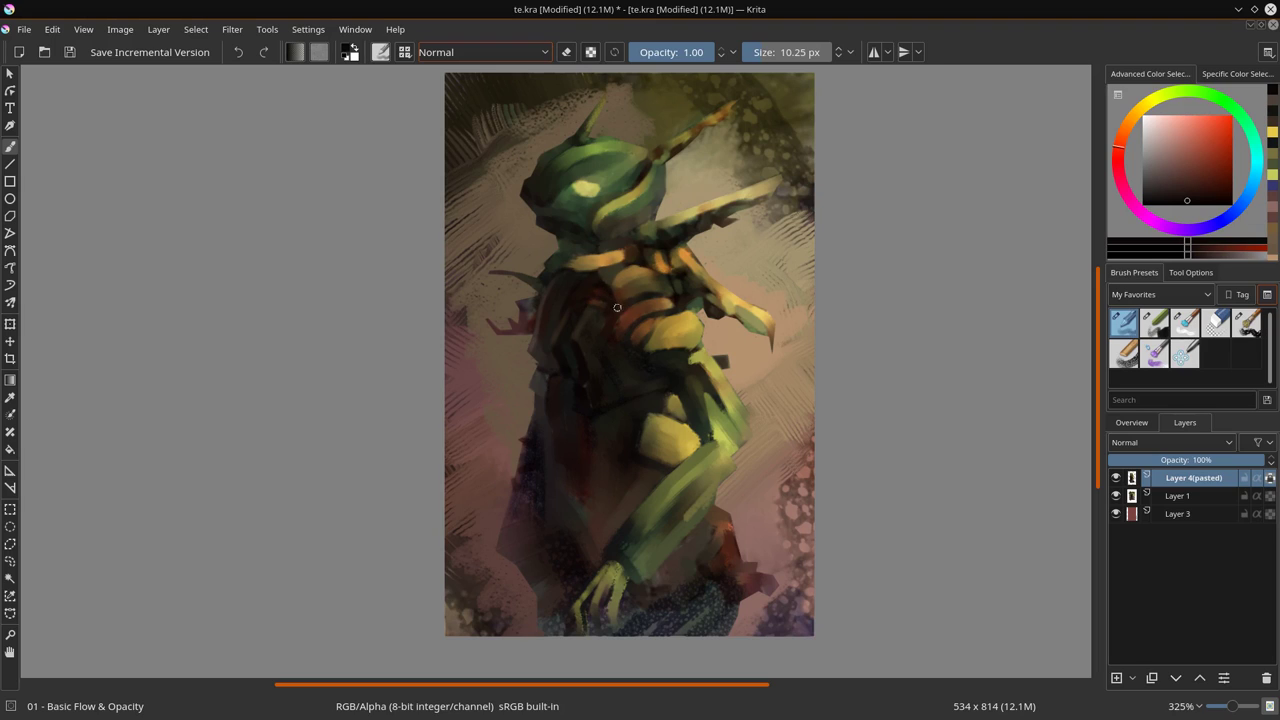
pyautogui.keyDown('ctrl'); pyautogui.click(667, 314); pyautogui.keyUp('ctrl')
pyautogui.press('[')
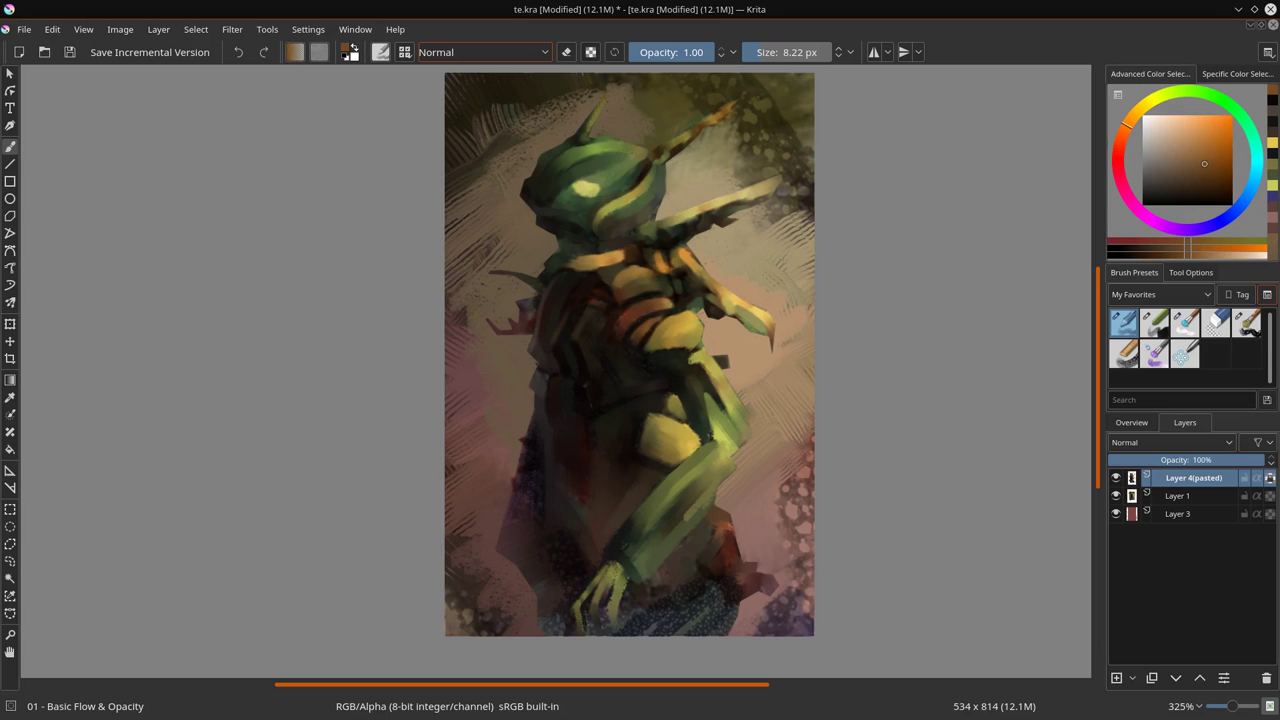
pyautogui.keyDown('ctrl'); pyautogui.click(669, 314); pyautogui.keyUp('ctrl')
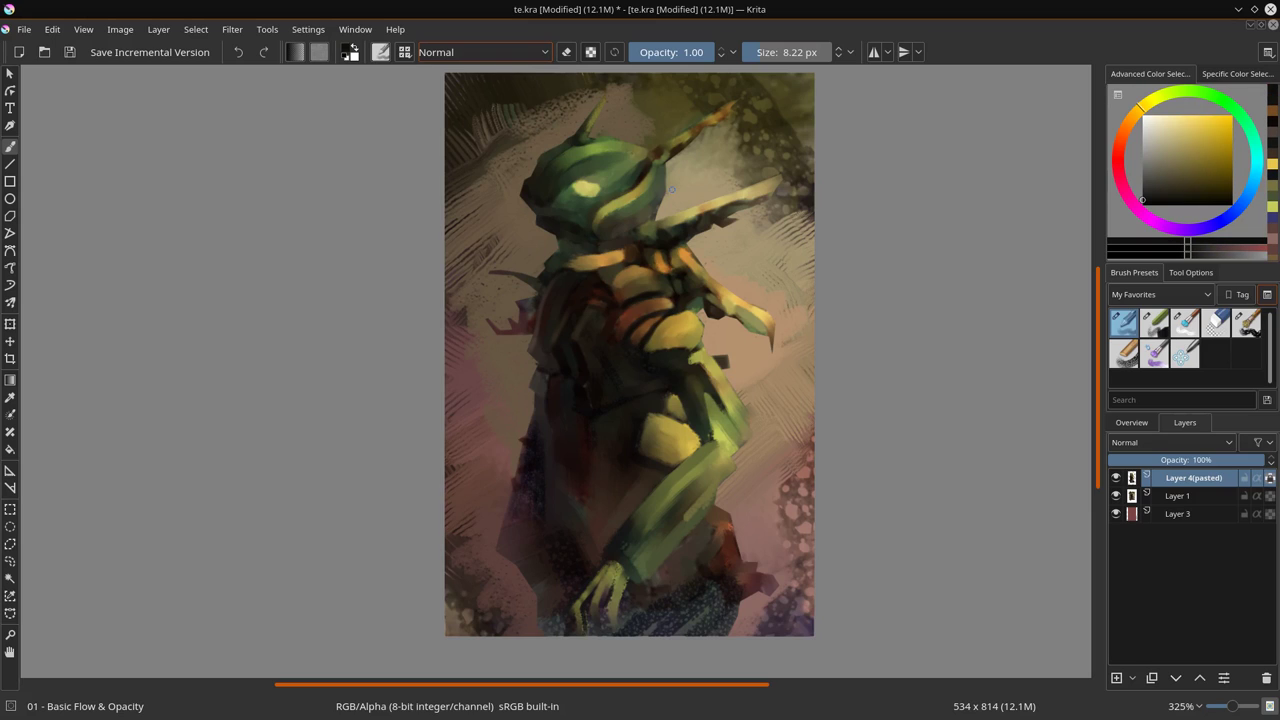
# - Sample pale yellow and greens from the head and paint a small dark-green stroke on it
pyautogui.keyDown('ctrl'); pyautogui.click(541, 168); pyautogui.keyUp('ctrl')
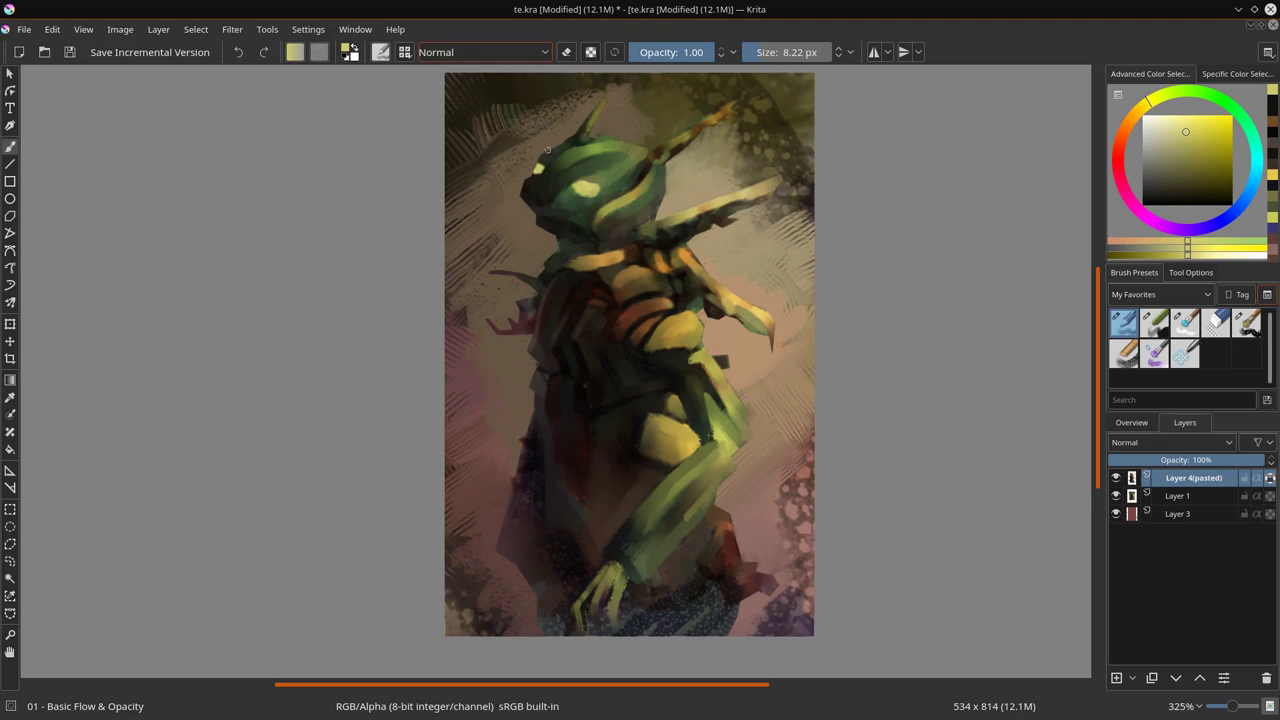
pyautogui.keyDown('ctrl'); pyautogui.click(577, 149); pyautogui.keyUp('ctrl')
pyautogui.keyDown('ctrl'); pyautogui.click(604, 140); pyautogui.keyUp('ctrl')
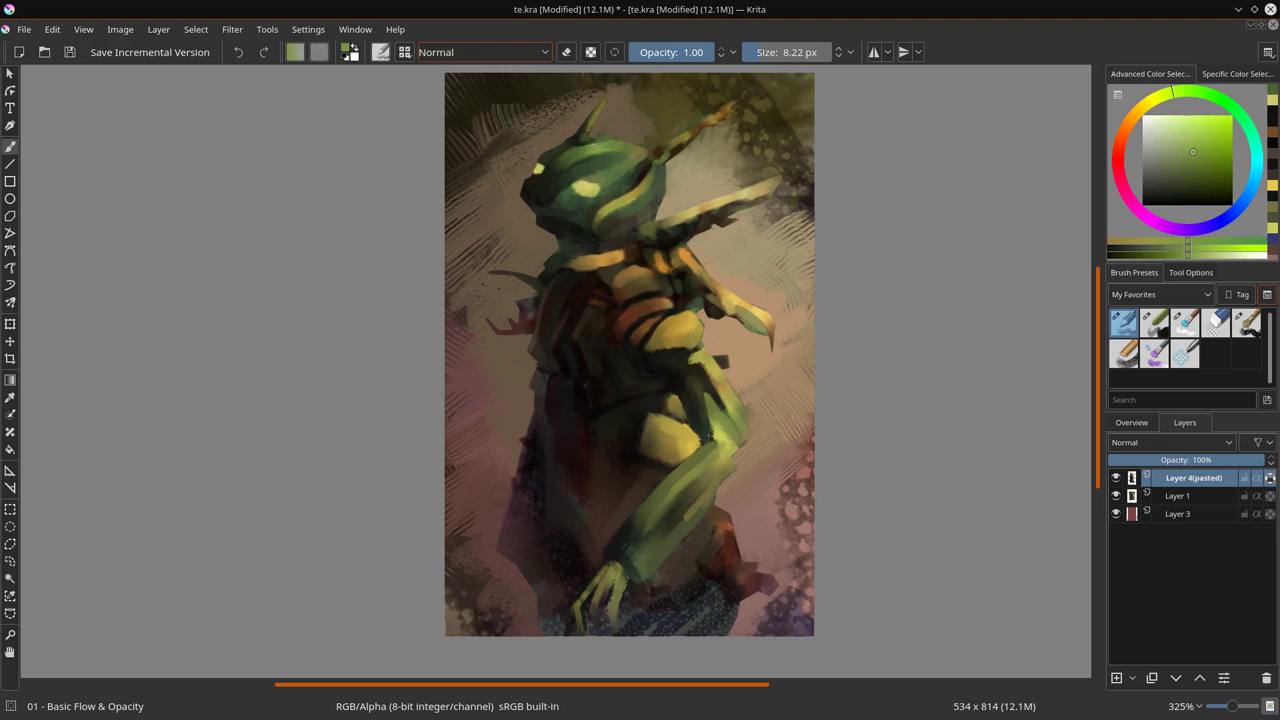
pyautogui.moveTo(604, 140); pyautogui.dragTo(577, 145)
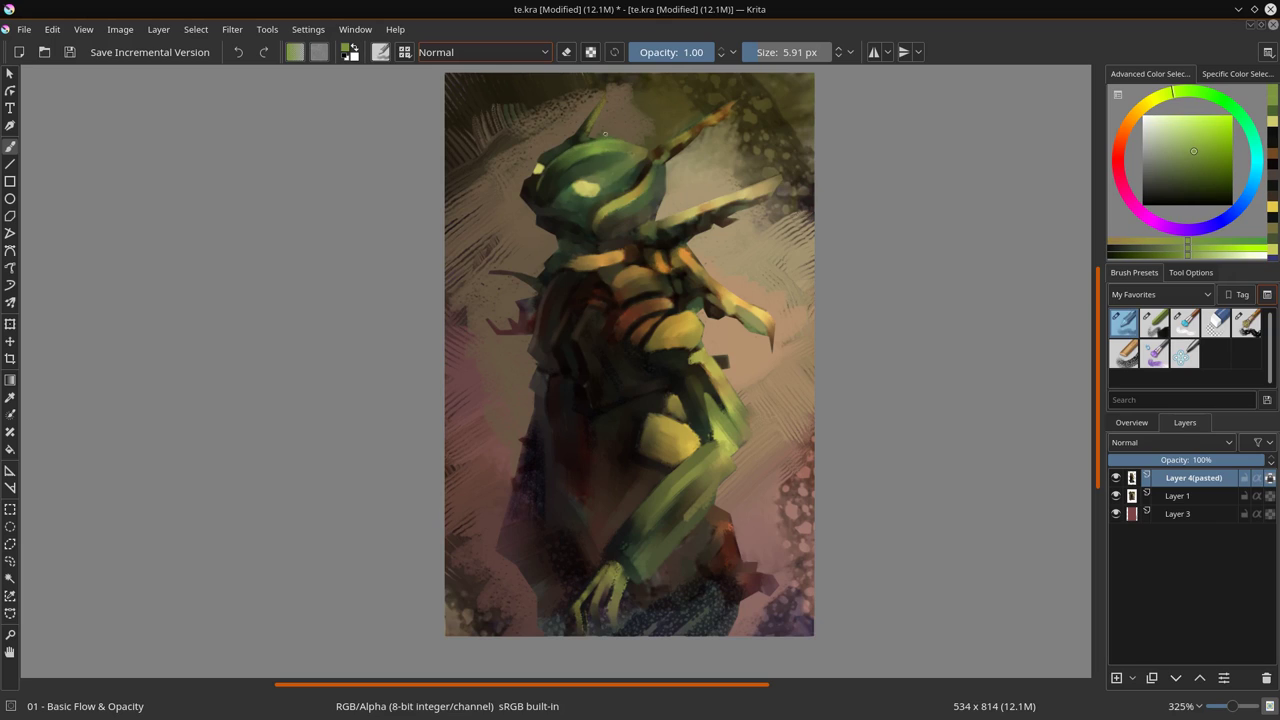
pyautogui.keyDown('ctrl'); pyautogui.click(524, 181); pyautogui.keyUp('ctrl')
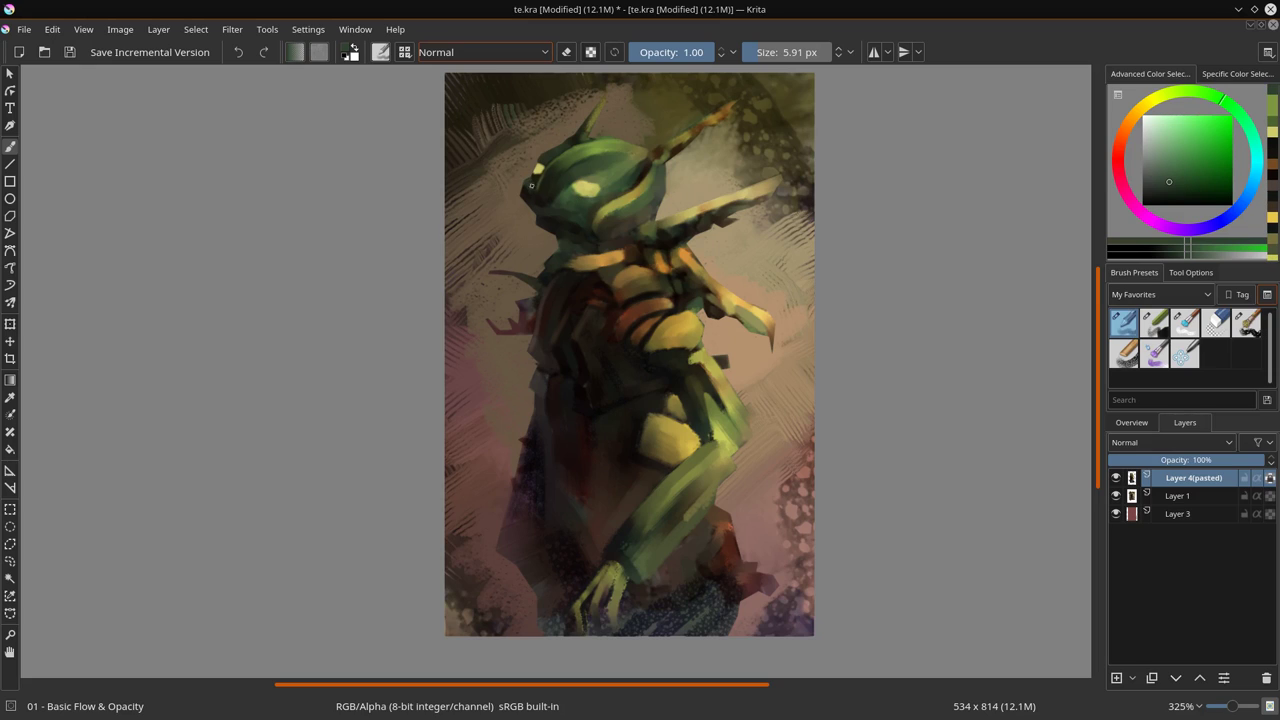
pyautogui.moveTo(531, 185); pyautogui.dragTo(532, 197)
pyautogui.keyDown('ctrl'); pyautogui.click(534, 182); pyautogui.keyUp('ctrl')
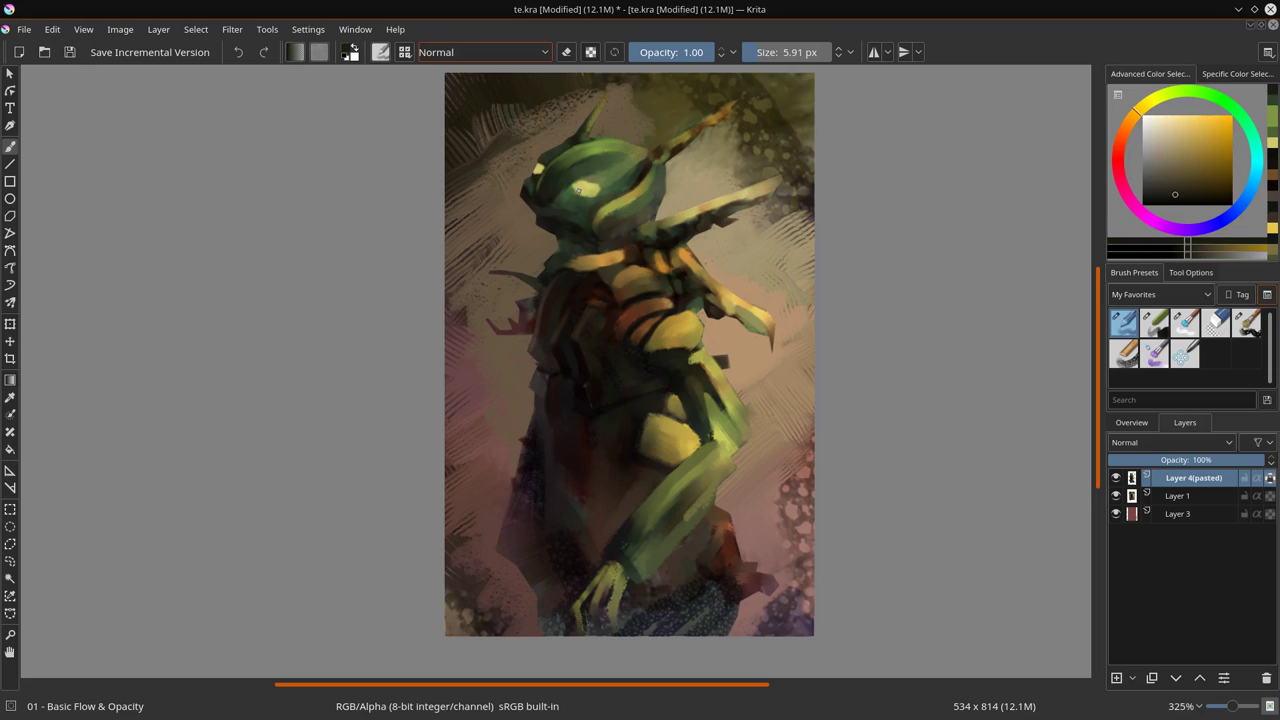
pyautogui.keyDown('ctrl'); pyautogui.click(561, 196); pyautogui.keyUp('ctrl')
pyautogui.press(']')
pyautogui.press(']')
pyautogui.press(']')
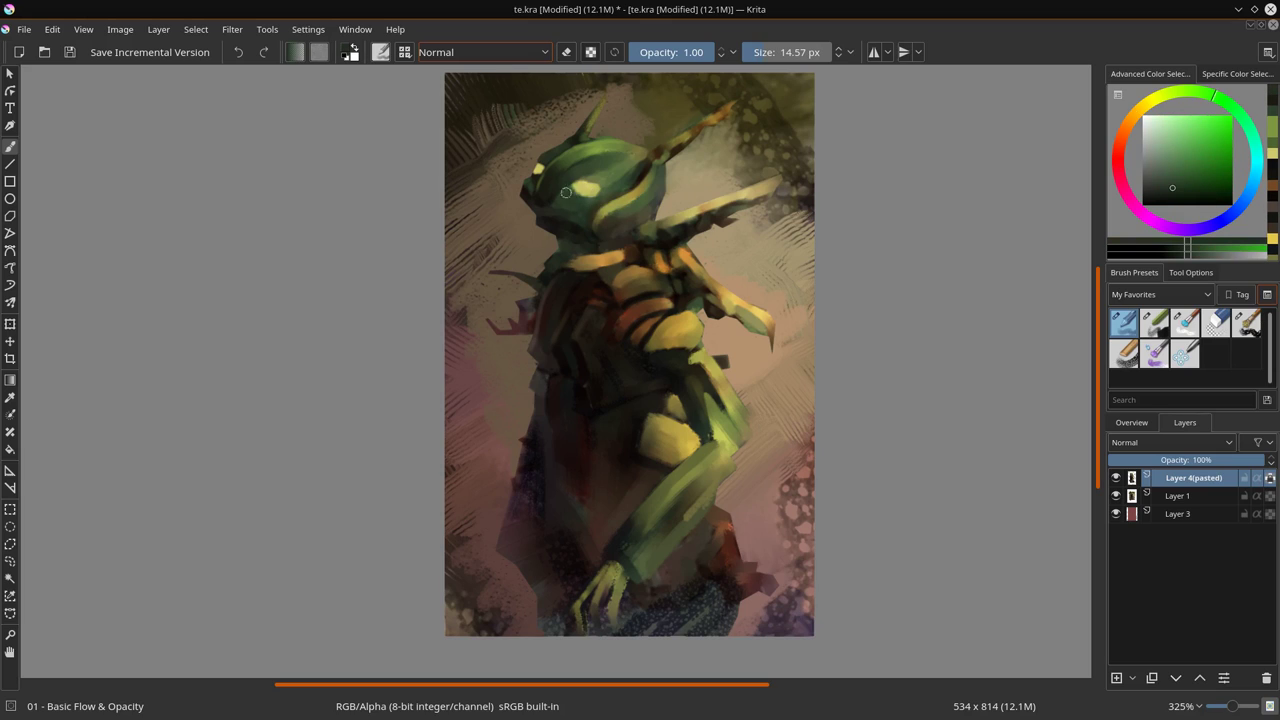
# - Refine the head's green shades and dab a bright highlight onto the eye
pyautogui.keyDown('ctrl'); pyautogui.click(560, 202); pyautogui.keyUp('ctrl')
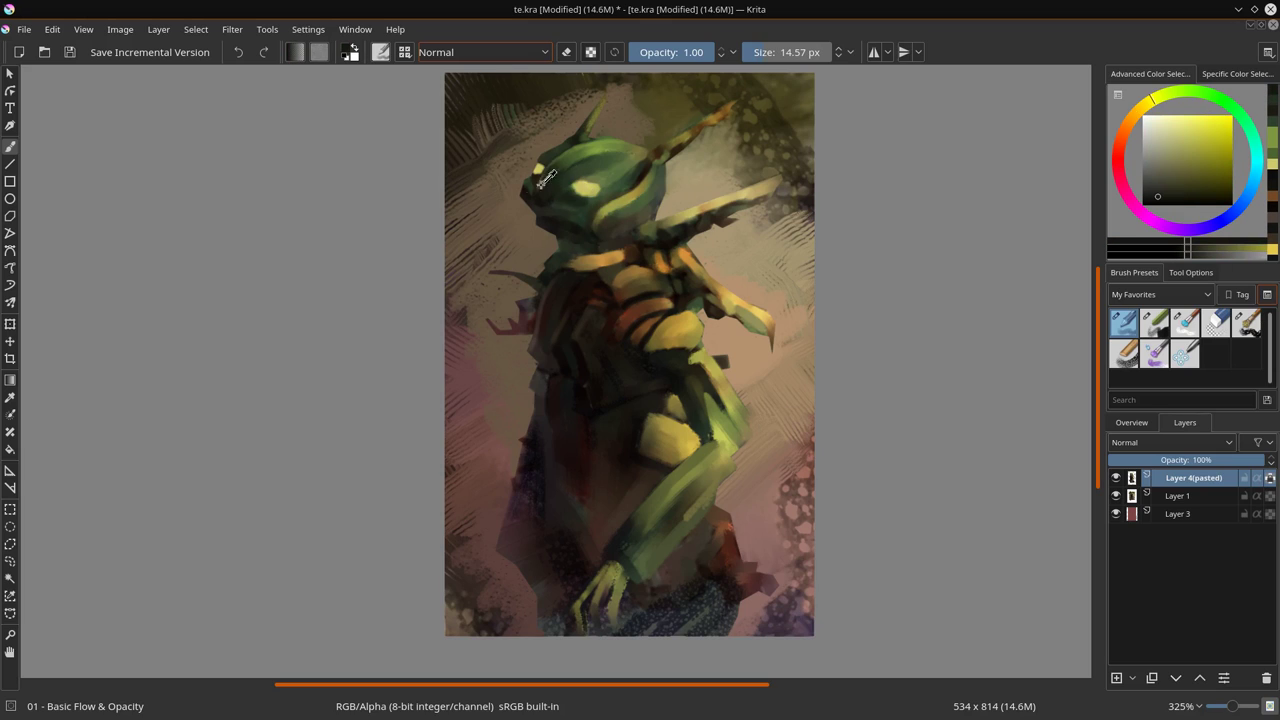
pyautogui.keyDown('ctrl'); pyautogui.click(575, 200); pyautogui.keyUp('ctrl')
pyautogui.press('[')
pyautogui.keyDown('ctrl'); pyautogui.click(610, 177); pyautogui.keyUp('ctrl')
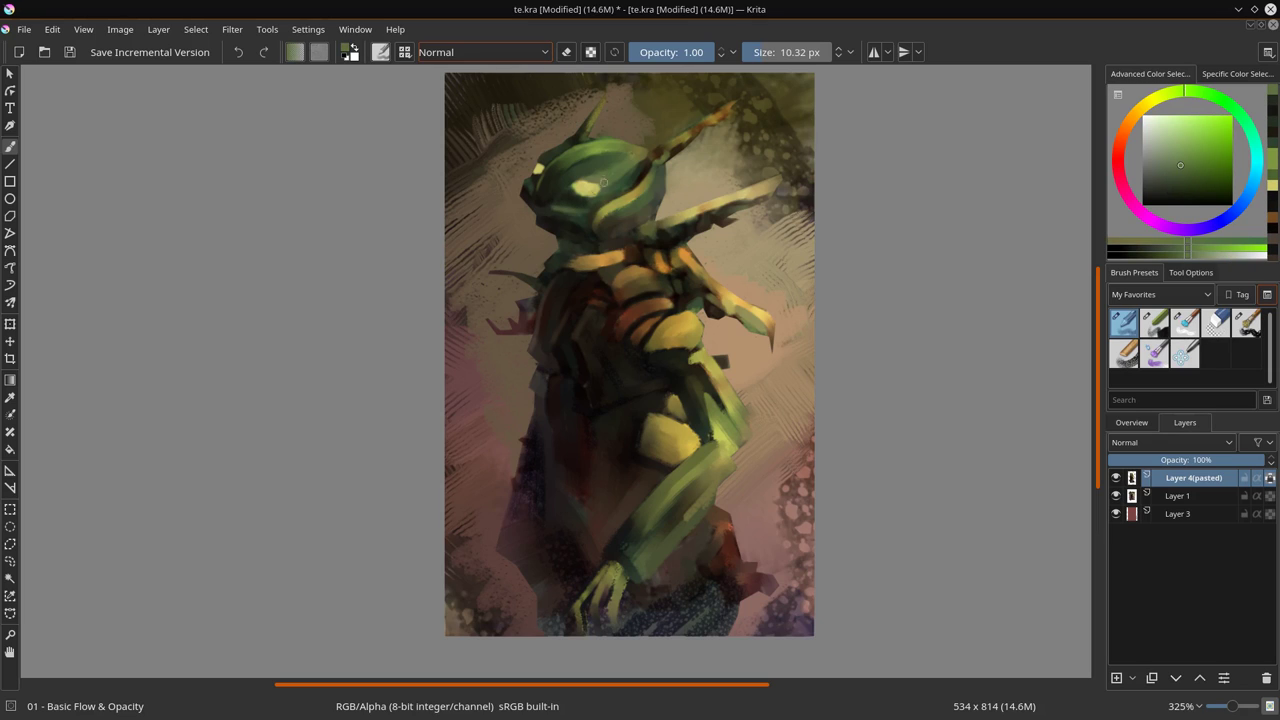
pyautogui.keyDown('ctrl'); pyautogui.click(572, 222); pyautogui.keyUp('ctrl')
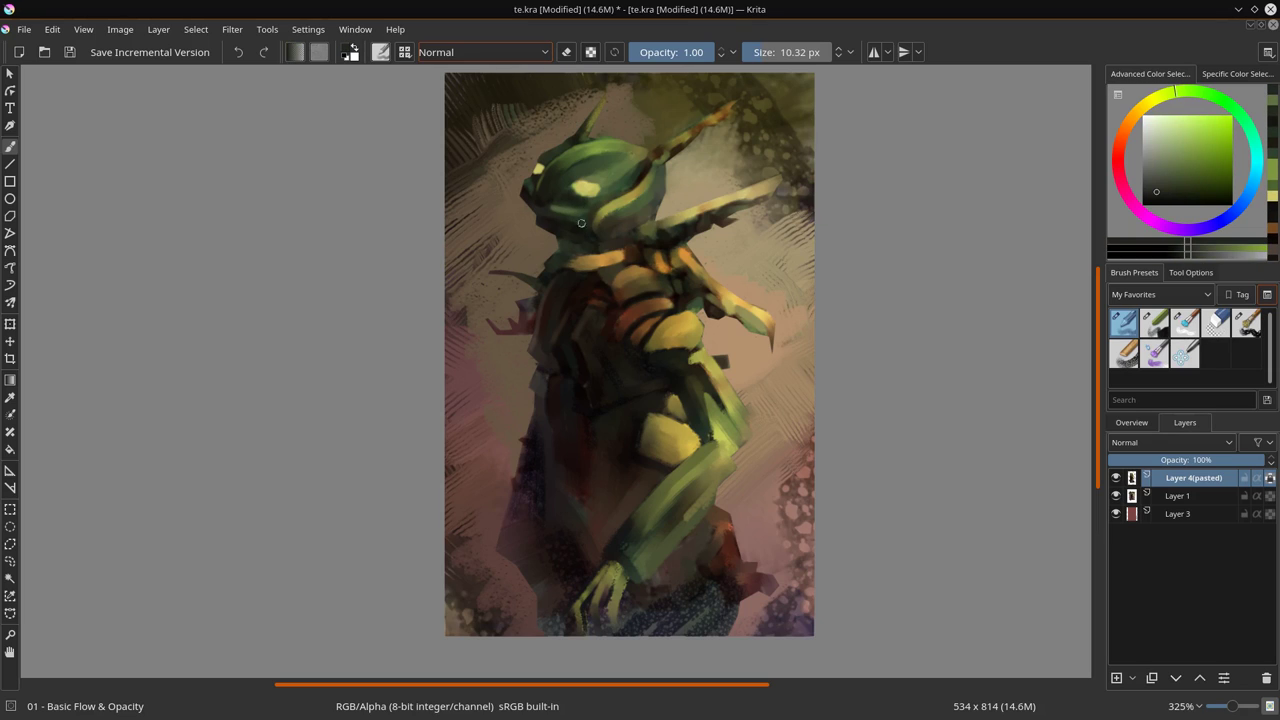
pyautogui.press('[')
pyautogui.click(587, 212)
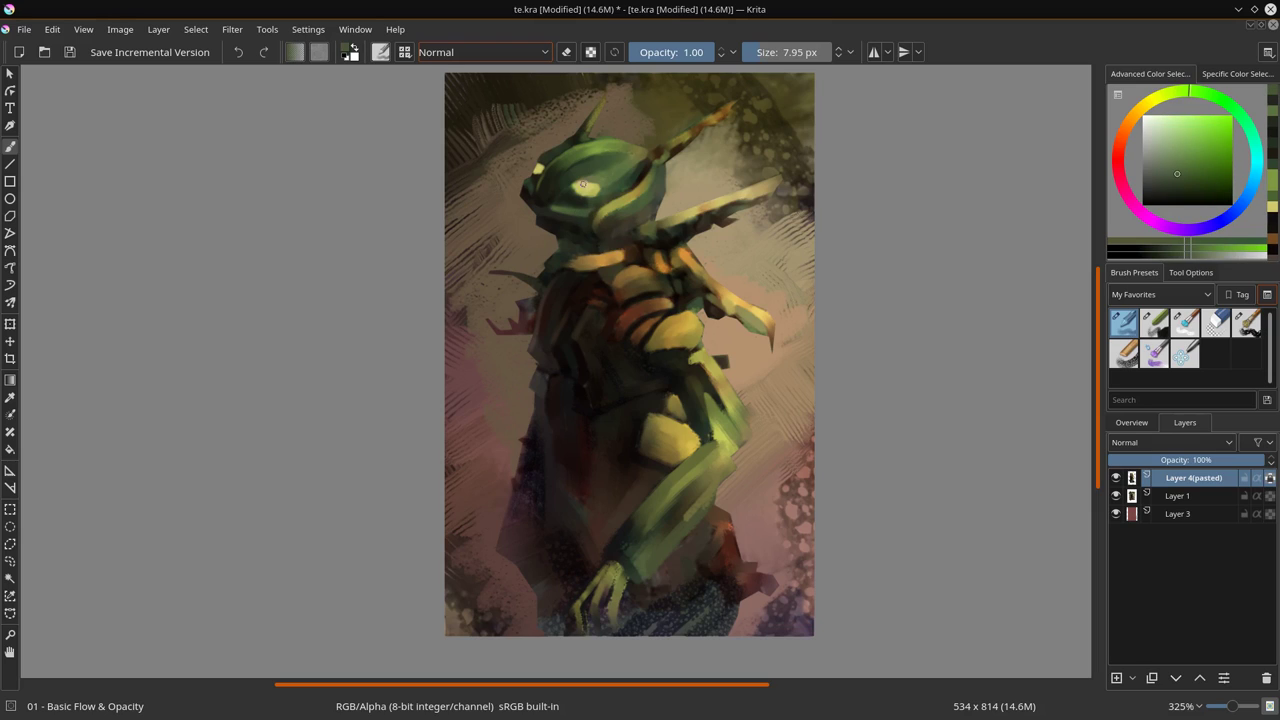
pyautogui.keyDown('ctrl'); pyautogui.click(568, 173); pyautogui.keyUp('ctrl')
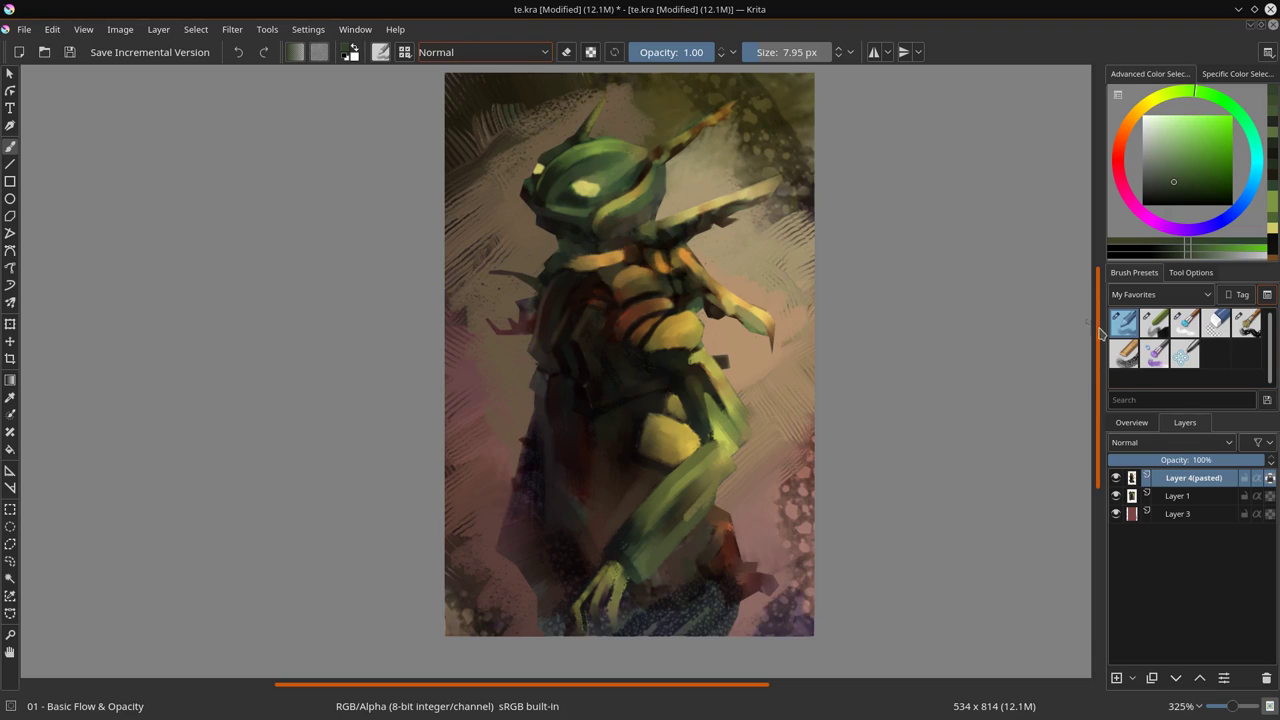
pyautogui.click(1184, 322)
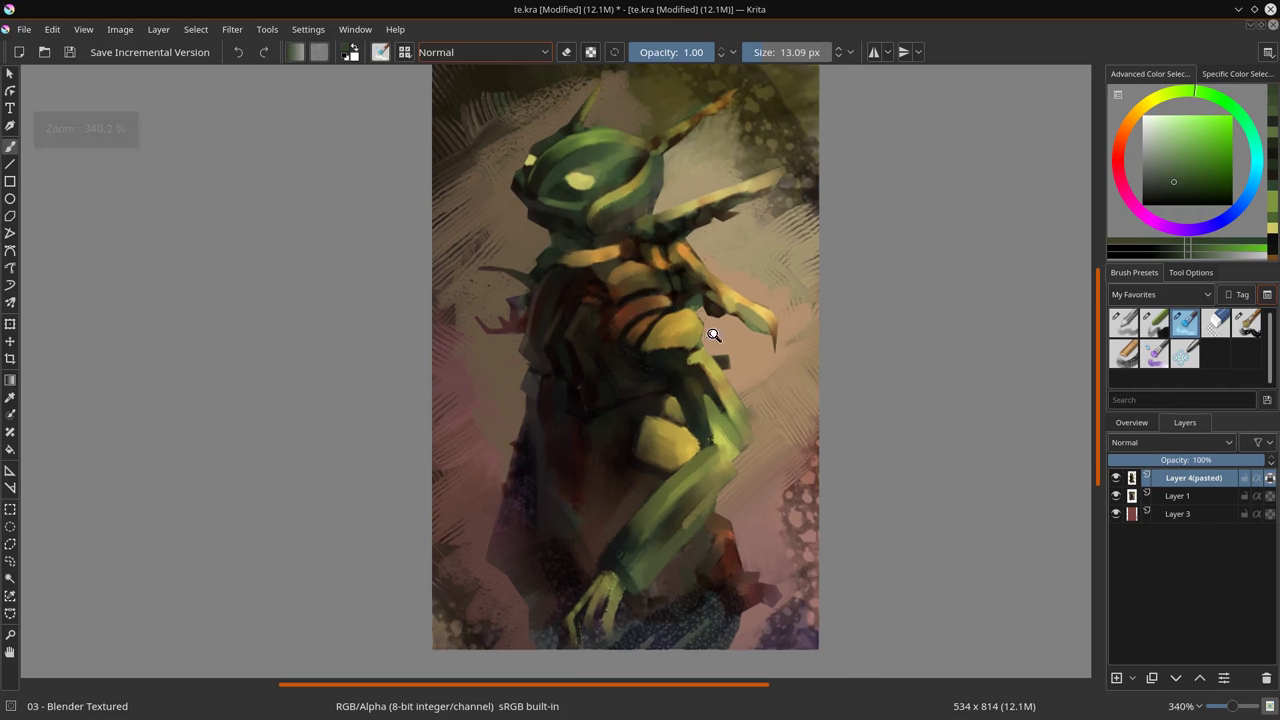
# - With the basic brush, sample olive and yellow-green shades, ending on the neck's green, and shrink to 5.50 px
pyautogui.scroll(3, 714, 334)
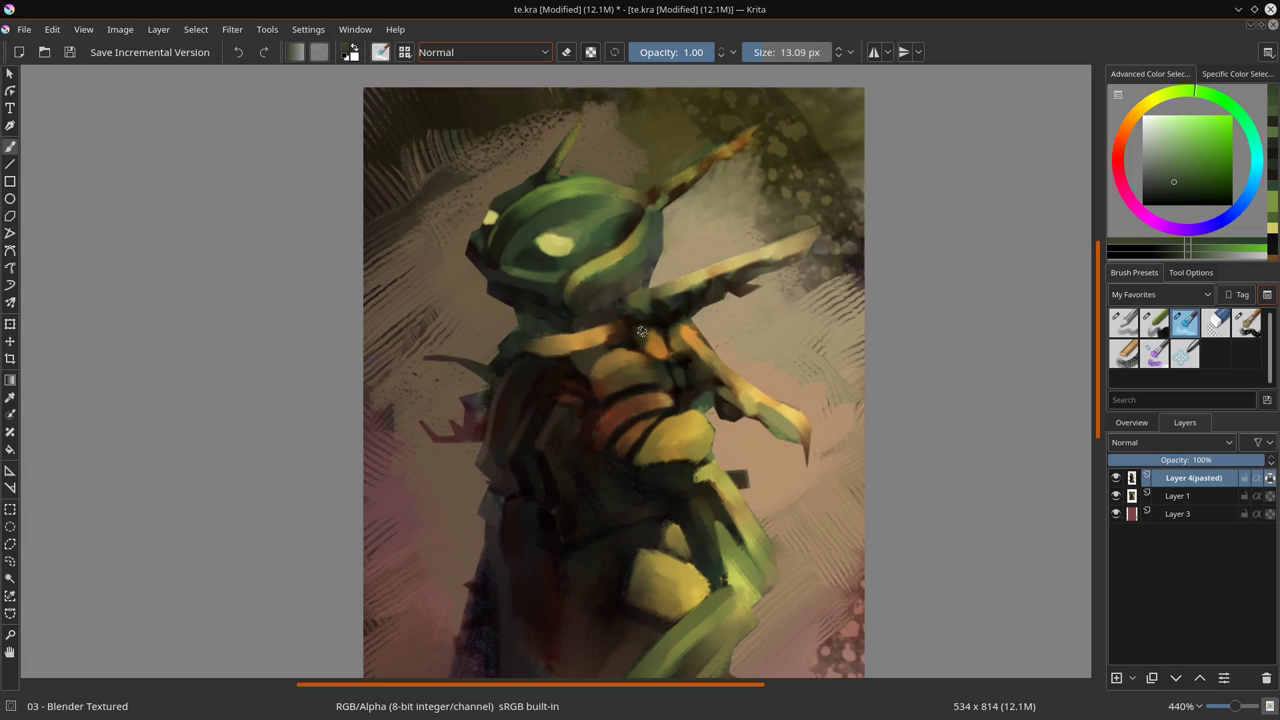
pyautogui.press('/')
pyautogui.keyDown('ctrl'); pyautogui.click(572, 328); pyautogui.keyUp('ctrl')
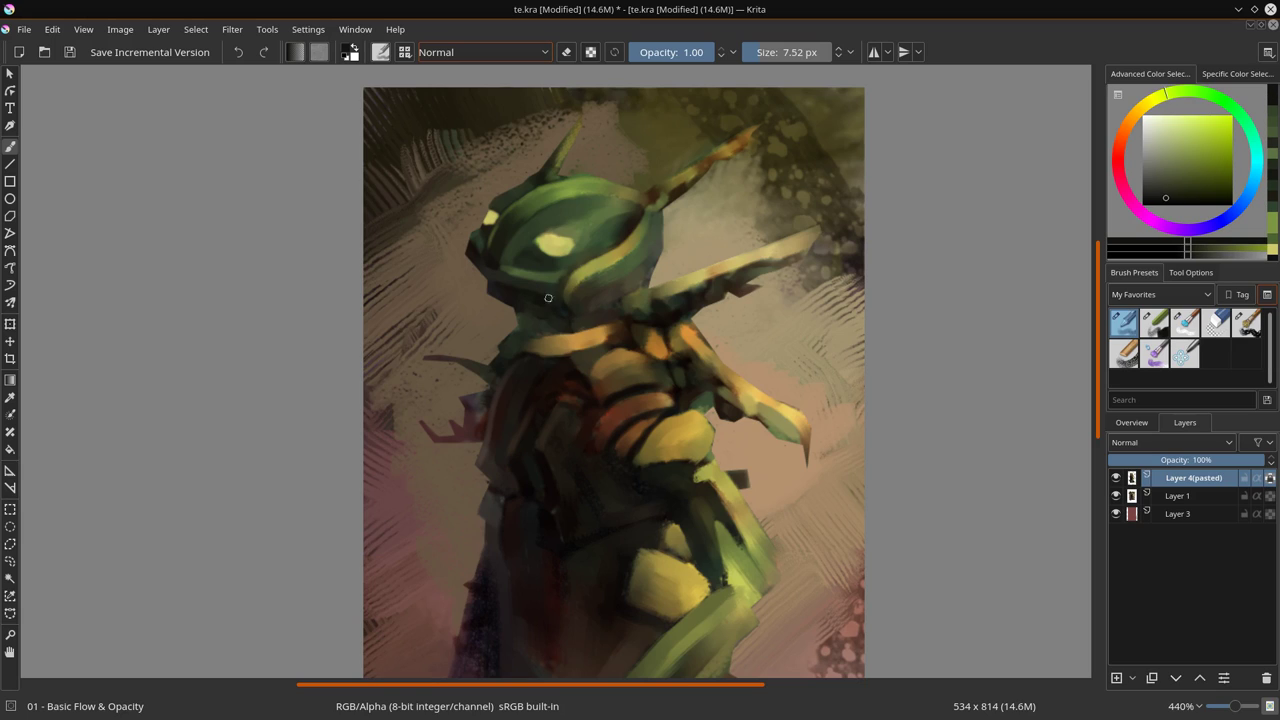
pyautogui.keyDown('ctrl'); pyautogui.click(650, 305); pyautogui.keyUp('ctrl')
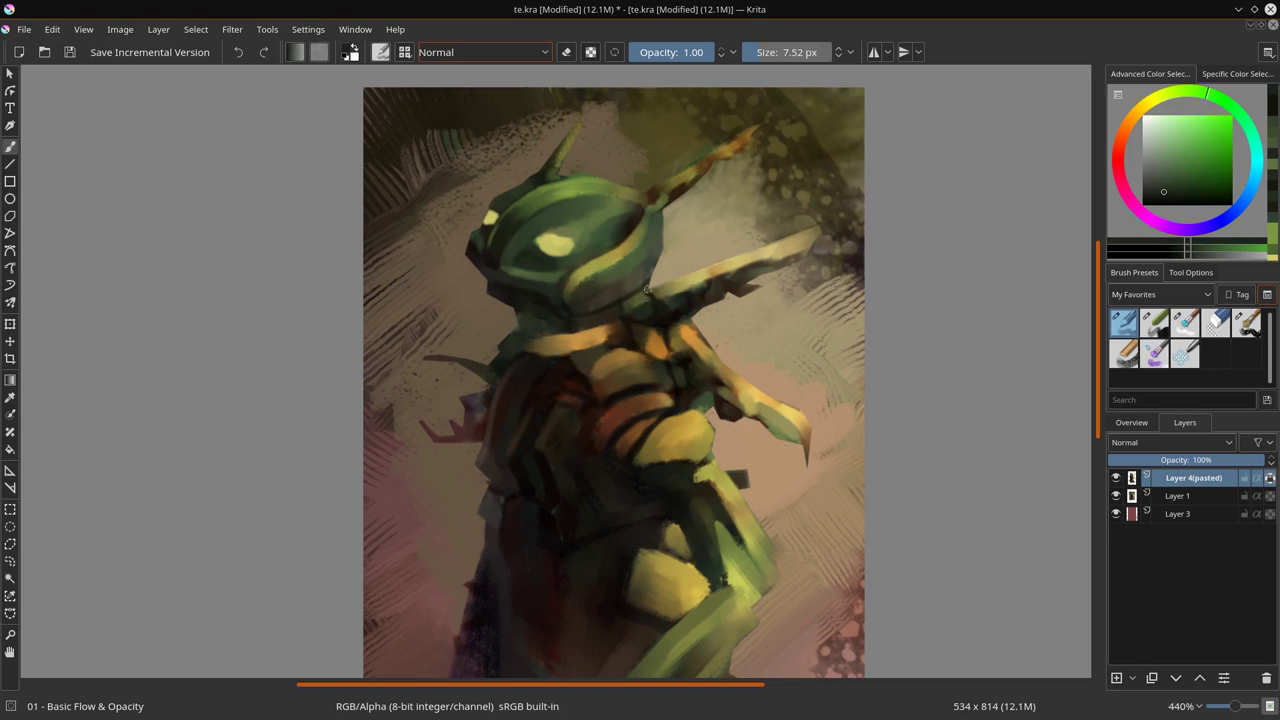
pyautogui.keyDown('ctrl'); pyautogui.click(622, 306); pyautogui.keyUp('ctrl')
pyautogui.keyDown('ctrl'); pyautogui.click(632, 314); pyautogui.keyUp('ctrl')
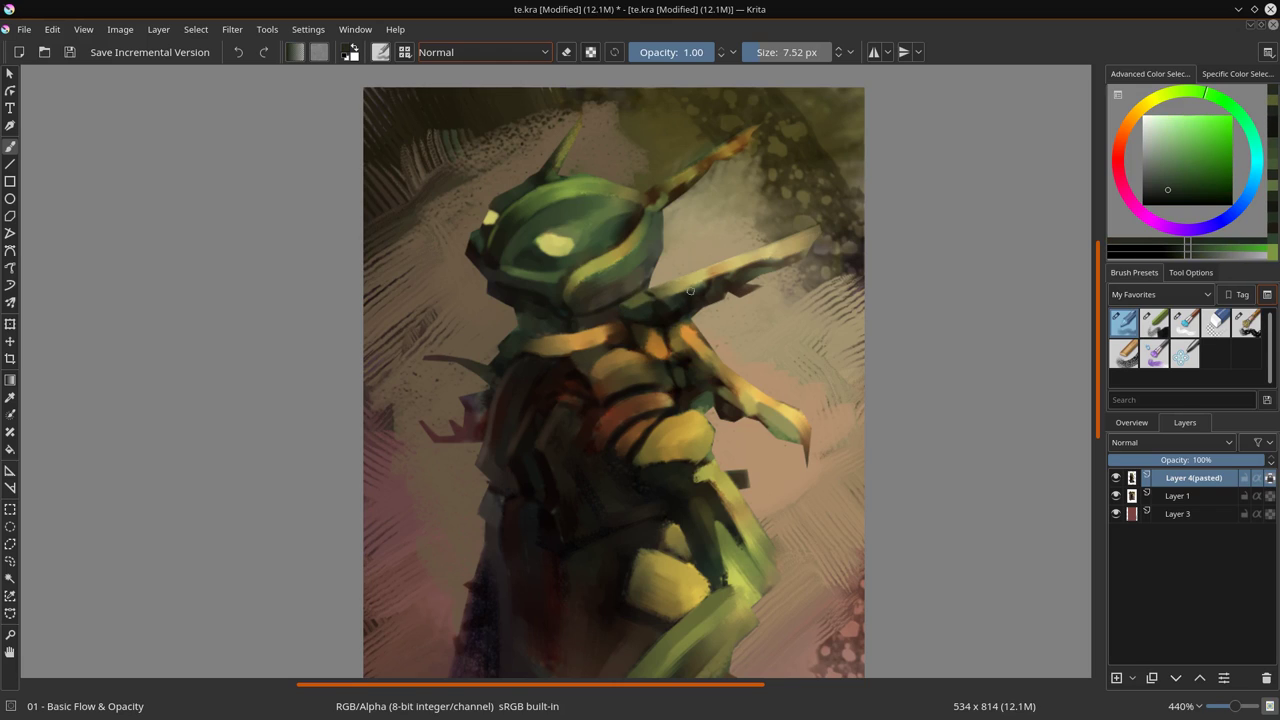
pyautogui.keyDown('ctrl'); pyautogui.click(663, 296); pyautogui.keyUp('ctrl')
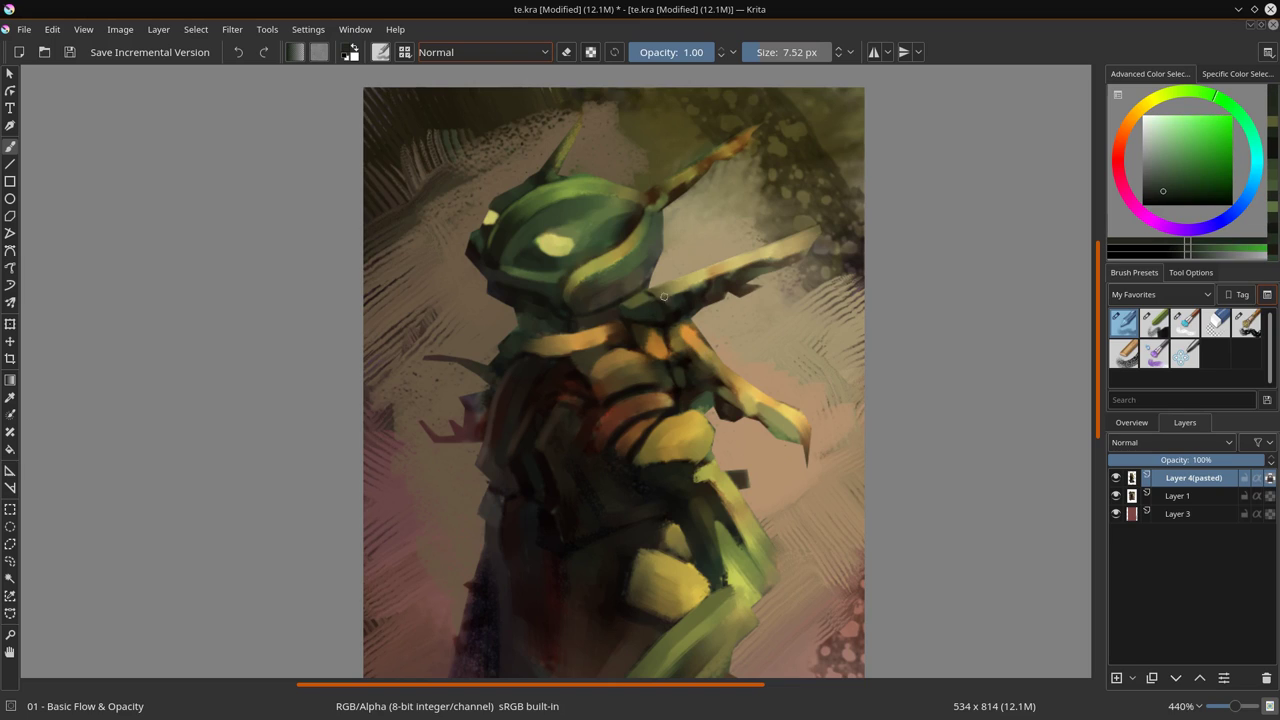
pyautogui.keyDown('ctrl'); pyautogui.click(663, 296); pyautogui.keyUp('ctrl')
pyautogui.press('[')
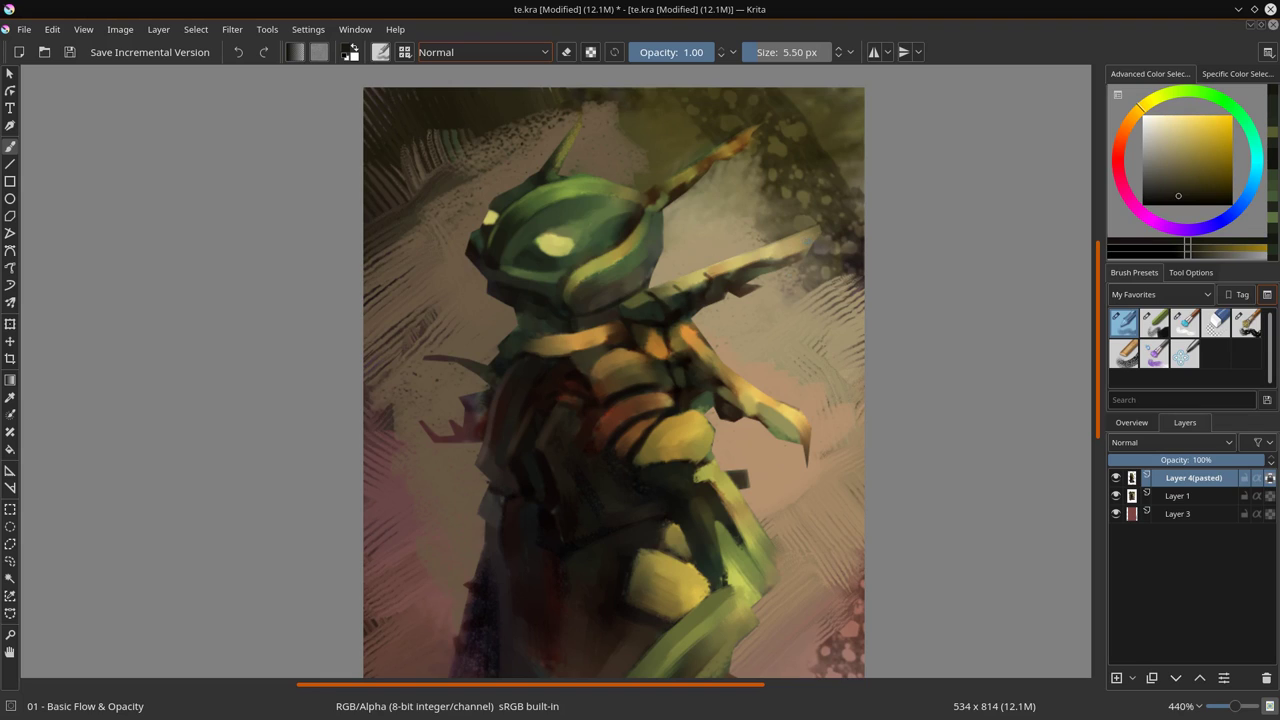
pyautogui.keyDown('ctrl'); pyautogui.click(700, 293); pyautogui.keyUp('ctrl')
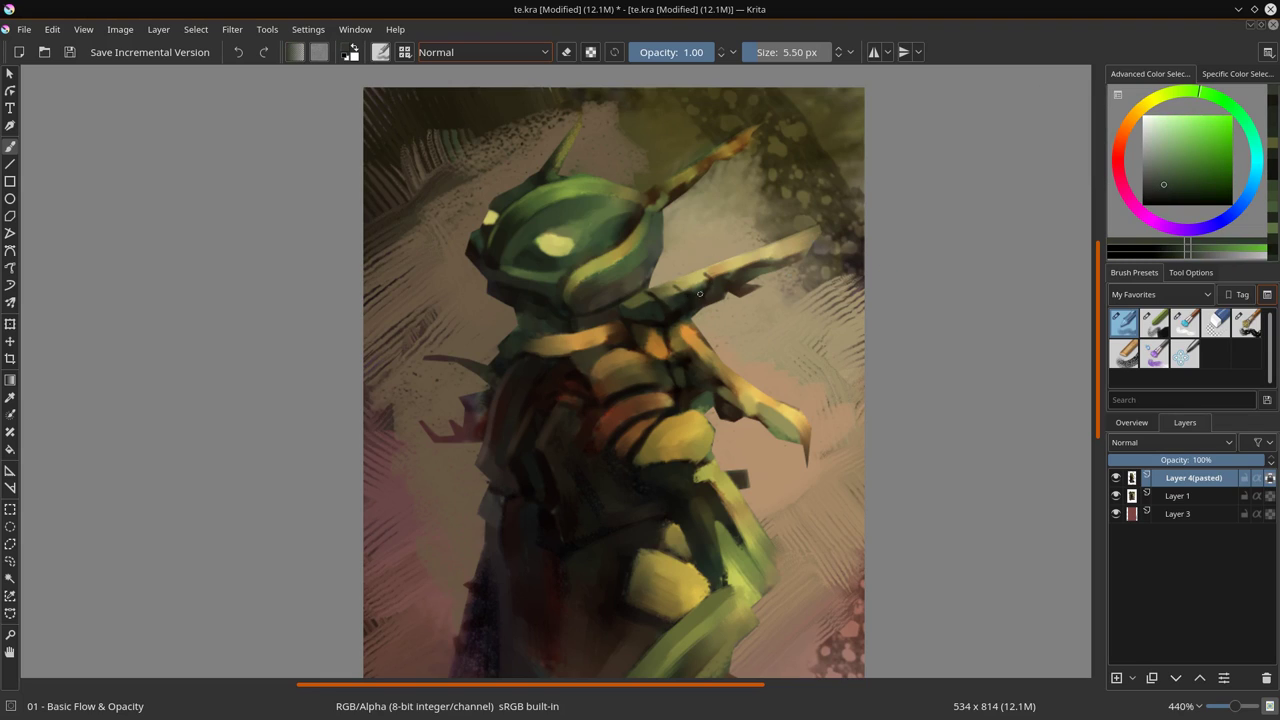
# - Try a Screen-blended lightening stroke on the neck, undo it, and return to 5.55 px Normal blending
pyautogui.click(547, 53)
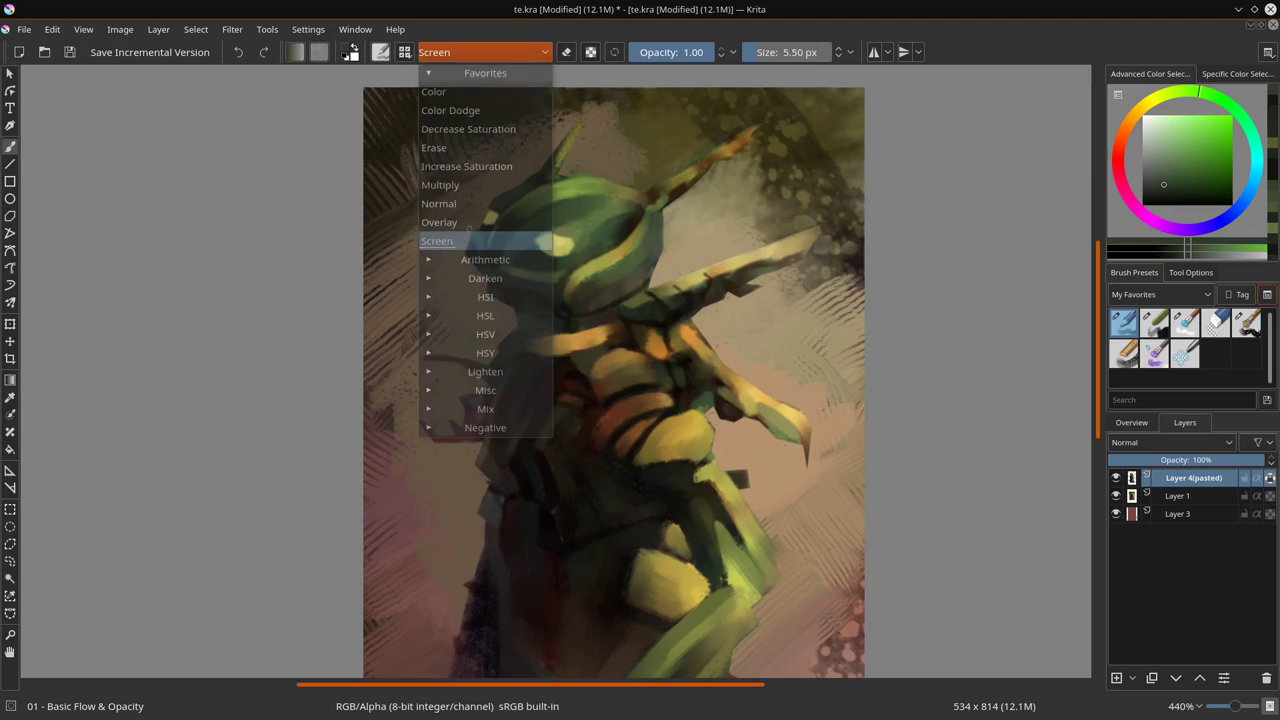
pyautogui.click(458, 237)
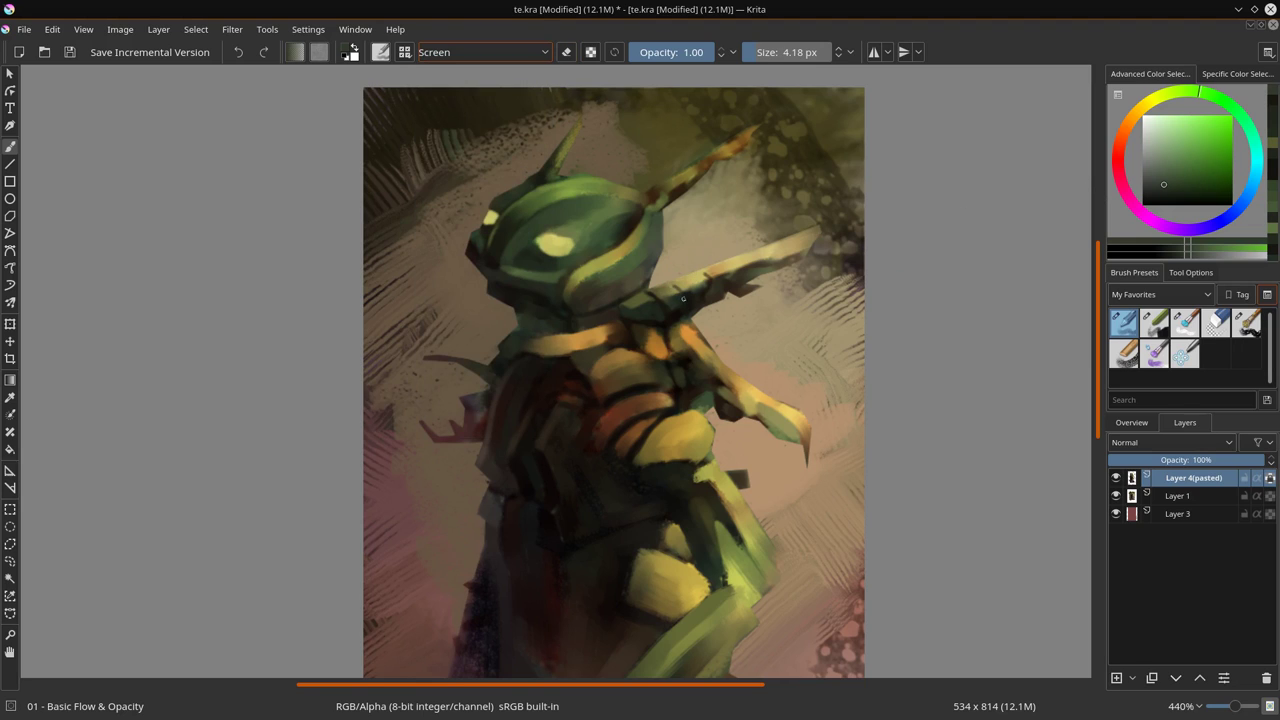
pyautogui.moveTo(644, 308); pyautogui.dragTo(628, 258)
pyautogui.hotkey('ctrl', 'z')
pyautogui.press(']')
pyautogui.click(480, 52)
pyautogui.click(435, 202)
# - Sample greens and browns across the head and torso, settling on a light brown
pyautogui.keyDown('ctrl'); pyautogui.click(604, 256); pyautogui.keyUp('ctrl')
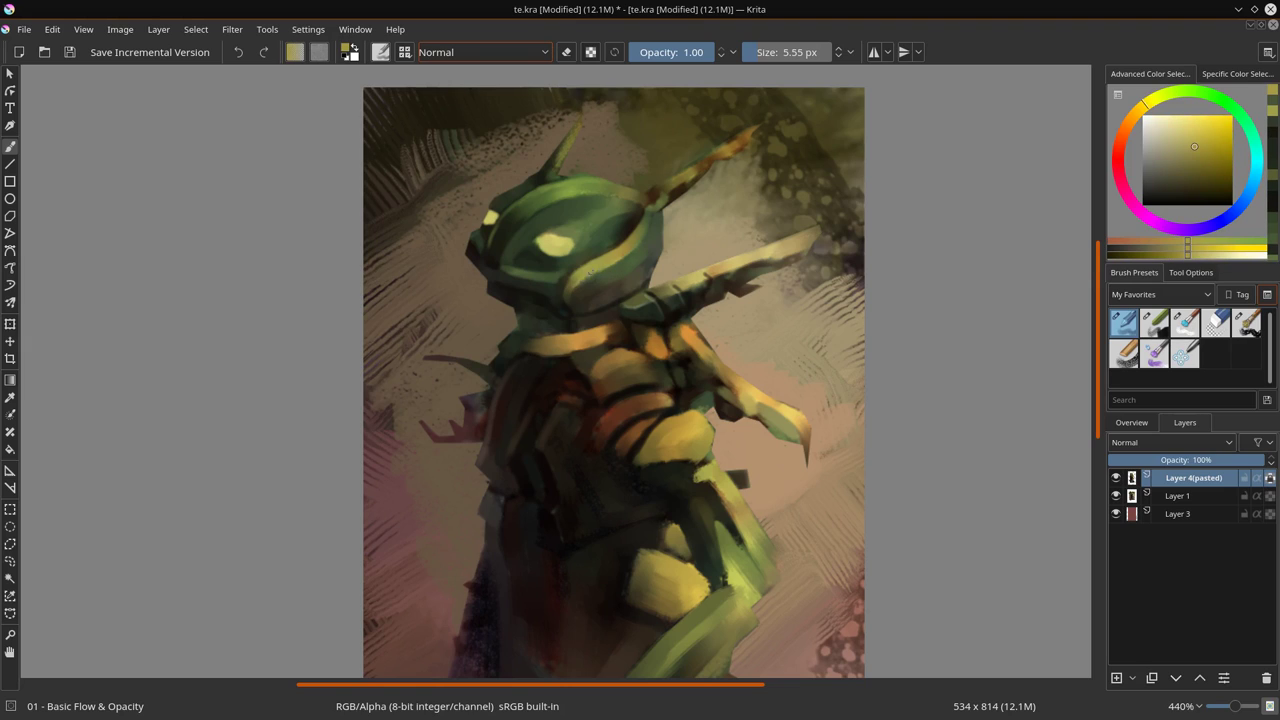
pyautogui.keyDown('ctrl'); pyautogui.click(593, 275); pyautogui.keyUp('ctrl')
pyautogui.keyDown('ctrl'); pyautogui.click(601, 252); pyautogui.keyUp('ctrl')
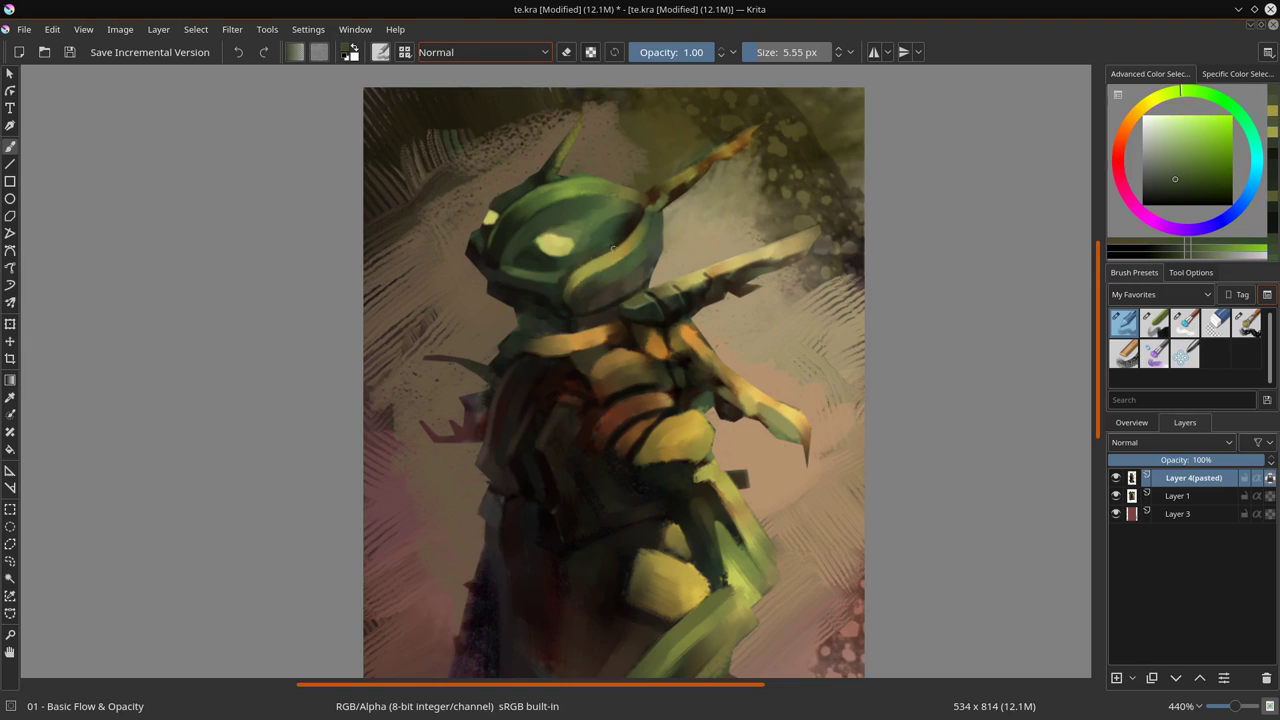
pyautogui.keyDown('ctrl'); pyautogui.click(610, 220); pyautogui.keyUp('ctrl')
pyautogui.keyDown('ctrl'); pyautogui.click(646, 170); pyautogui.keyUp('ctrl')
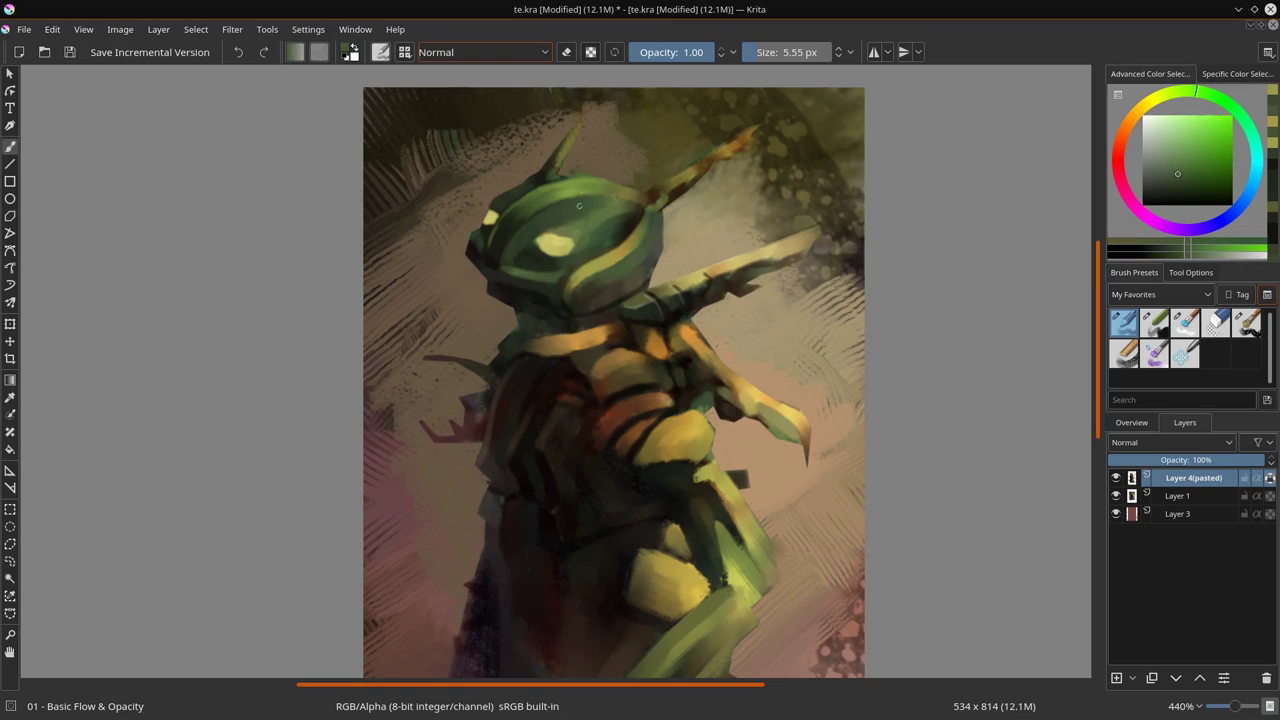
pyautogui.keyDown('ctrl'); pyautogui.click(593, 345); pyautogui.keyUp('ctrl')
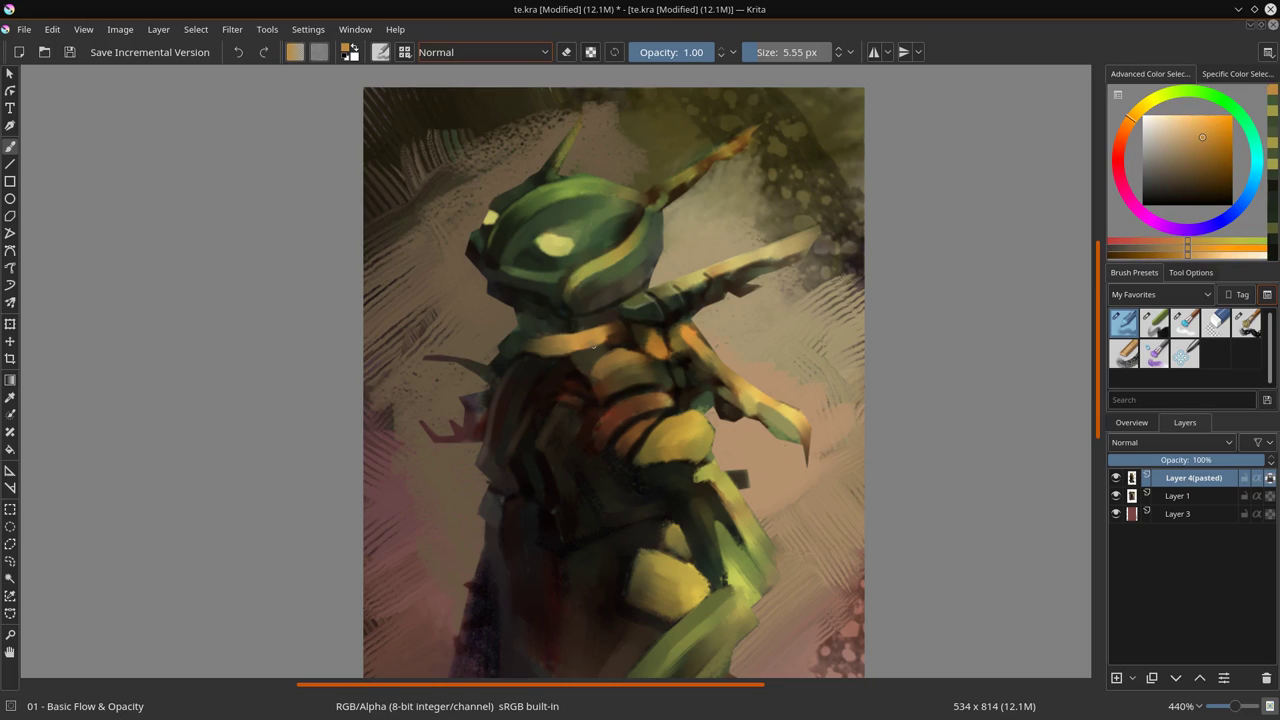
pyautogui.keyDown('ctrl'); pyautogui.click(730, 405); pyautogui.keyUp('ctrl')
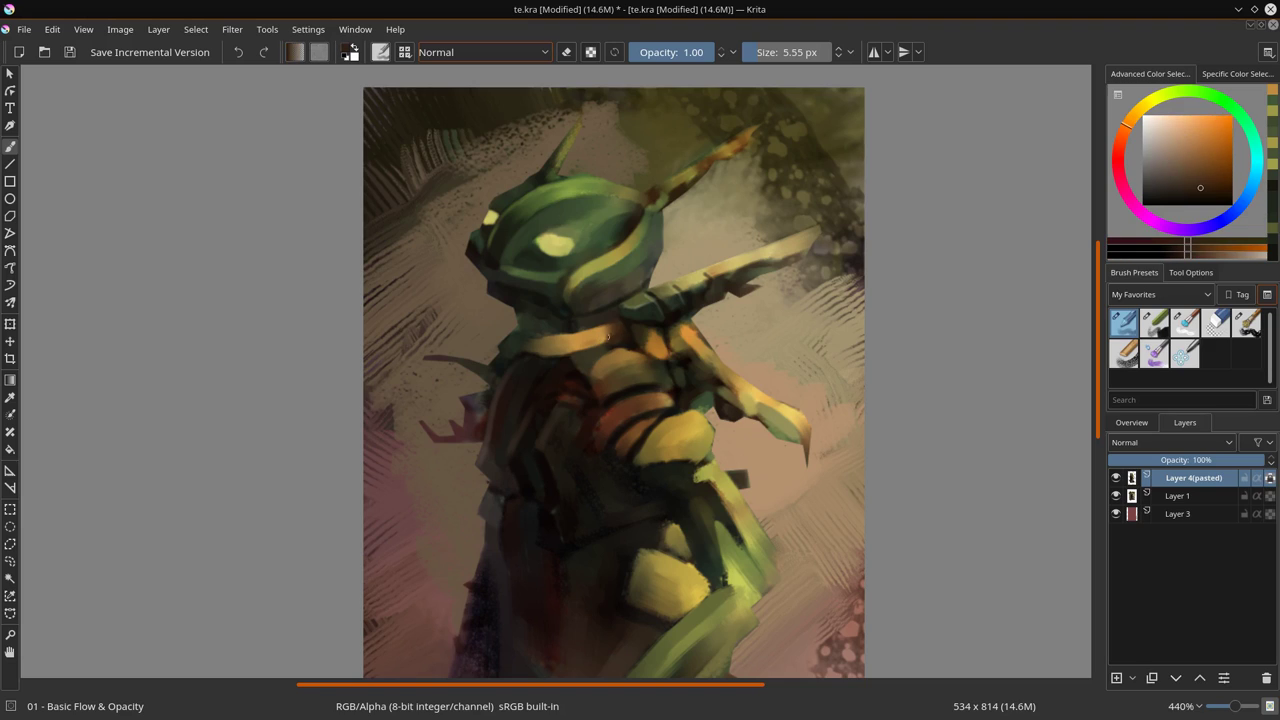
pyautogui.keyDown('ctrl'); pyautogui.click(613, 408); pyautogui.keyUp('ctrl')
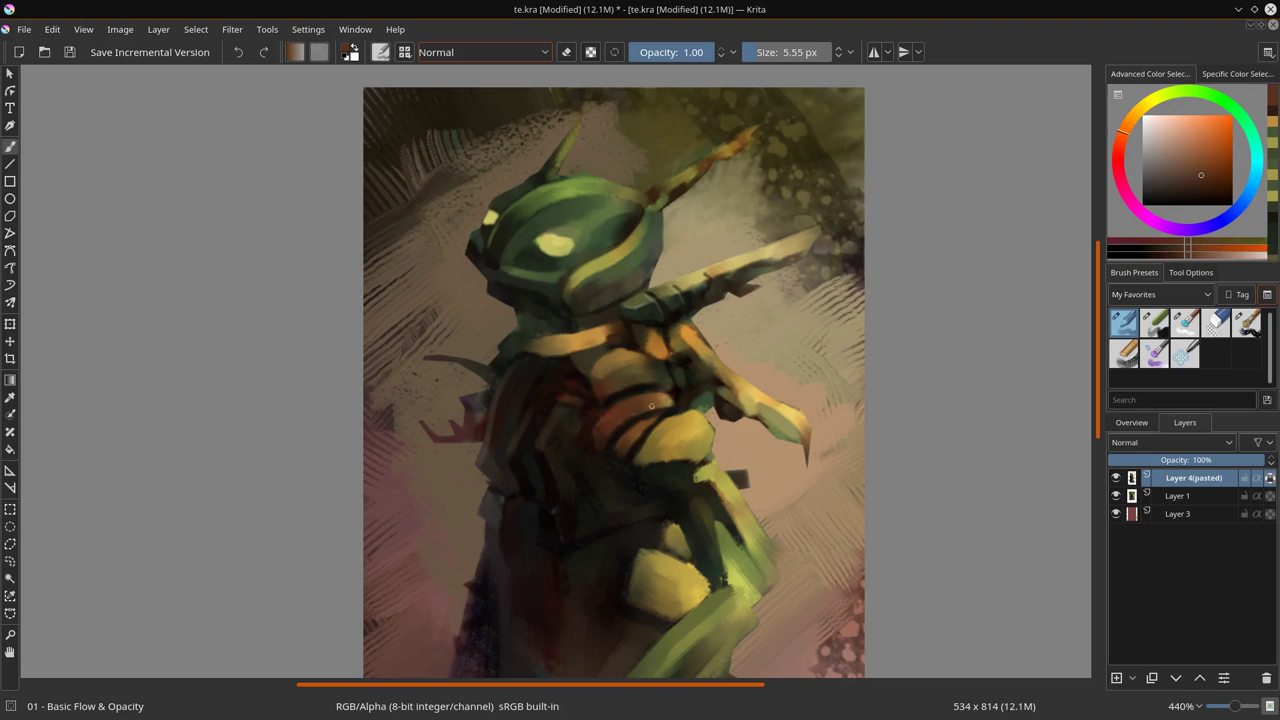
pyautogui.keyDown('ctrl'); pyautogui.click(651, 308); pyautogui.keyUp('ctrl')
pyautogui.keyDown('ctrl'); pyautogui.click(651, 308); pyautogui.keyUp('ctrl')
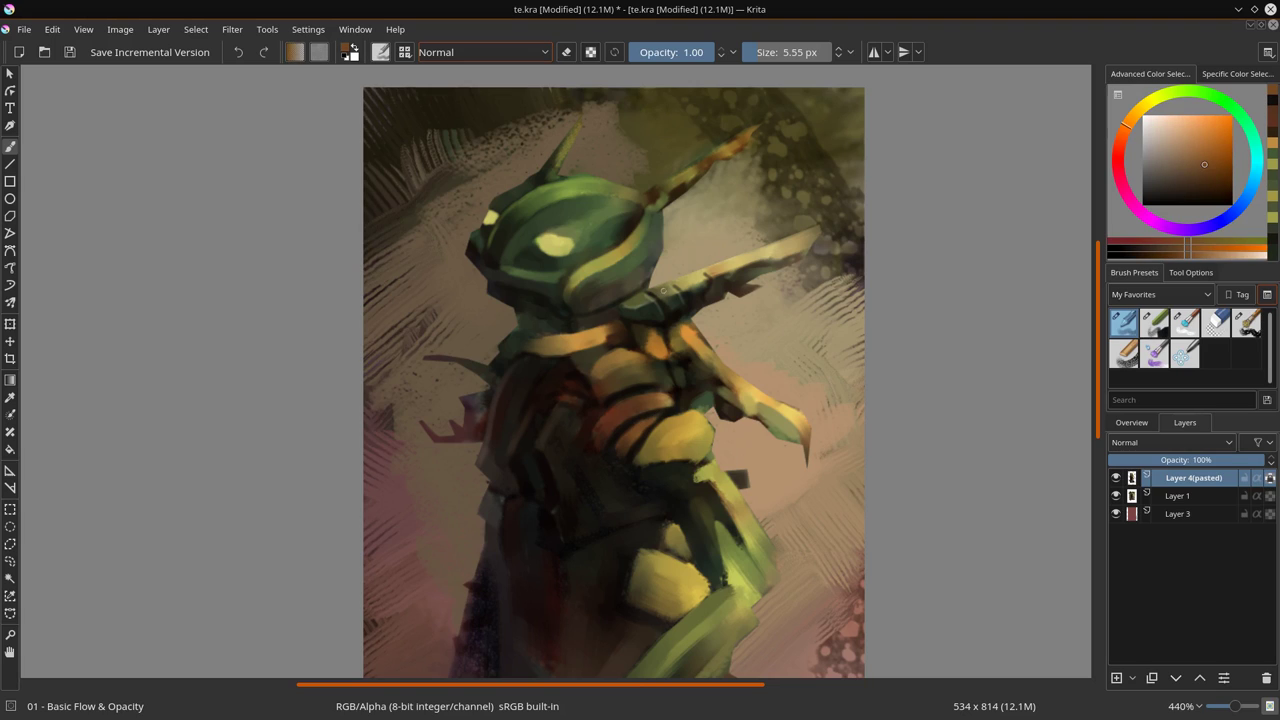
# - Paint light tan Chalk Details strokes around the top spike and upper background on Layer 1
pyautogui.press('pagedown')
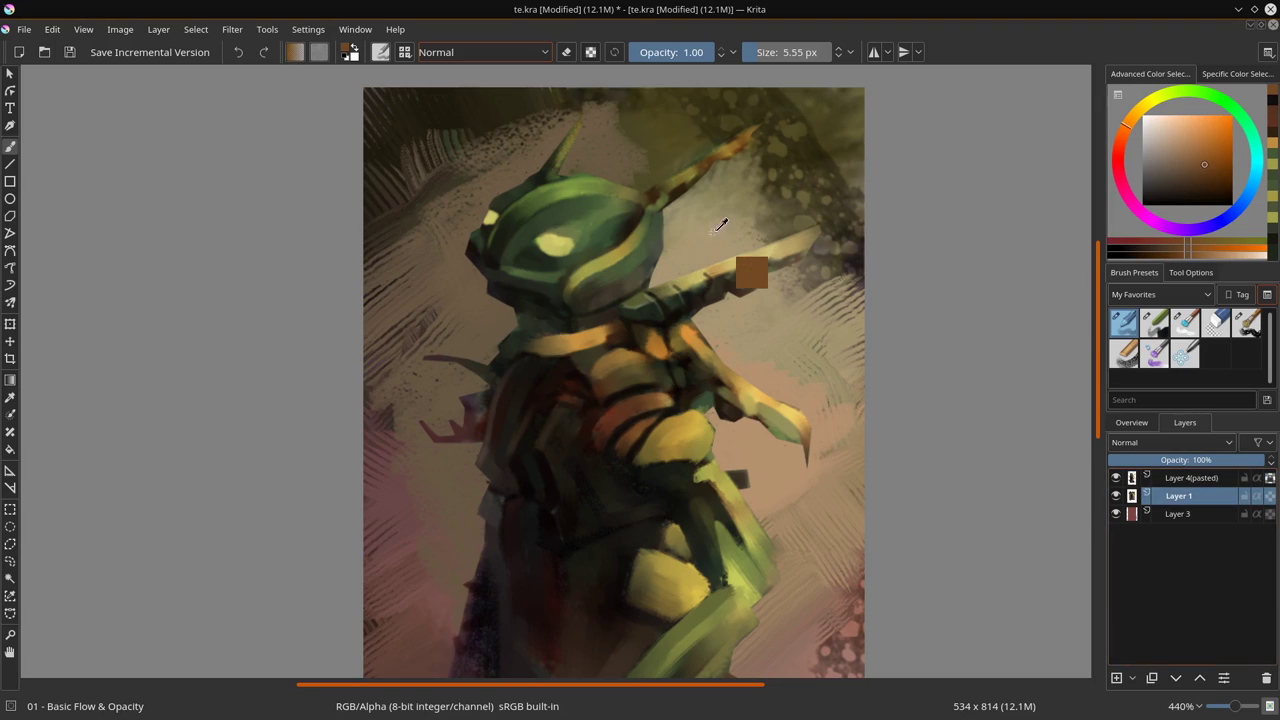
pyautogui.press('/')
pyautogui.keyDown('ctrl'); pyautogui.click(665, 190); pyautogui.keyUp('ctrl')
pyautogui.moveTo(665, 187); pyautogui.dragTo(700, 180)
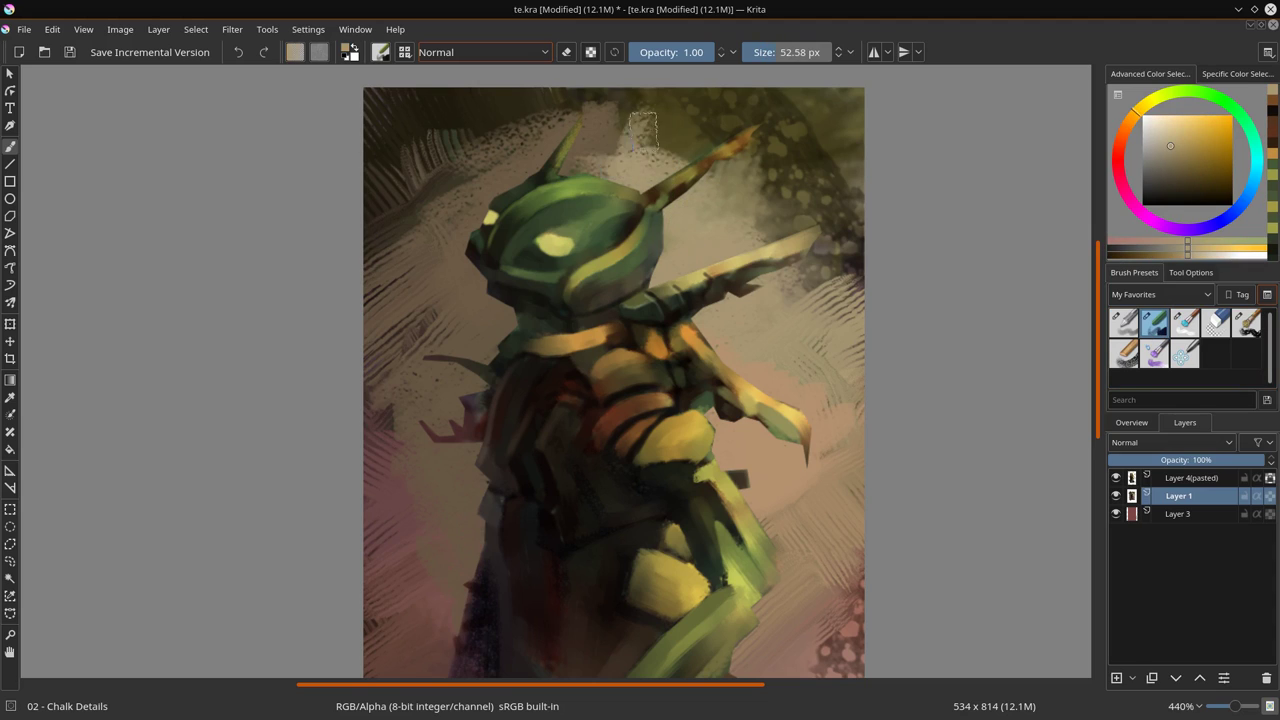
pyautogui.moveTo(600, 170)
pyautogui.mouseDown()
pyautogui.moveTo(690, 120)
pyautogui.moveTo(742, 150)
pyautogui.moveTo(770, 105)
pyautogui.moveTo(710, 125)
pyautogui.mouseUp()
pyautogui.moveTo(640, 108); pyautogui.dragTo(598, 158)
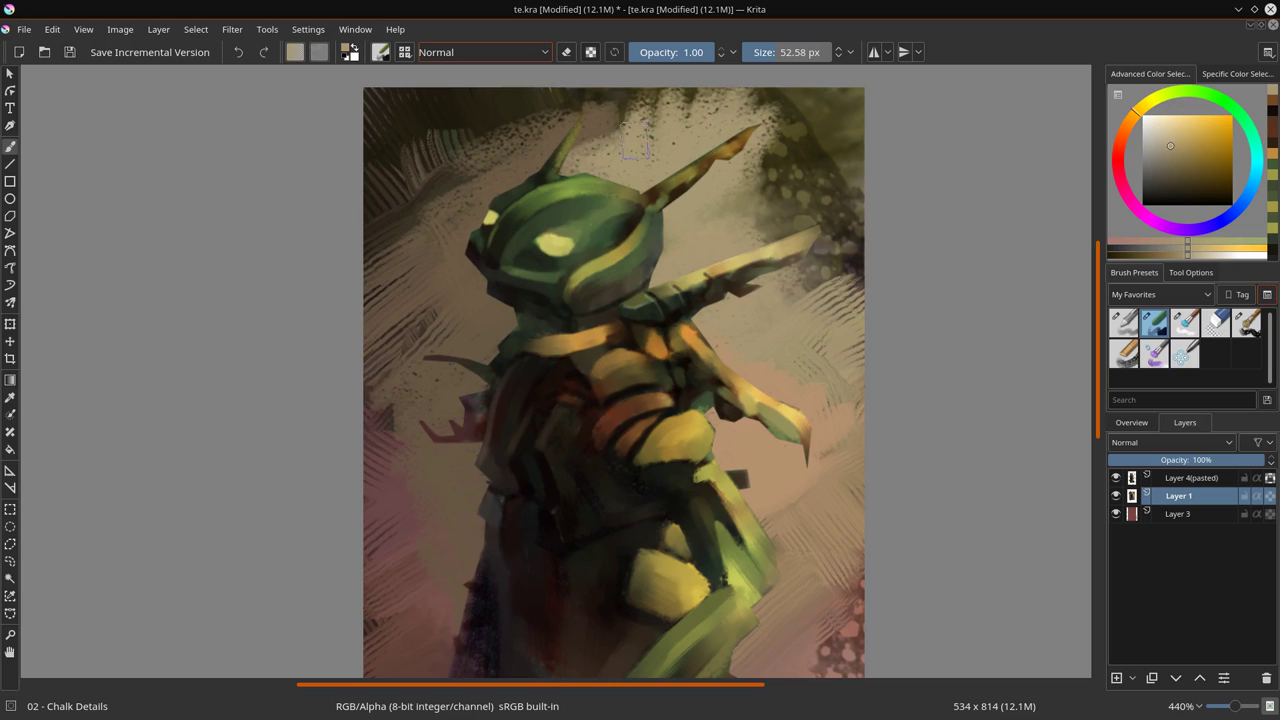
pyautogui.moveTo(608, 95); pyautogui.dragTo(615, 150)
pyautogui.moveTo(528, 172); pyautogui.dragTo(575, 160)
pyautogui.moveTo(612, 92); pyautogui.dragTo(612, 140)
pyautogui.scroll(-4, 811, 233)
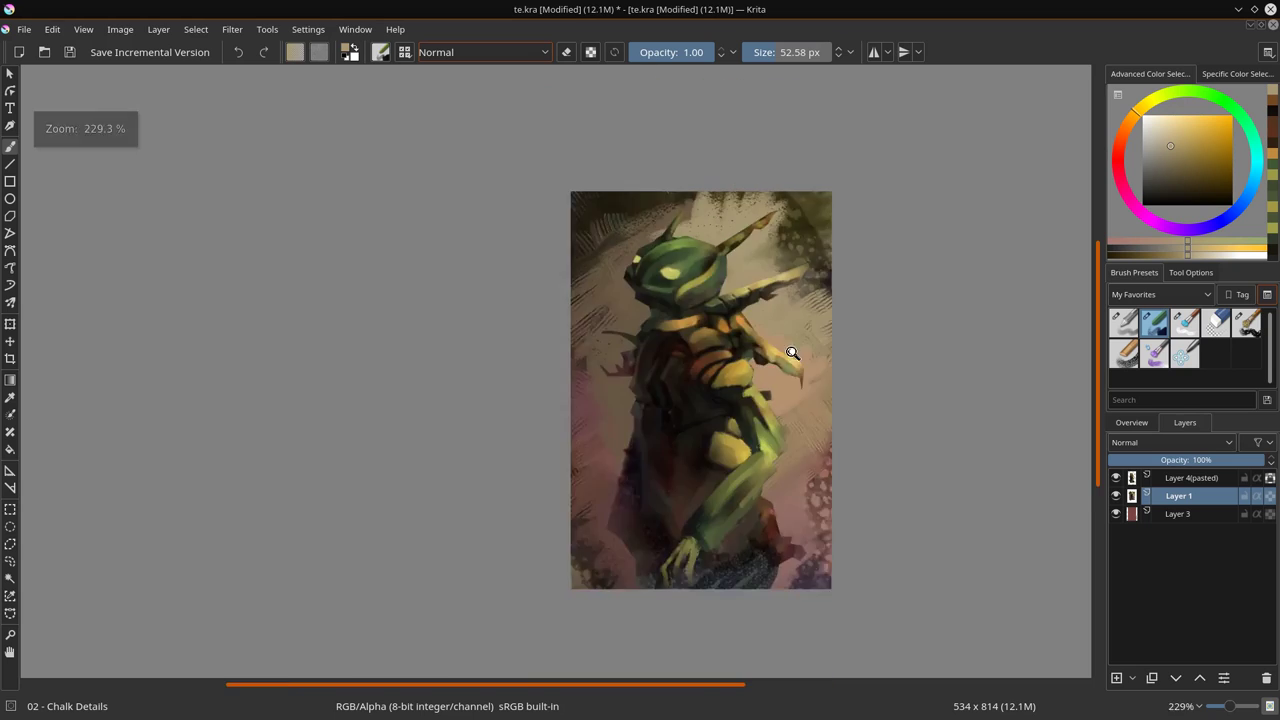
pyautogui.scroll(-2, 786, 354)
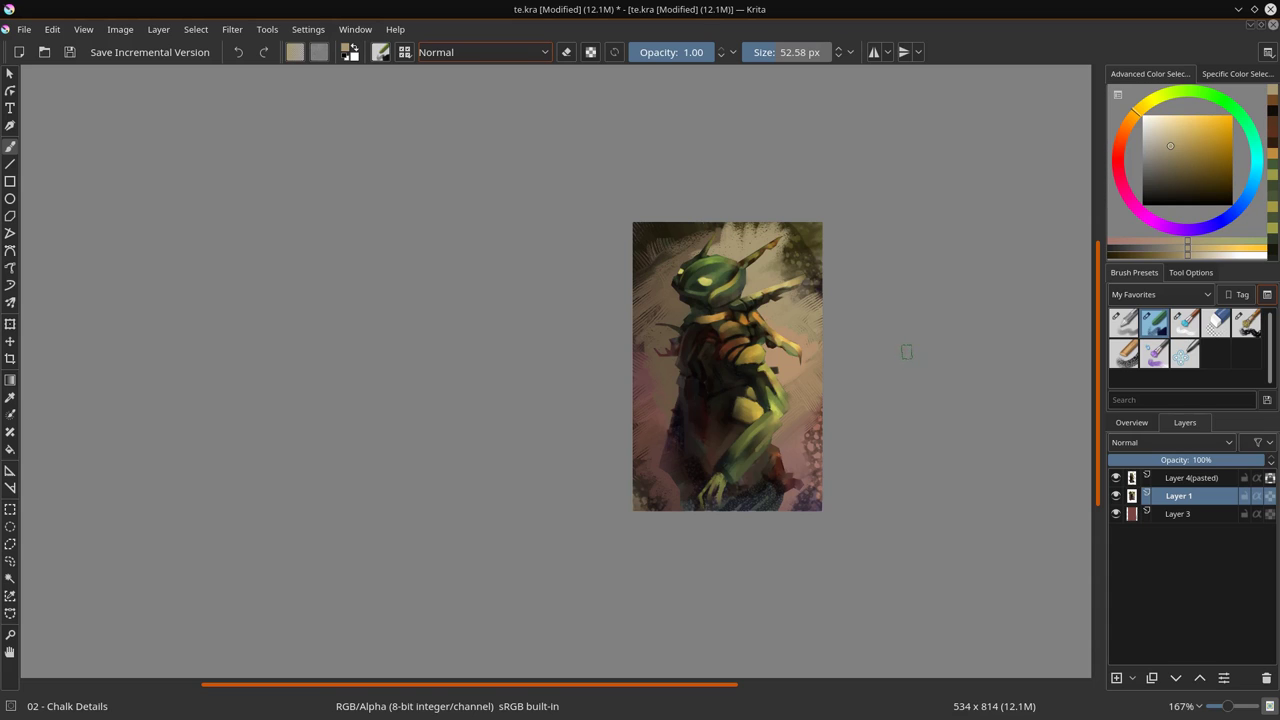
# - On Layer 4(pasted), sample a darker olive-yellow and dab it onto the yellow armour plate
pyautogui.press(',')
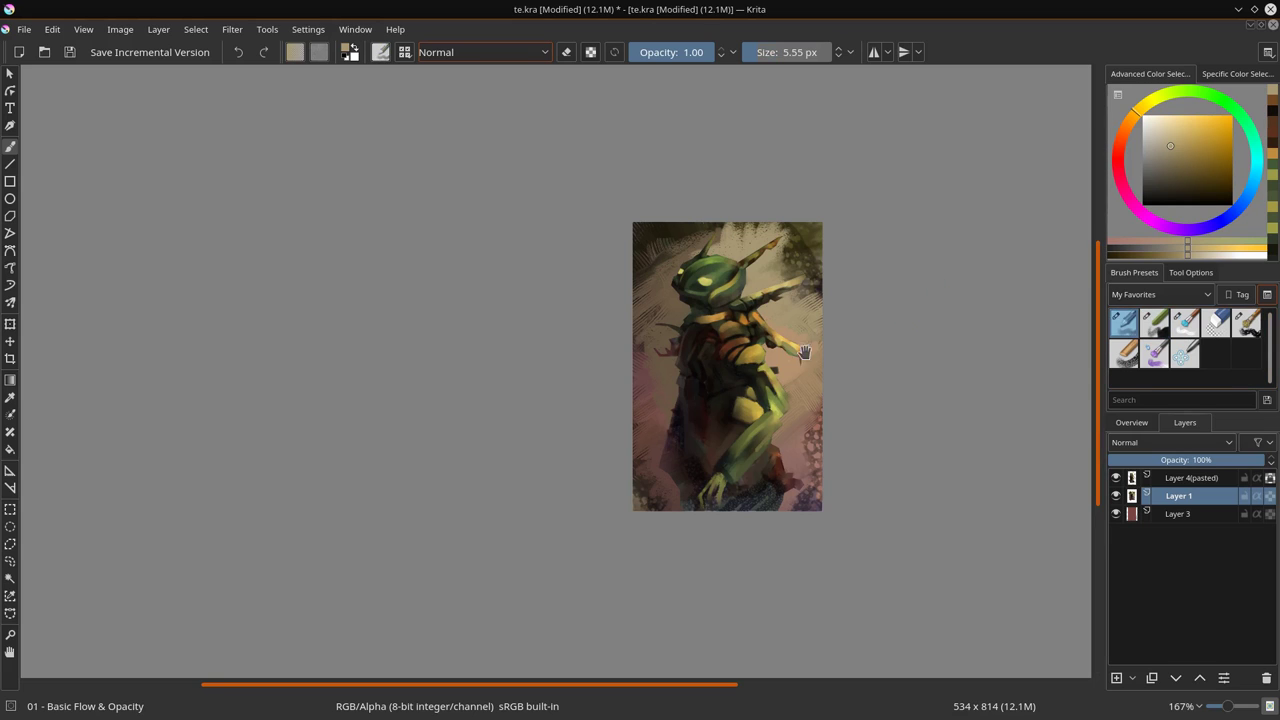
pyautogui.scroll(5, 804, 353)
pyautogui.keyDown('ctrl'); pyautogui.click(691, 407); pyautogui.keyUp('ctrl')
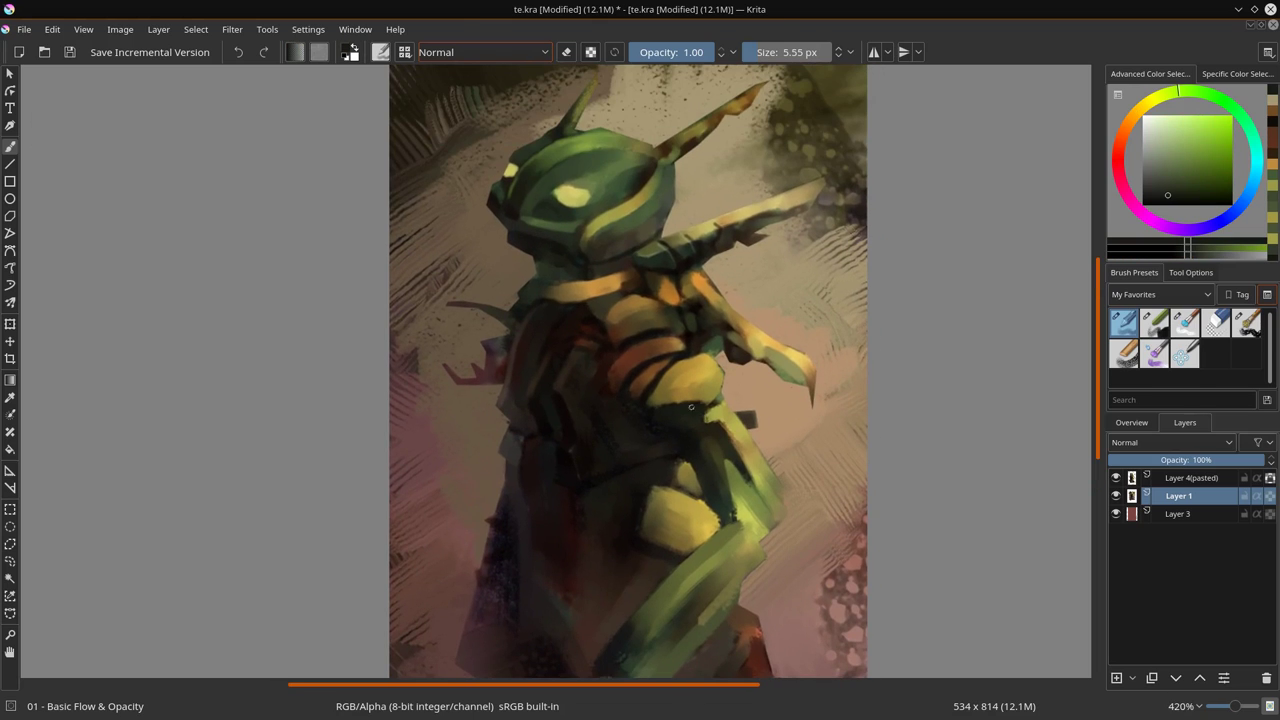
pyautogui.click(1190, 477)
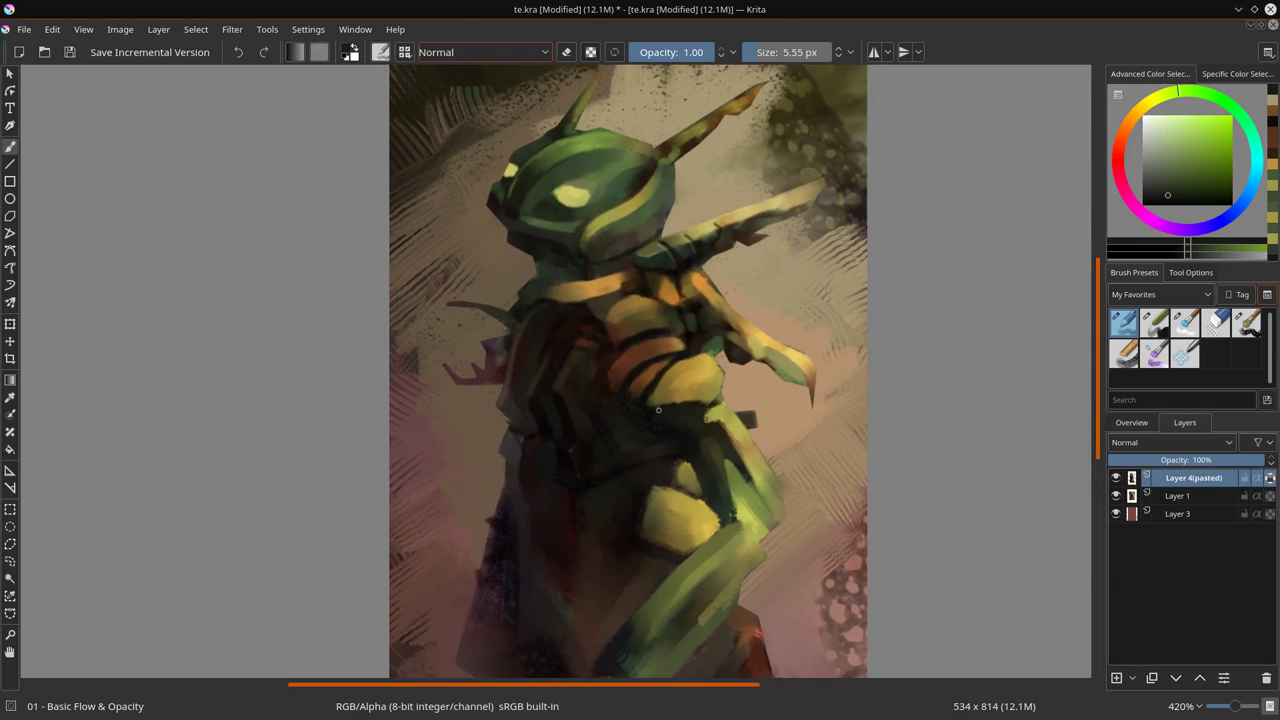
pyautogui.keyDown('ctrl'); pyautogui.click(719, 402); pyautogui.keyUp('ctrl')
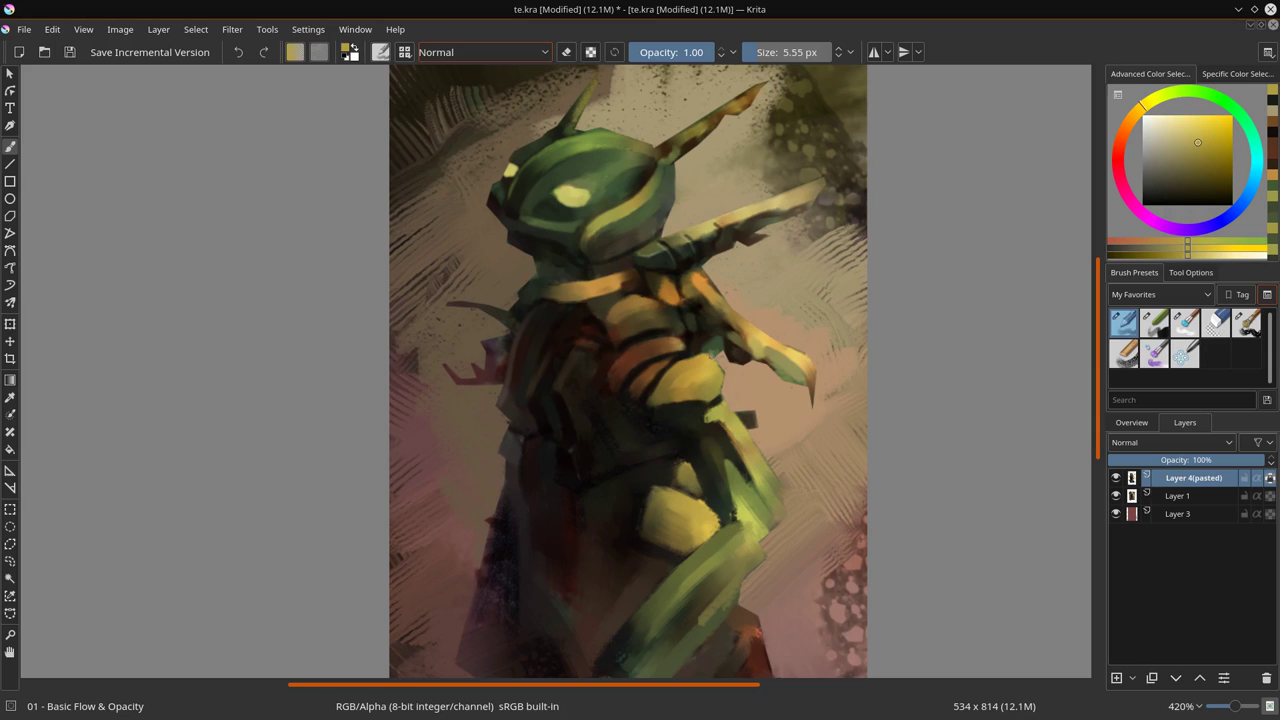
pyautogui.keyDown('ctrl'); pyautogui.click(720, 406); pyautogui.keyUp('ctrl')
pyautogui.keyDown('ctrl'); pyautogui.click(718, 425); pyautogui.keyUp('ctrl')
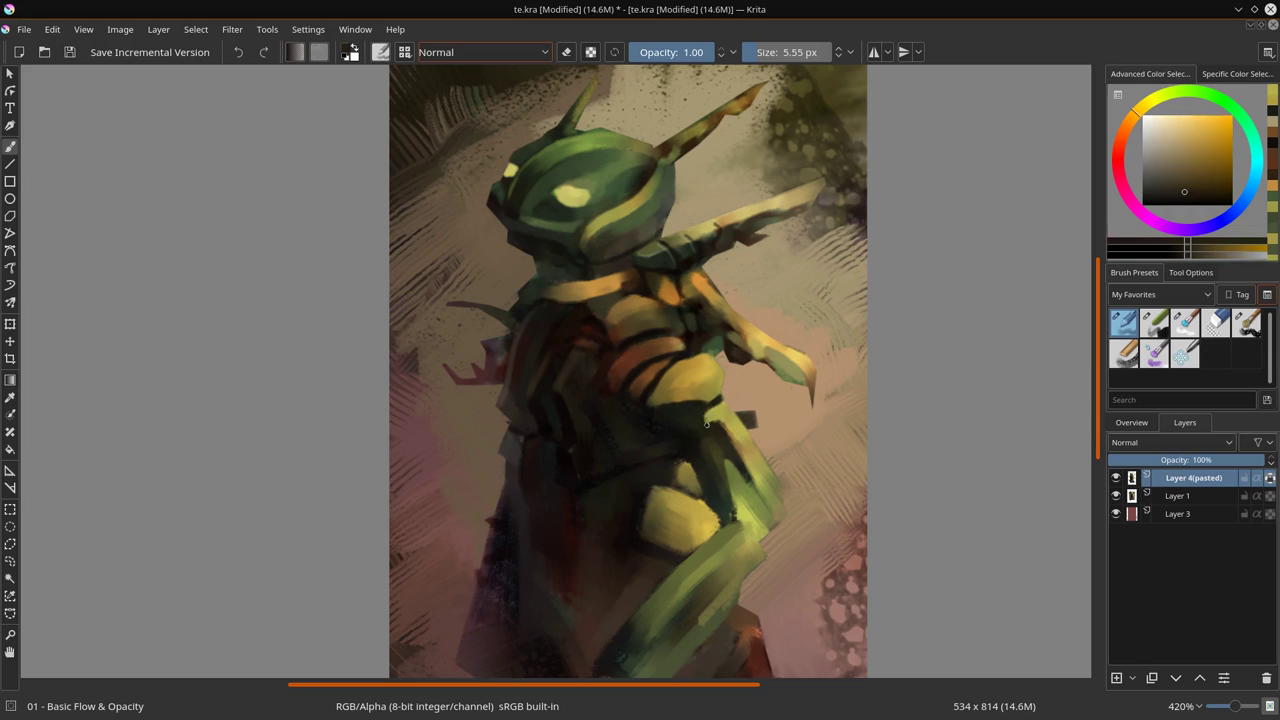
pyautogui.keyDown('ctrl'); pyautogui.click(730, 520); pyautogui.keyUp('ctrl')
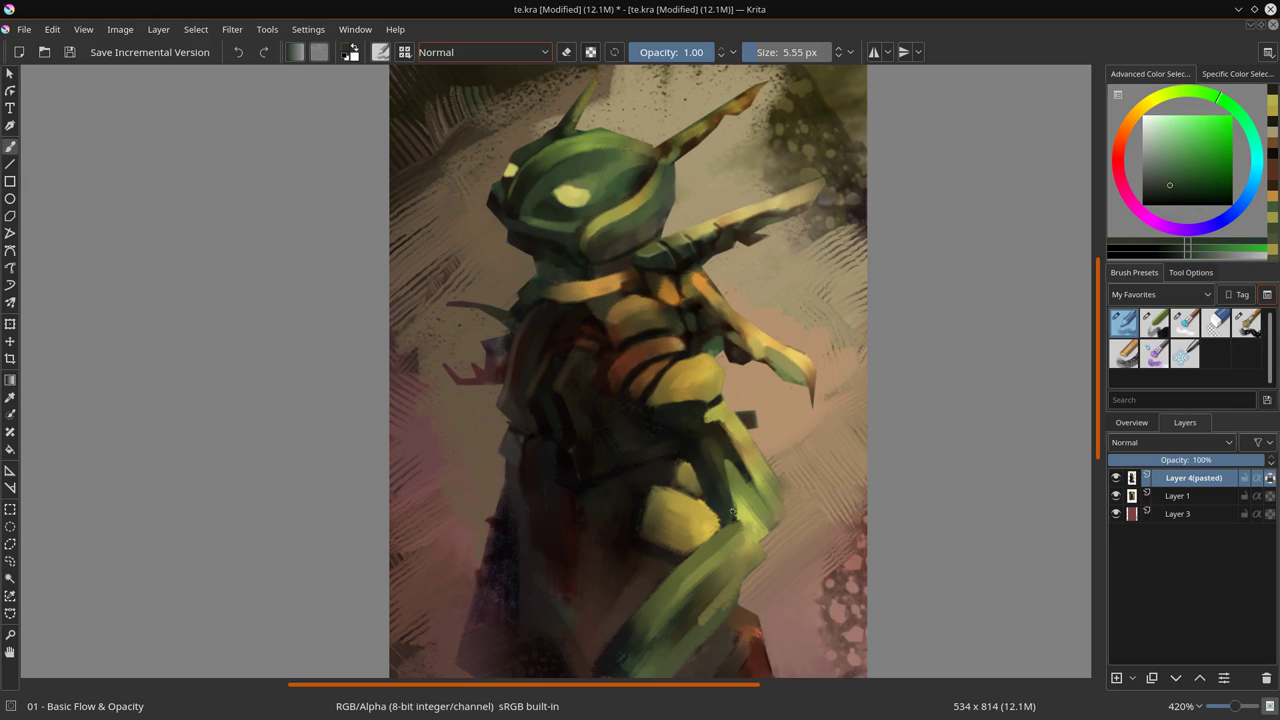
pyautogui.keyDown('ctrl'); pyautogui.click(665, 480); pyautogui.keyUp('ctrl')
pyautogui.moveTo(678, 492); pyautogui.dragTo(706, 502)
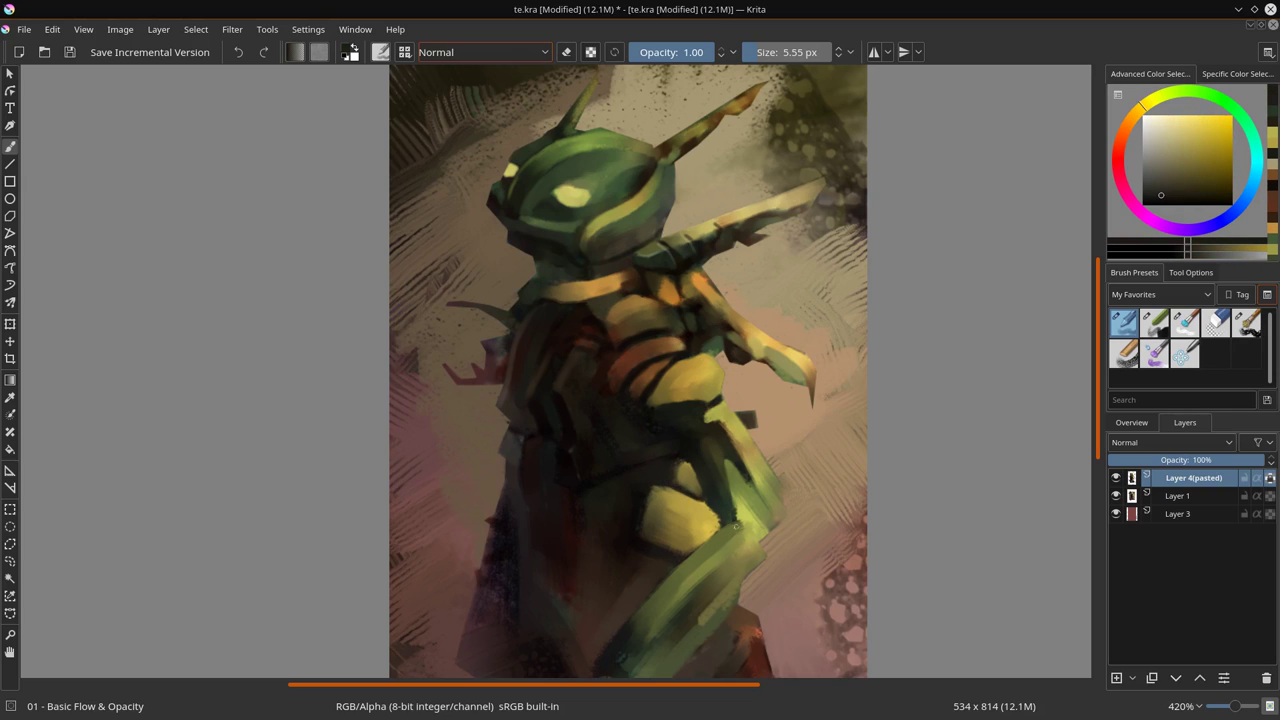
# - Try a Screen-blended lighter stroke down the dark torso, then undo it
pyautogui.click(480, 52)
pyautogui.click(460, 237)
pyautogui.moveTo(558, 385)
pyautogui.mouseDown()
pyautogui.moveTo(545, 418)
pyautogui.moveTo(576, 443)
pyautogui.mouseUp()
pyautogui.hotkey('ctrl', 'z')
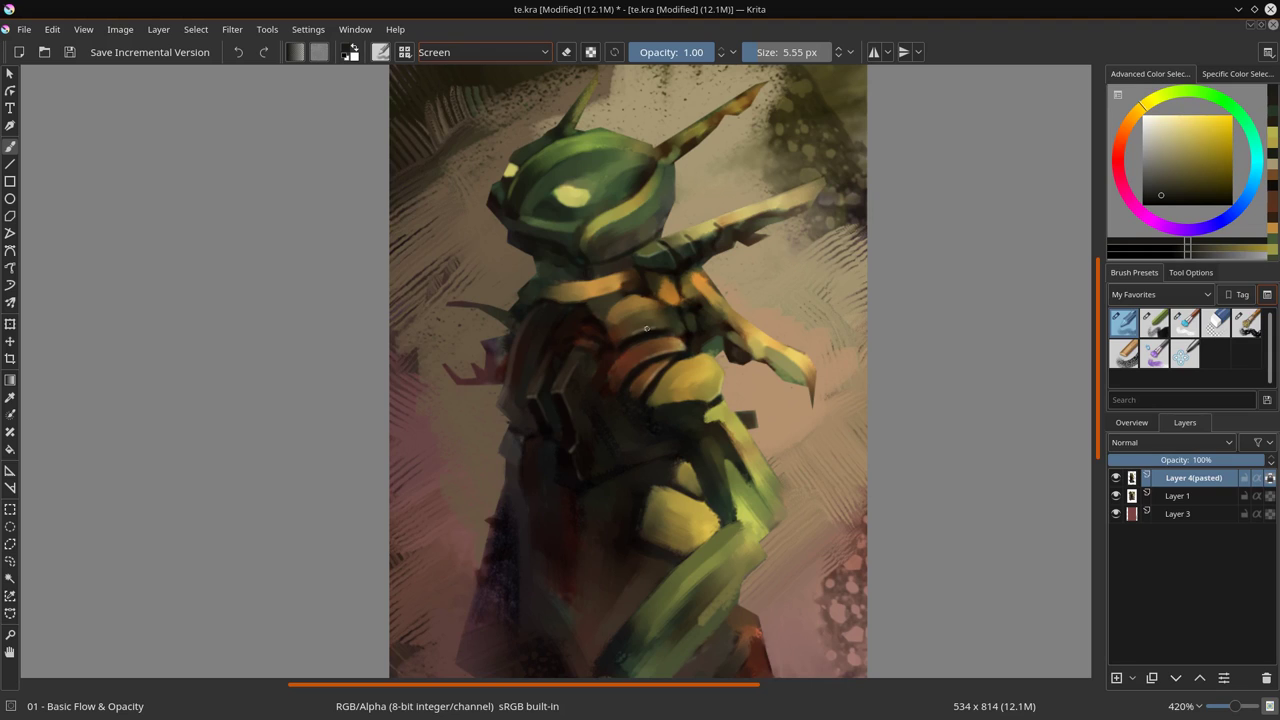
# - Return the brush to Normal blending and sample a new orange colour from the painting
pyautogui.click(523, 52)
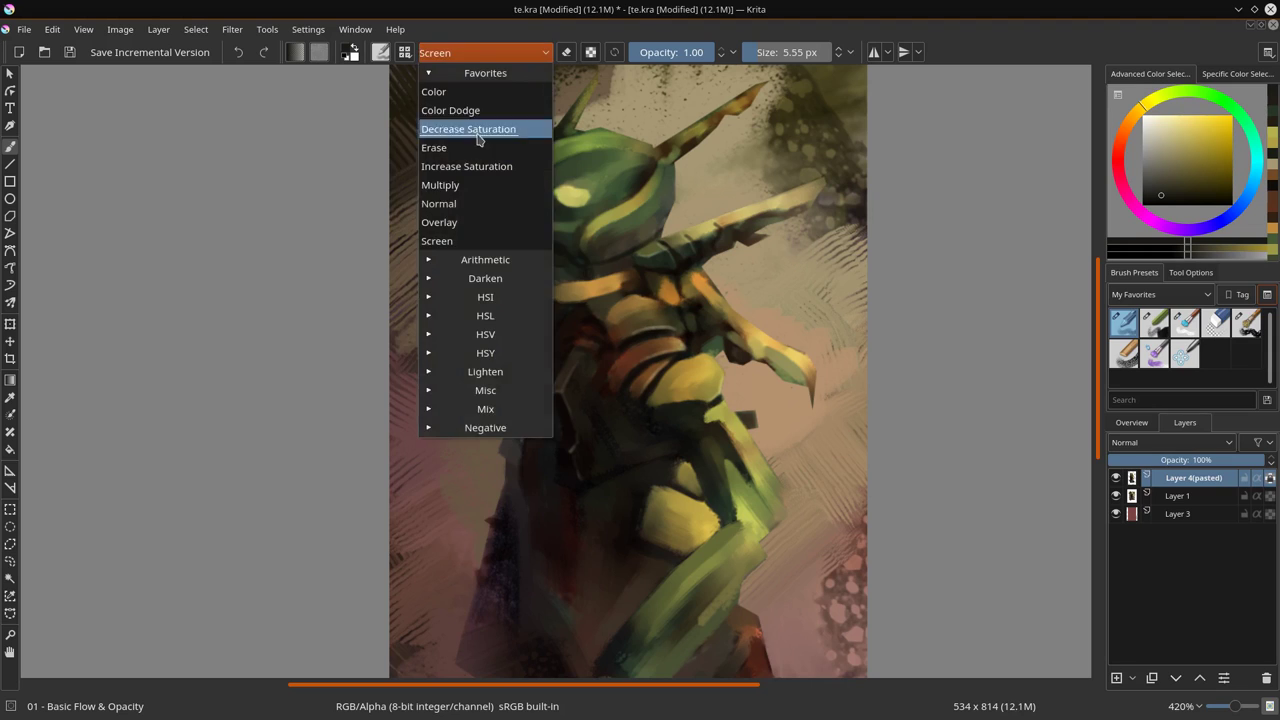
pyautogui.click(440, 209)
pyautogui.keyDown('ctrl'); pyautogui.click(650, 288); pyautogui.keyUp('ctrl')
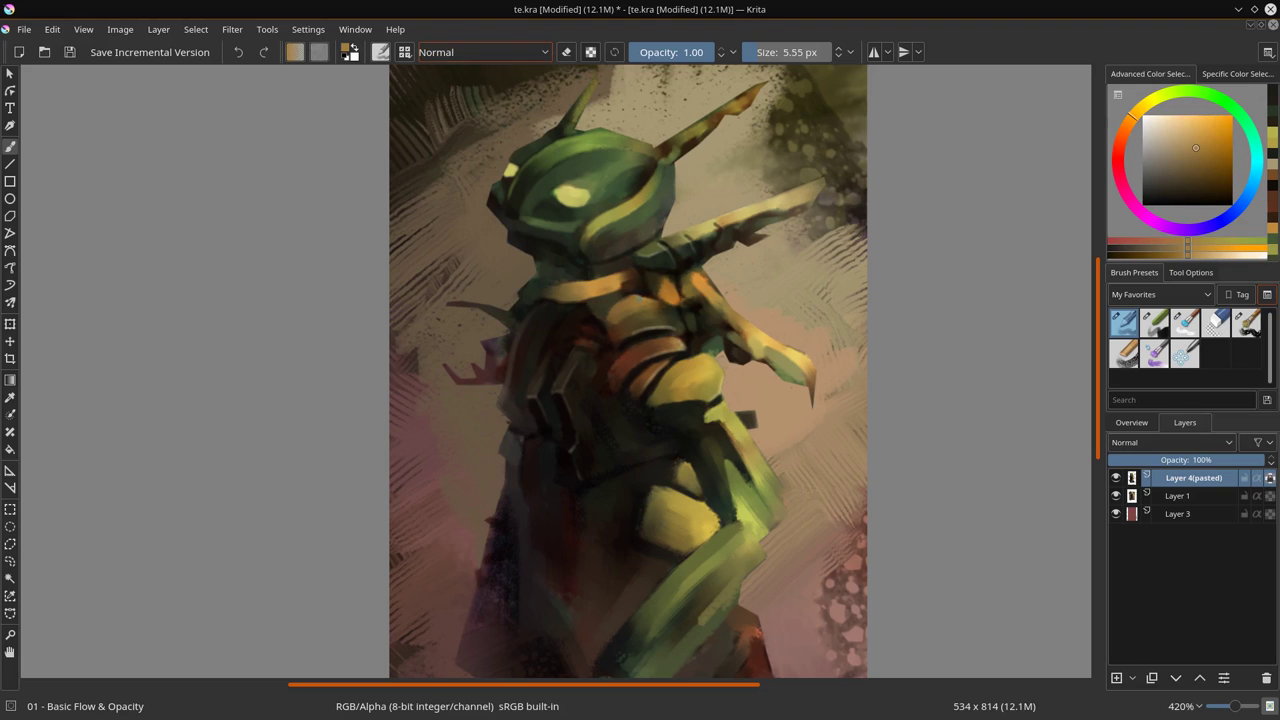
pyautogui.keyDown('ctrl'); pyautogui.click(679, 337); pyautogui.keyUp('ctrl')
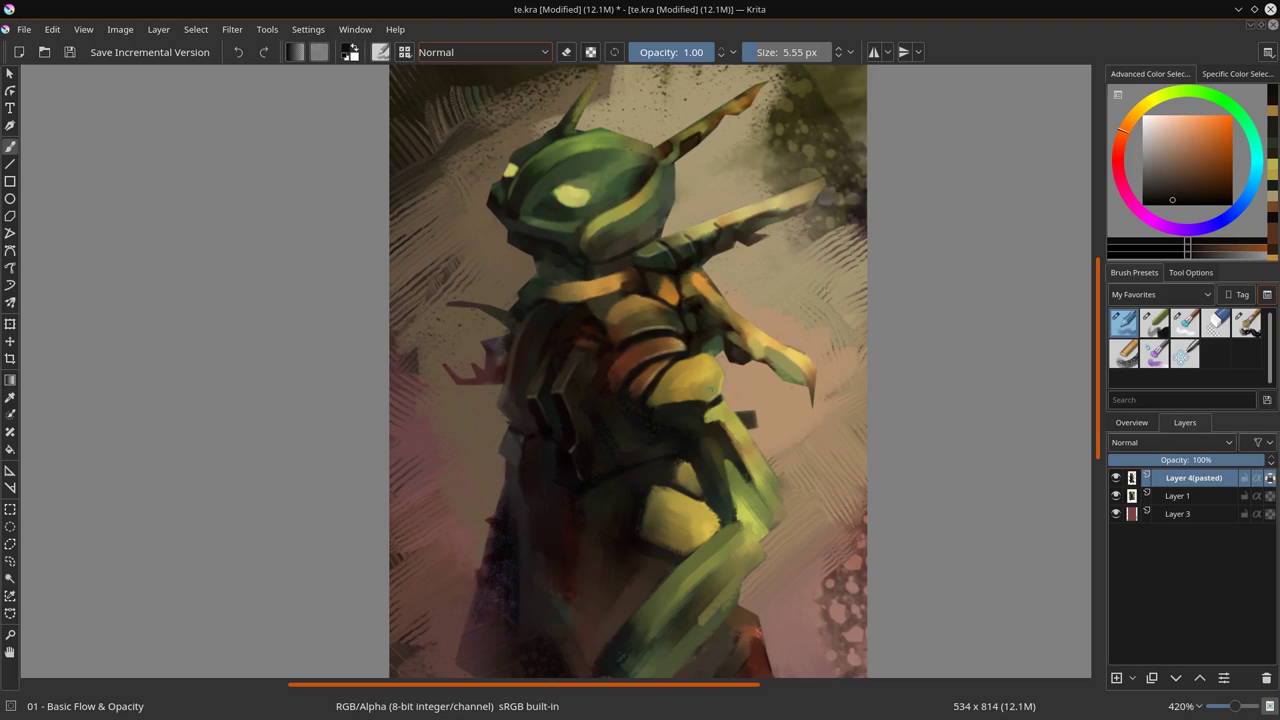
# - Paint a glowing Color Dodge streak along the upper horn with an 8 px 02 - Chalk Details brush, then load 03 - Blender Textured
pyautogui.click(1154, 322)
pyautogui.click(483, 52)
pyautogui.click(455, 109)
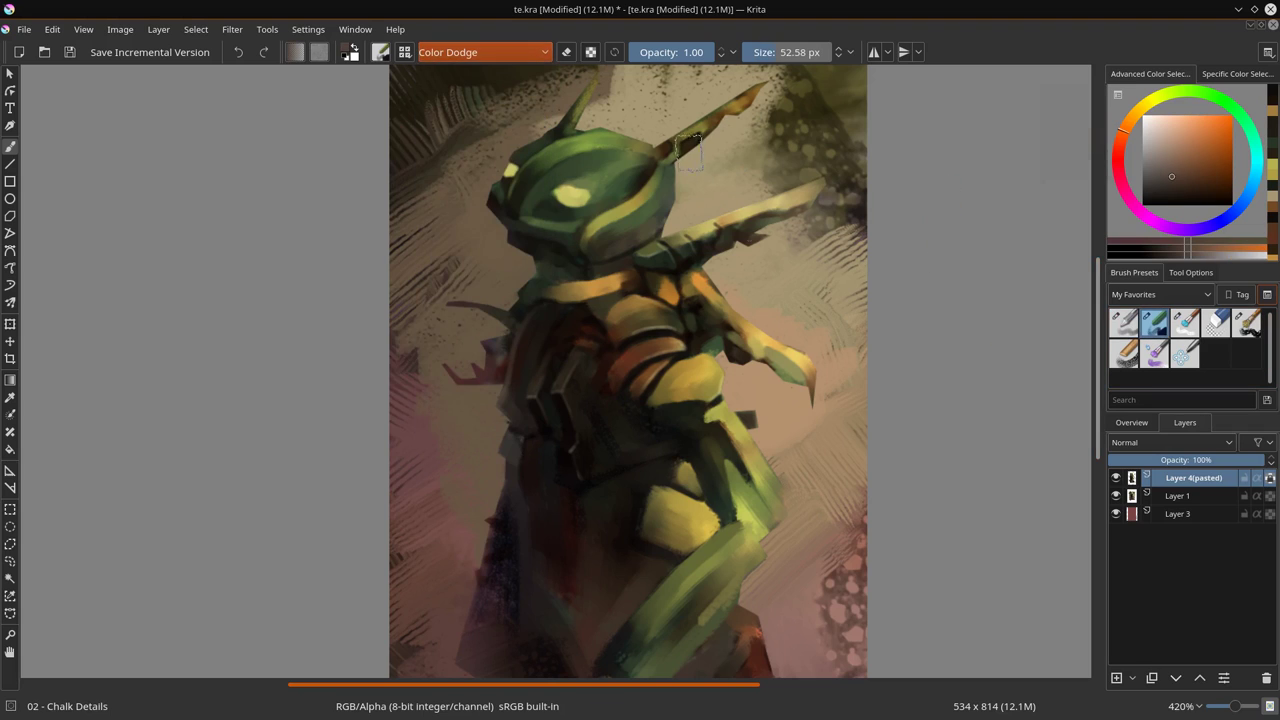
pyautogui.press('[')
pyautogui.press('[')
pyautogui.press('[')
pyautogui.moveTo(688, 134)
pyautogui.mouseDown()
pyautogui.moveTo(740, 96)
pyautogui.moveTo(670, 141)
pyautogui.moveTo(740, 98)
pyautogui.moveTo(698, 124)
pyautogui.mouseUp()
pyautogui.click(1185, 322)
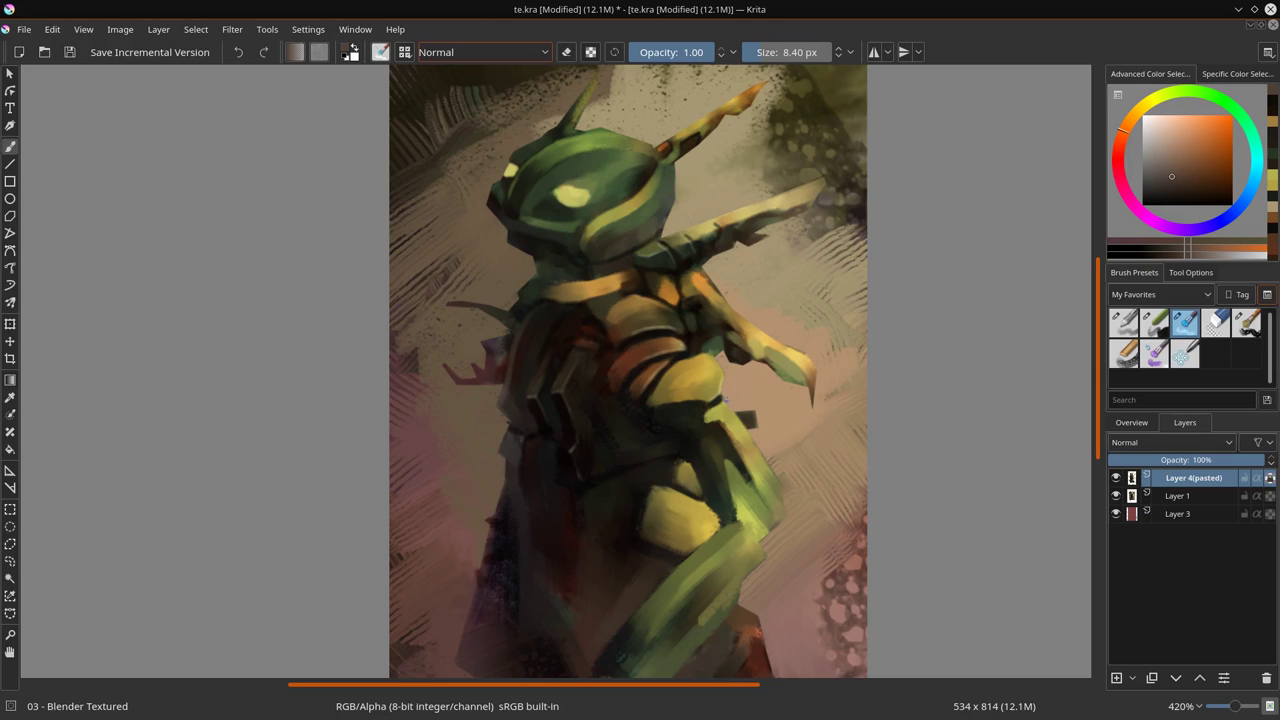
# - Load the 01 - Basic Flow & Opacity brush set to Screen blending
pyautogui.click(483, 52)
pyautogui.click(470, 166)
pyautogui.click(1163, 187)
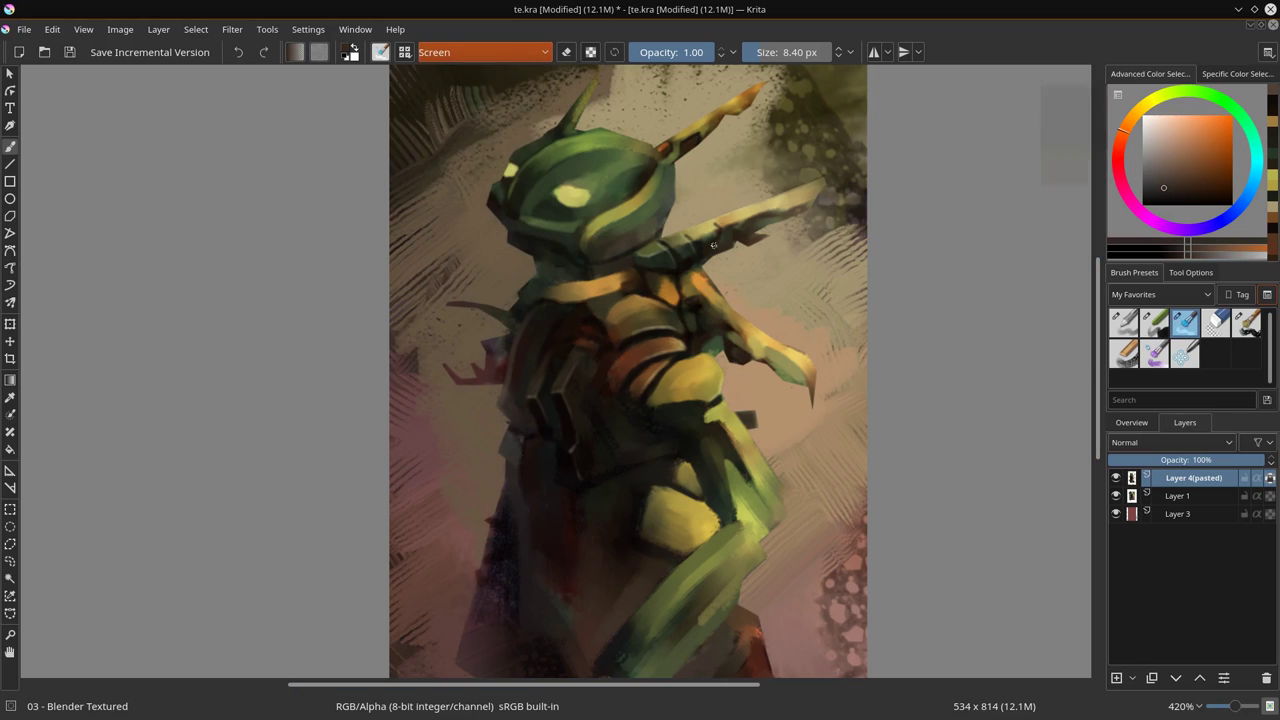
pyautogui.click(483, 52)
pyautogui.click(460, 203)
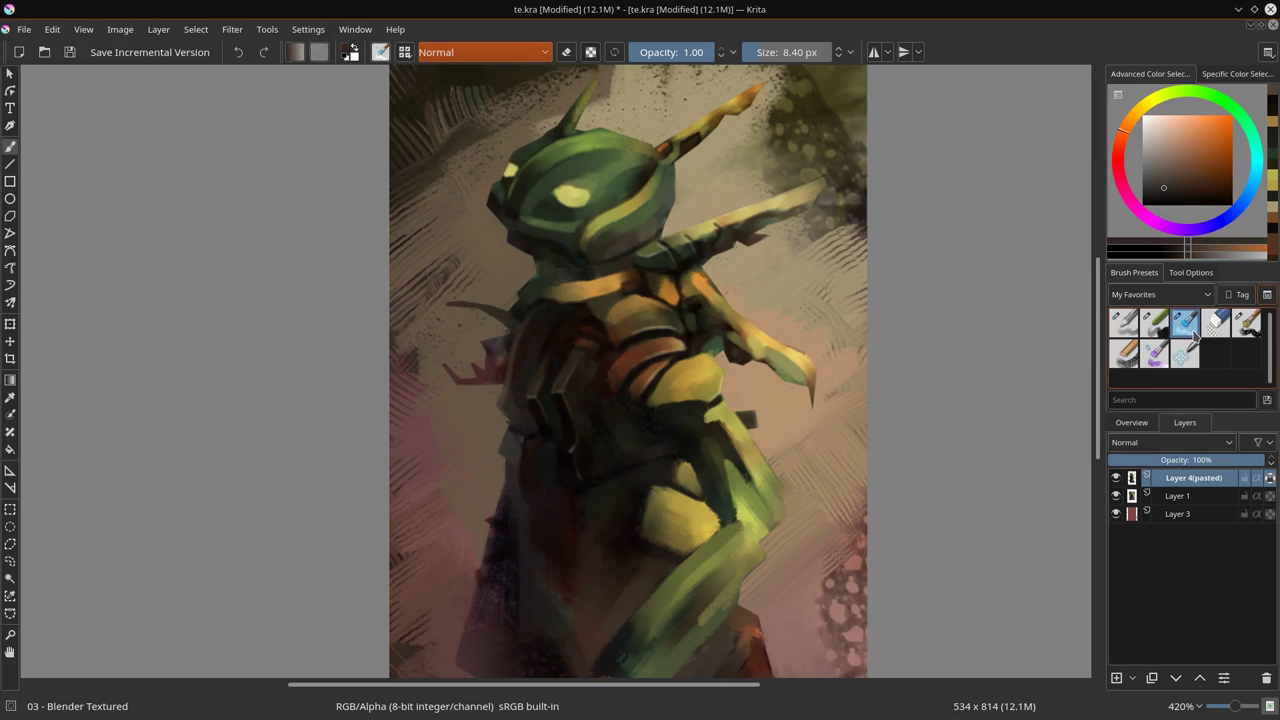
pyautogui.click(1124, 322)
pyautogui.click(483, 52)
pyautogui.click(470, 166)
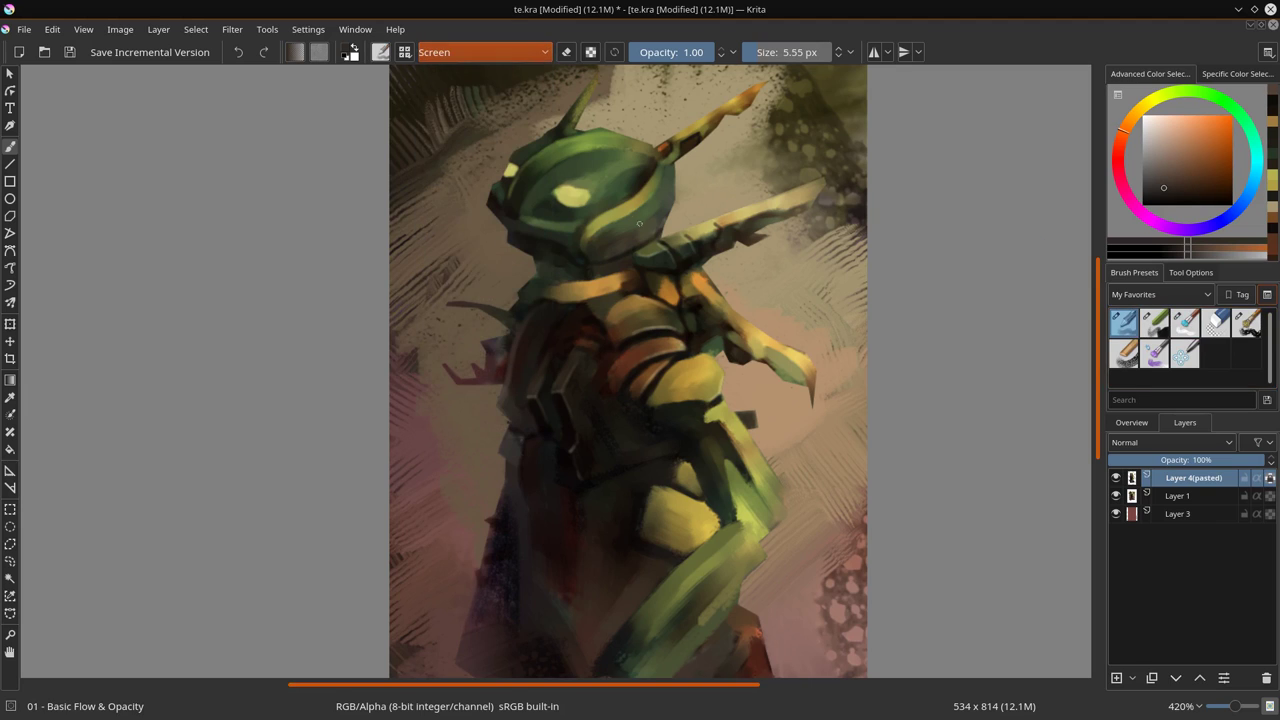
# - Paint bright highlights on the helmet's side, its top edge and the collar
pyautogui.moveTo(605, 226)
pyautogui.mouseDown()
pyautogui.moveTo(656, 195)
pyautogui.moveTo(632, 213)
pyautogui.mouseUp()
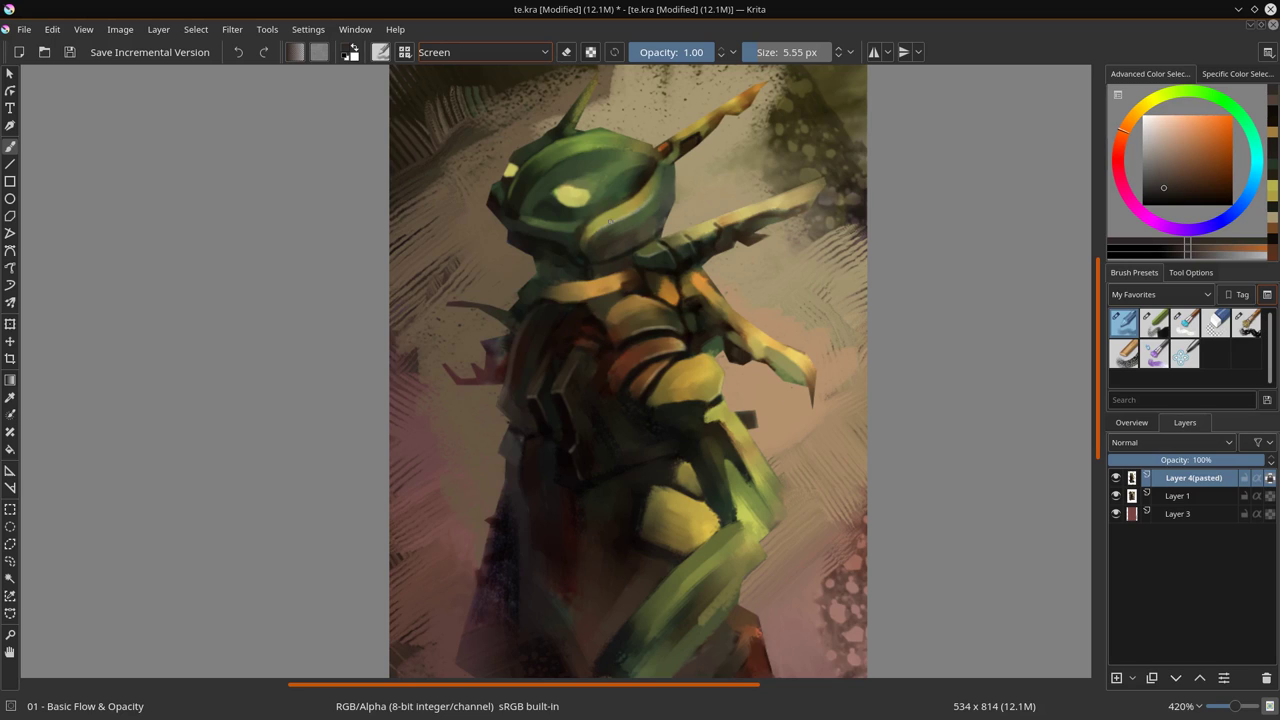
pyautogui.moveTo(536, 184); pyautogui.dragTo(584, 154)
pyautogui.moveTo(594, 282); pyautogui.dragTo(622, 270)
pyautogui.scroll(-5, 800, 340)
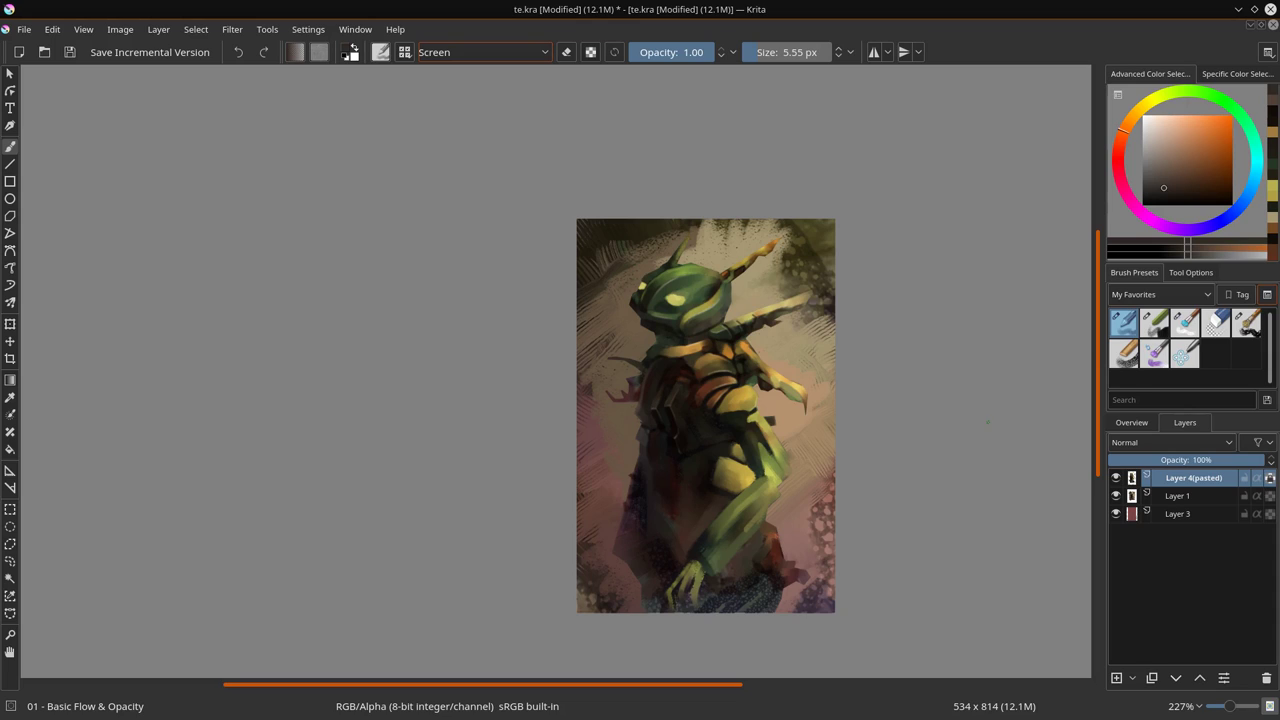
# - Reset the brush to Normal blending and sample a pale yellow-olive from the helmet's eye
pyautogui.click(483, 52)
pyautogui.click(450, 207)
pyautogui.scroll(5, 490, 395)
pyautogui.keyDown('ctrl'); pyautogui.click(762, 262); pyautogui.keyUp('ctrl')
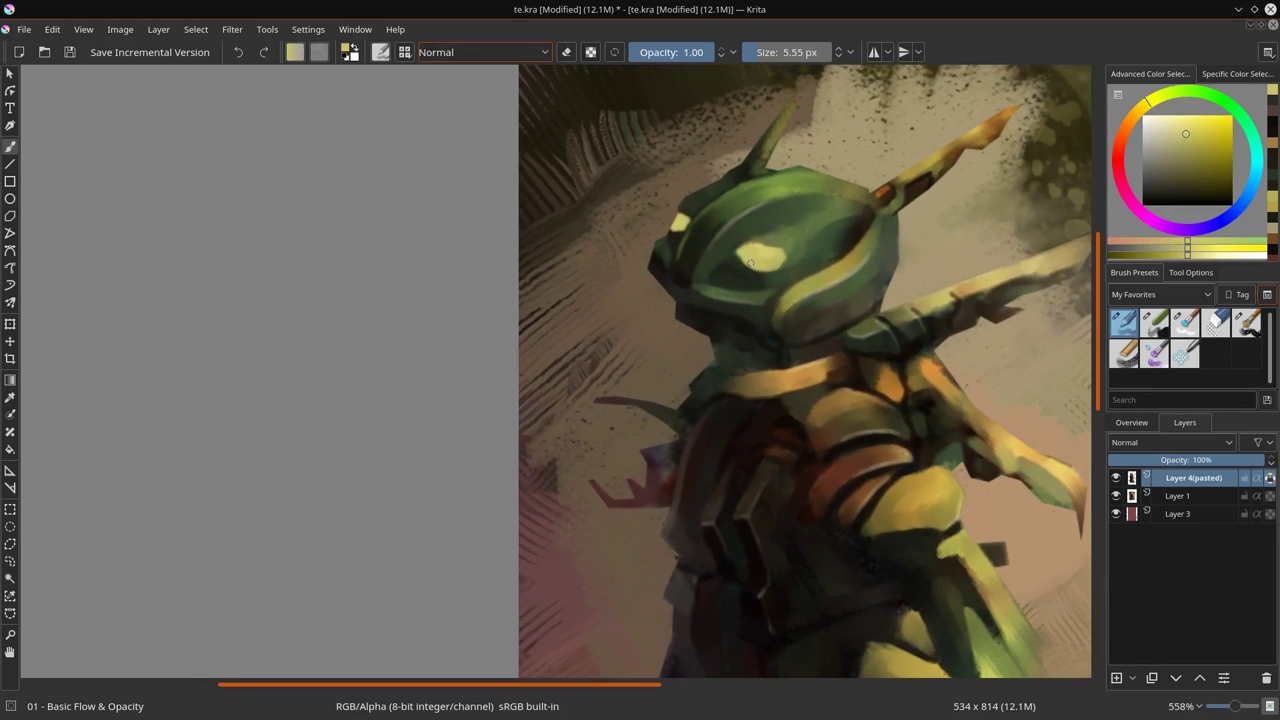
pyautogui.keyDown('ctrl'); pyautogui.click(760, 244); pyautogui.keyUp('ctrl')
pyautogui.keyDown('ctrl'); pyautogui.click(778, 245); pyautogui.keyUp('ctrl')
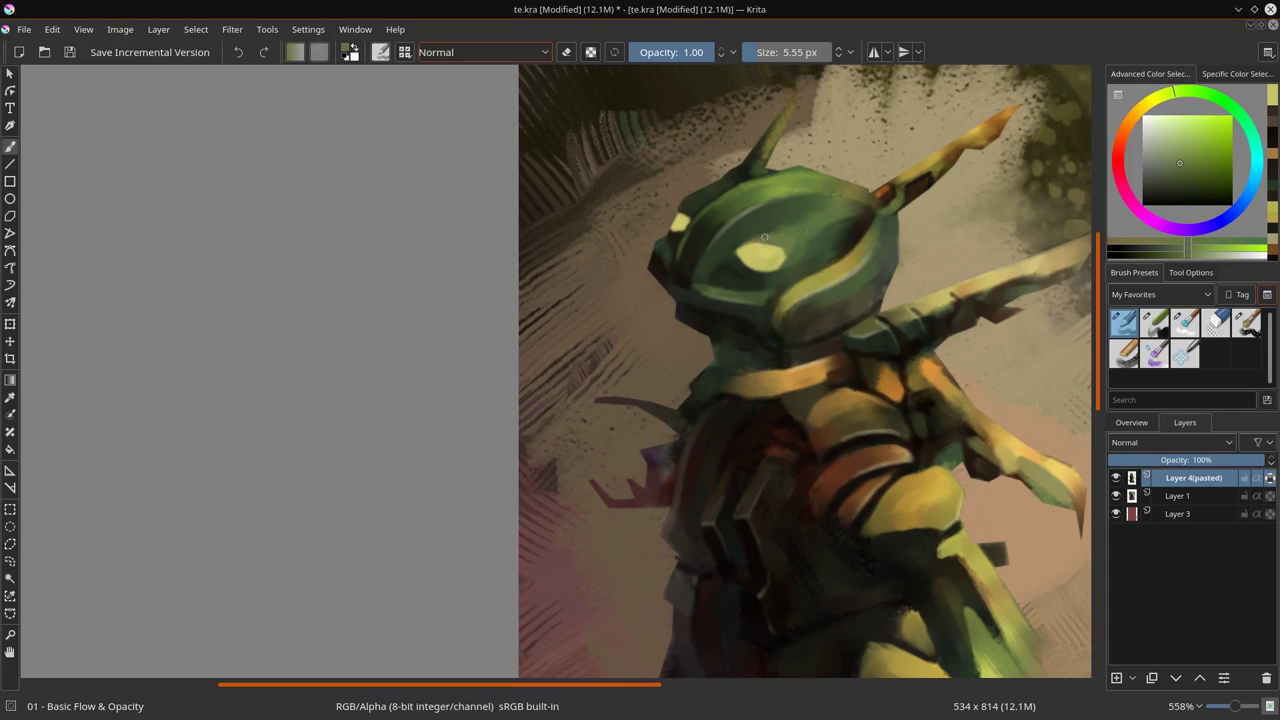
pyautogui.keyDown('ctrl'); pyautogui.click(781, 229); pyautogui.keyUp('ctrl')
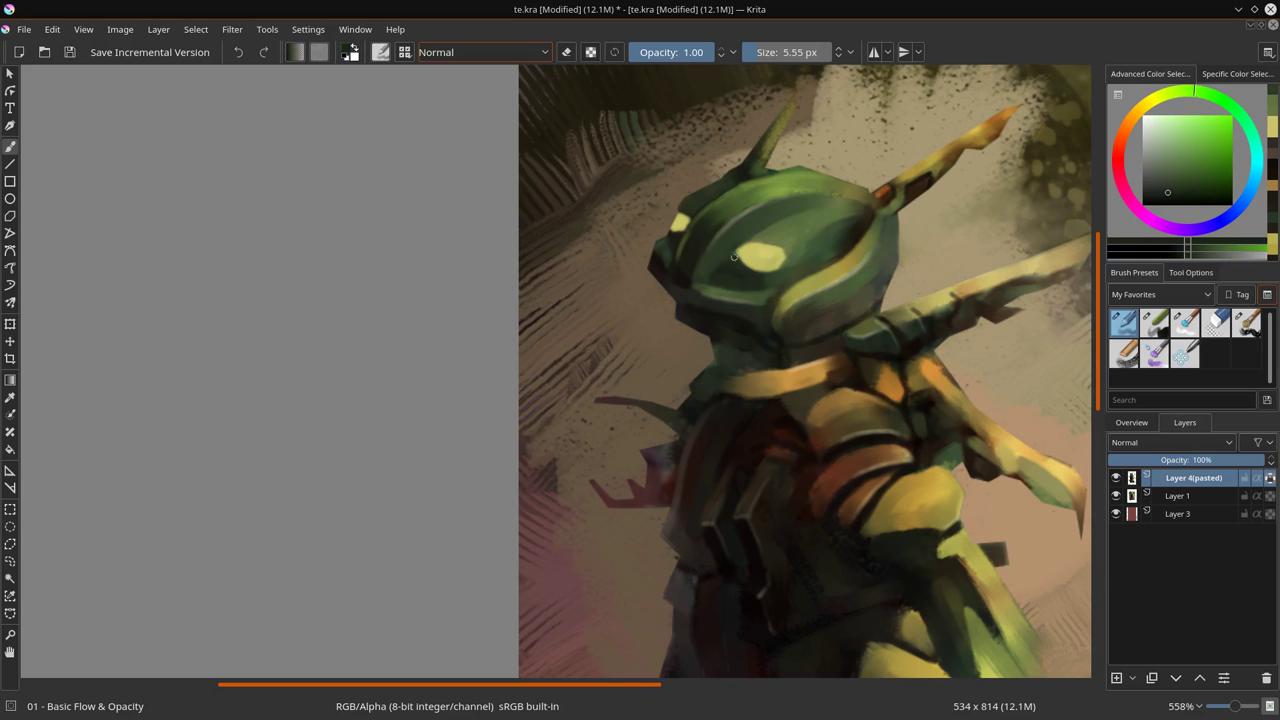
pyautogui.keyDown('ctrl'); pyautogui.click(778, 252); pyautogui.keyUp('ctrl')
pyautogui.scroll(-4, 865, 287)
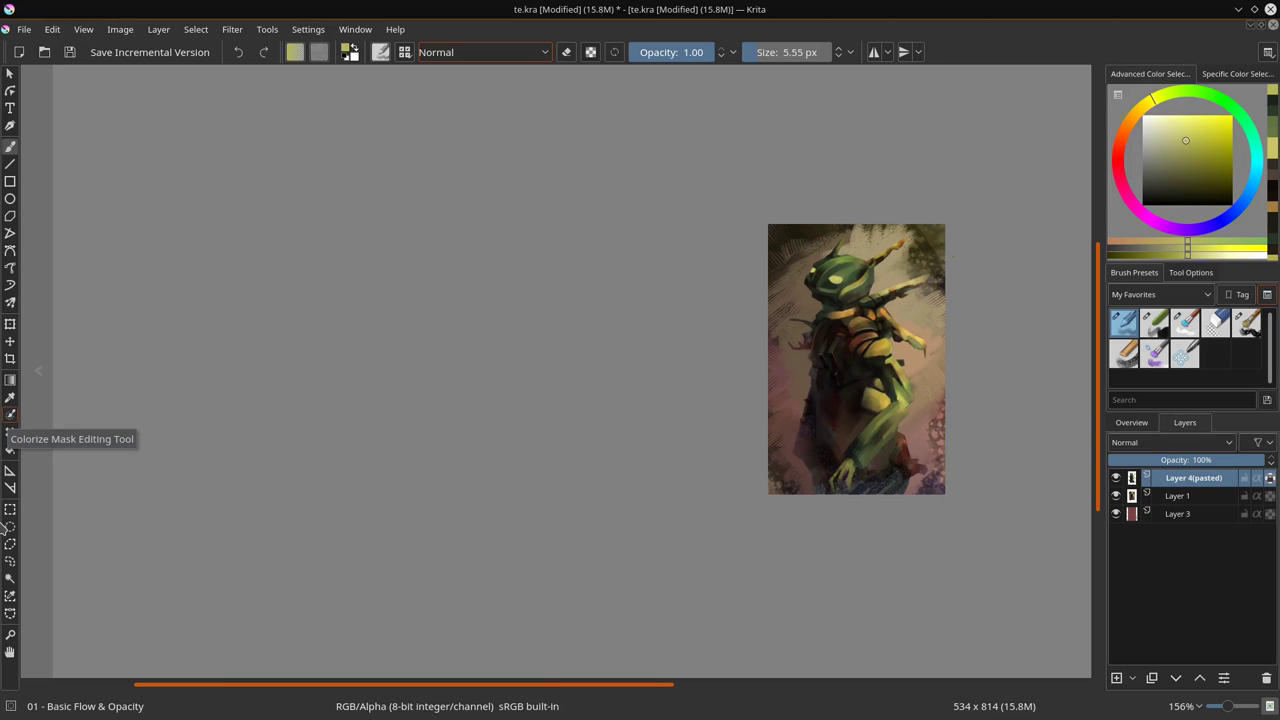
# - Crop to the painting's top part, then undo the crop as too short
pyautogui.click(10, 323)
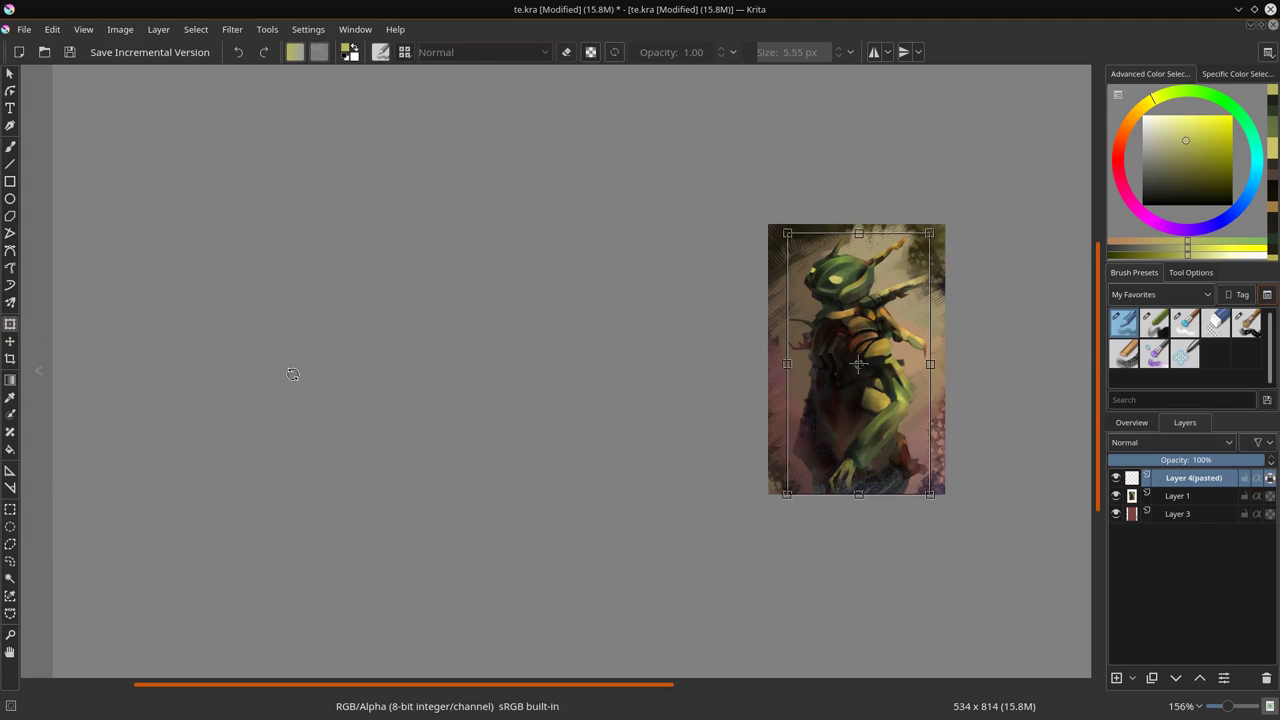
pyautogui.click(10, 358)
pyautogui.moveTo(747, 208); pyautogui.dragTo(951, 409)
pyautogui.press('Return')
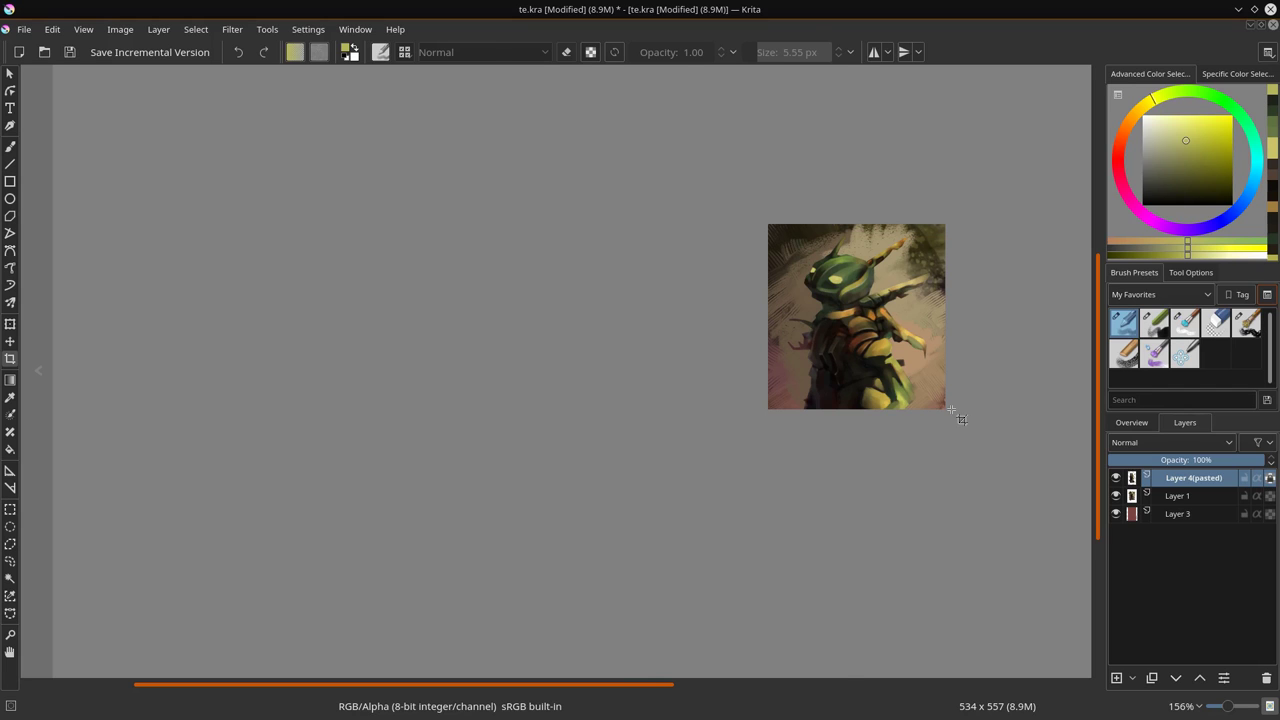
pyautogui.scroll(5, 951, 413)
pyautogui.scroll(-1, 945, 414)
pyautogui.hotkey('ctrl', 'z')
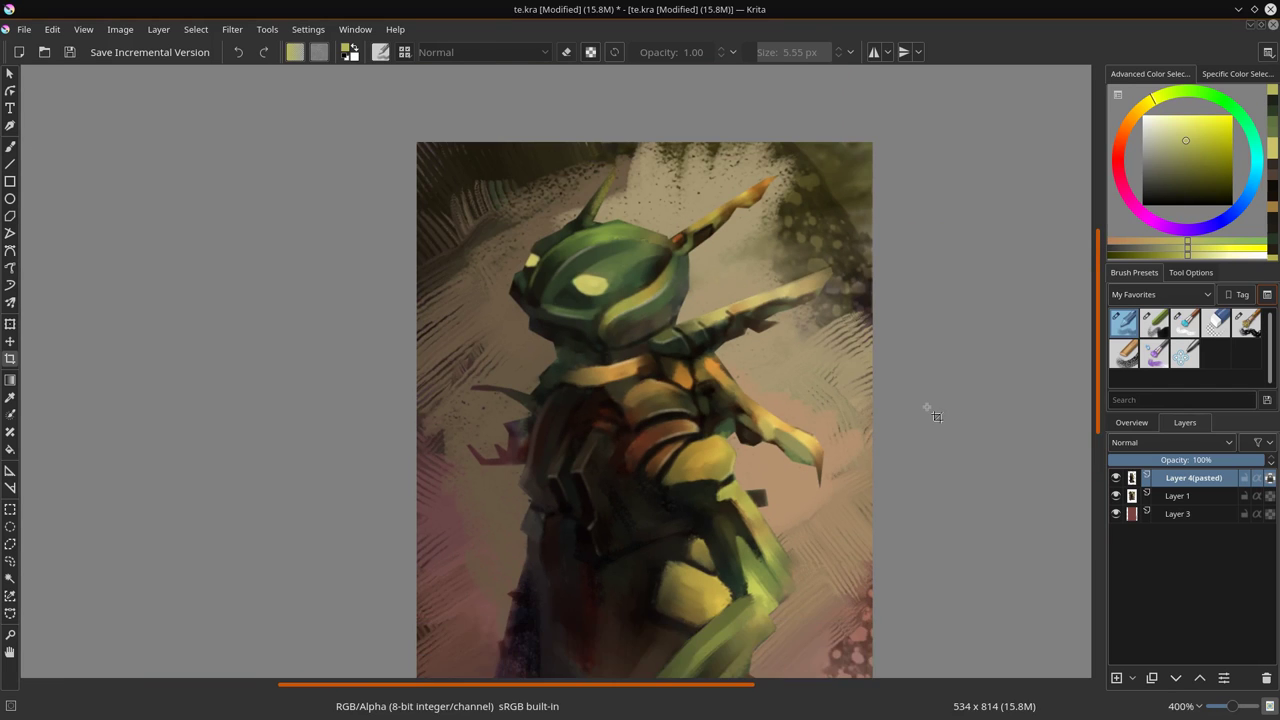
# - Crop the canvas from the top-left to 534 × 633 px and fit the page in view
pyautogui.scroll(-2, 930, 416)
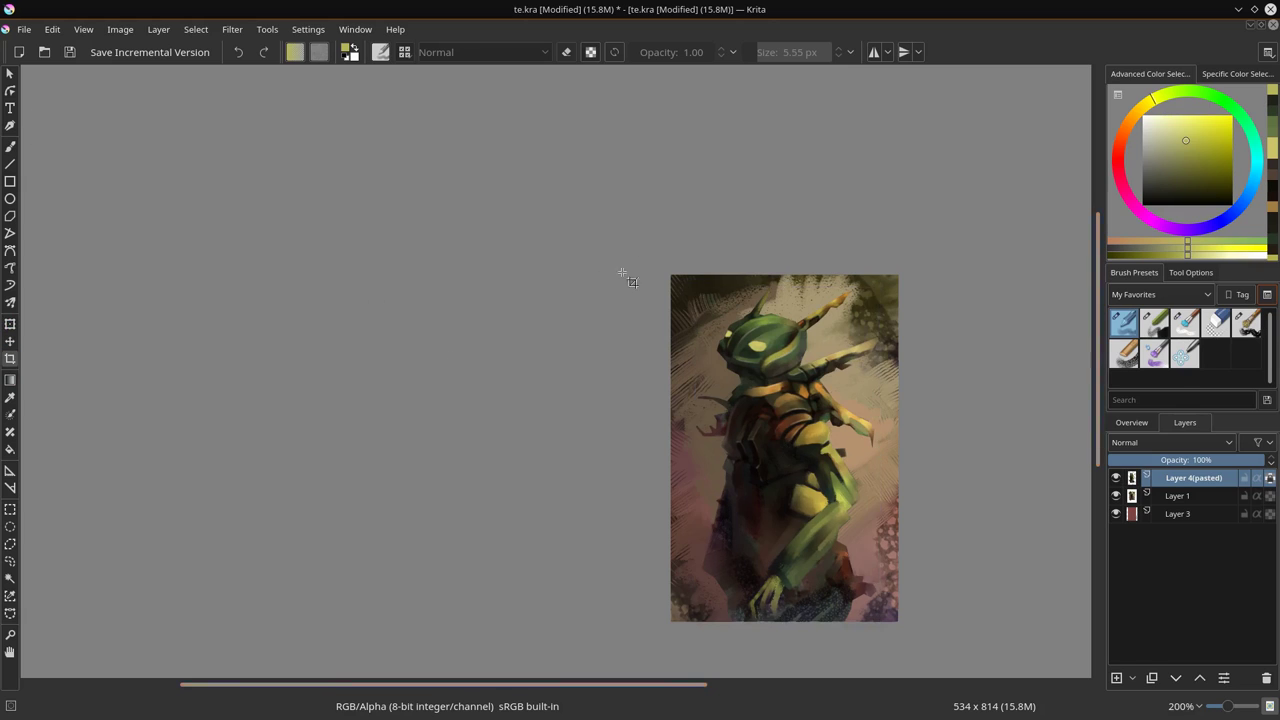
pyautogui.moveTo(622, 273); pyautogui.dragTo(937, 549)
pyautogui.press('Return')
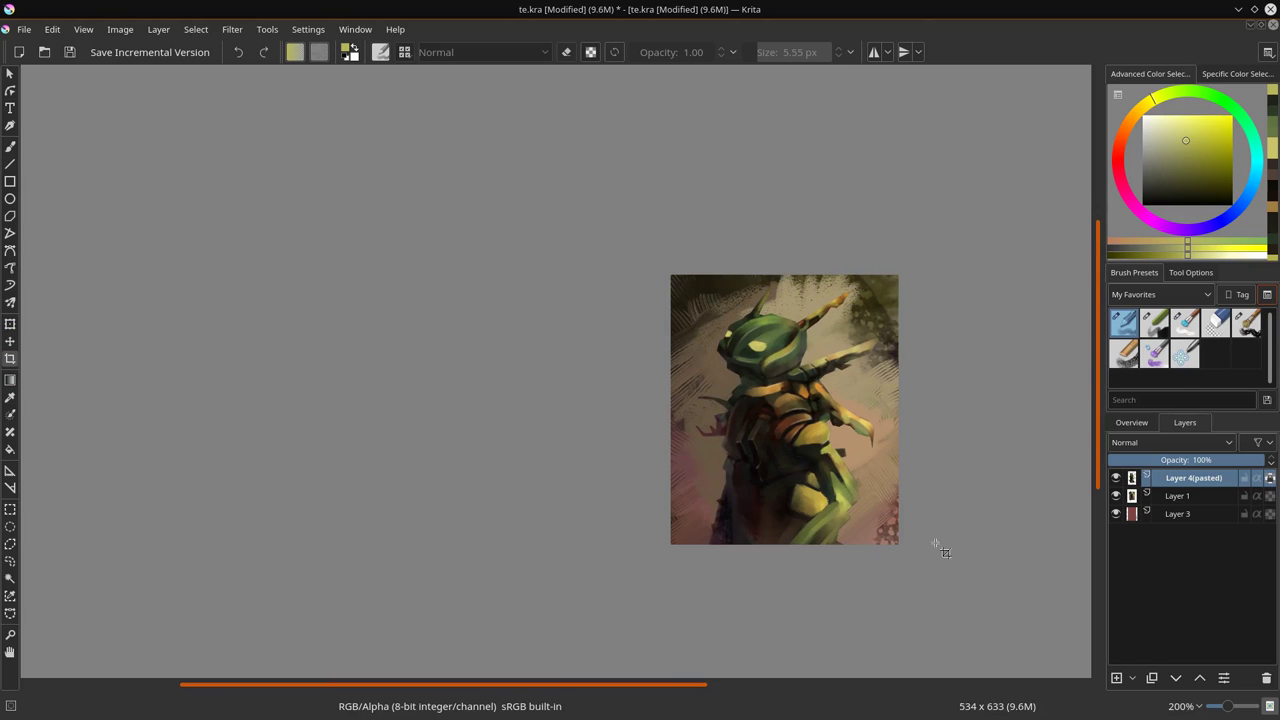
pyautogui.press('2')
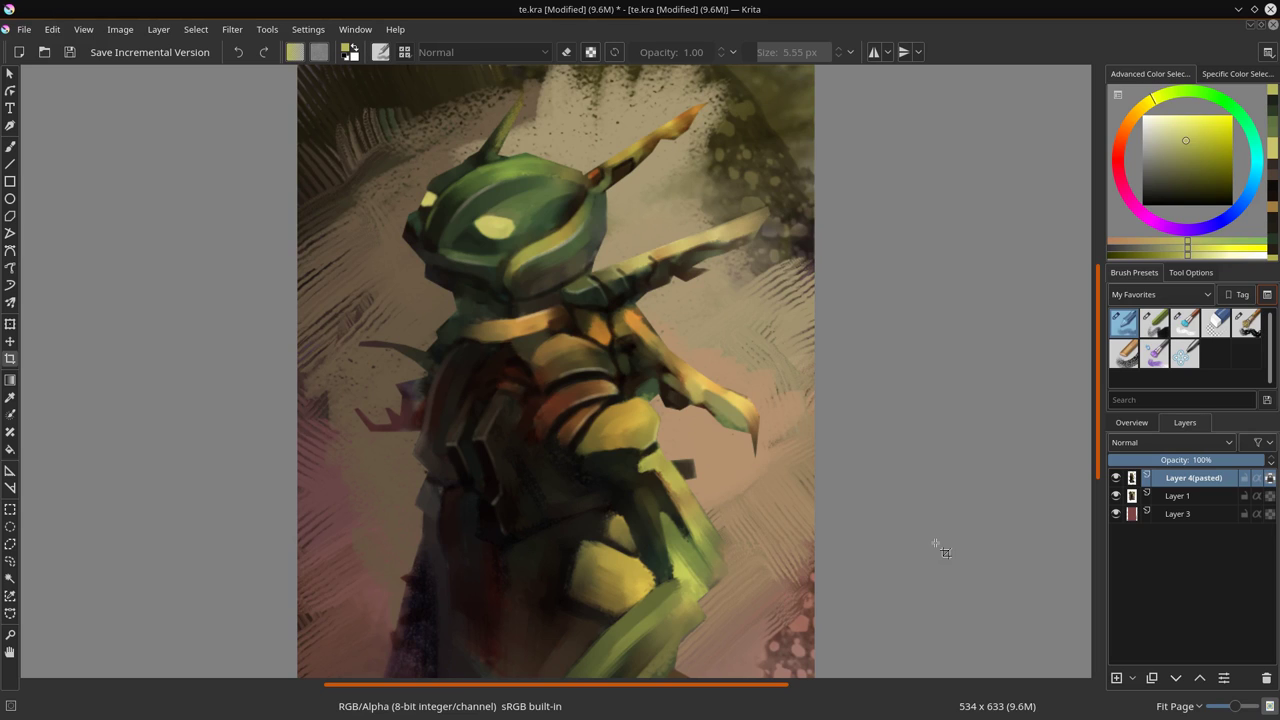
# - Check the 534 × 633 px size in Image Properties and close it unchanged
pyautogui.click(124, 32)
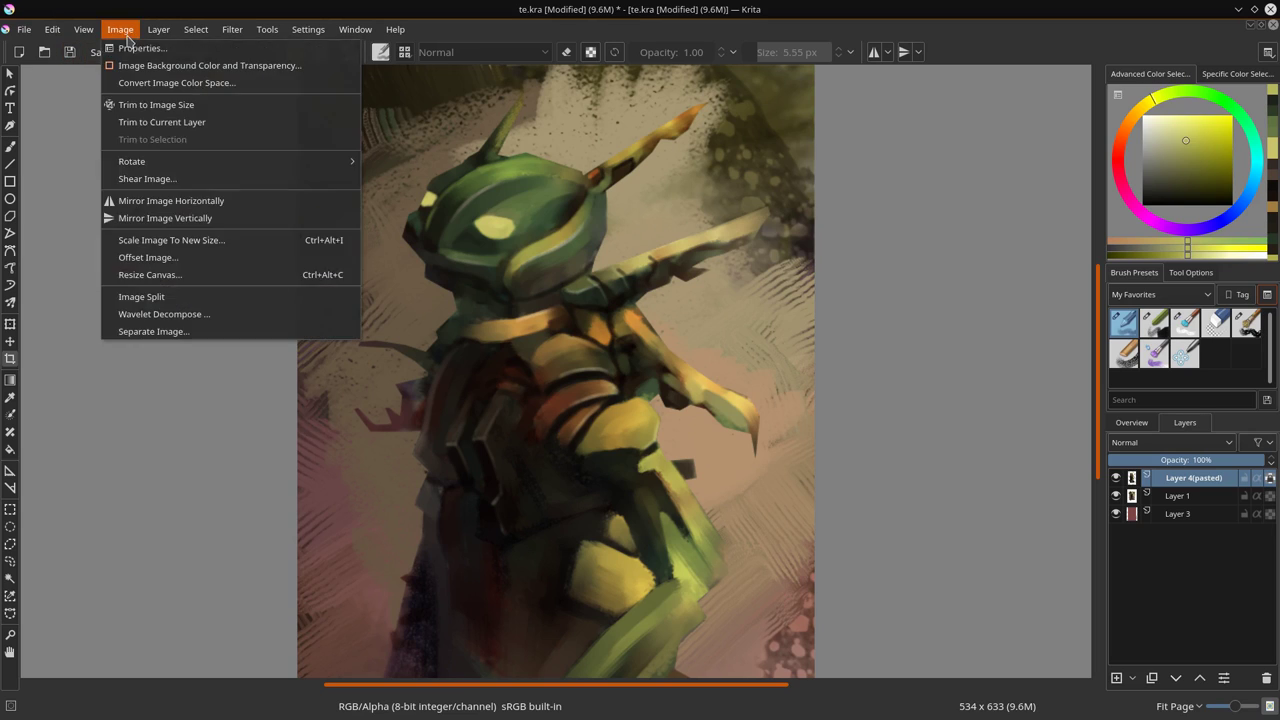
pyautogui.click(127, 49)
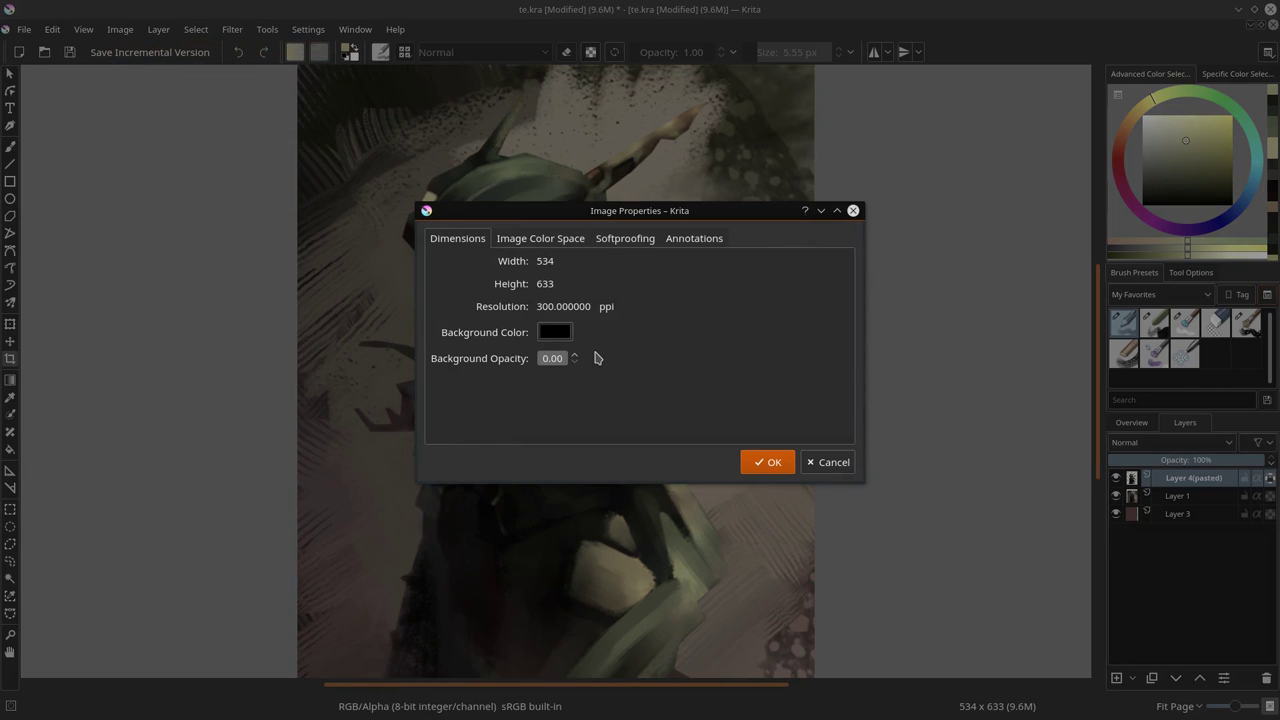
pyautogui.click(834, 462)
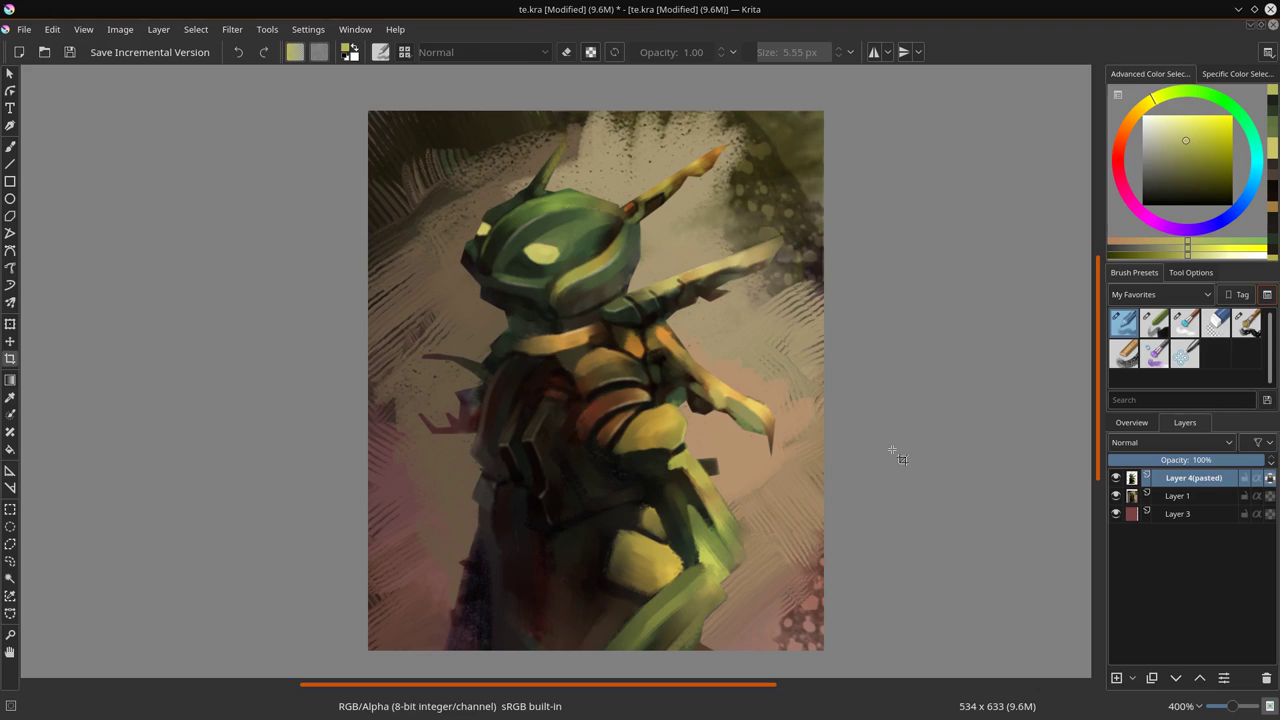
# - Return to the freehand brush and pick a muted olive yellow-green colour
pyautogui.press('b')
pyautogui.keyDown('ctrl'); pyautogui.click(676, 543); pyautogui.keyUp('ctrl')
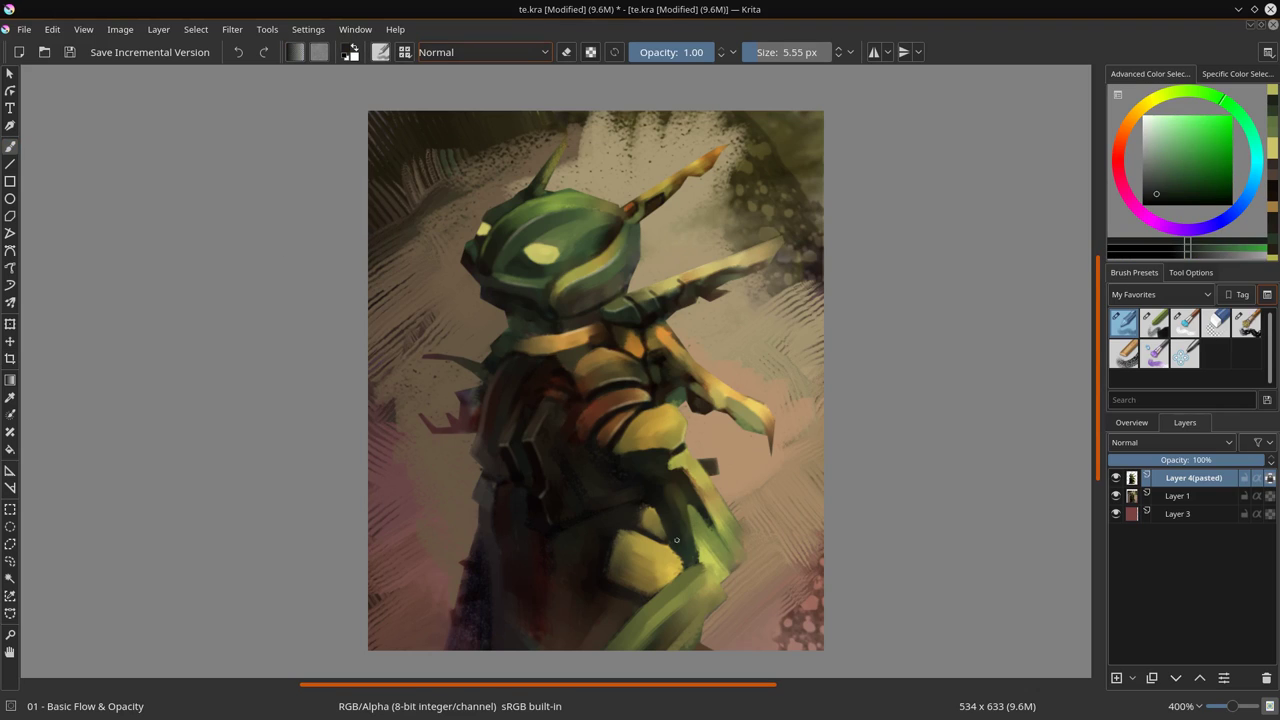
pyautogui.keyDown('ctrl'); pyautogui.click(676, 555); pyautogui.keyUp('ctrl')
pyautogui.moveTo(680, 558); pyautogui.dragTo(685, 501)
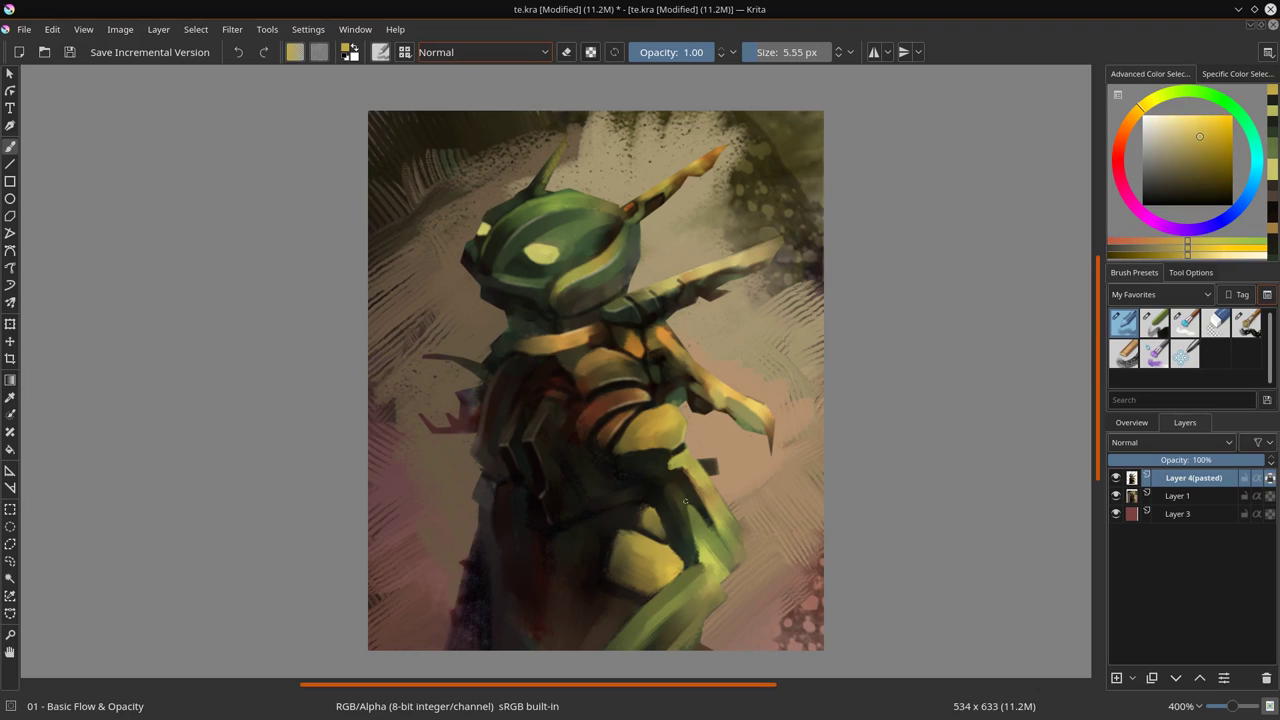
pyautogui.keyDown('ctrl'); pyautogui.click(700, 541); pyautogui.keyUp('ctrl')
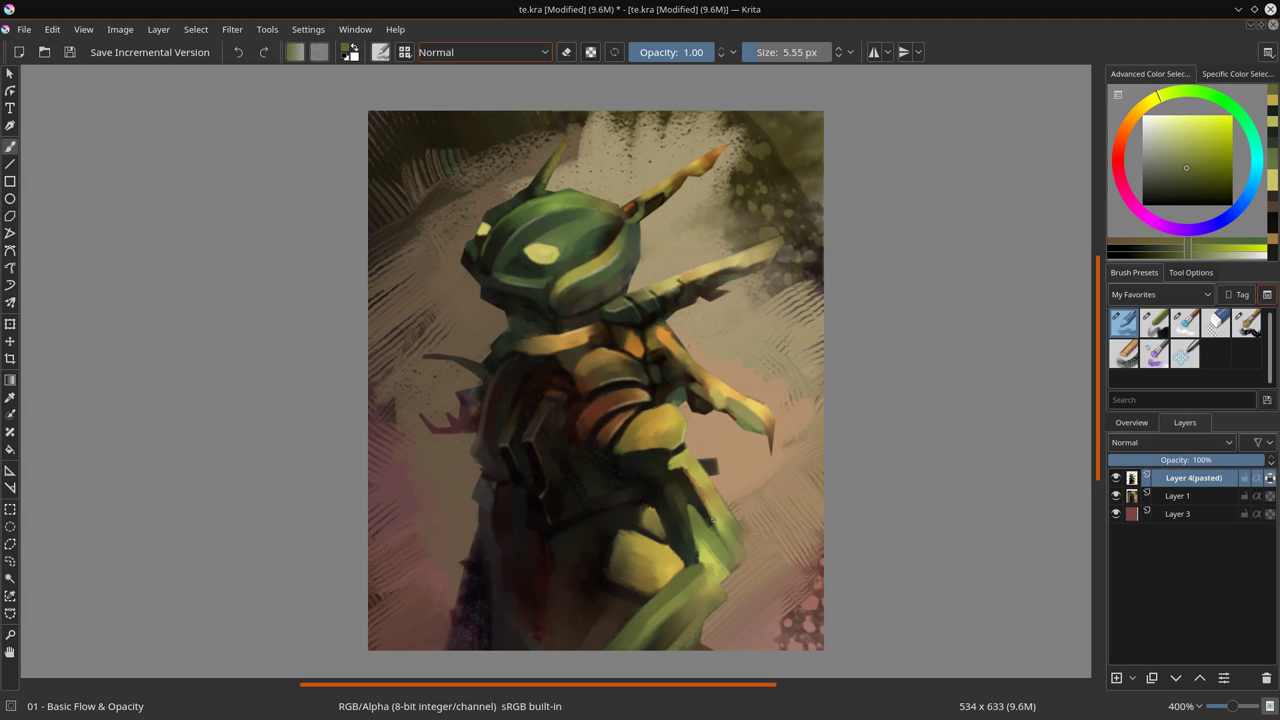
pyautogui.click(120, 29)
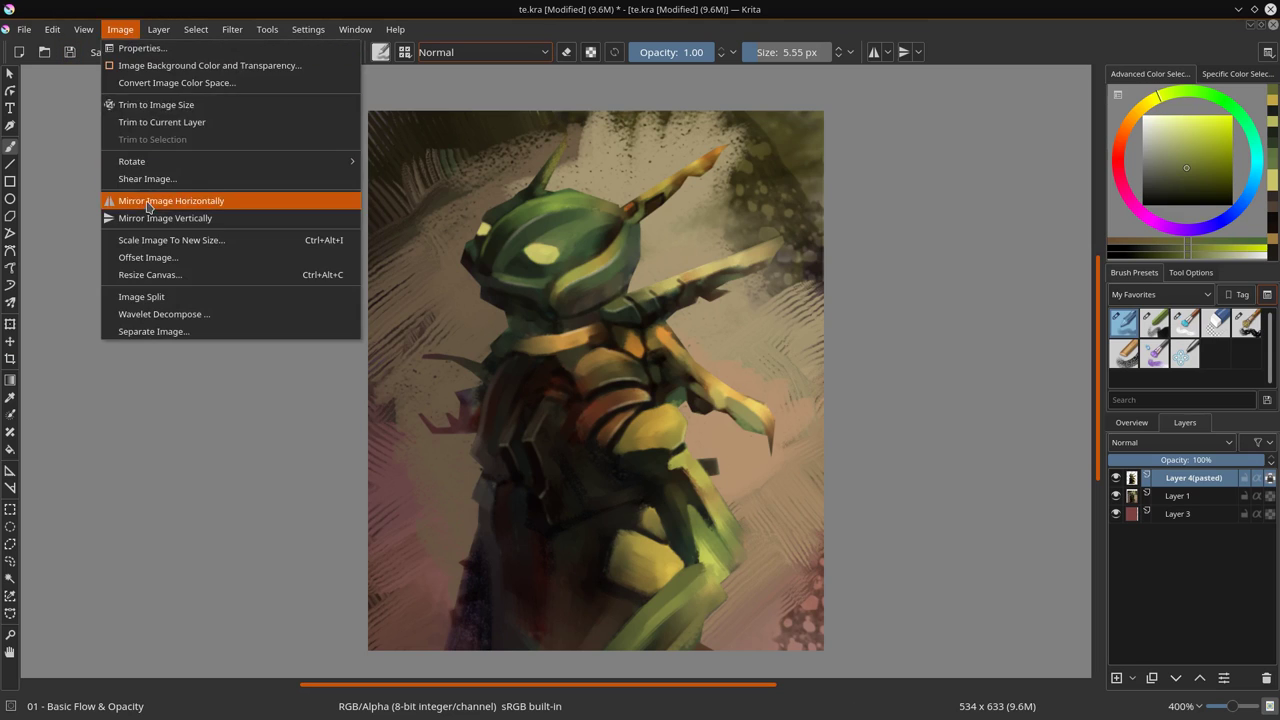
pyautogui.click(146, 204)
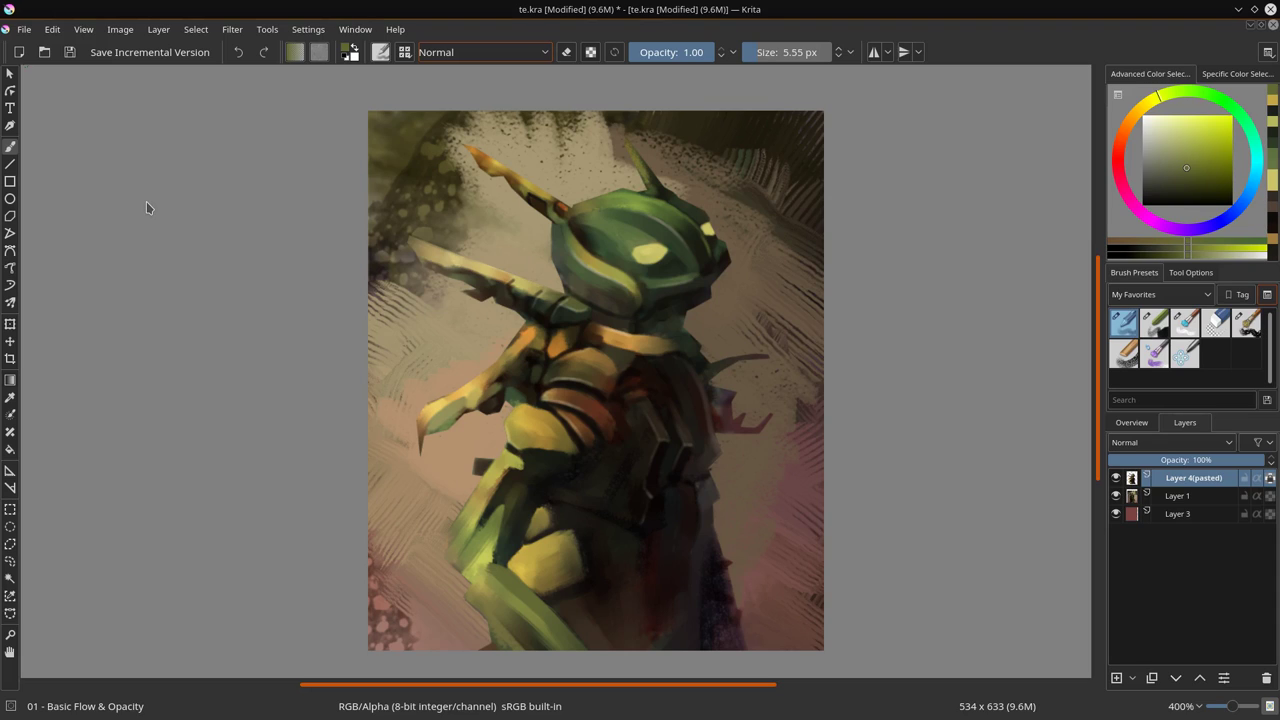
pyautogui.click(120, 29)
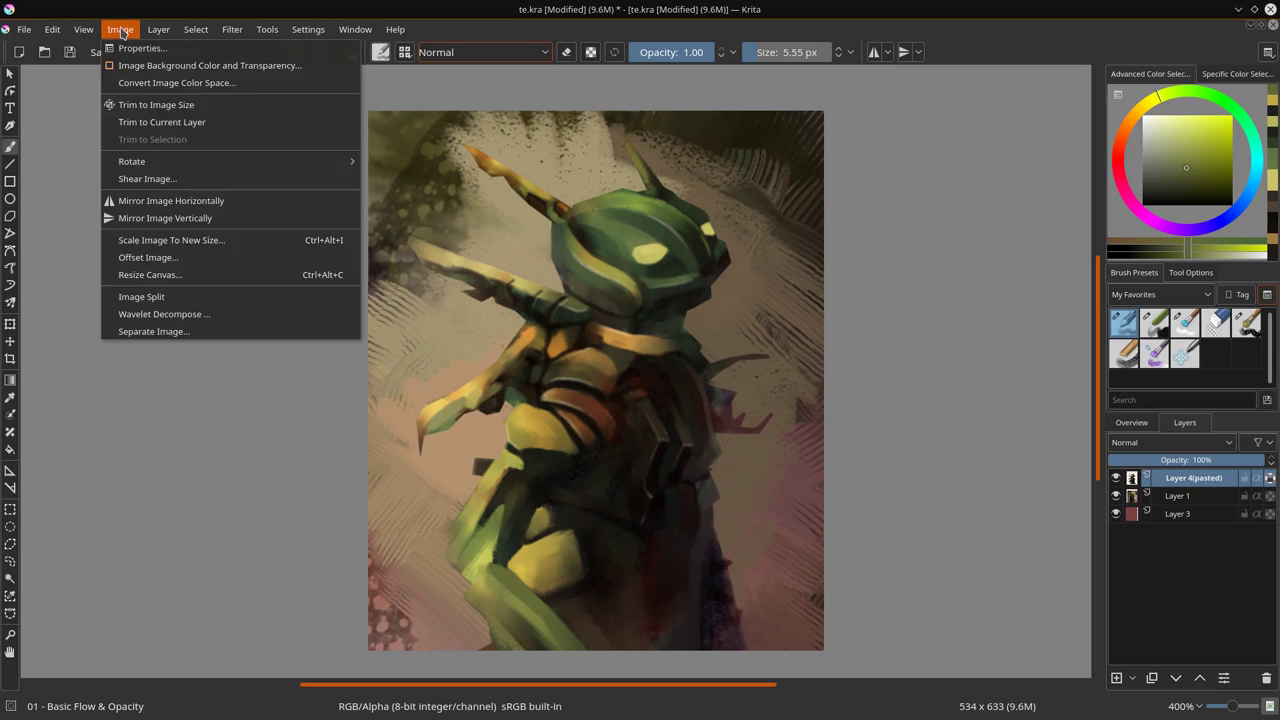
pyautogui.click(134, 201)
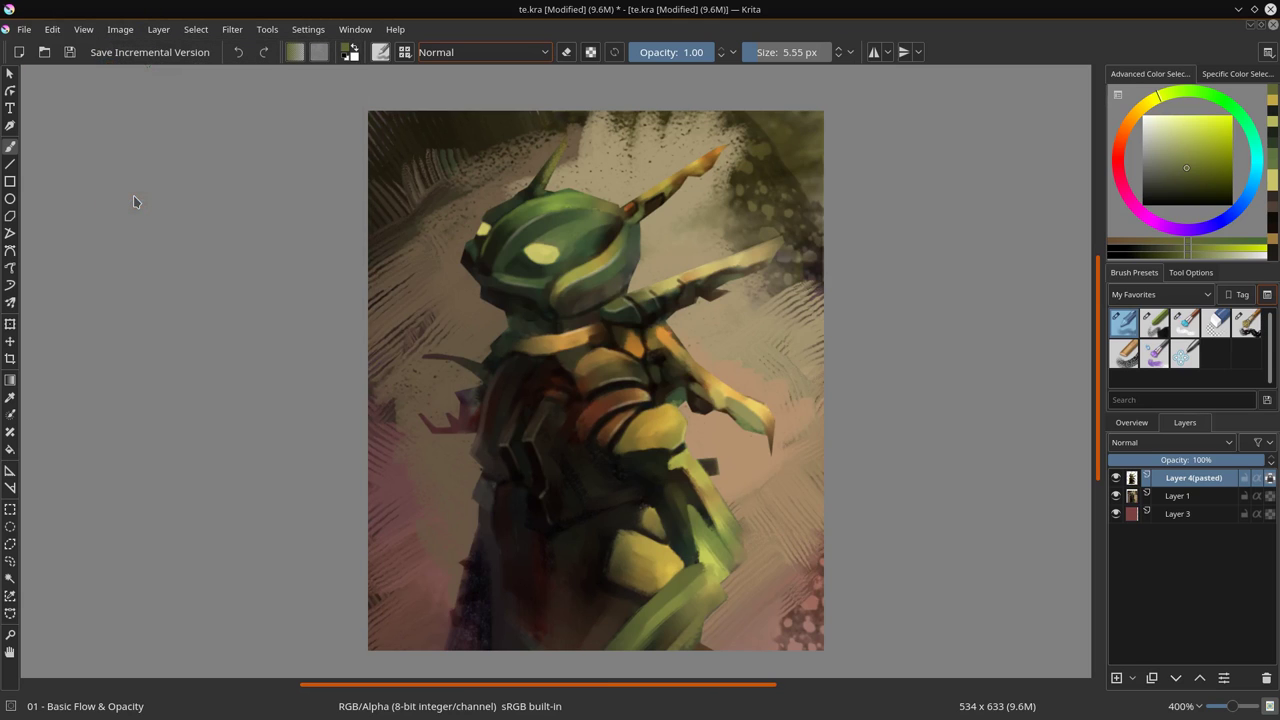
pyautogui.scroll(-1, 134, 201)
pyautogui.scroll(-2, 134, 201)
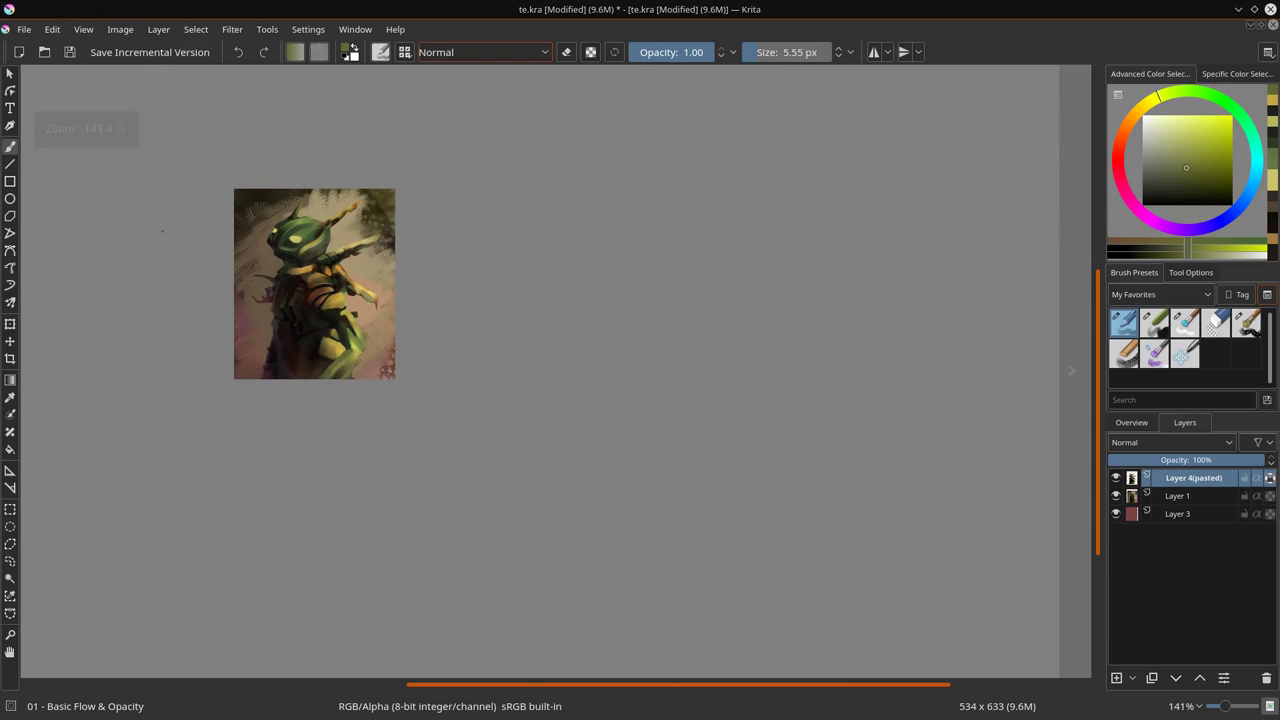
# - Show the Overview thumbnail of the cropped mech painting in the docker
pyautogui.click(1140, 425)
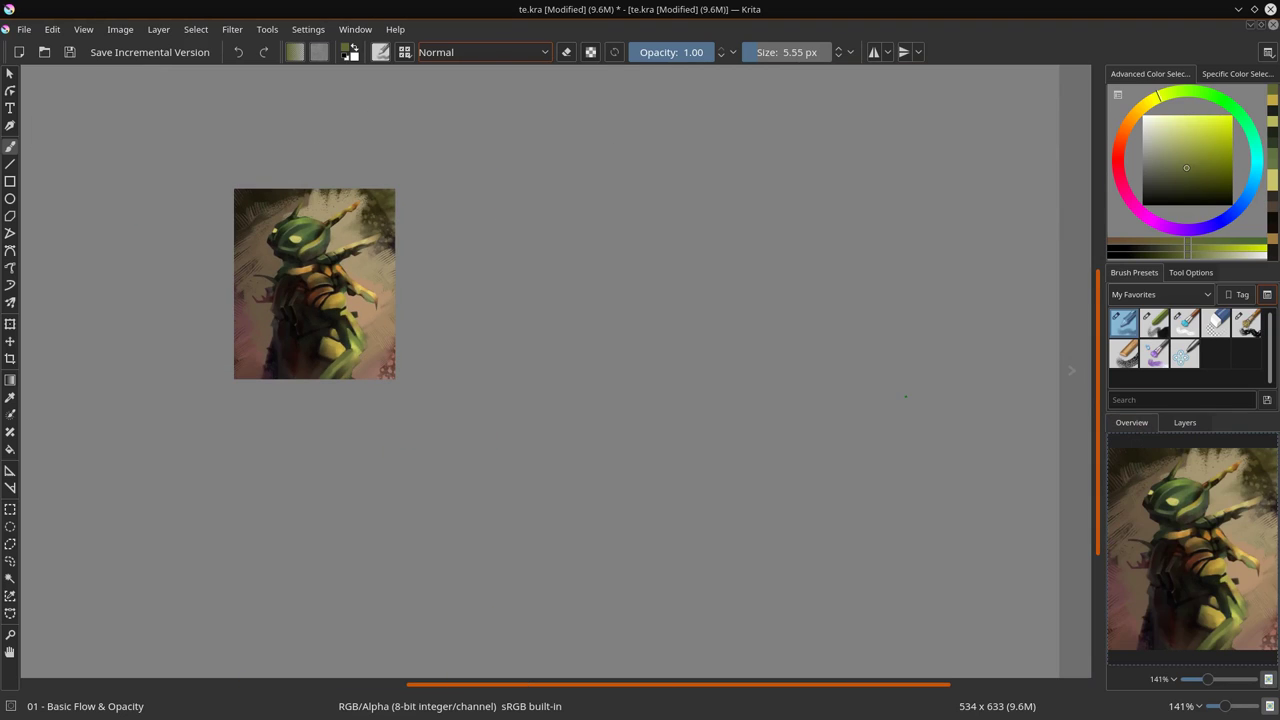